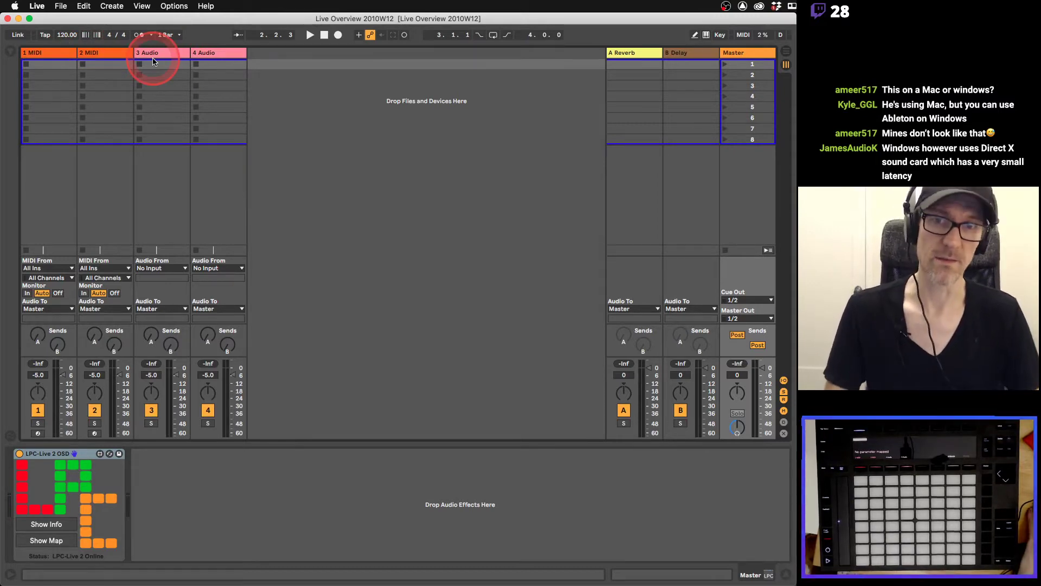
Compare the Session and Arrangement layouts by switching between them repeatedly, finishing in Arrangement View.
{"action": "key", "text": "Tab"}
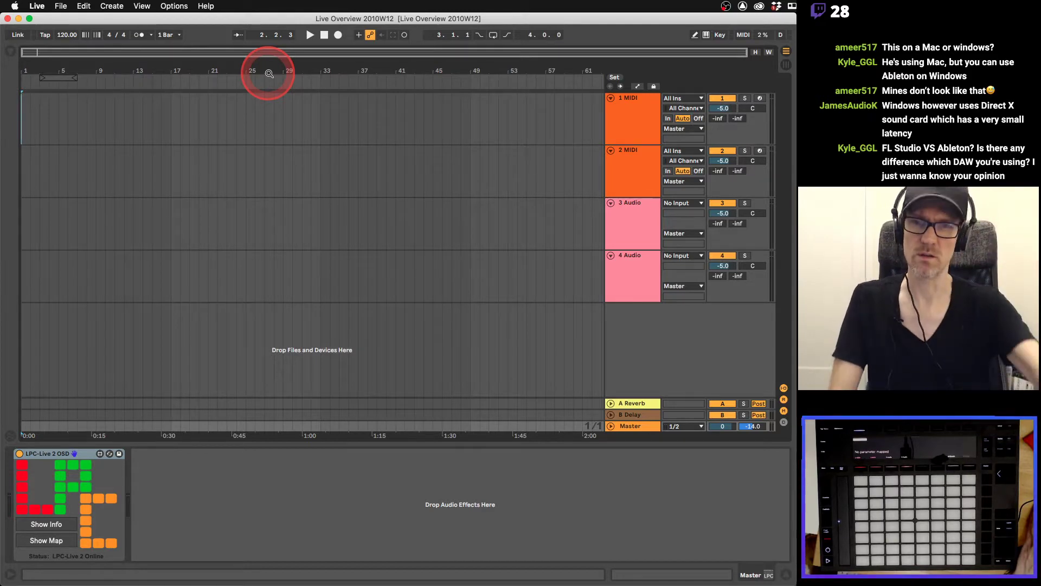
{"action": "key", "text": "Tab"}
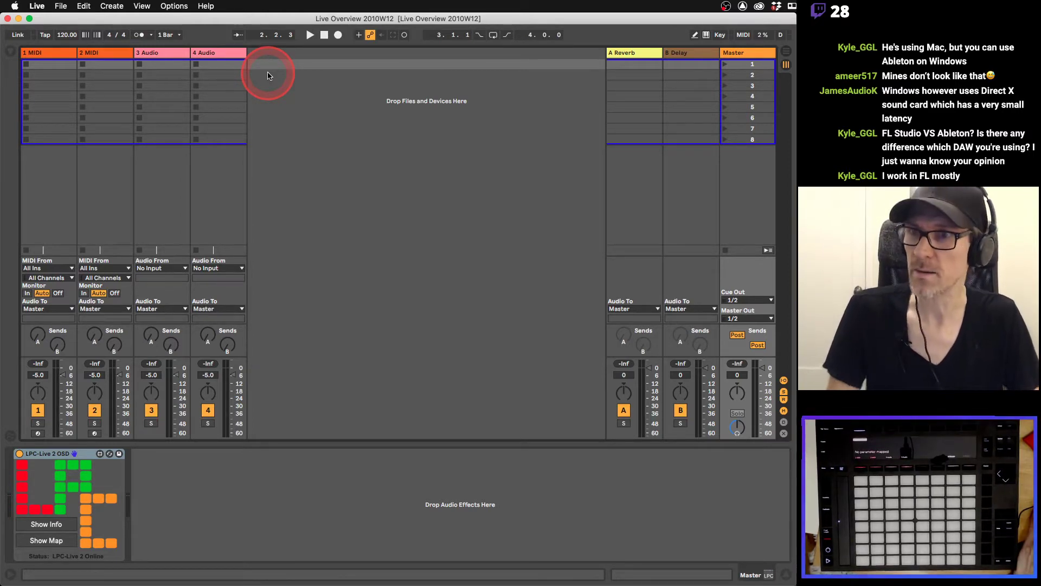
{"action": "key", "text": "Tab"}
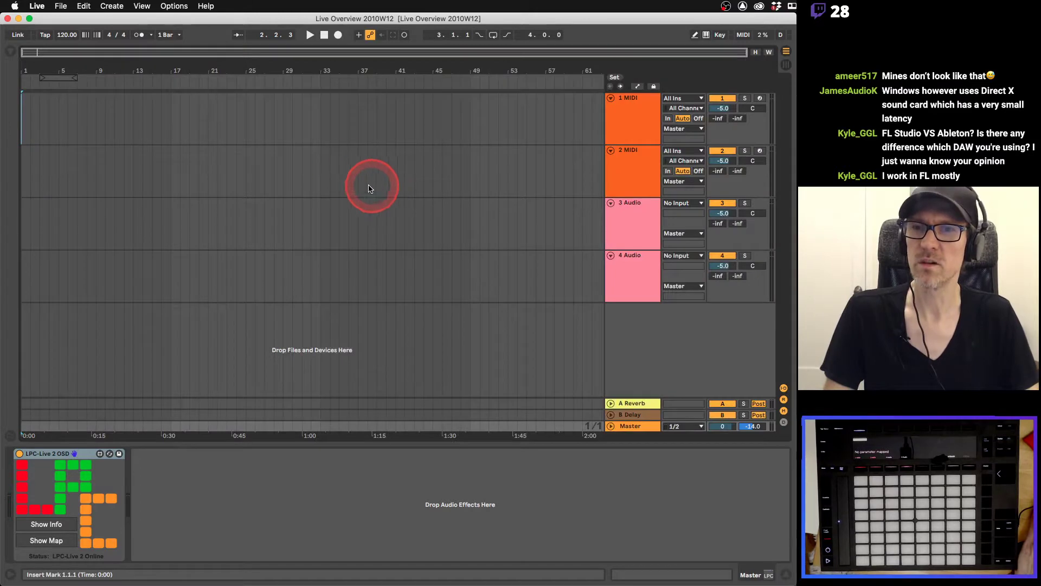
{"action": "key", "text": "Tab"}
{"action": "key", "text": "Tab"}
{"action": "key", "text": "Tab"}
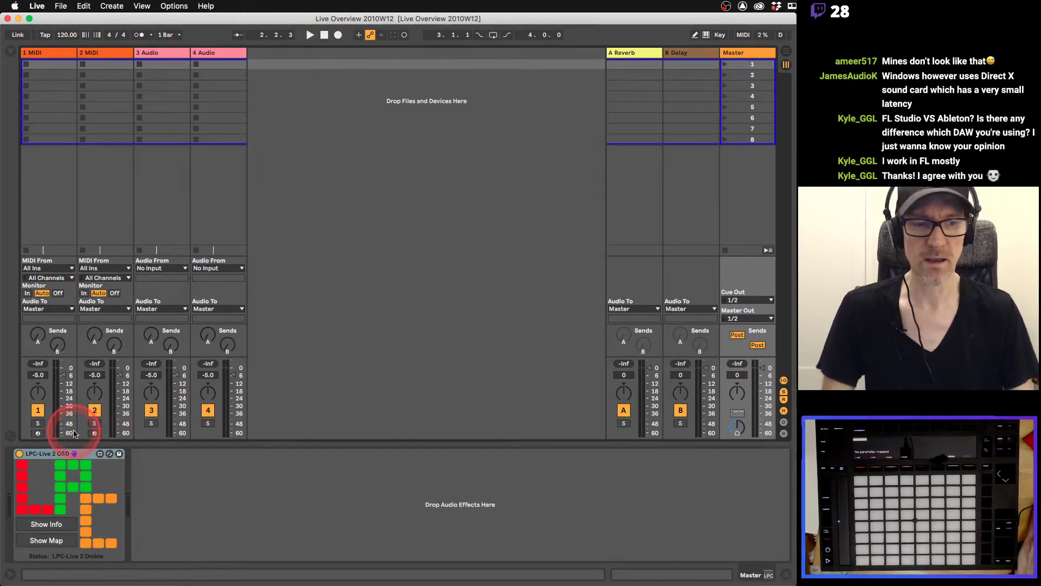
{"action": "key", "text": "Tab"}
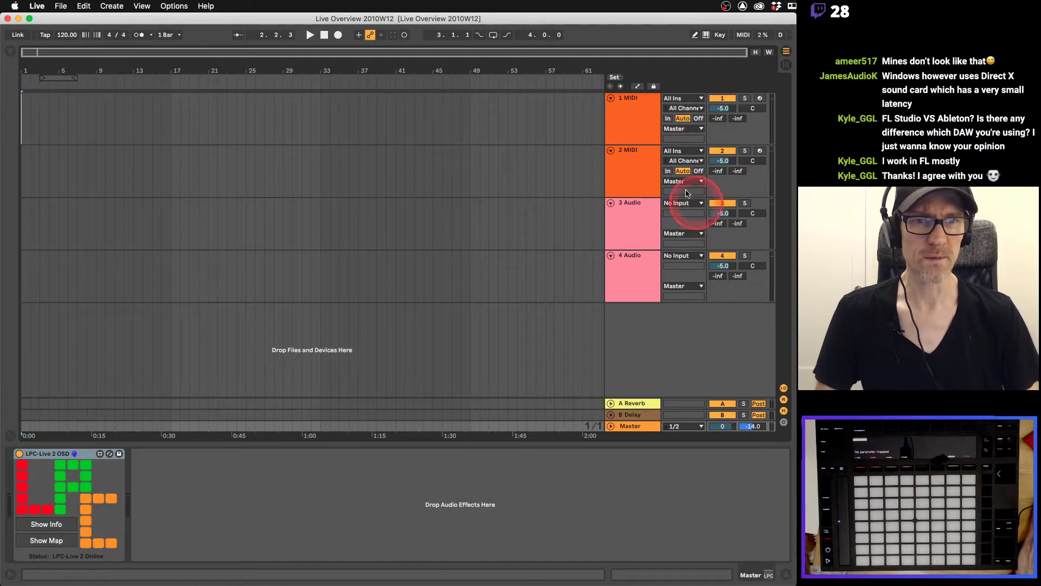
Go through the four tracks in Arrangement View twice, selecting 1 MIDI, 2 MIDI, 3 Audio and 4 Audio in order.
{"action": "left_click", "coordinate": [639, 112]}
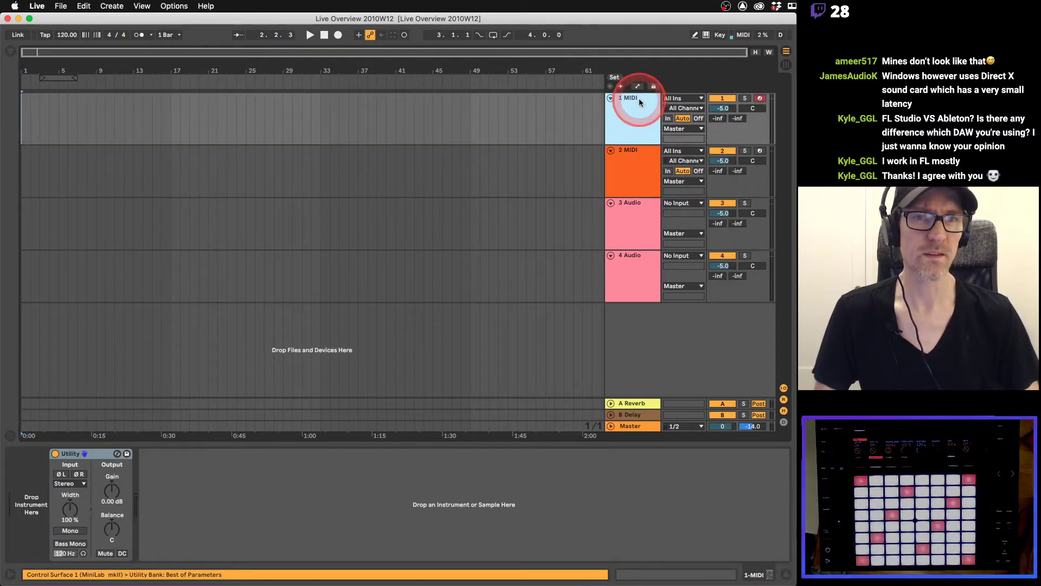
{"action": "left_click", "coordinate": [640, 179]}
{"action": "left_click", "coordinate": [640, 213]}
{"action": "left_click", "coordinate": [630, 277]}
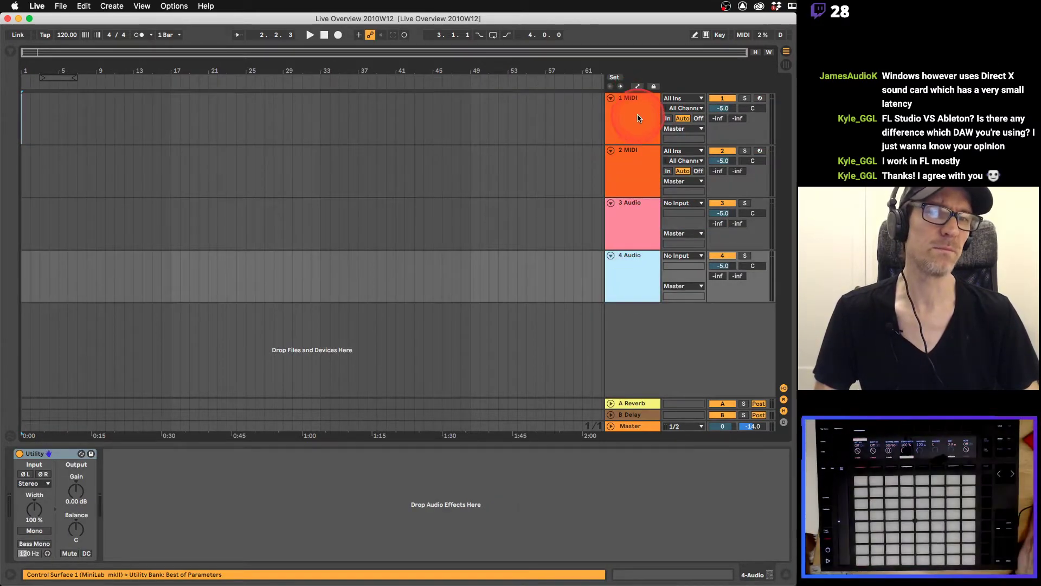
{"action": "left_click", "coordinate": [638, 117]}
{"action": "left_click", "coordinate": [631, 164]}
{"action": "left_click", "coordinate": [624, 228]}
{"action": "left_click", "coordinate": [626, 275]}
Return to Session View and select the first three clip slots of the 1 MIDI track one after another, rechecking Arrangement View briefly.
{"action": "key", "text": "Tab"}
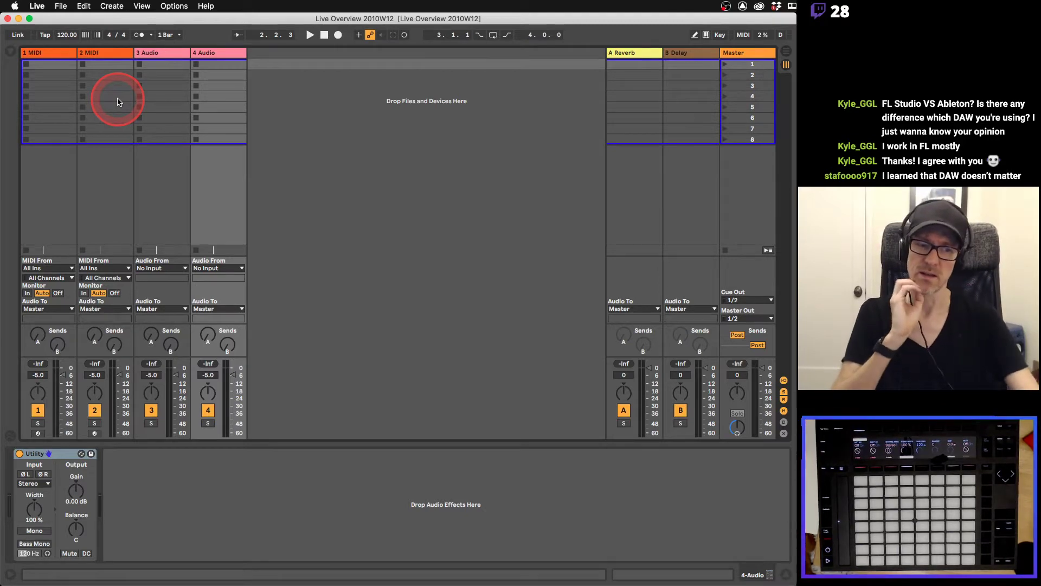
{"action": "left_click", "coordinate": [53, 65]}
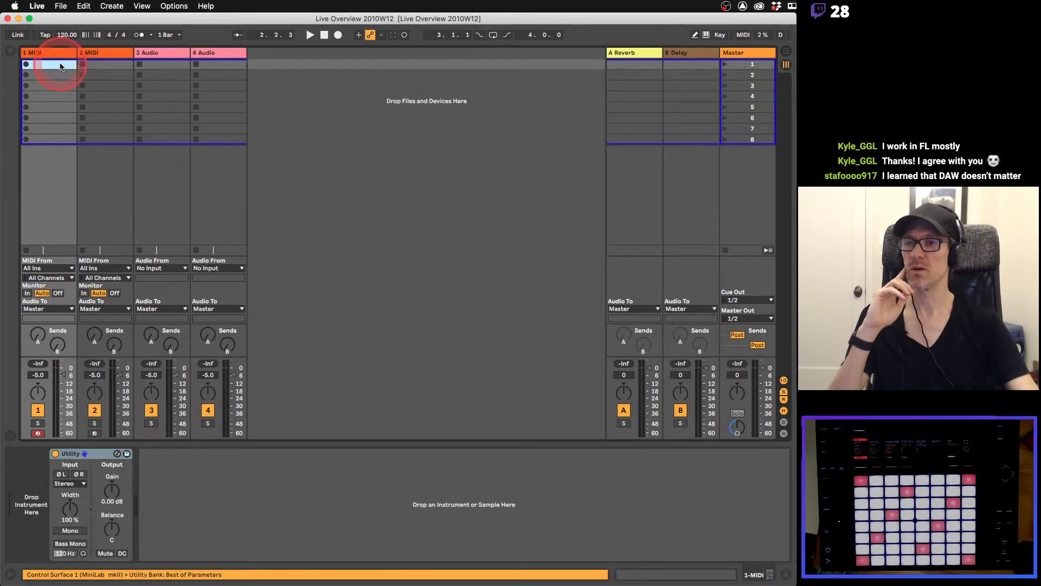
{"action": "left_click", "coordinate": [60, 74]}
{"action": "left_click", "coordinate": [62, 86]}
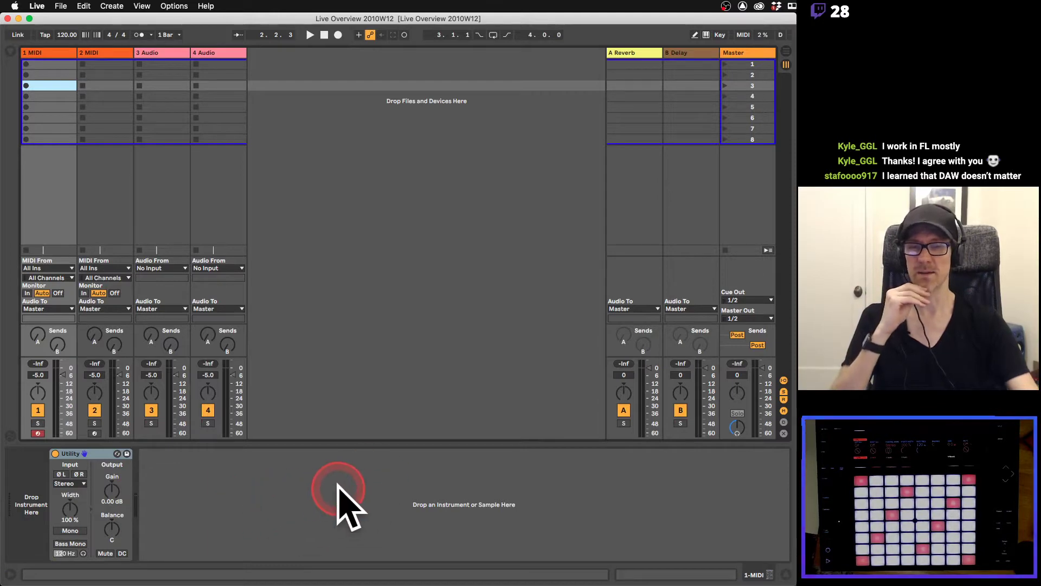
{"action": "key", "text": "Tab"}
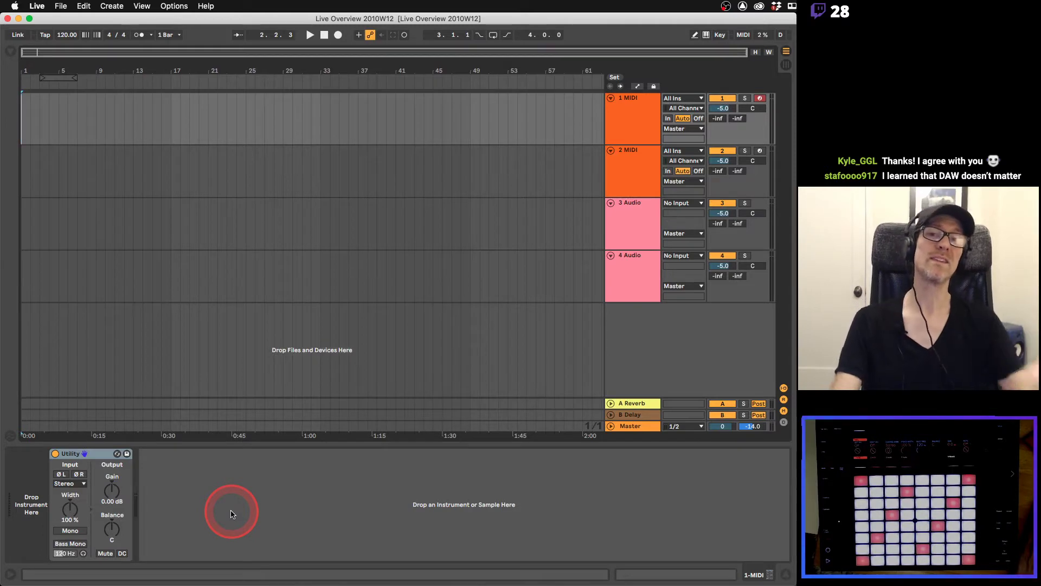
{"action": "key", "text": "Tab"}
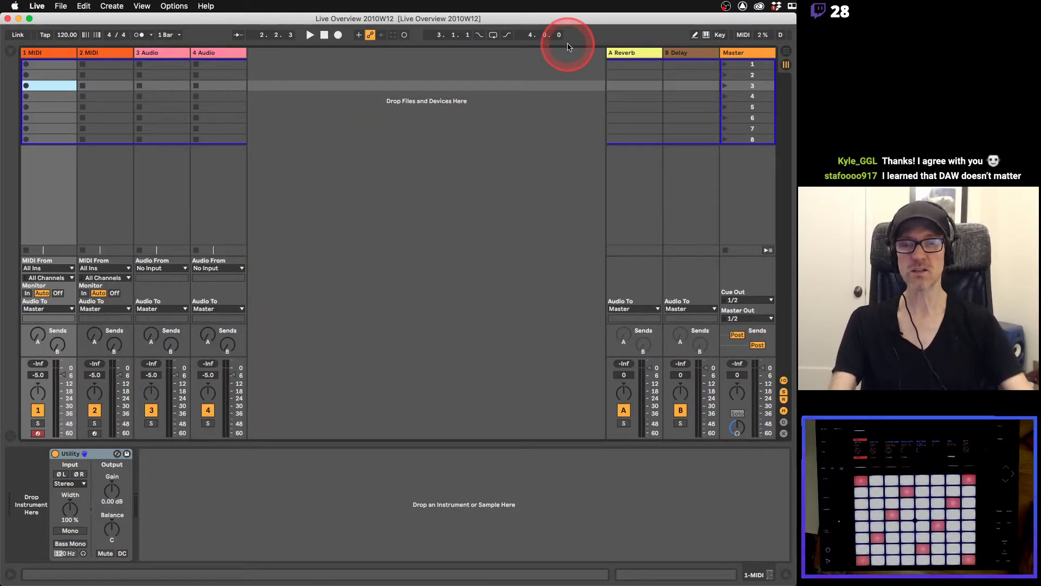
Switch to Preview and page through 25 Ableton Intro.pdf to the screen layout notes, finishing back in Ableton Live.
{"action": "key", "text": "super+Tab"}
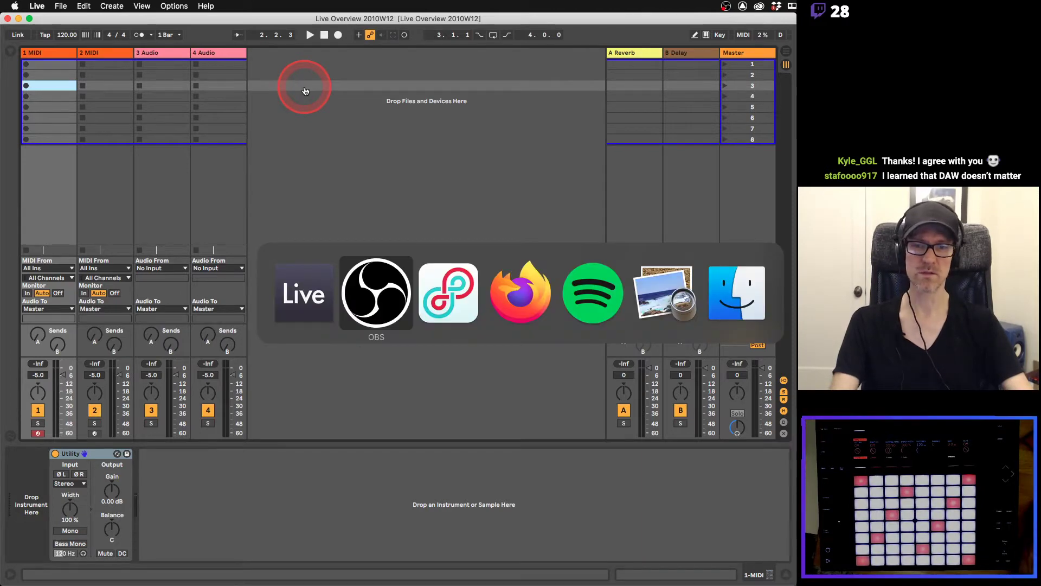
{"action": "key", "text": "super+Tab"}
{"action": "key", "text": "super+Tab"}
{"action": "key", "text": "super+Tab"}
{"action": "key", "text": "super+Tab"}
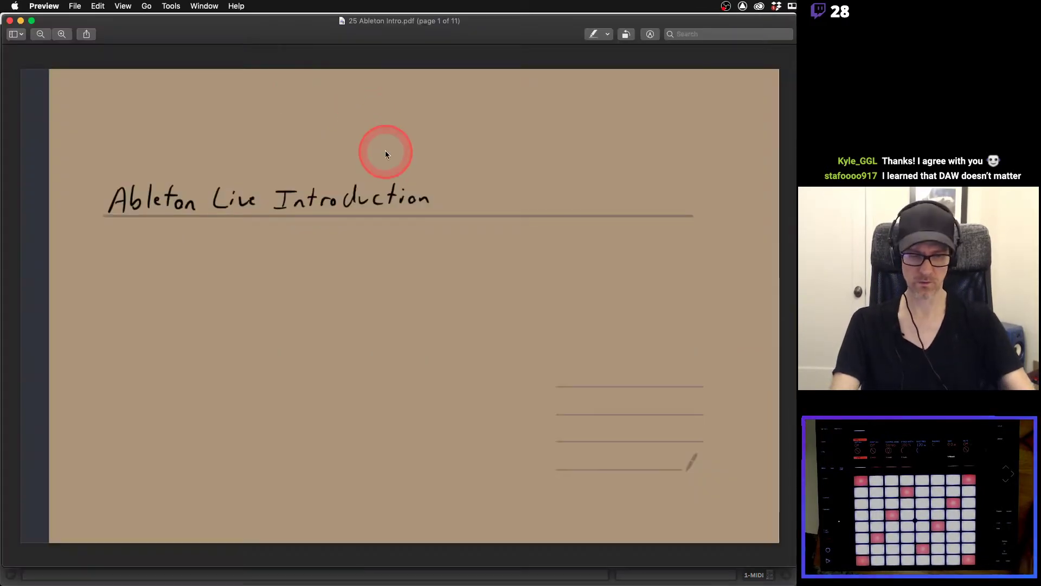
{"action": "key", "text": "Right"}
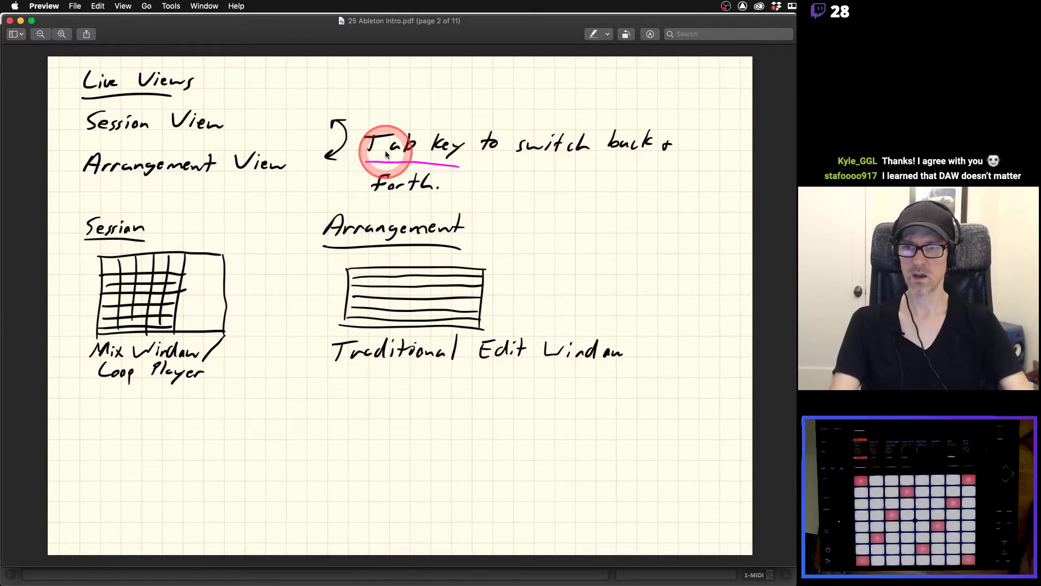
{"action": "key", "text": "Right"}
{"action": "key", "text": "Right"}
{"action": "key", "text": "Right"}
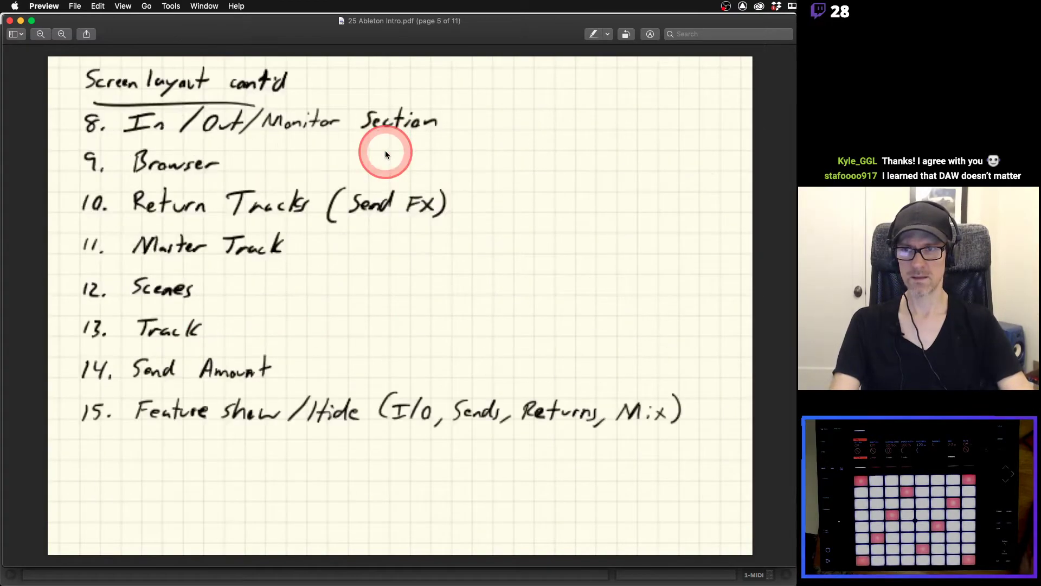
{"action": "key", "text": "Left"}
{"action": "key", "text": "super+Tab"}
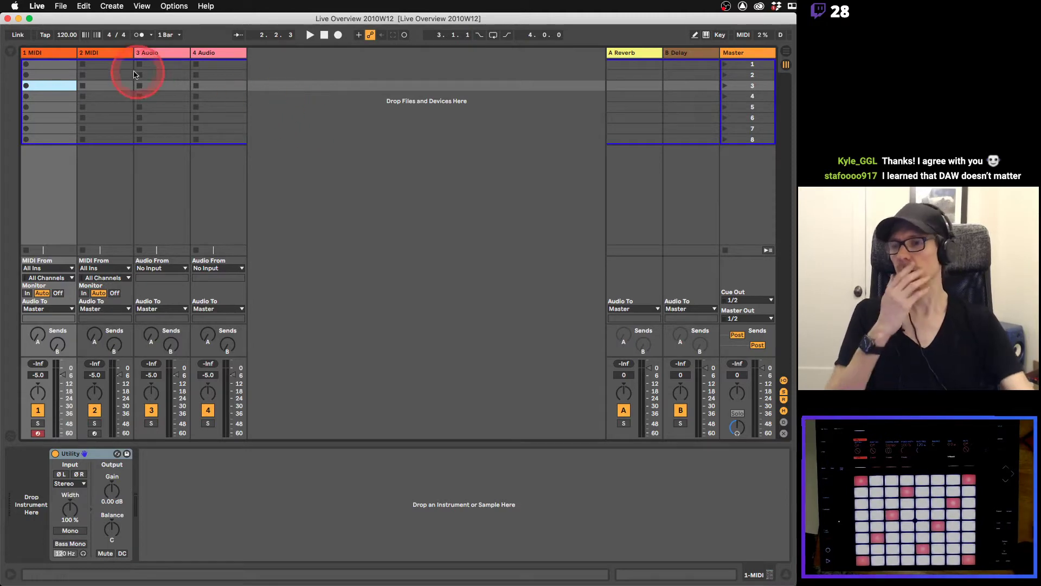
Alternate repeatedly between Session View and Arrangement View, ending in Session View.
{"action": "key", "text": "Tab"}
{"action": "key", "text": "Tab"}
{"action": "key", "text": "Tab"}
{"action": "key", "text": "Tab"}
{"action": "key", "text": "Tab"}
{"action": "key", "text": "Tab"}
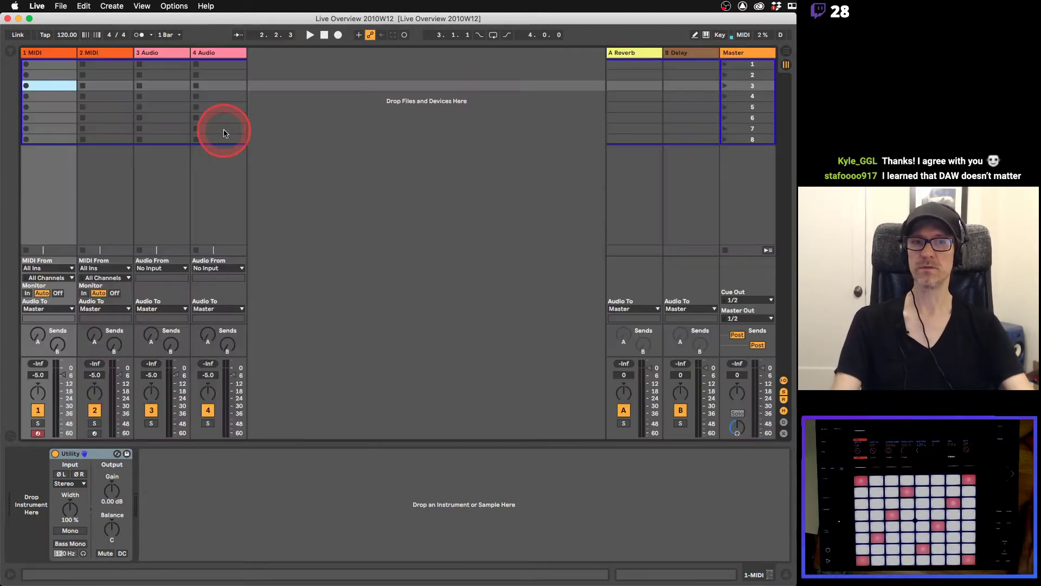
{"action": "key", "text": "Tab"}
{"action": "key", "text": "Tab"}
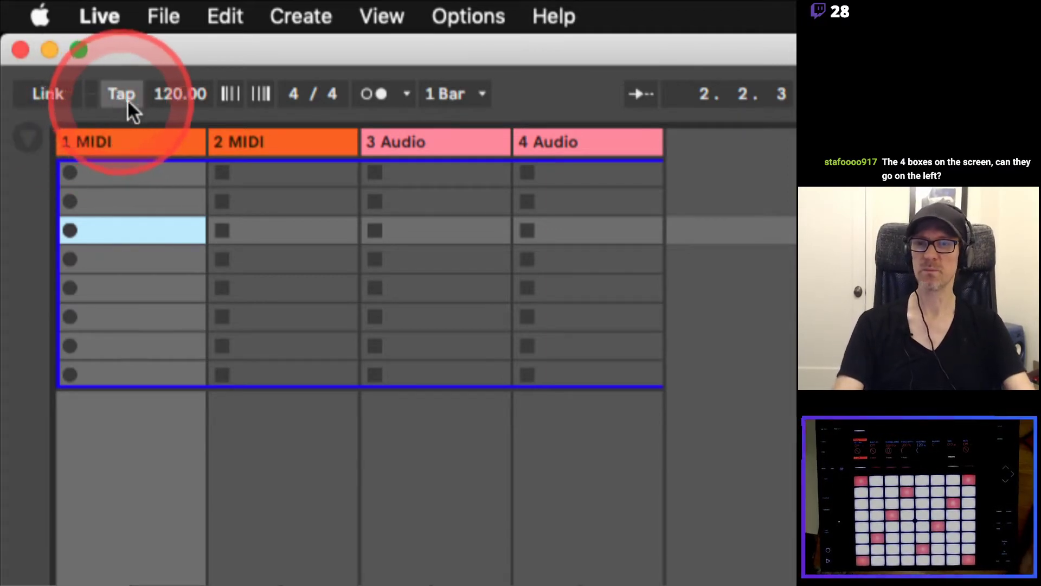
Try tempos of 80 and 100 BPM for the set and return the tempo to 120 BPM.
{"action": "mouse_move", "coordinate": [176, 94]}
{"action": "left_mouse_down"}
{"action": "mouse_move", "coordinate": [177, 107]}
{"action": "mouse_move", "coordinate": [177, 89]}
{"action": "mouse_move", "coordinate": [172, 98]}
{"action": "left_mouse_up"}
{"action": "key", "text": "Delete"}
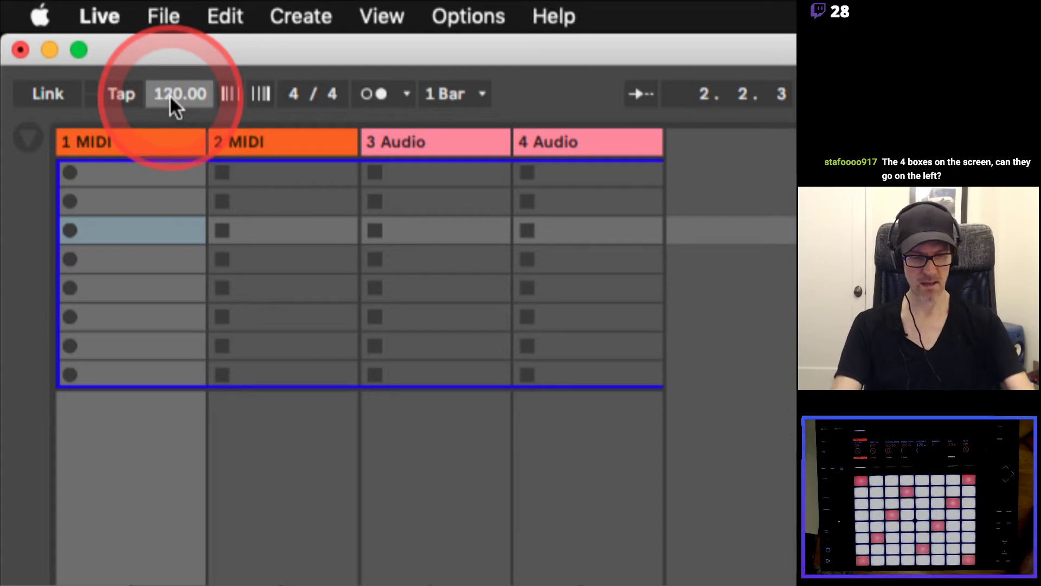
{"action": "type", "text": "80"}
{"action": "left_click", "coordinate": [171, 96]}
{"action": "type", "text": "100"}
{"action": "key", "text": "Return"}
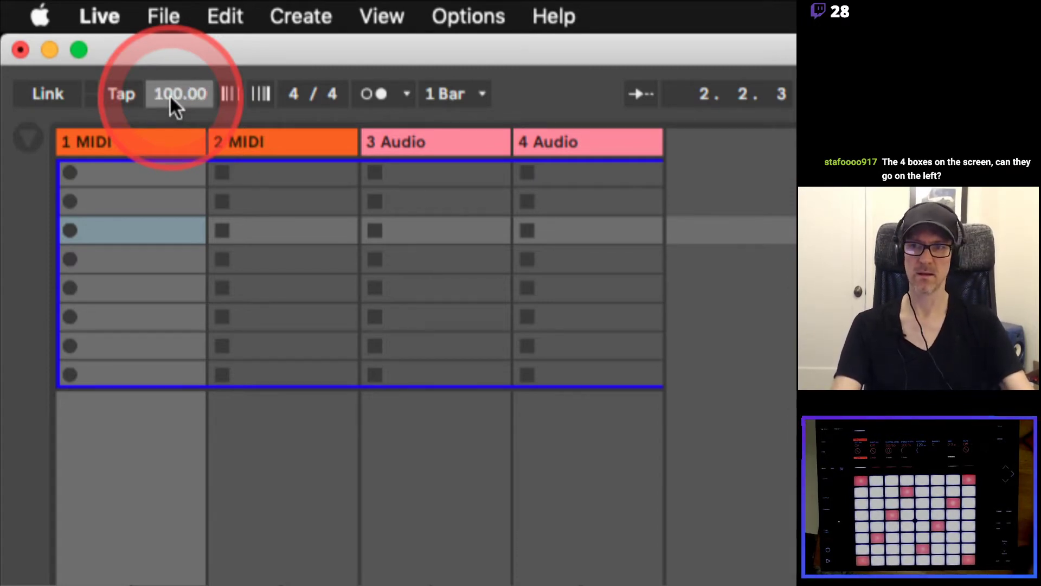
{"action": "type", "text": "120"}
{"action": "key", "text": "Return"}
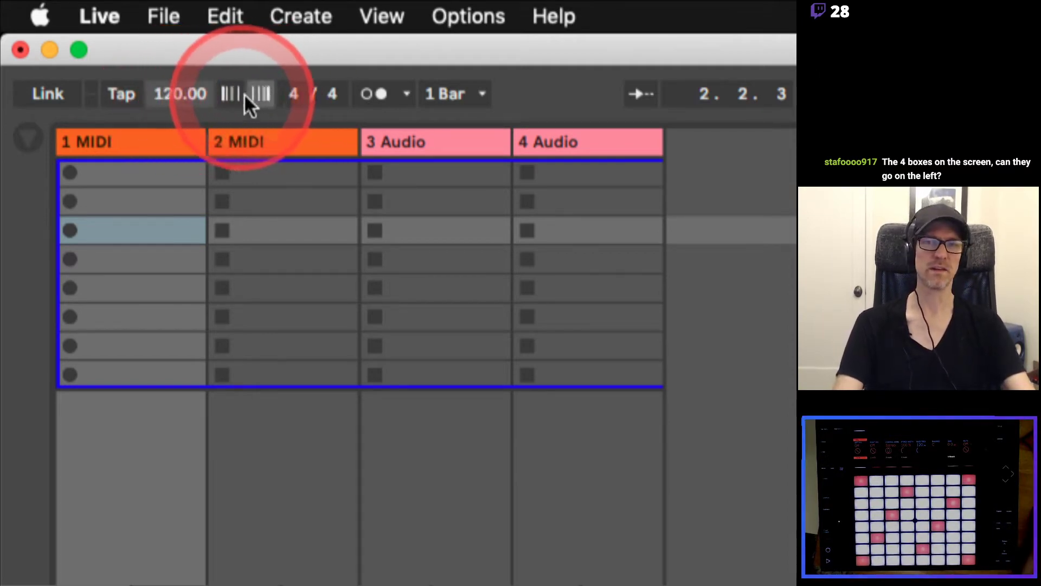
Try a 6/8 time signature for the set and return it to 4/4.
{"action": "left_click", "coordinate": [301, 96]}
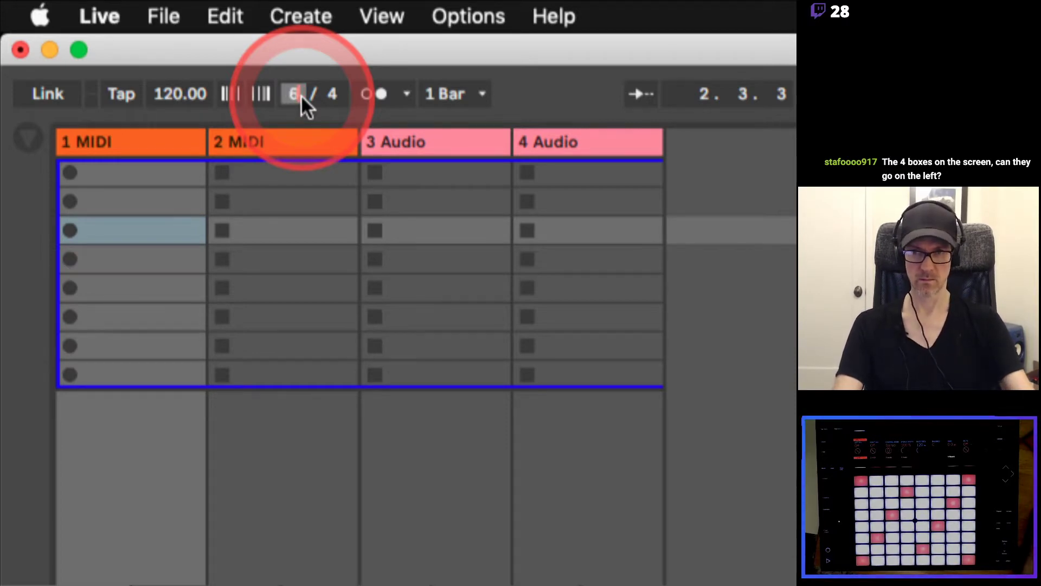
{"action": "key", "text": "Tab"}
{"action": "type", "text": "8"}
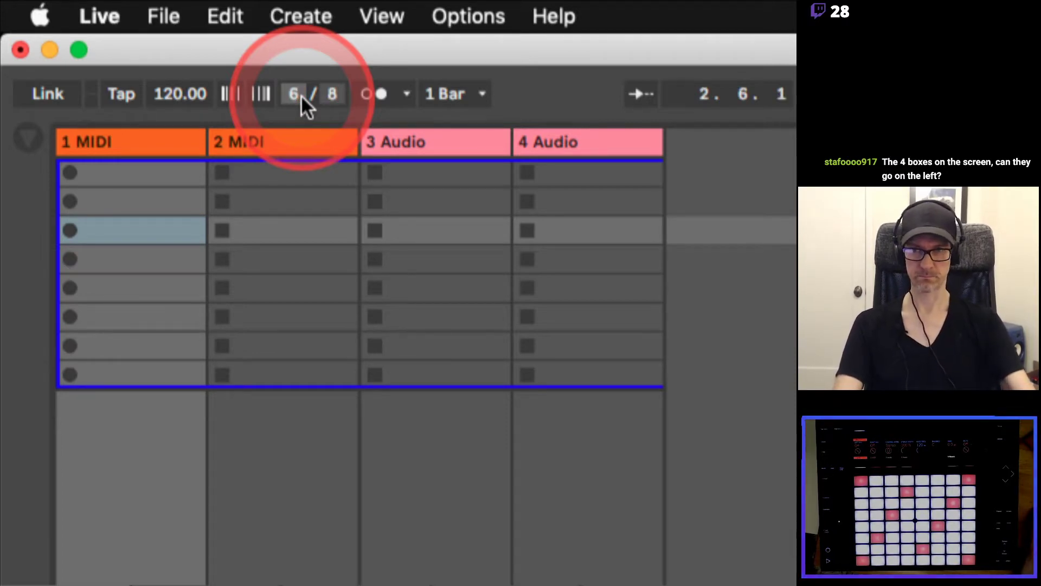
{"action": "left_click", "coordinate": [301, 95]}
{"action": "type", "text": "4"}
{"action": "key", "text": "Tab"}
{"action": "type", "text": "4"}
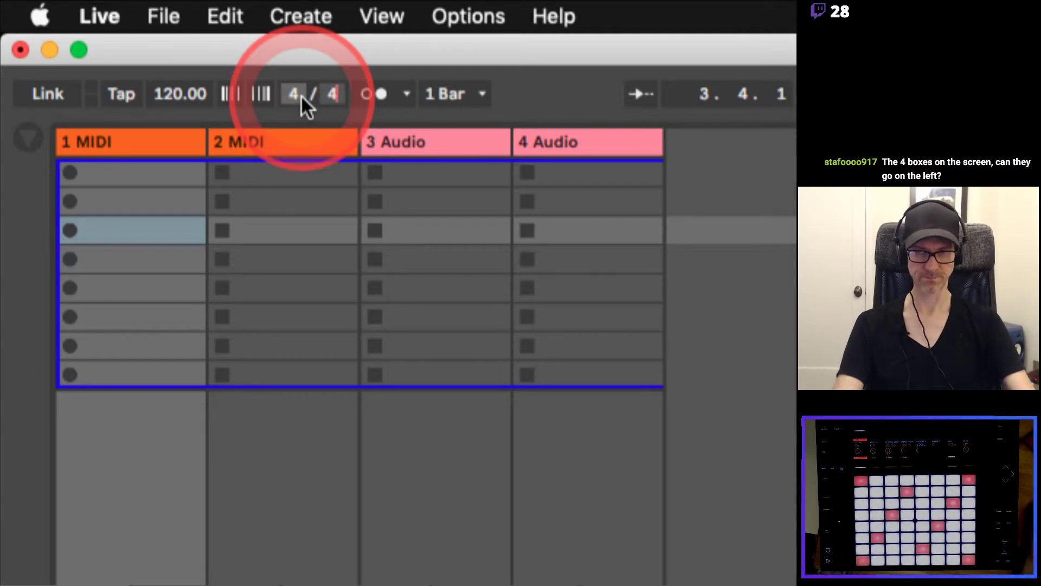
Audition the metronome briefly, switch it off, and set its count-in to 1 Bar.
{"action": "left_click", "coordinate": [363, 93]}
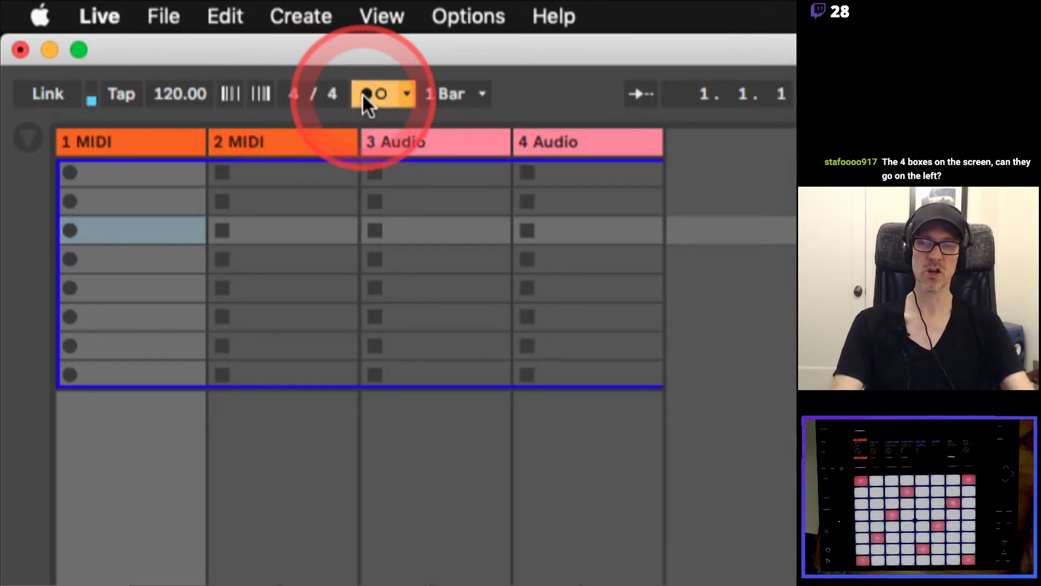
{"action": "left_click", "coordinate": [362, 93]}
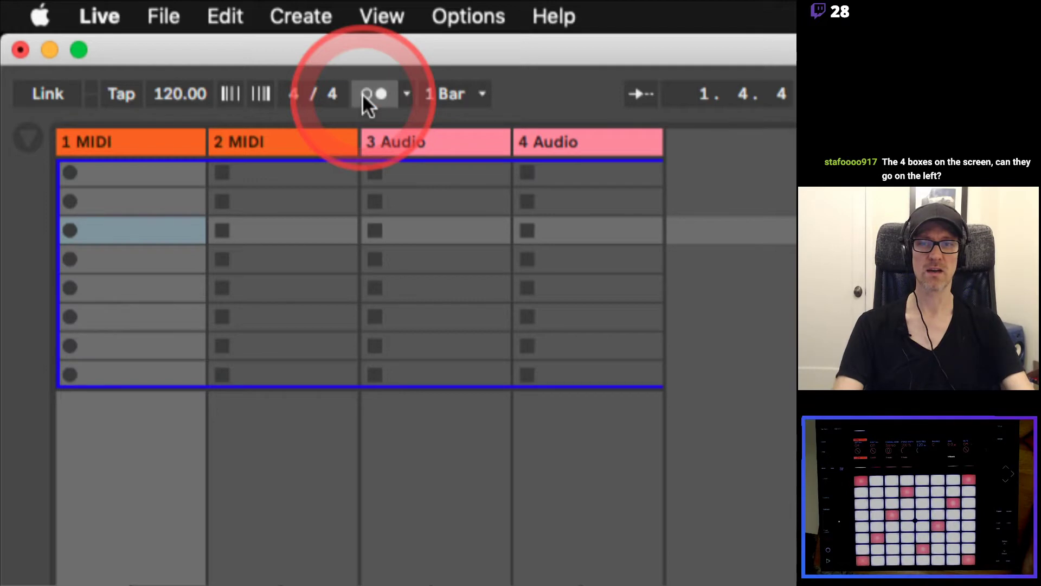
{"action": "left_click", "coordinate": [402, 94]}
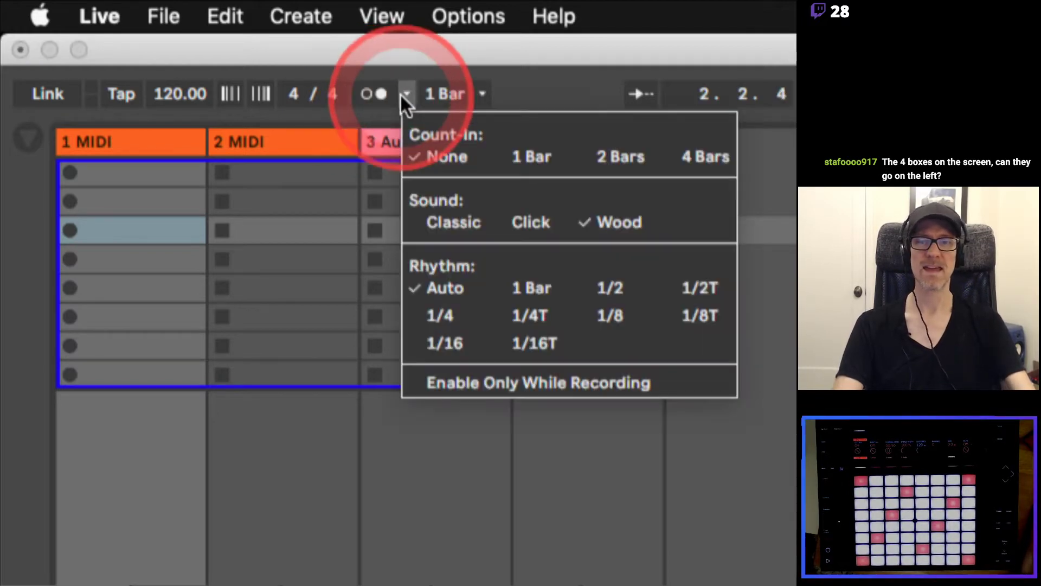
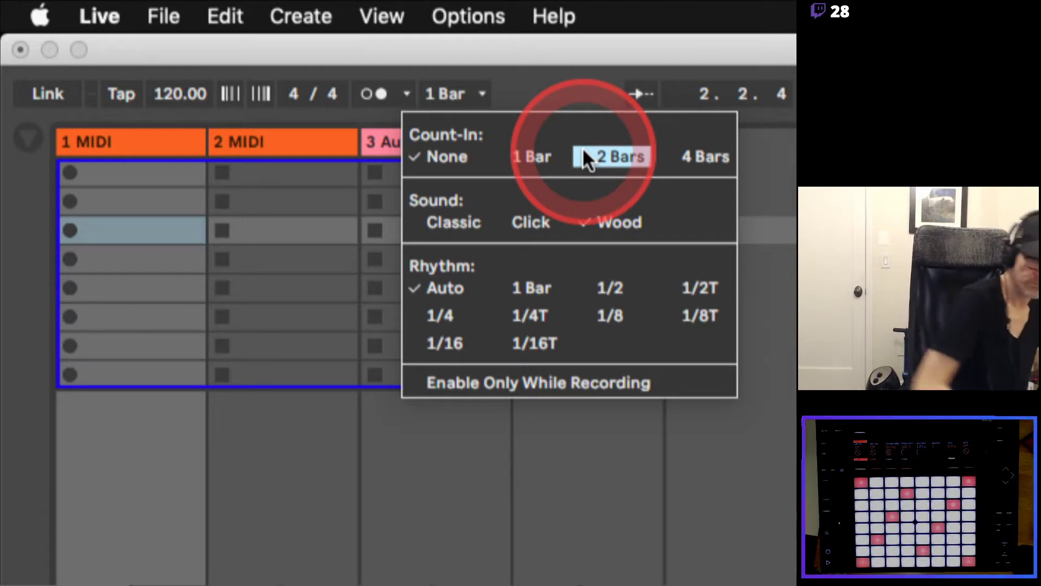
{"action": "left_click", "coordinate": [530, 155]}
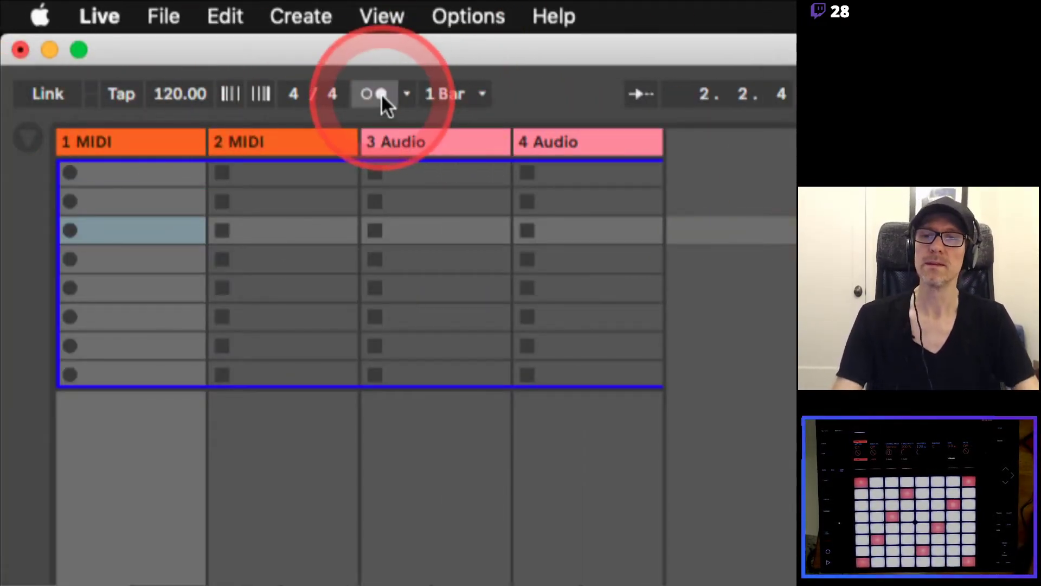
{"action": "left_click", "coordinate": [404, 95]}
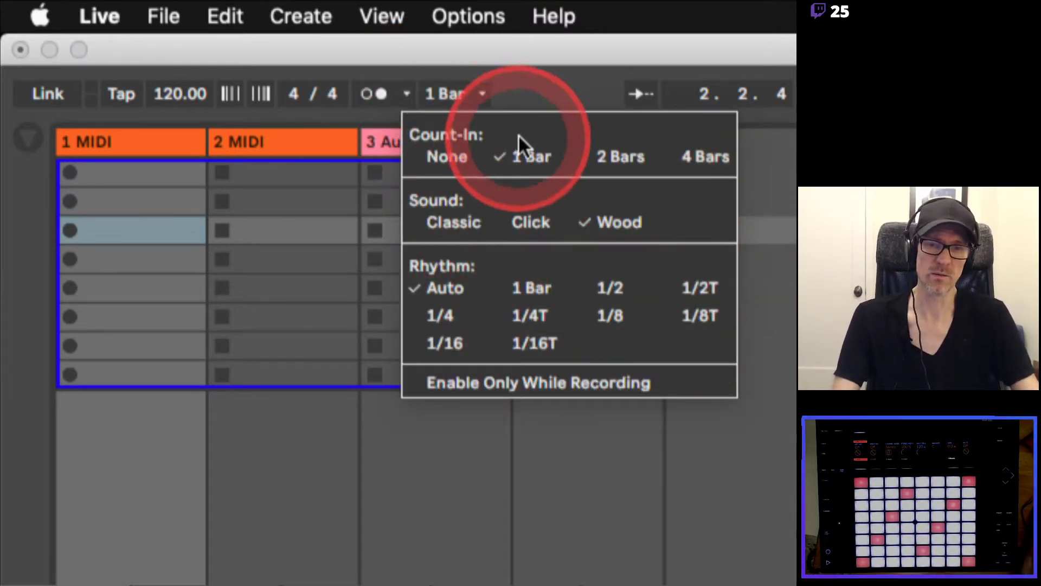
{"action": "left_click", "coordinate": [559, 94]}
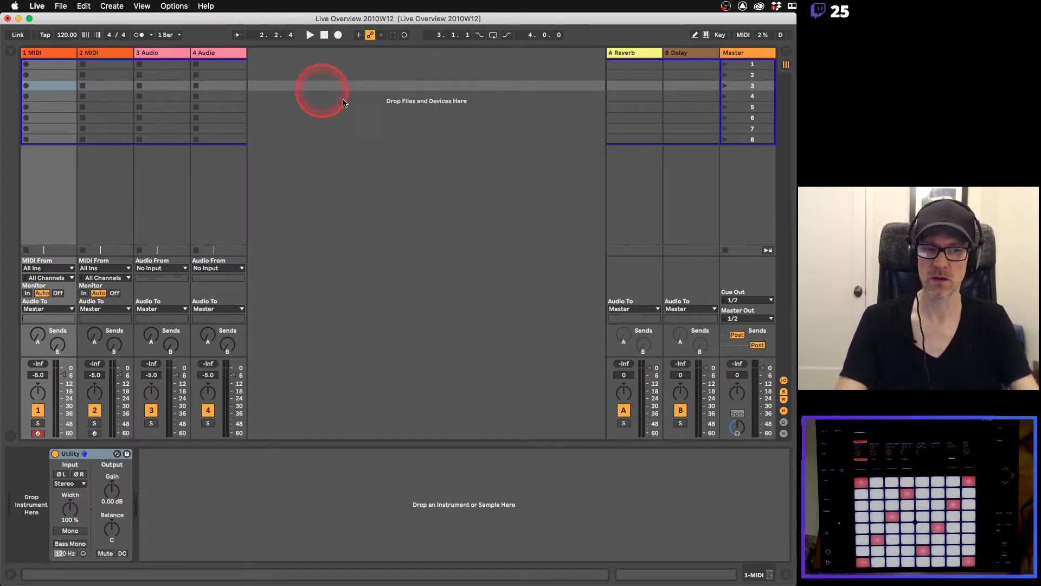
Review the available global launch quantization values for clips.
{"action": "left_click", "coordinate": [172, 34]}
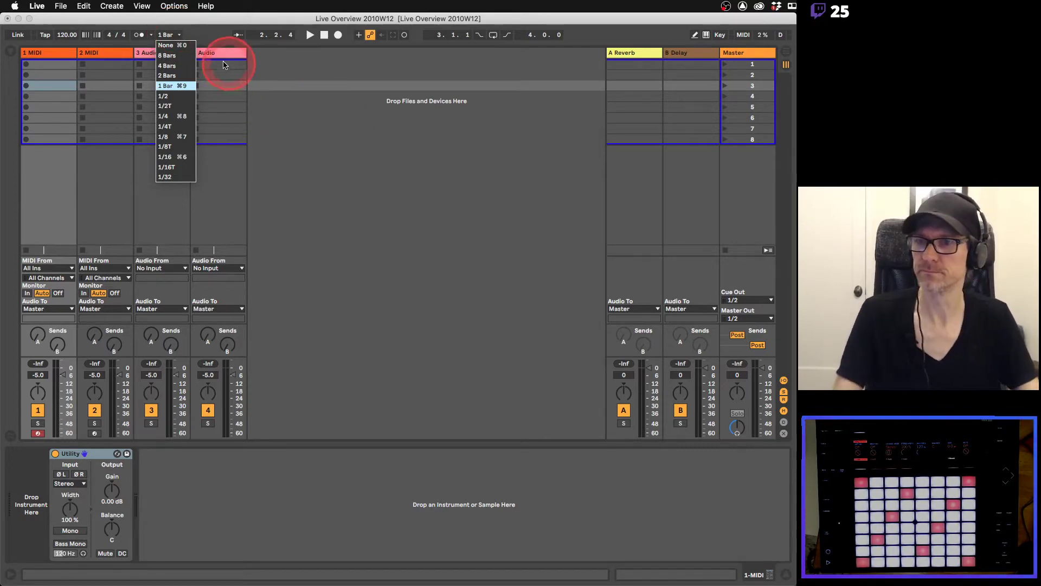
{"action": "left_click", "coordinate": [179, 37]}
{"action": "left_click", "coordinate": [173, 35]}
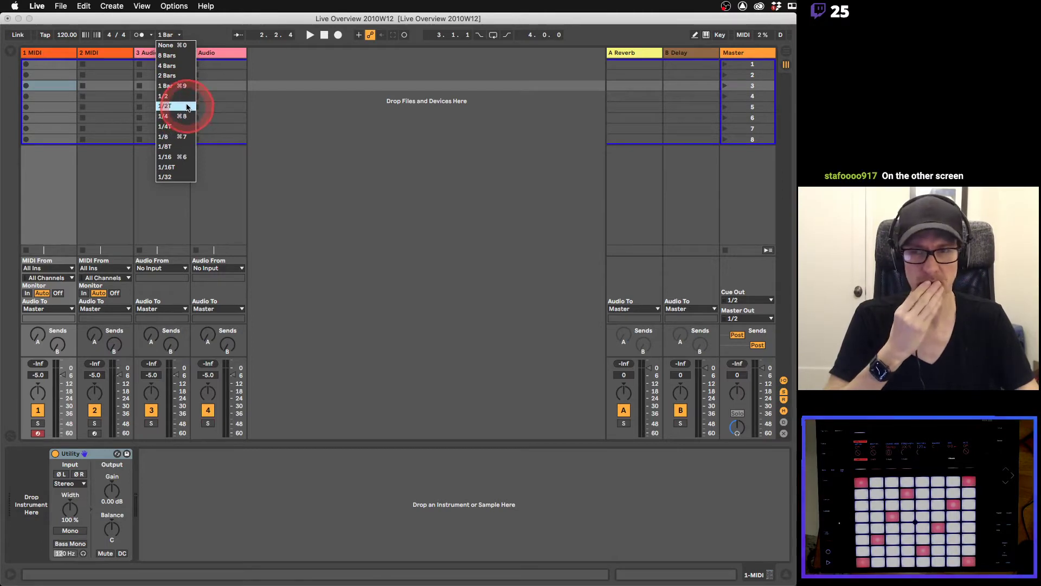
{"action": "key", "text": "Escape"}
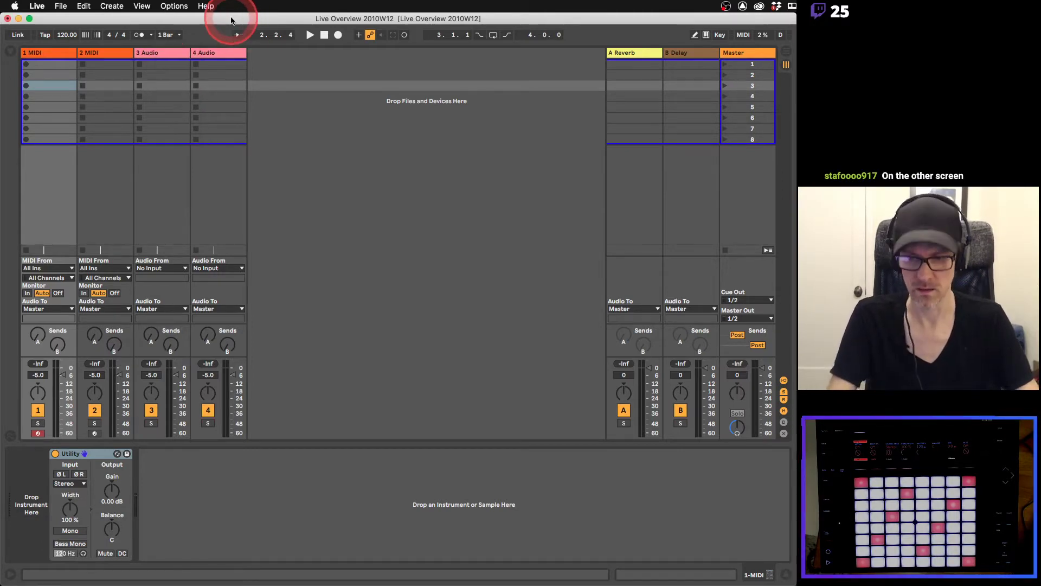
Compare the Arrangement and Session views, and look over the global launch quantization choices again without changing the value.
{"action": "key", "text": "Tab"}
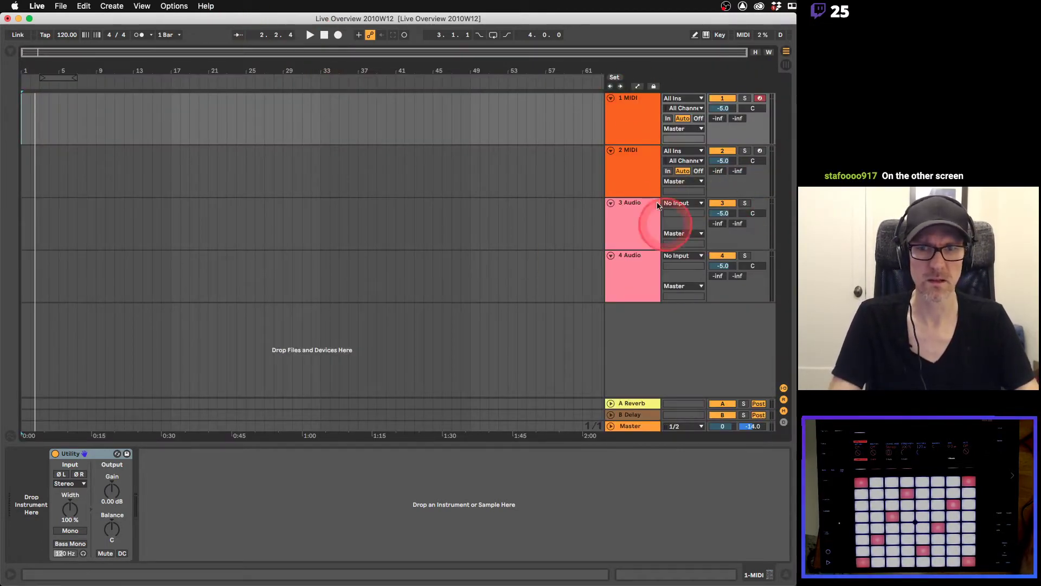
{"action": "key", "text": "Tab"}
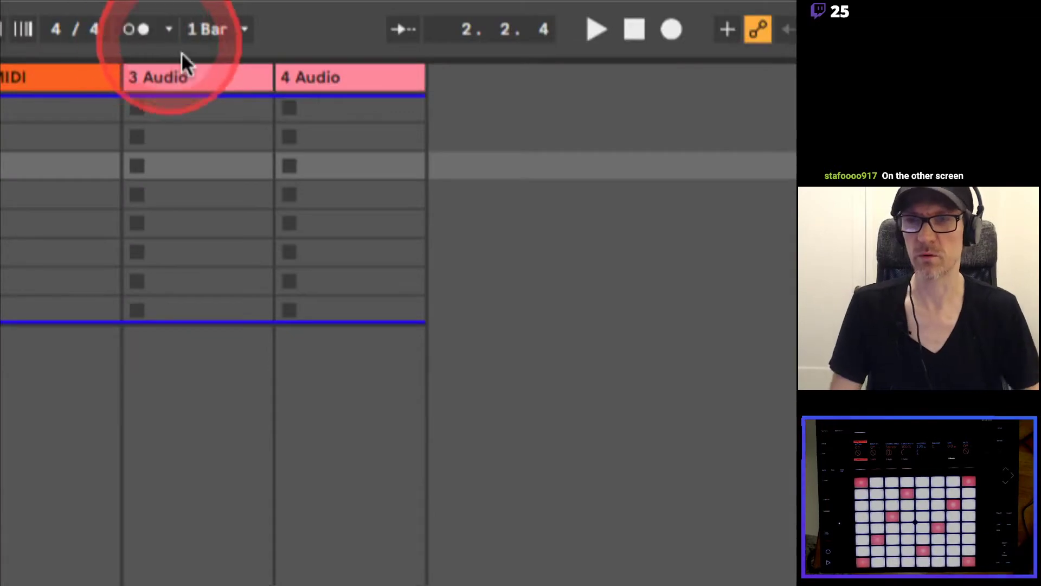
{"action": "left_click", "coordinate": [233, 31]}
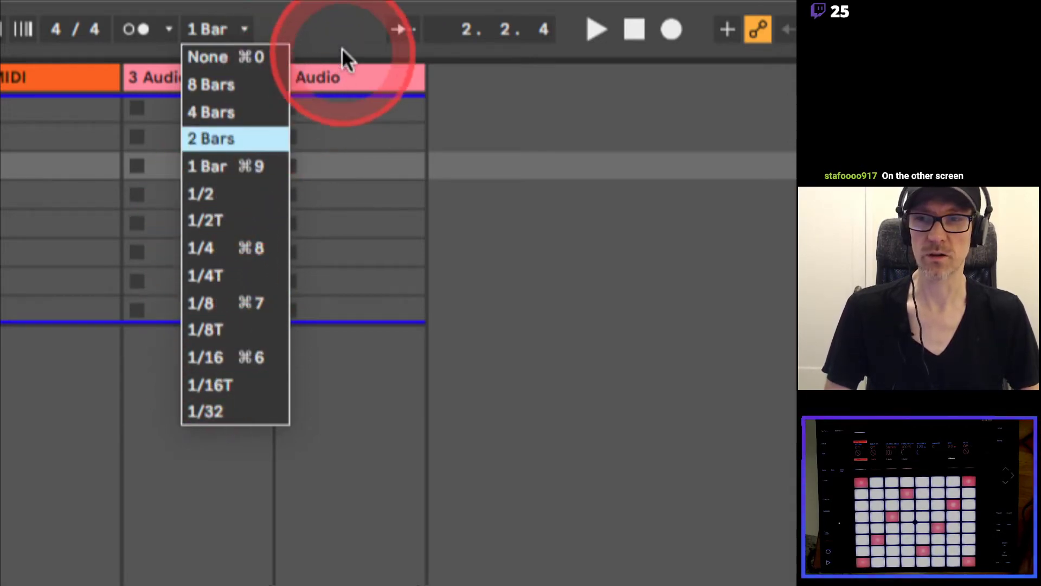
{"action": "left_click", "coordinate": [321, 11]}
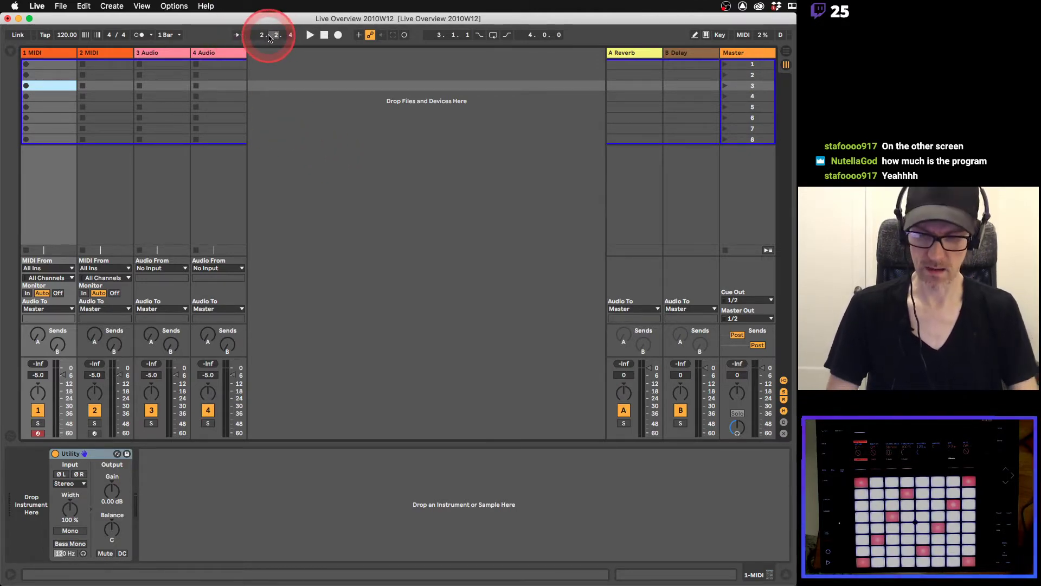
Play the set while viewing the Arrangement timeline up close, and place the insert marker at bar 13 of track 1 MIDI.
{"action": "left_click", "coordinate": [255, 35]}
{"action": "key", "text": "space"}
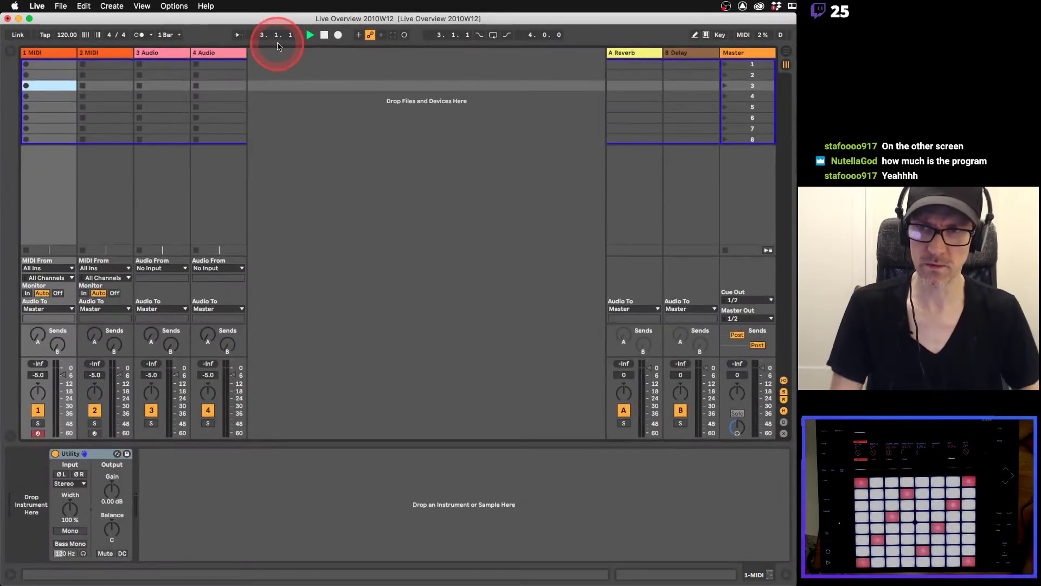
{"action": "key", "text": "Tab"}
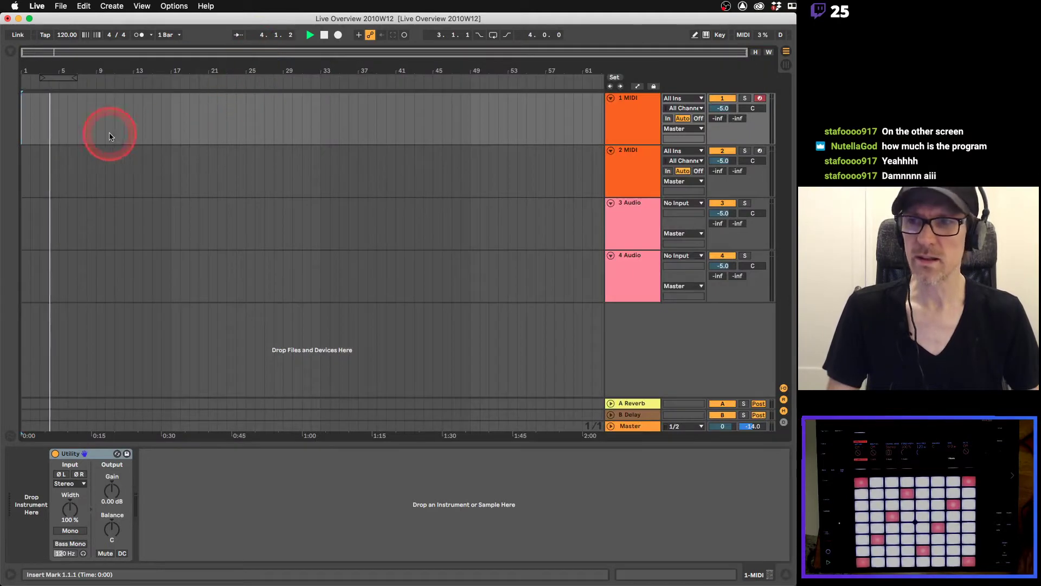
{"action": "mouse_move", "coordinate": [51, 74]}
{"action": "left_mouse_down"}
{"action": "mouse_move", "coordinate": [37, 63]}
{"action": "mouse_move", "coordinate": [43, 69]}
{"action": "left_mouse_up"}
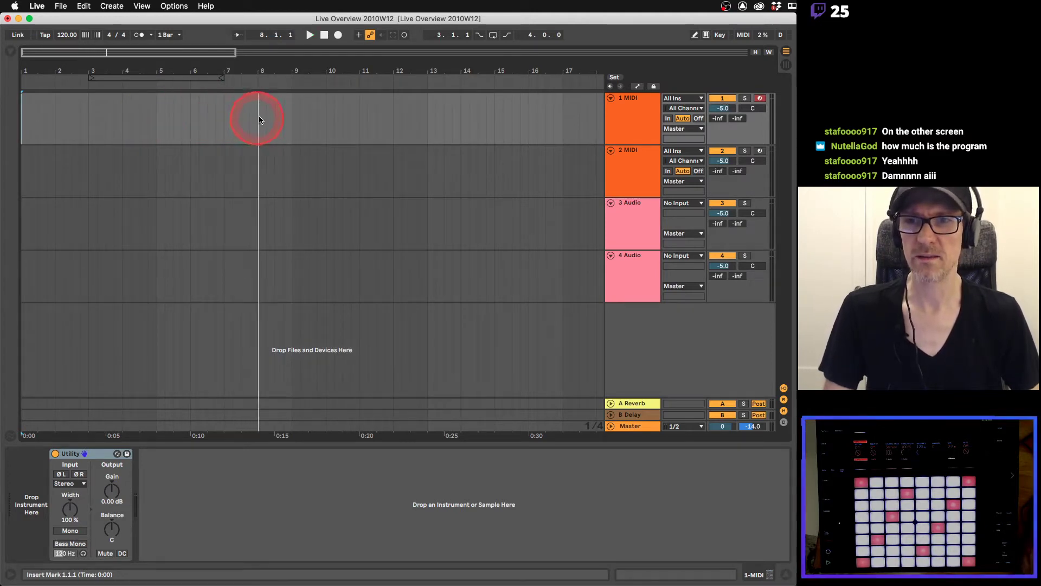
{"action": "left_click", "coordinate": [143, 6]}
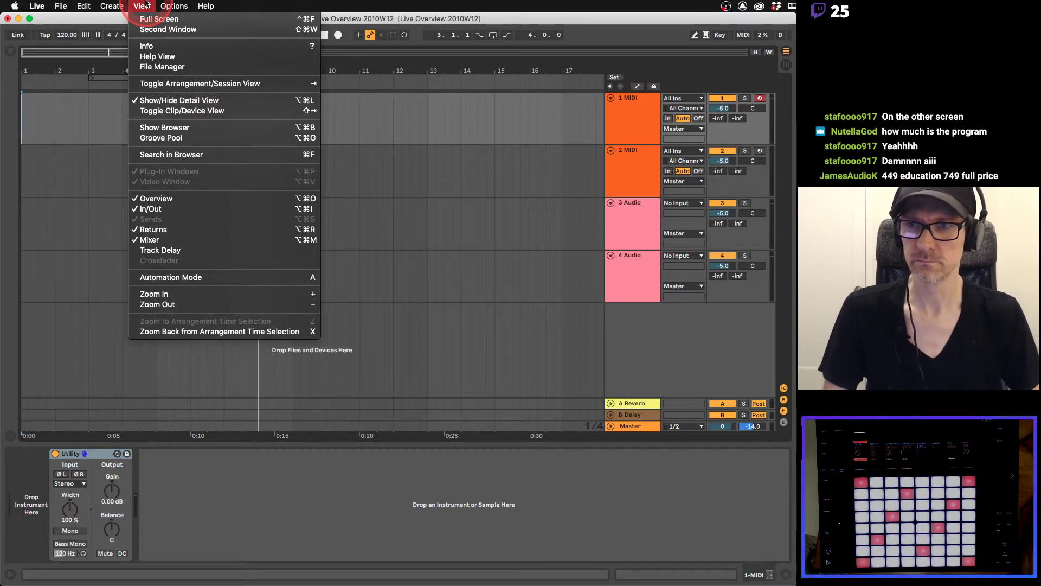
{"action": "left_click", "coordinate": [145, 5]}
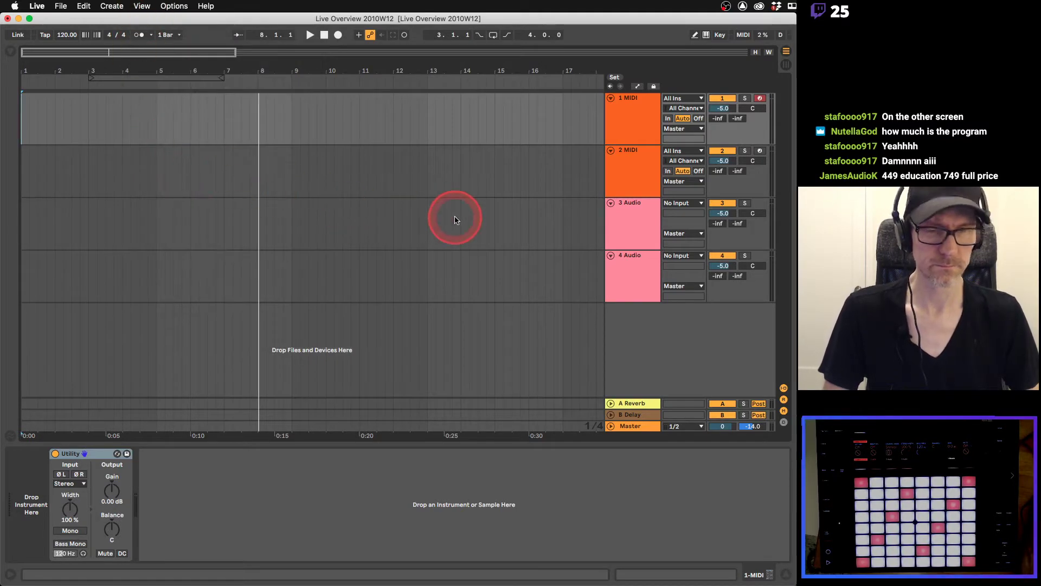
{"action": "left_click", "coordinate": [428, 124]}
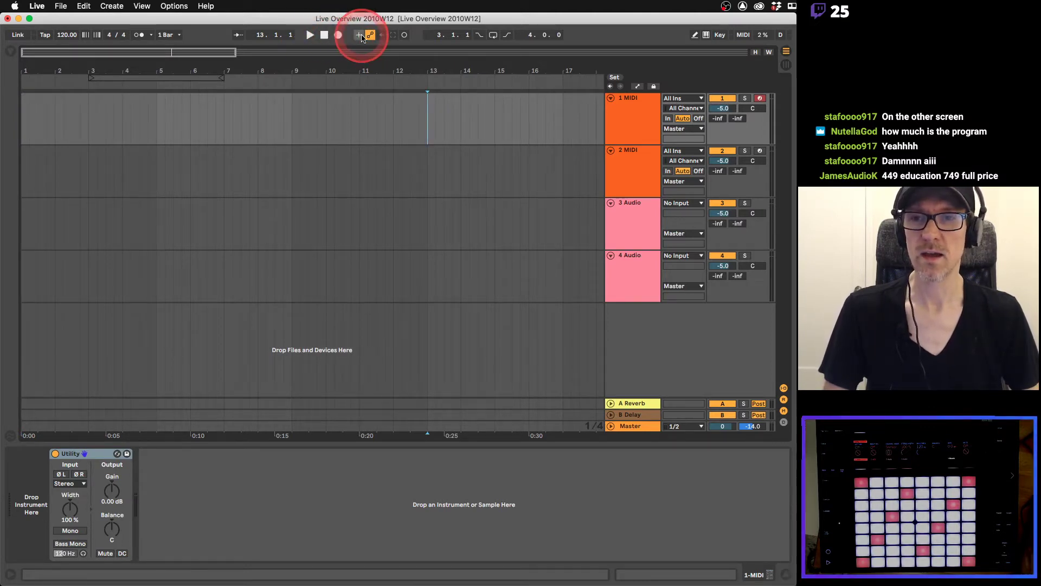
Read the Info View descriptions of MIDI Arrangement Overdub and Session Record, and hide the Info View.
{"action": "key", "text": "Tab"}
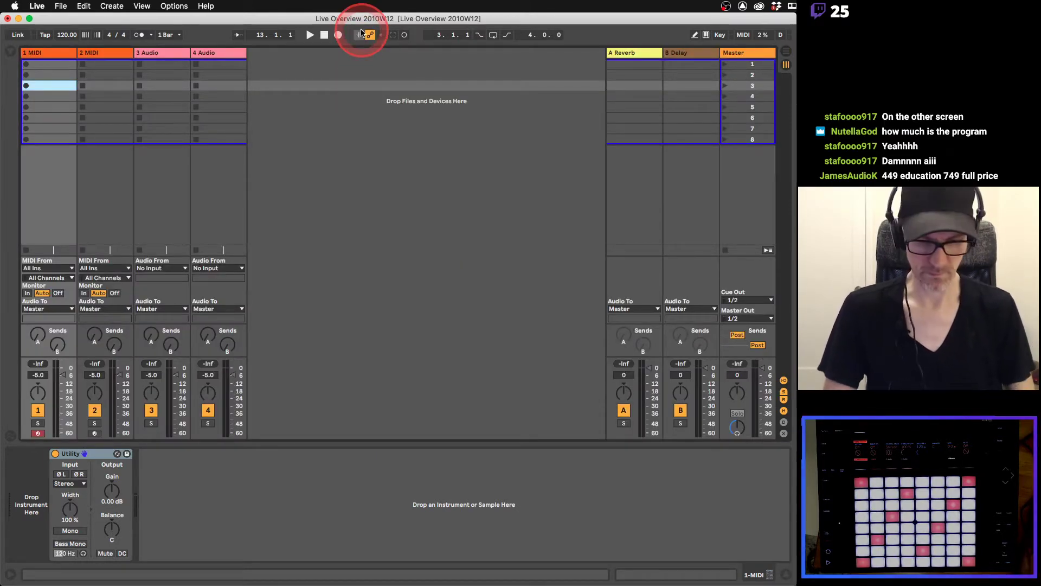
{"action": "key", "text": "shift+slash"}
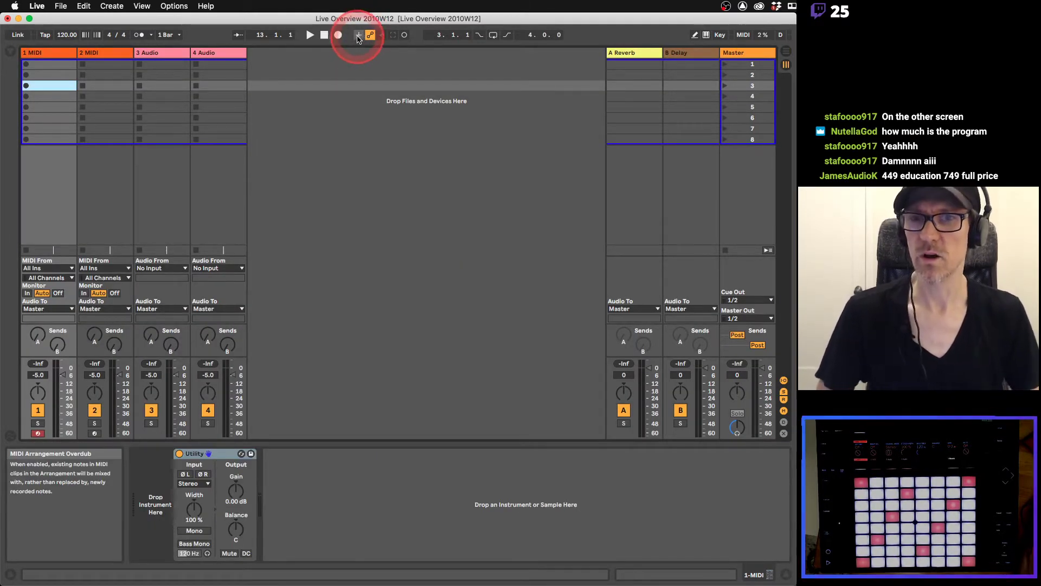
{"action": "key", "text": "Tab"}
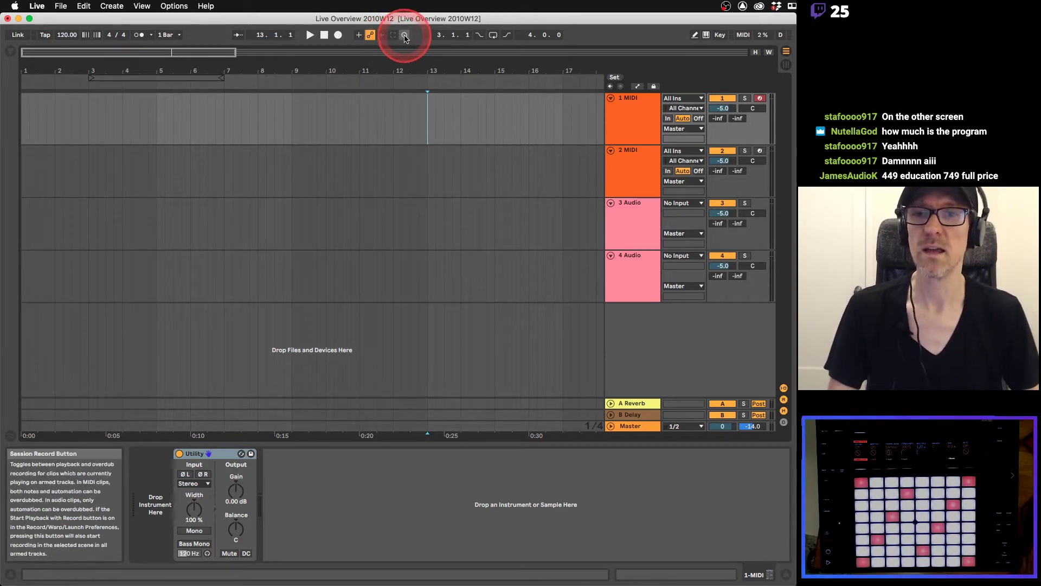
{"action": "key", "text": "shift+slash"}
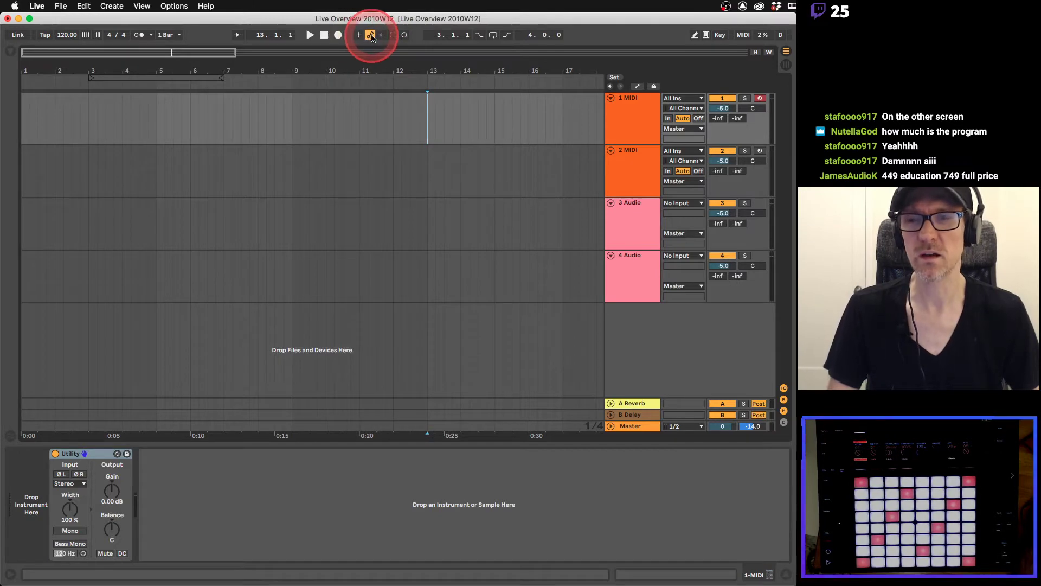
Set the arrangement loop to 2 bars starting at 1.1.1 and turn looping on.
{"action": "left_click_drag", "start_coordinate": [128, 78], "coordinate": [45, 79]}
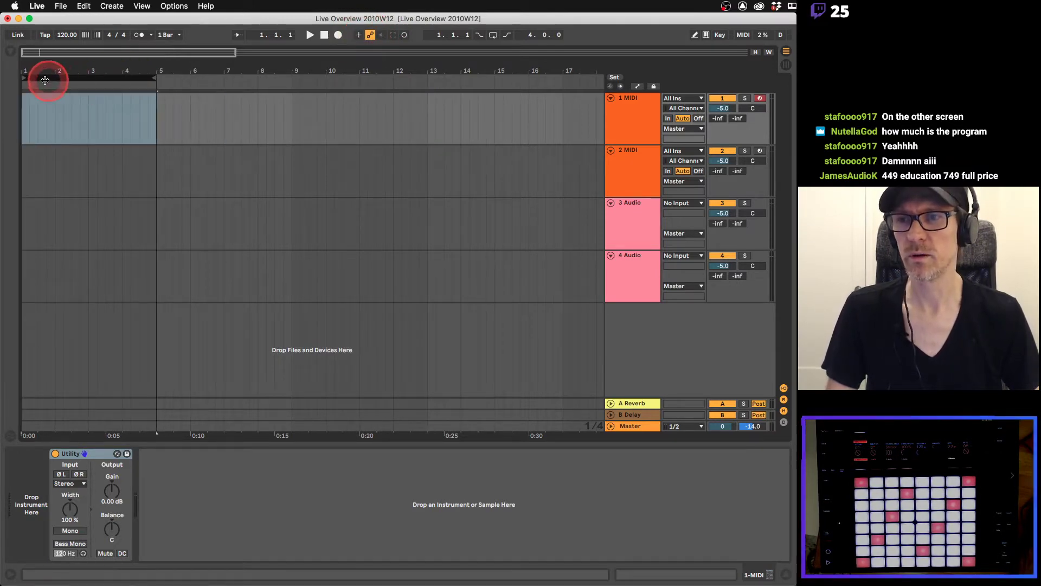
{"action": "key", "text": "plus"}
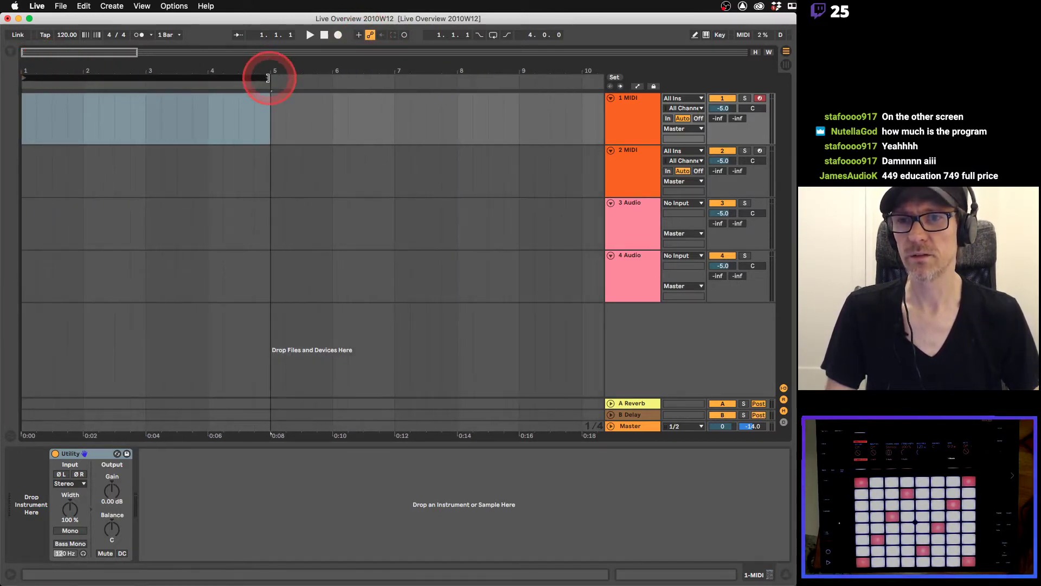
{"action": "left_click_drag", "start_coordinate": [268, 78], "coordinate": [146, 77]}
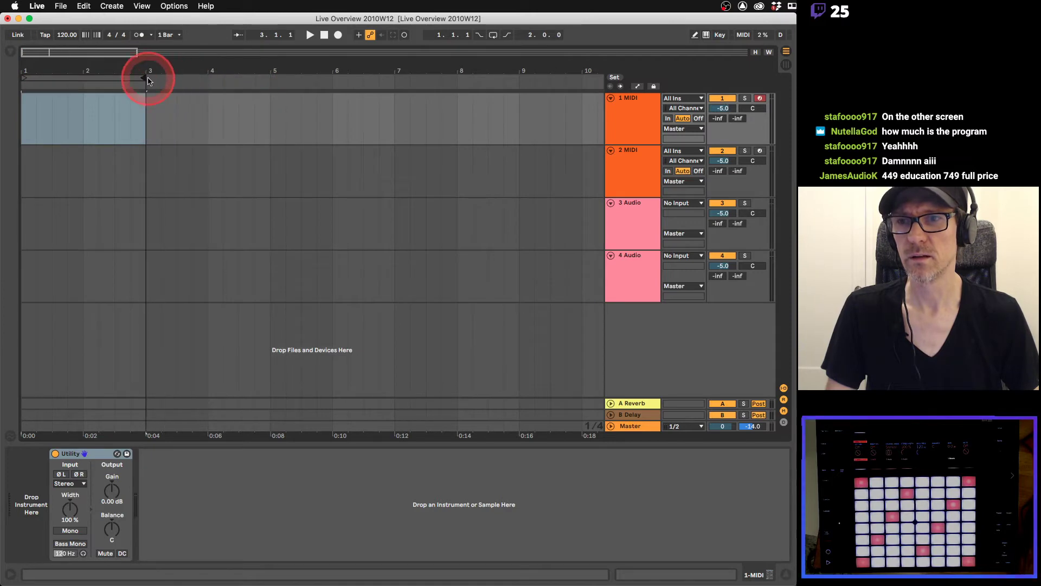
{"action": "left_click", "coordinate": [493, 35]}
Record a clip over the 2-bar loop on track 1 MIDI with MIDI Arrangement Overdub enabled, and delete the recorded clip.
{"action": "key", "text": "space"}
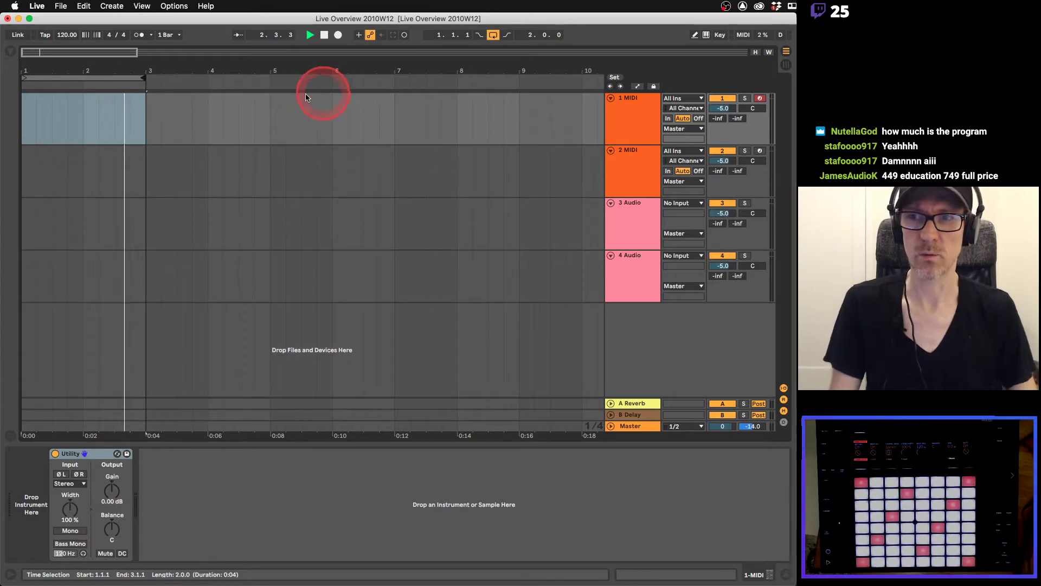
{"action": "left_click", "coordinate": [359, 35]}
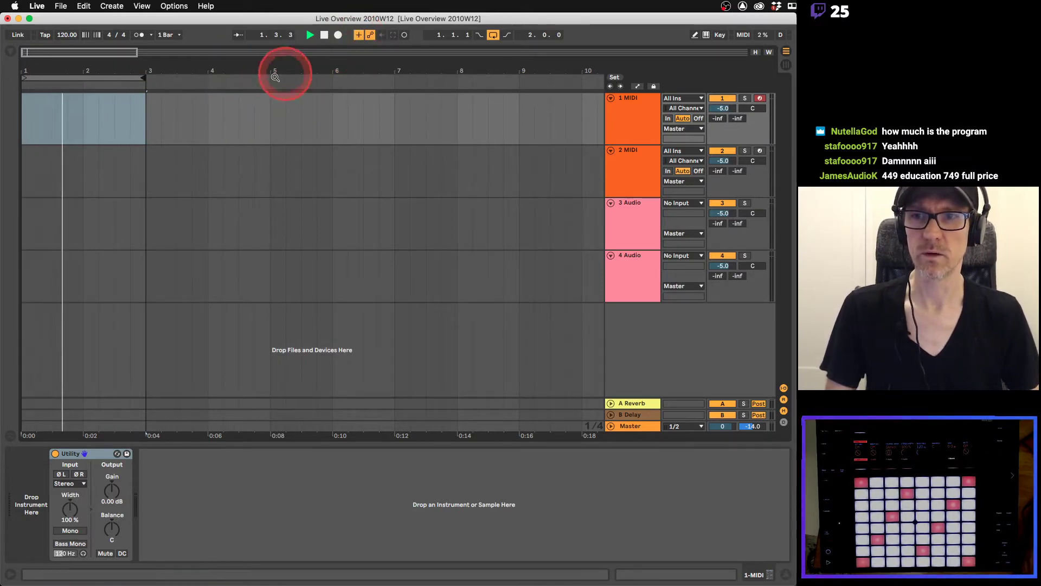
{"action": "left_click", "coordinate": [338, 35]}
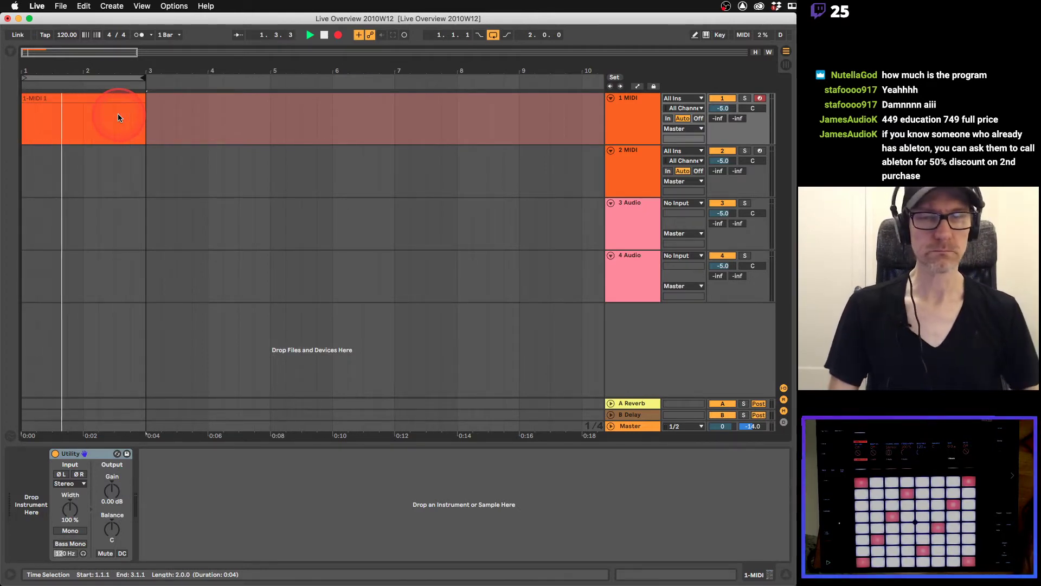
{"action": "key", "text": "space"}
{"action": "left_click", "coordinate": [116, 103]}
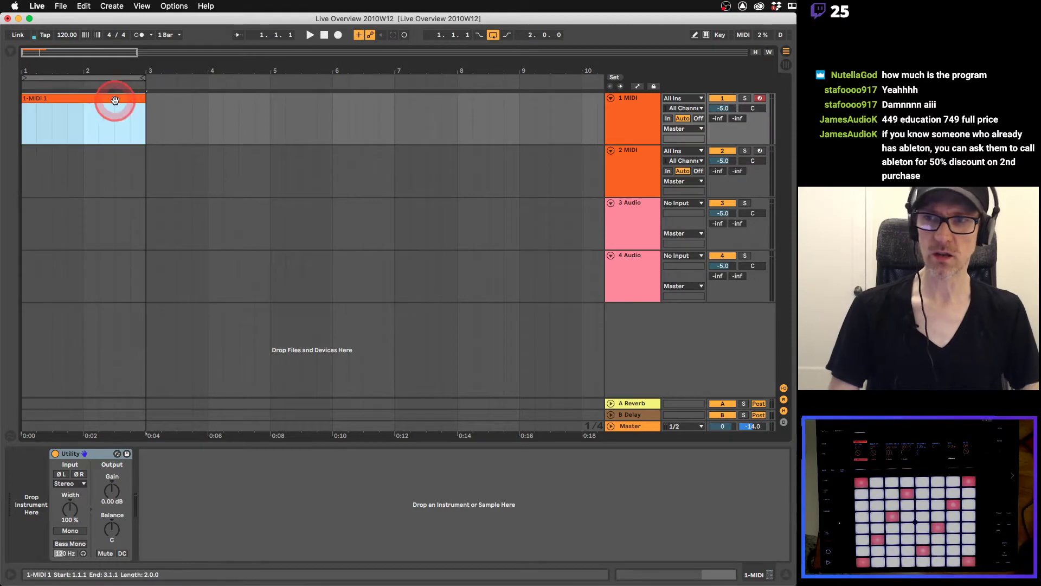
{"action": "key", "text": "Delete"}
Turn off MIDI Arrangement Overdub and Automation Arm.
{"action": "left_click", "coordinate": [358, 35]}
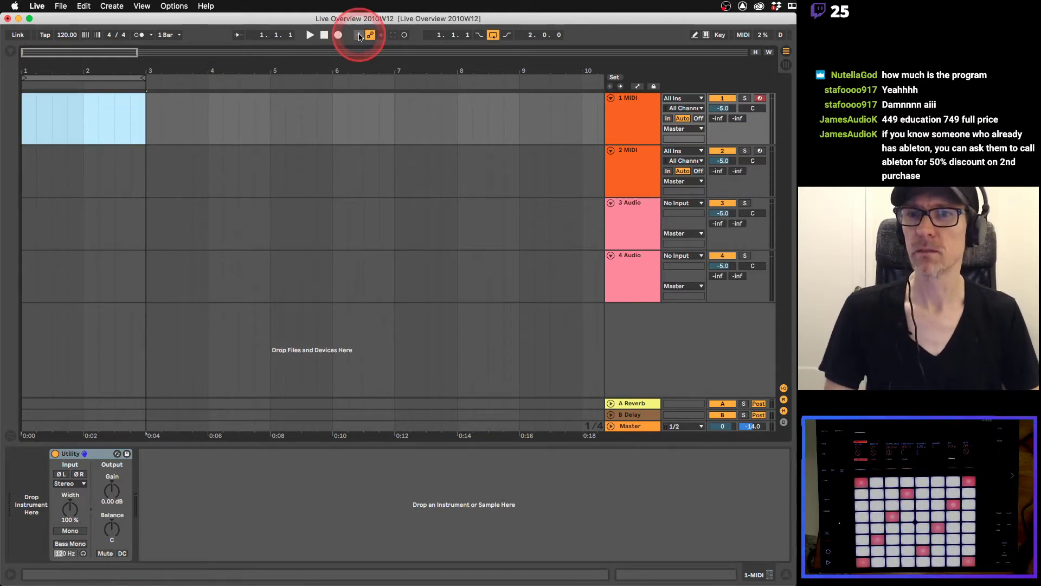
{"action": "left_click", "coordinate": [371, 35]}
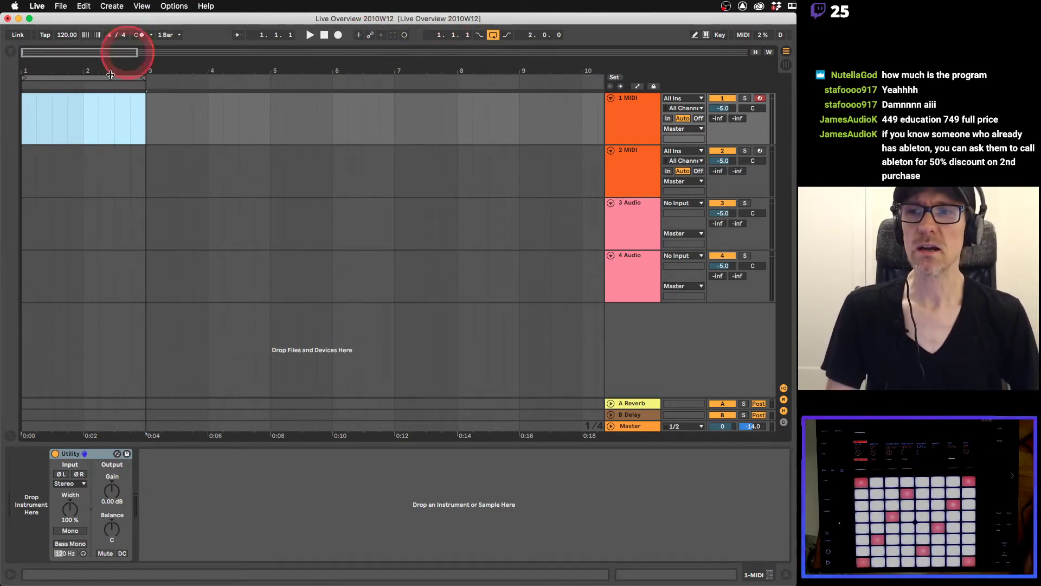
Turn looping off and move the 2-bar arrangement loop to start at 5.2.1.
{"action": "left_click", "coordinate": [93, 77]}
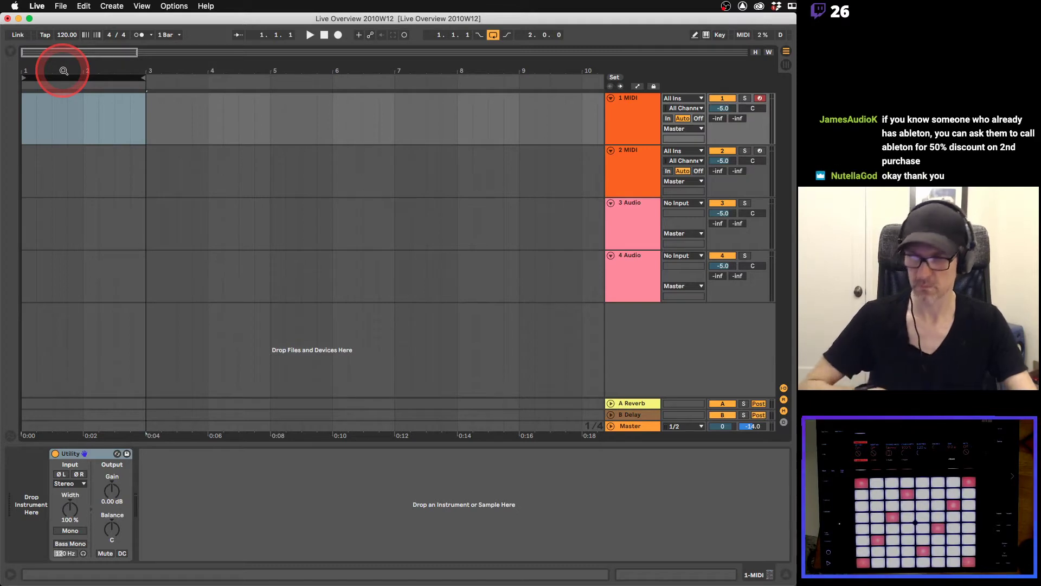
{"action": "mouse_move", "coordinate": [76, 79]}
{"action": "left_mouse_down"}
{"action": "mouse_move", "coordinate": [248, 79]}
{"action": "mouse_move", "coordinate": [75, 79]}
{"action": "mouse_move", "coordinate": [233, 77]}
{"action": "mouse_move", "coordinate": [103, 87]}
{"action": "mouse_move", "coordinate": [190, 93]}
{"action": "mouse_move", "coordinate": [83, 90]}
{"action": "left_mouse_up"}
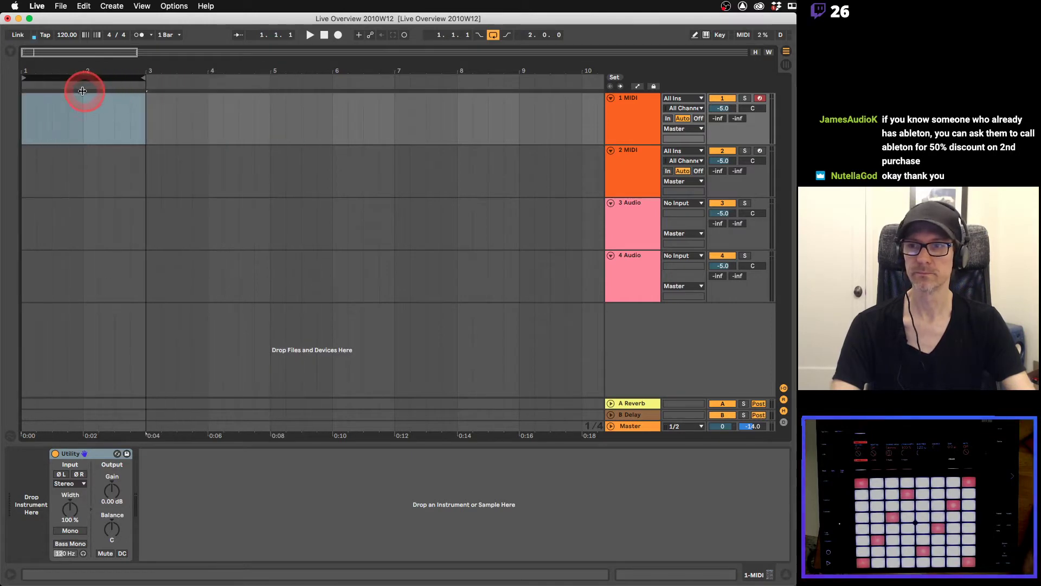
{"action": "left_click", "coordinate": [494, 35]}
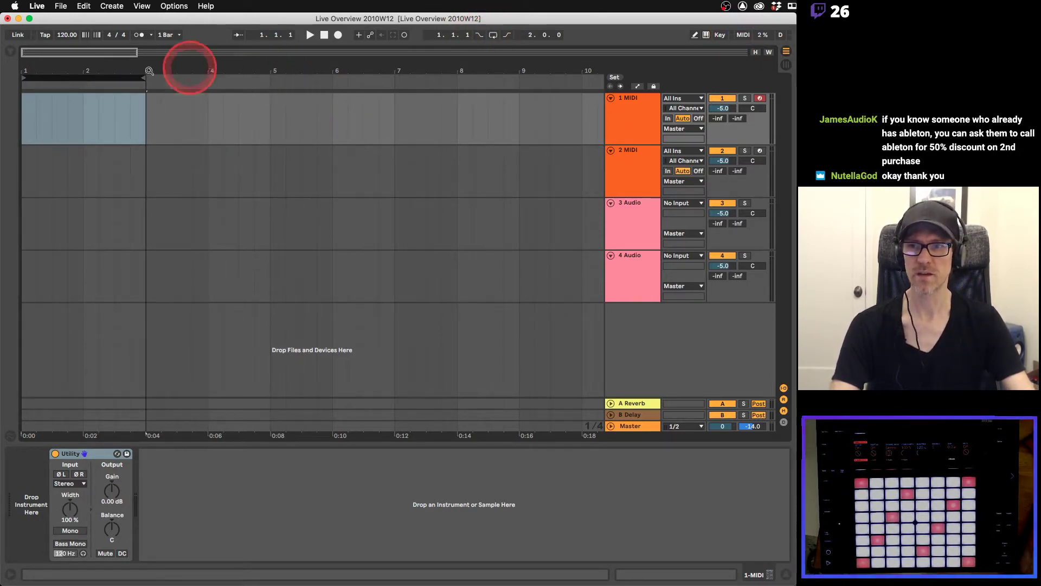
{"action": "left_click_drag", "start_coordinate": [76, 77], "coordinate": [333, 81]}
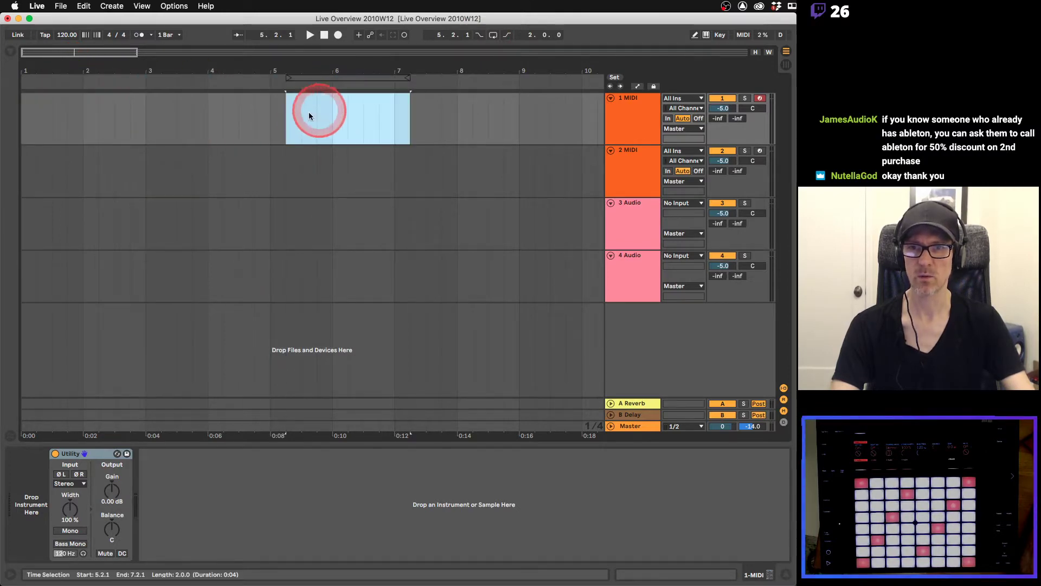
{"action": "left_click", "coordinate": [285, 114]}
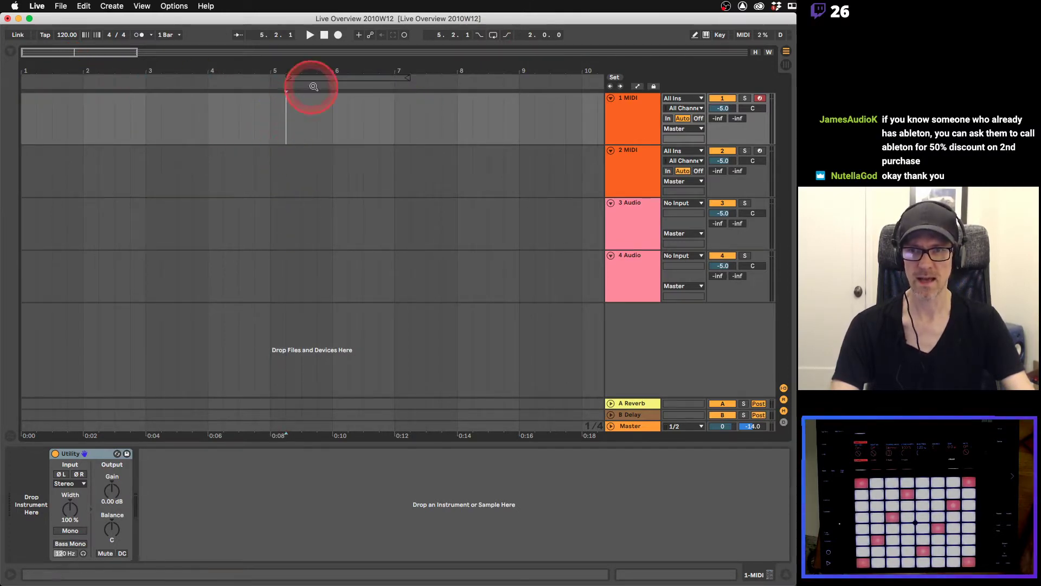
Turn looping back on and resize the loop to run 2 bars from 5.1.1.
{"action": "left_click", "coordinate": [493, 35]}
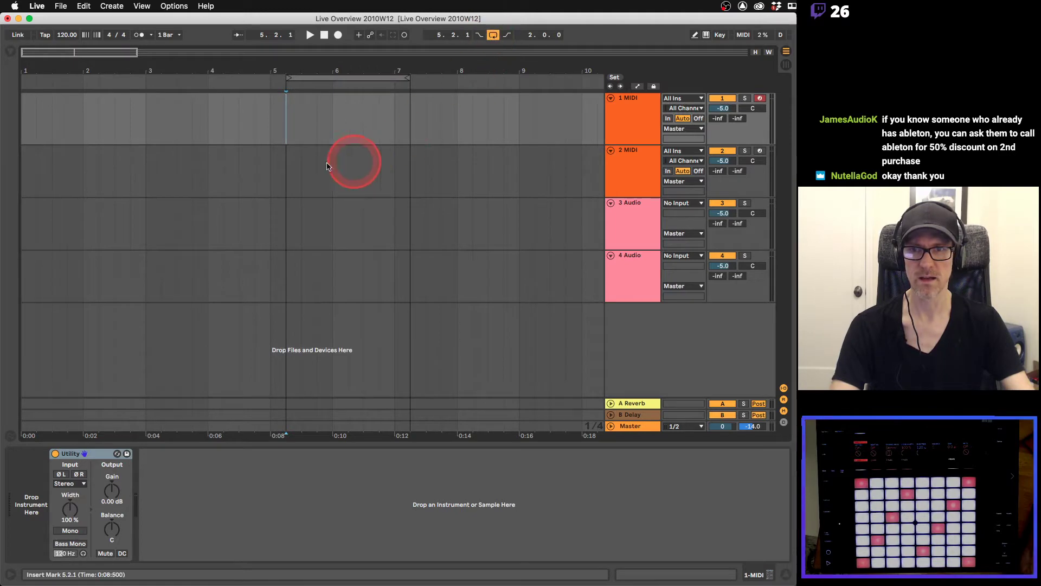
{"action": "mouse_move", "coordinate": [281, 79]}
{"action": "left_mouse_down"}
{"action": "mouse_move", "coordinate": [230, 83]}
{"action": "mouse_move", "coordinate": [268, 78]}
{"action": "left_mouse_up"}
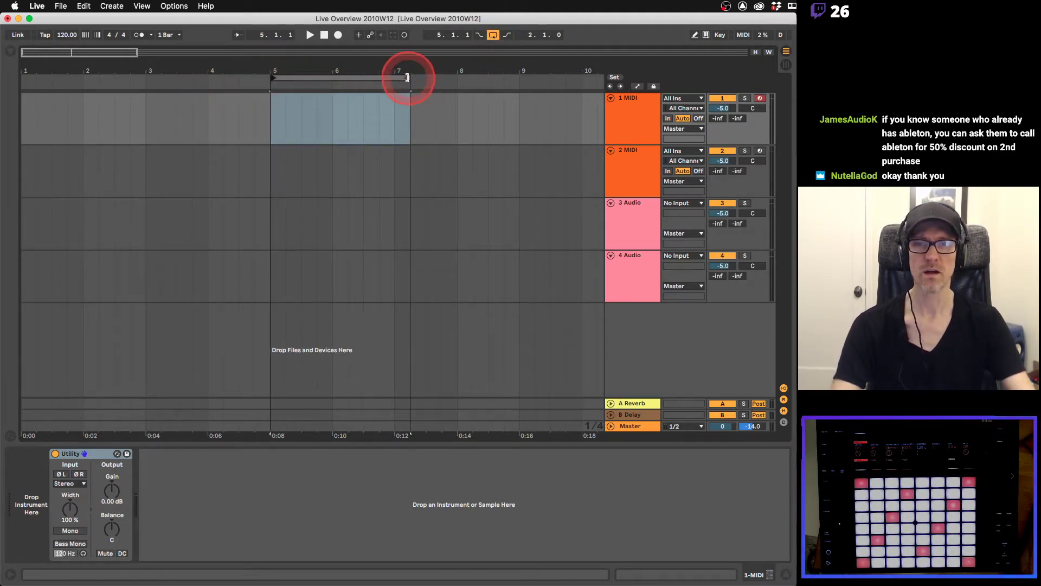
{"action": "mouse_move", "coordinate": [406, 76]}
{"action": "left_mouse_down"}
{"action": "mouse_move", "coordinate": [503, 83]}
{"action": "mouse_move", "coordinate": [385, 83]}
{"action": "mouse_move", "coordinate": [394, 84]}
{"action": "left_mouse_up"}
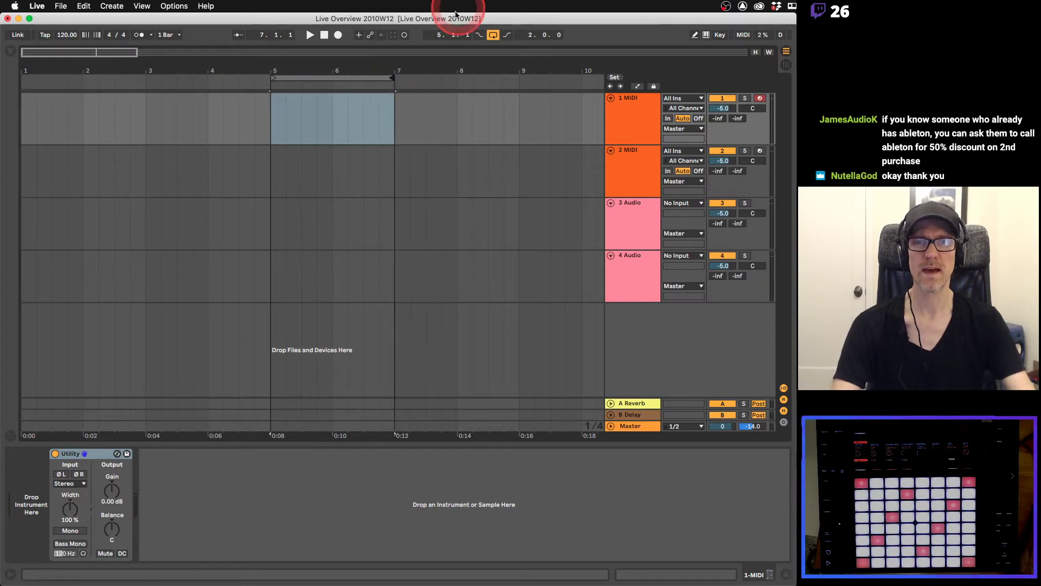
Set the arrangement loop's start to bar 1 and its length to 4 bars.
{"action": "left_click_drag", "start_coordinate": [437, 36], "coordinate": [434, 40]}
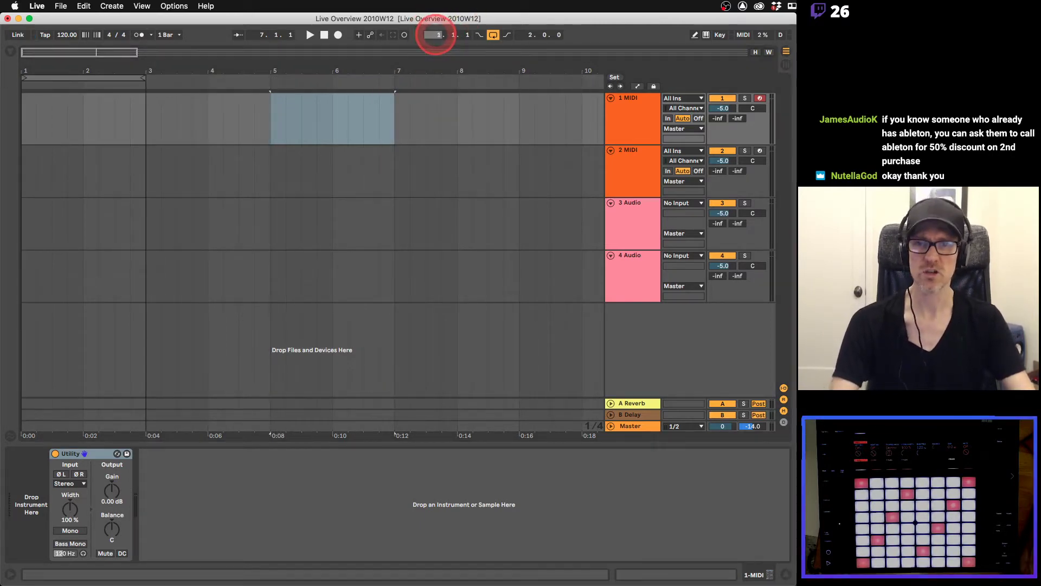
{"action": "left_click", "coordinate": [532, 34]}
{"action": "left_click_drag", "start_coordinate": [532, 35], "coordinate": [531, 34]}
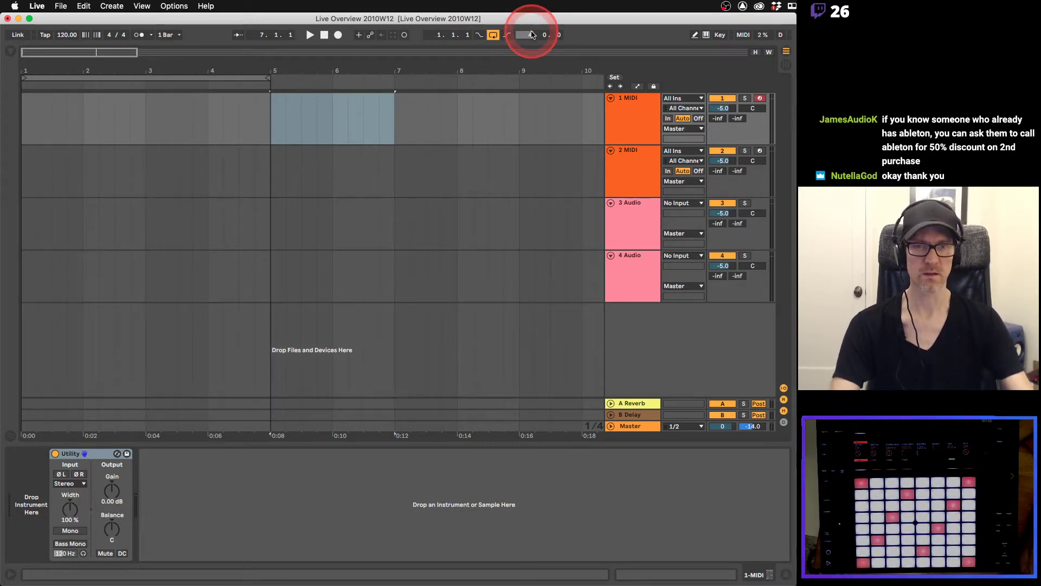
{"action": "left_click", "coordinate": [174, 81]}
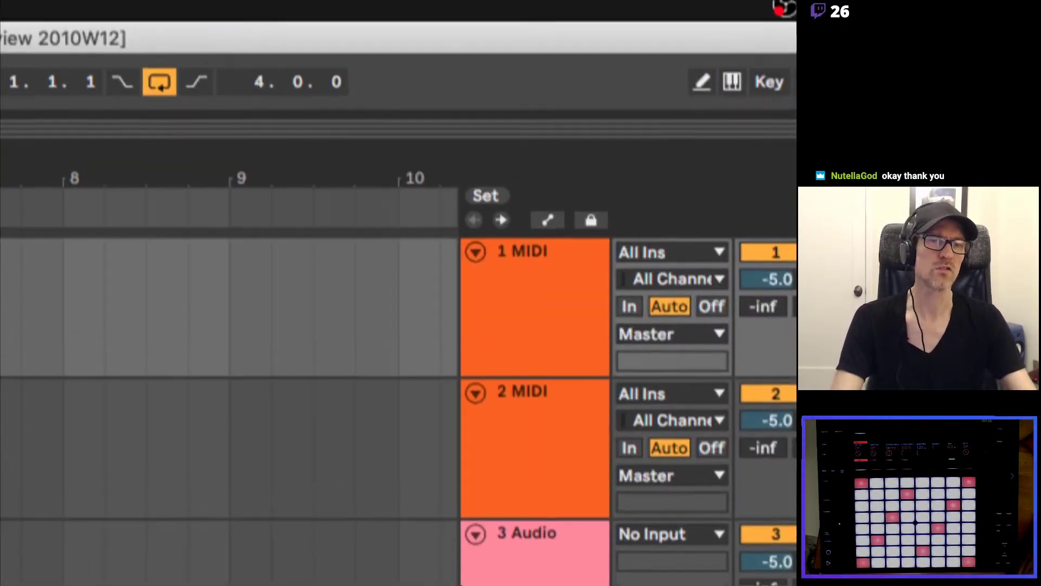
{"action": "left_click", "coordinate": [703, 37]}
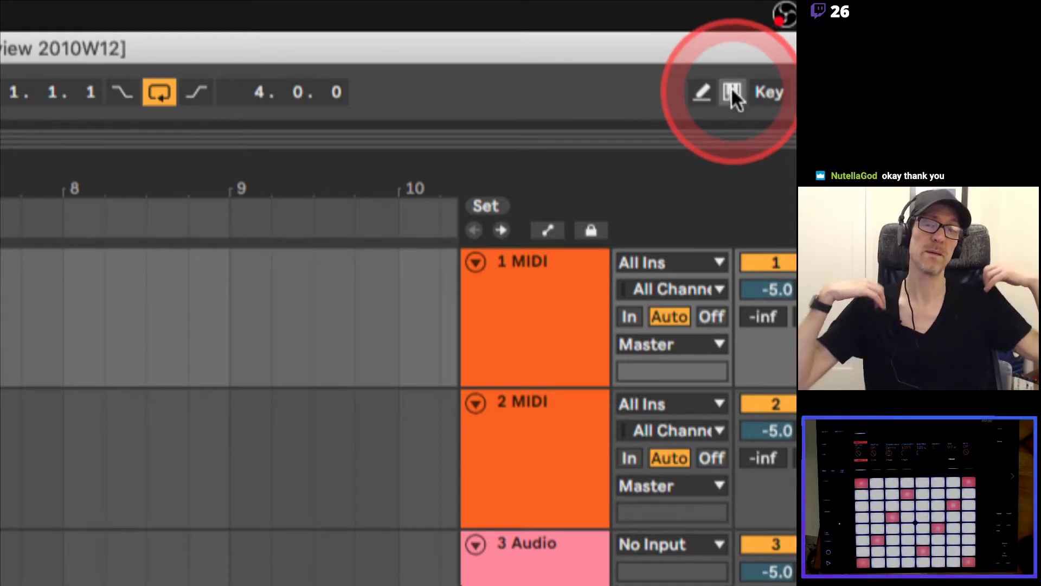
Enter key mapping mode, inspect the metronome's key assignment, and leave key mapping mode.
{"action": "left_click", "coordinate": [773, 91]}
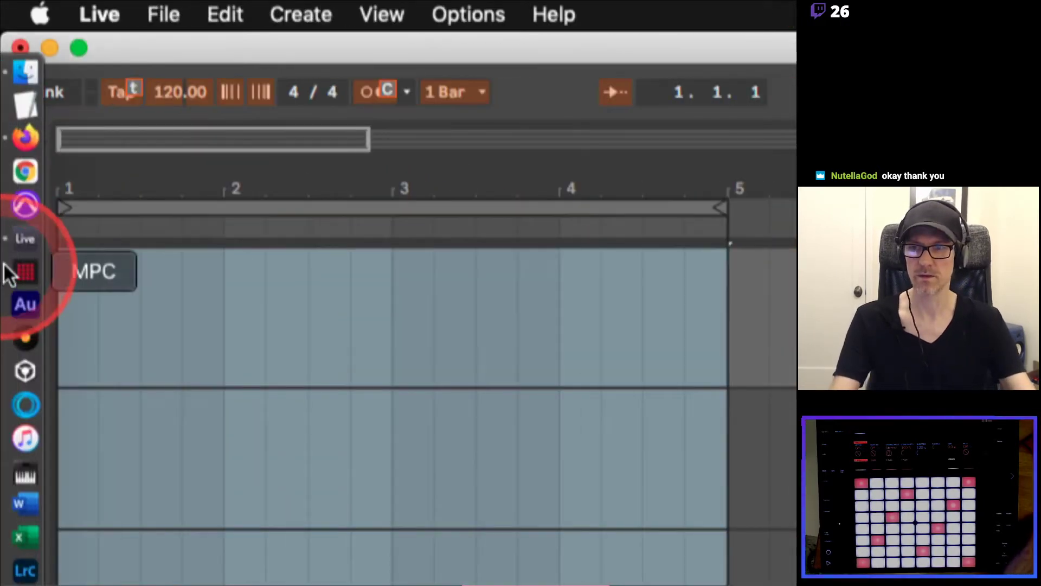
{"action": "left_click", "coordinate": [376, 92]}
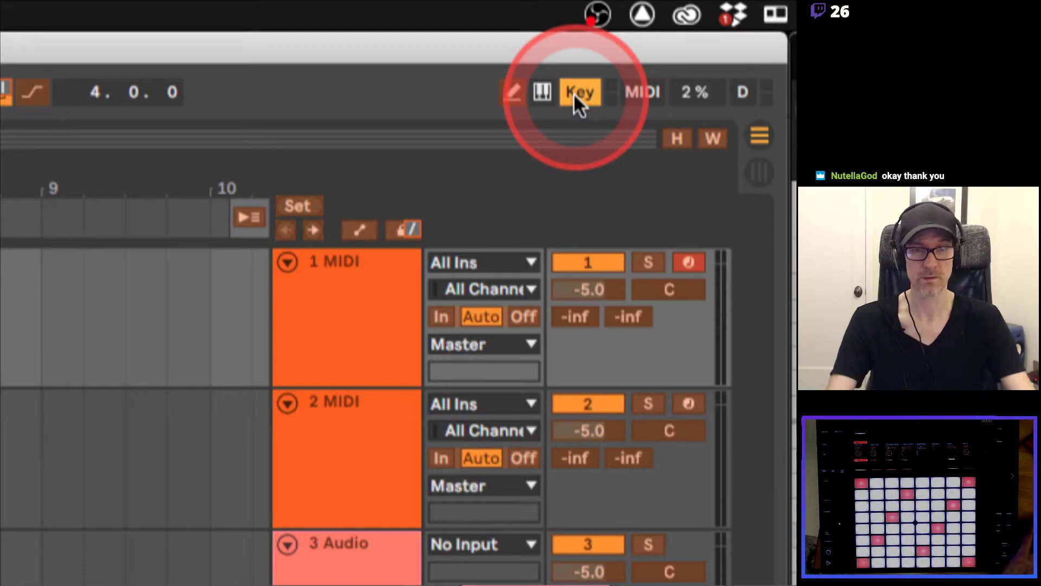
{"action": "left_click", "coordinate": [575, 92]}
Toggle MIDI mapping mode on and off several times, leaving it off.
{"action": "left_click", "coordinate": [640, 92]}
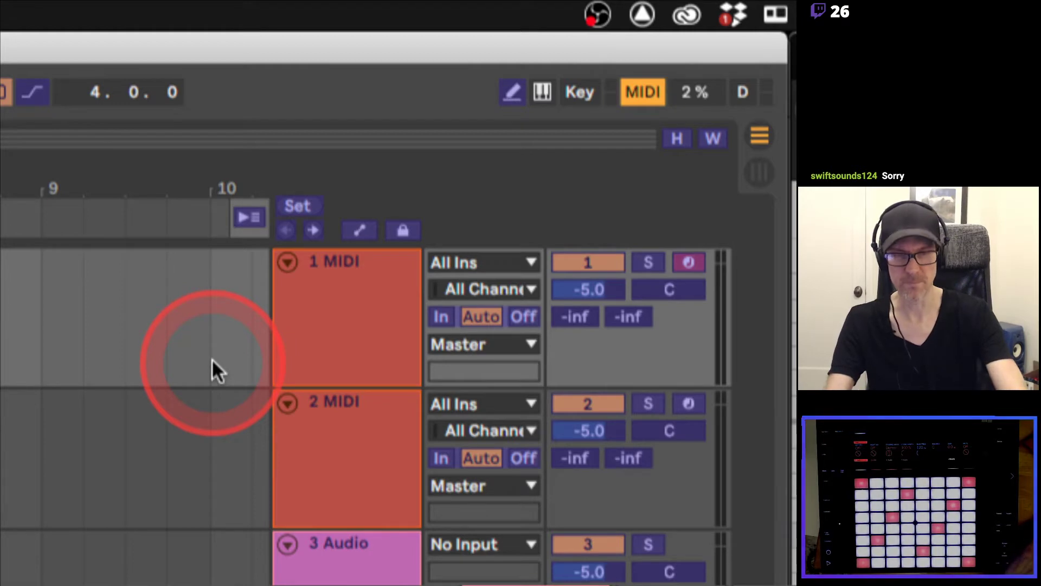
{"action": "key", "text": "super+m"}
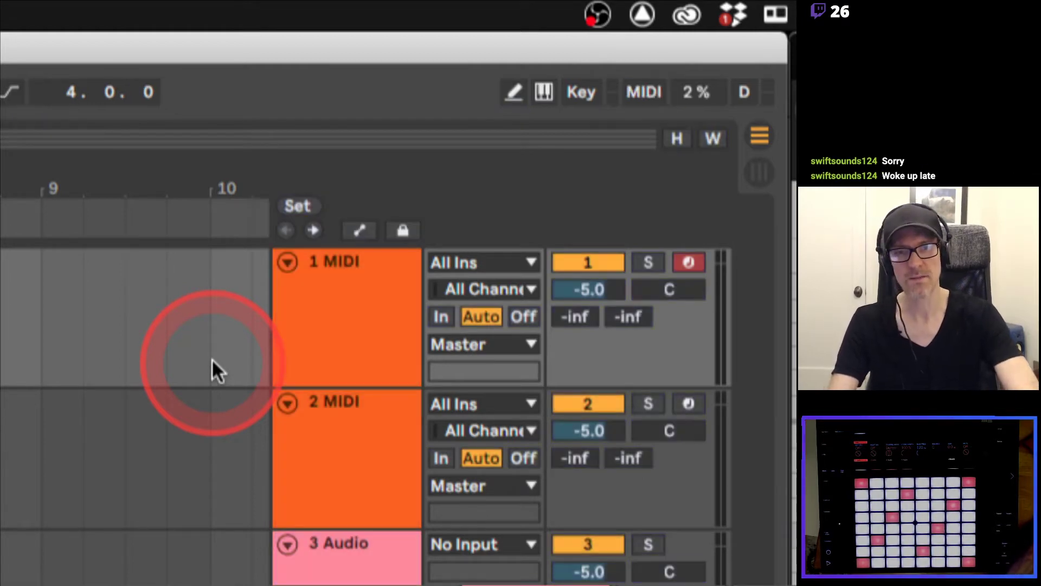
{"action": "key", "text": "super+m"}
{"action": "key", "text": "super+m"}
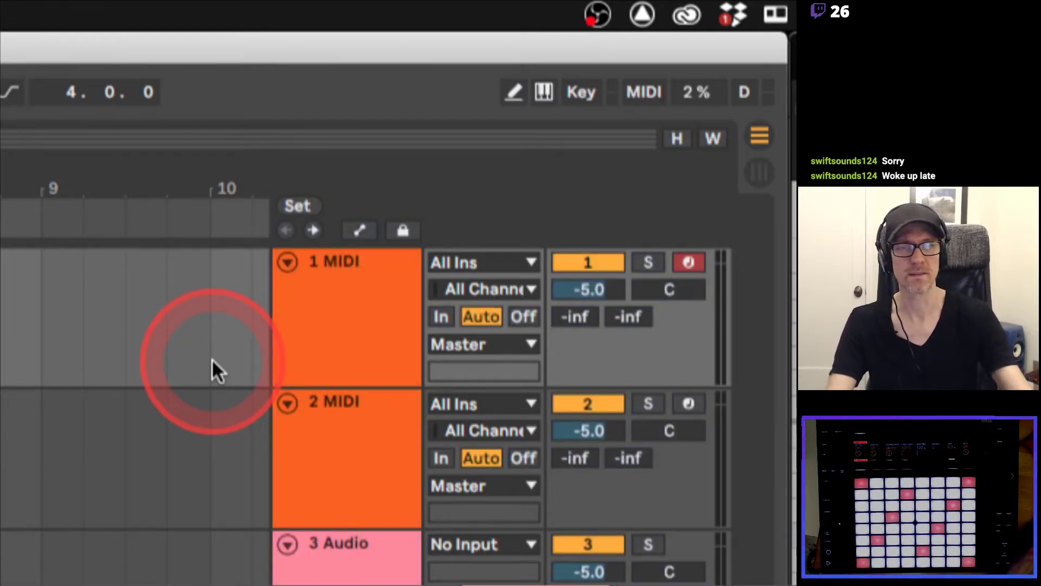
{"action": "left_click", "coordinate": [646, 94]}
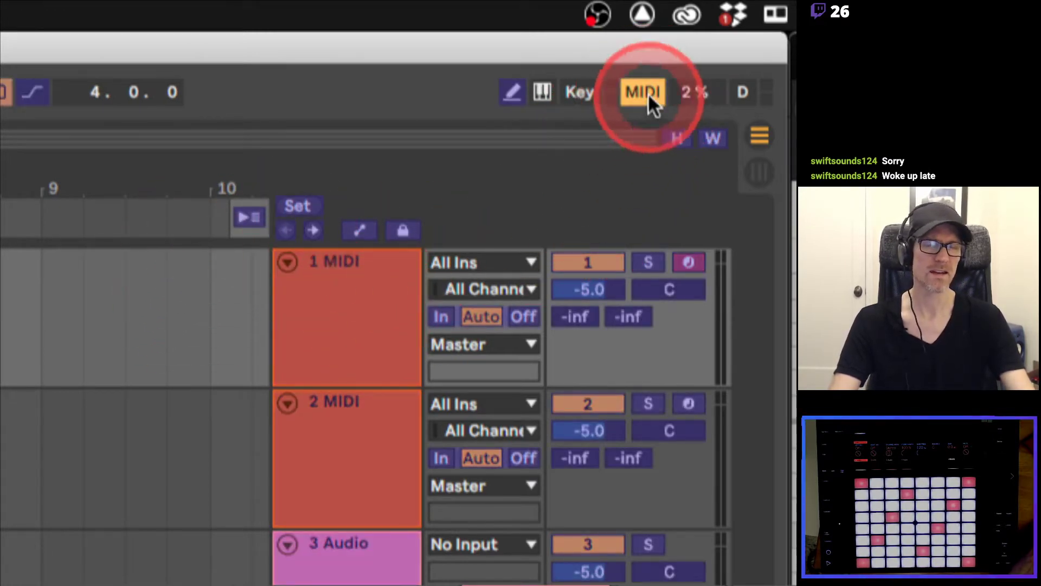
{"action": "left_click", "coordinate": [649, 93]}
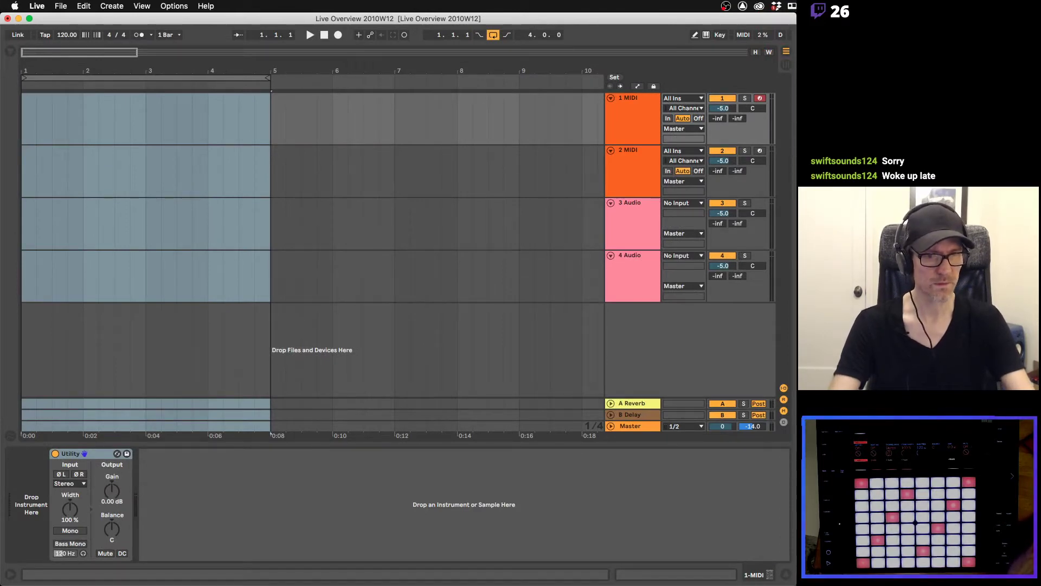
Switch back and forth between Session View and Arrangement View, finishing in Arrangement View.
{"action": "key", "text": "super+Tab"}
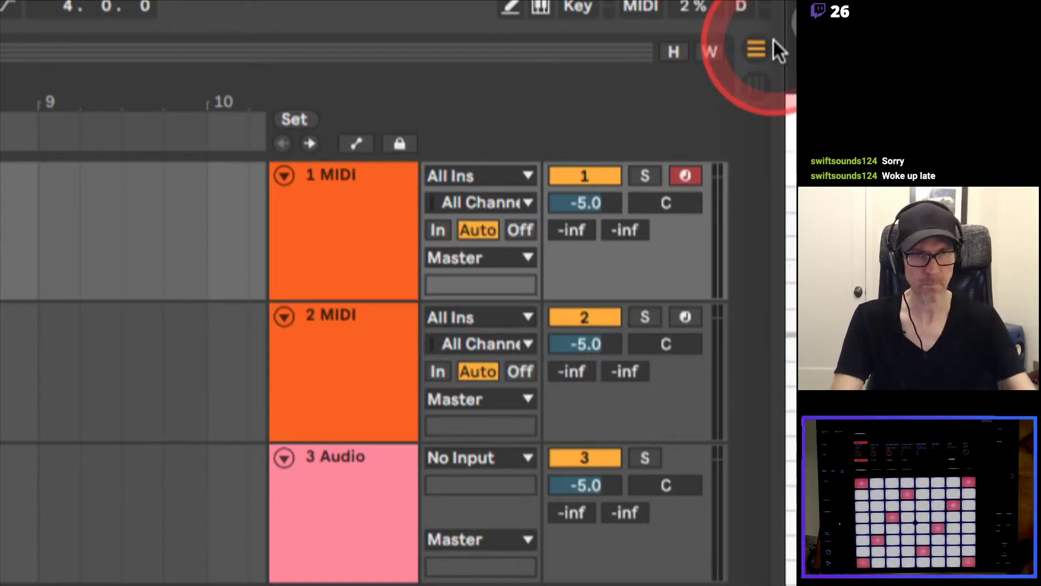
{"action": "left_click", "coordinate": [754, 82]}
{"action": "left_click", "coordinate": [752, 51]}
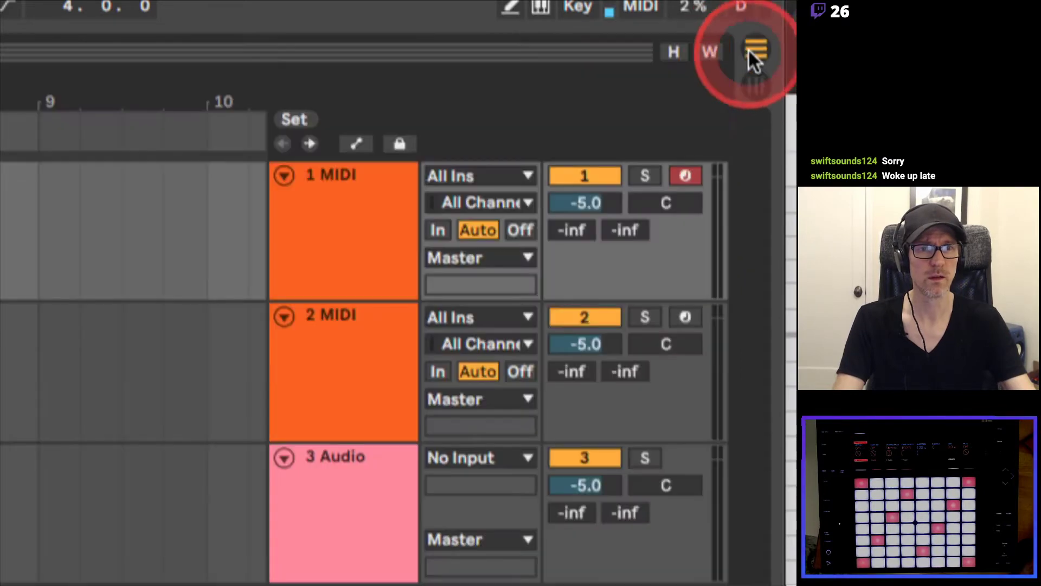
{"action": "left_click", "coordinate": [752, 84]}
{"action": "left_click", "coordinate": [751, 48]}
{"action": "left_click", "coordinate": [752, 80]}
{"action": "left_click", "coordinate": [750, 49]}
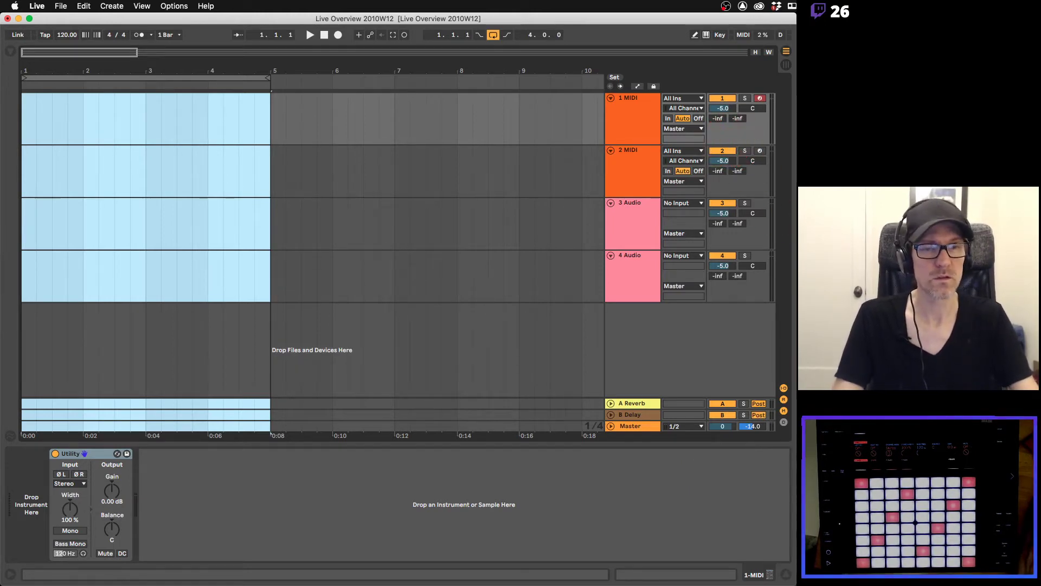
Hide and restore the In/Out, return track and mixer sections in Arrangement View.
{"action": "left_click", "coordinate": [784, 388]}
{"action": "left_click", "coordinate": [785, 388]}
{"action": "left_click", "coordinate": [784, 388]}
{"action": "left_click", "coordinate": [784, 400]}
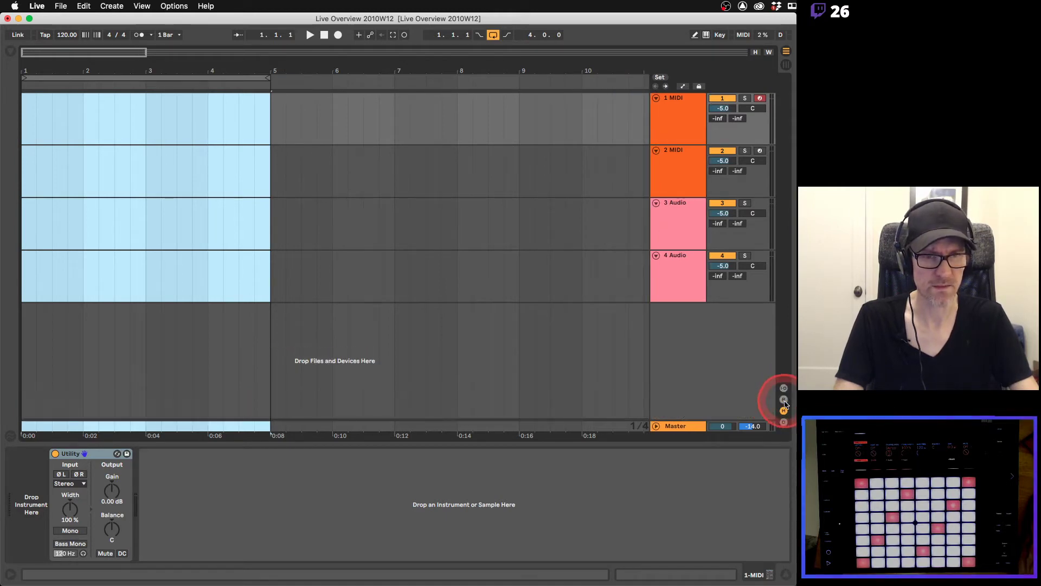
{"action": "left_click", "coordinate": [784, 410]}
{"action": "left_click", "coordinate": [784, 388]}
{"action": "left_click", "coordinate": [784, 399]}
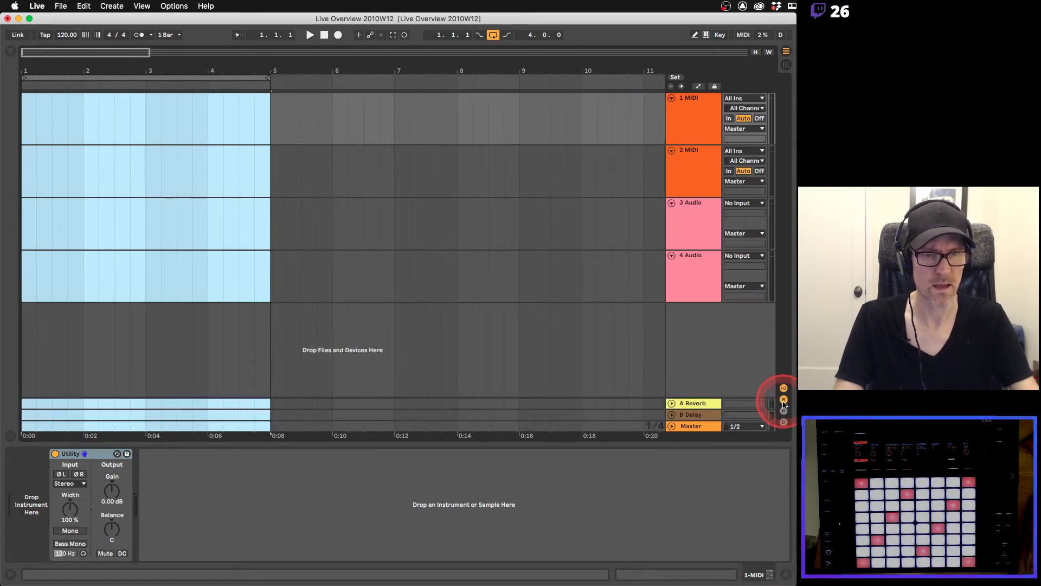
{"action": "left_click", "coordinate": [783, 411]}
Switch to Session View, hide the In/Out section, and toggle the sends and return tracks off and back on.
{"action": "key", "text": "Tab"}
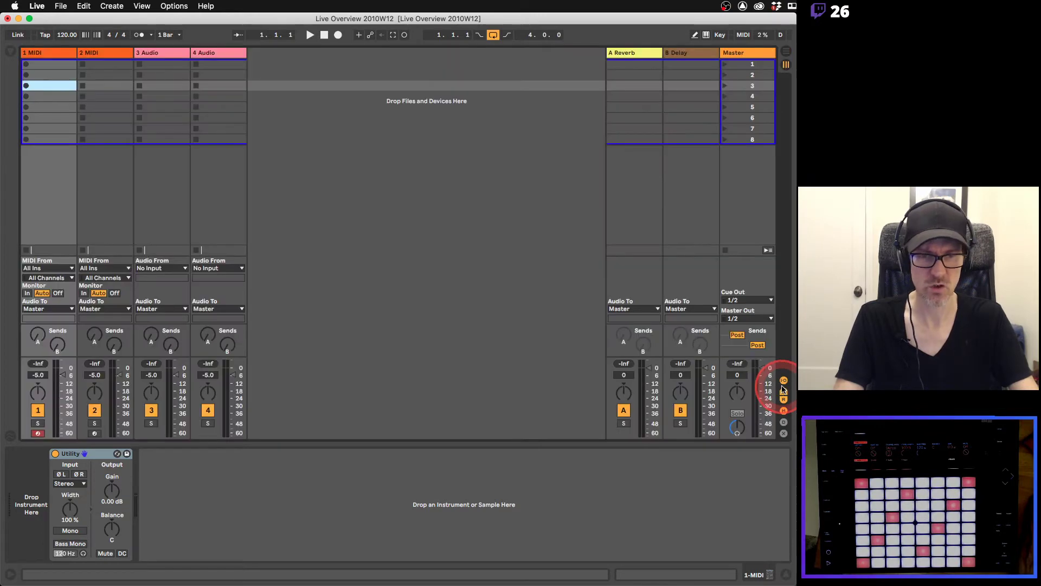
{"action": "left_click", "coordinate": [784, 381]}
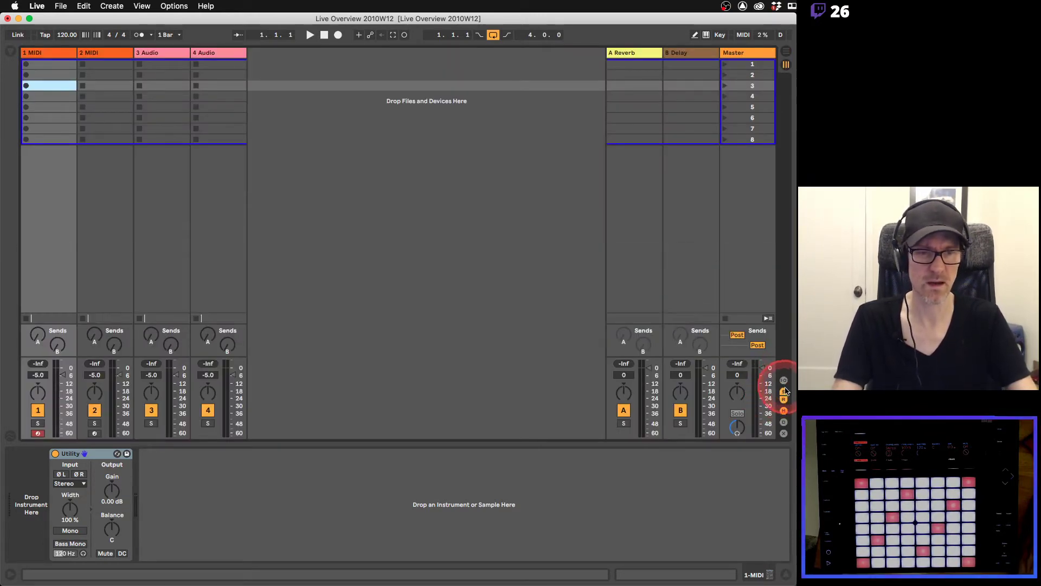
{"action": "left_click", "coordinate": [783, 391]}
{"action": "left_click", "coordinate": [783, 399]}
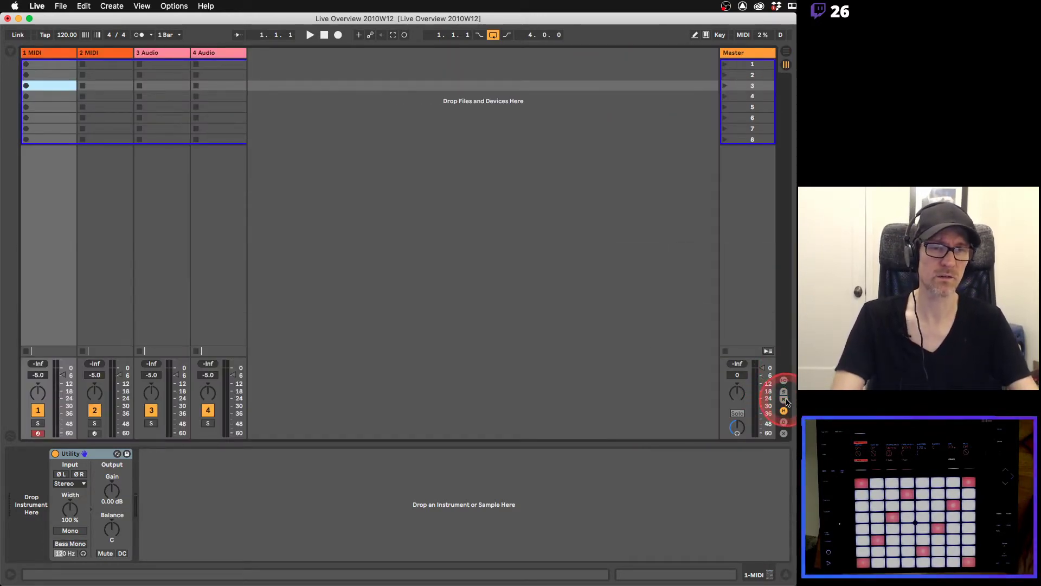
{"action": "left_click", "coordinate": [783, 398]}
{"action": "left_click", "coordinate": [784, 392]}
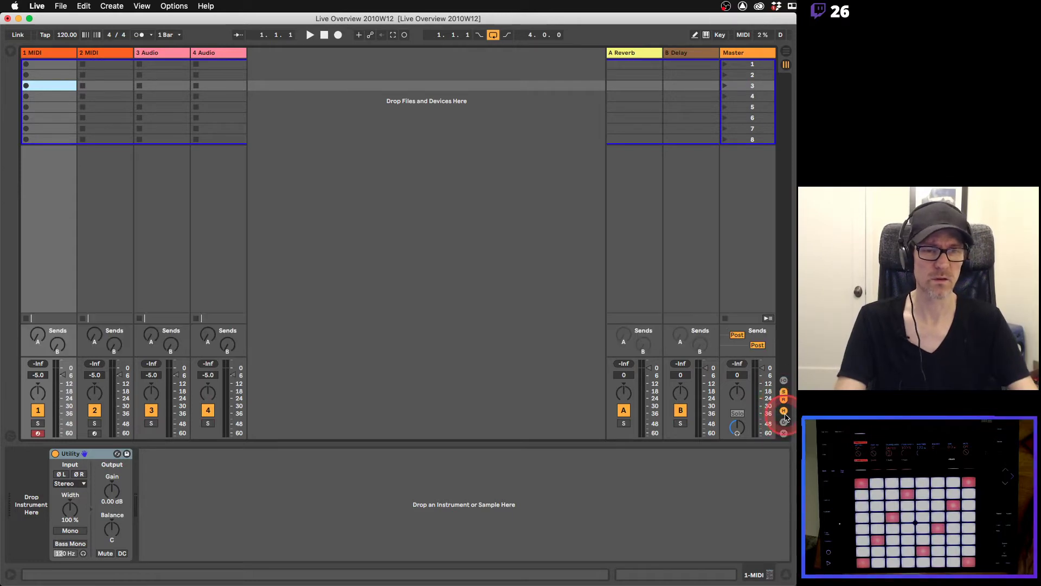
Toggle the mixer section off and on, and briefly show the track delay and crossfader sections.
{"action": "left_click", "coordinate": [784, 411]}
{"action": "left_click", "coordinate": [784, 411]}
{"action": "left_click", "coordinate": [784, 422]}
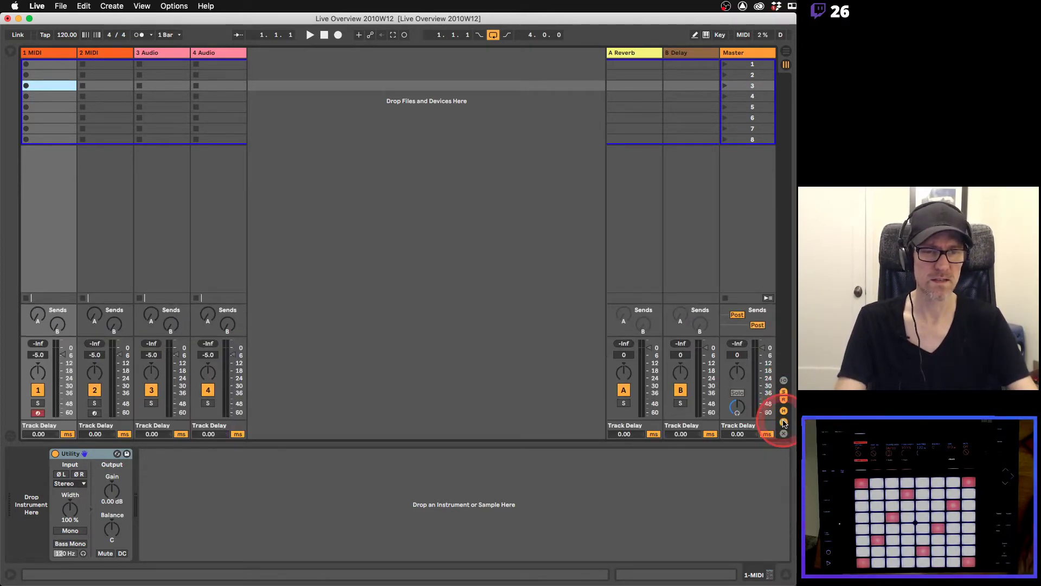
{"action": "left_click", "coordinate": [784, 422]}
{"action": "left_click", "coordinate": [784, 434]}
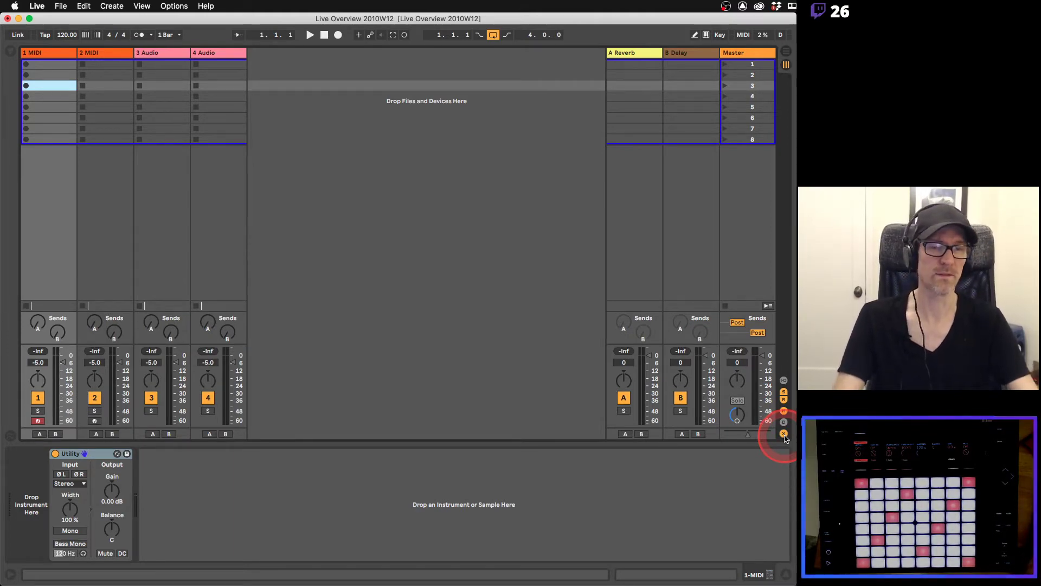
{"action": "left_click", "coordinate": [784, 433]}
Show the In/Out and crossfader sections in Session View, leaving track delay hidden.
{"action": "left_click", "coordinate": [784, 380]}
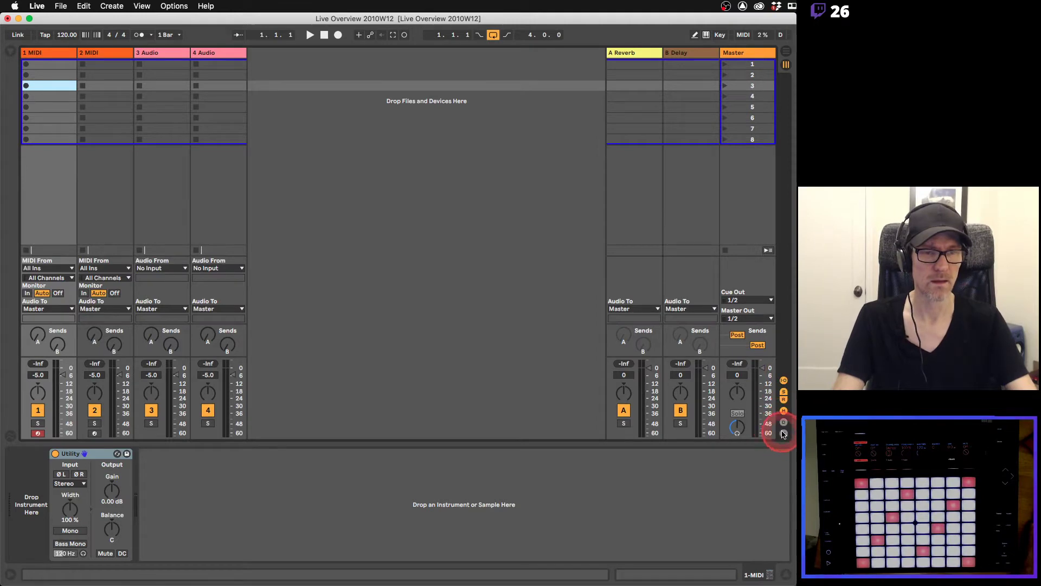
{"action": "left_click", "coordinate": [784, 434]}
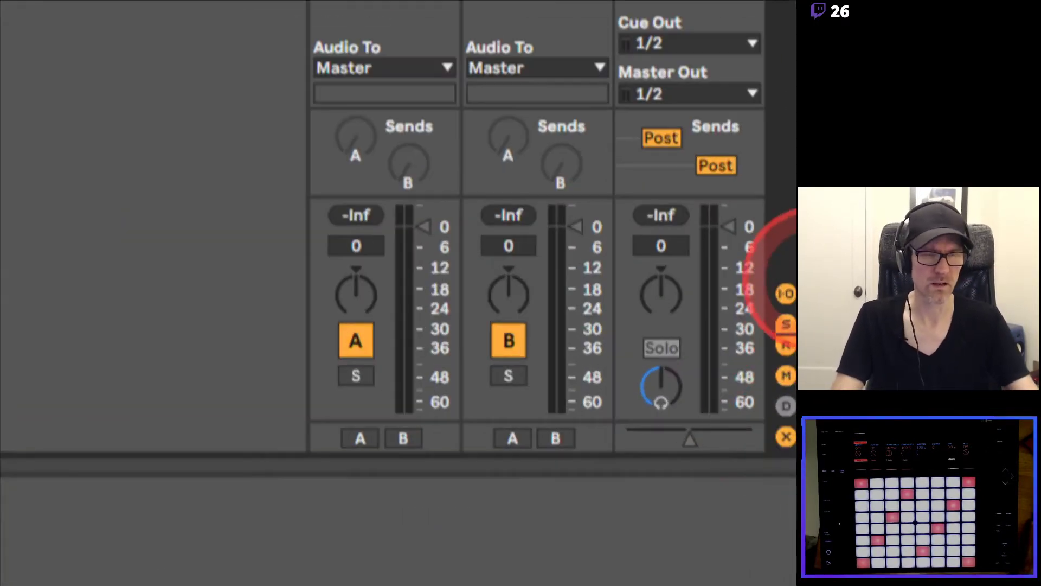
{"action": "left_click", "coordinate": [786, 293]}
{"action": "left_click", "coordinate": [786, 293]}
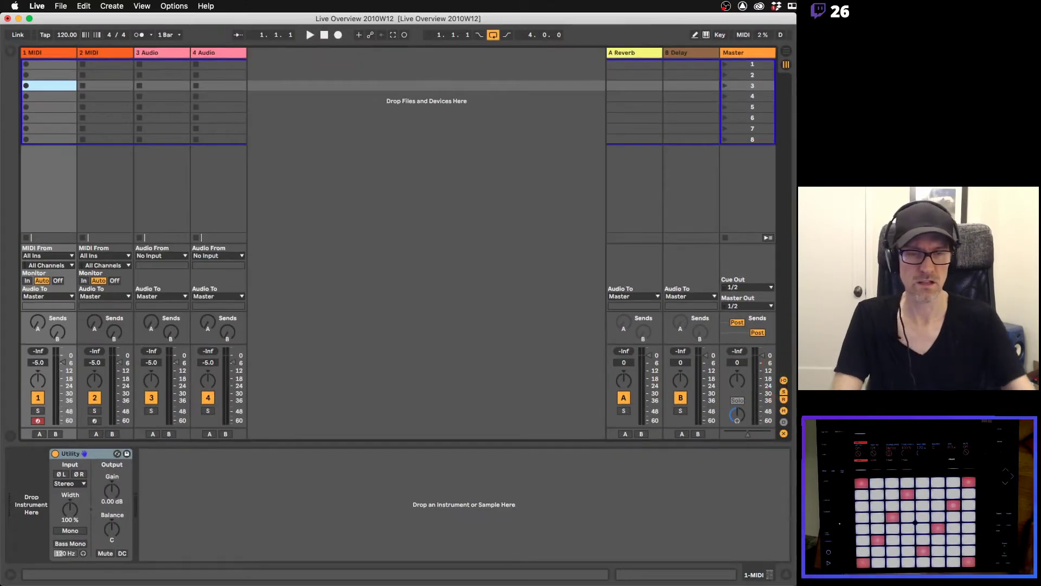
{"action": "left_click", "coordinate": [784, 422]}
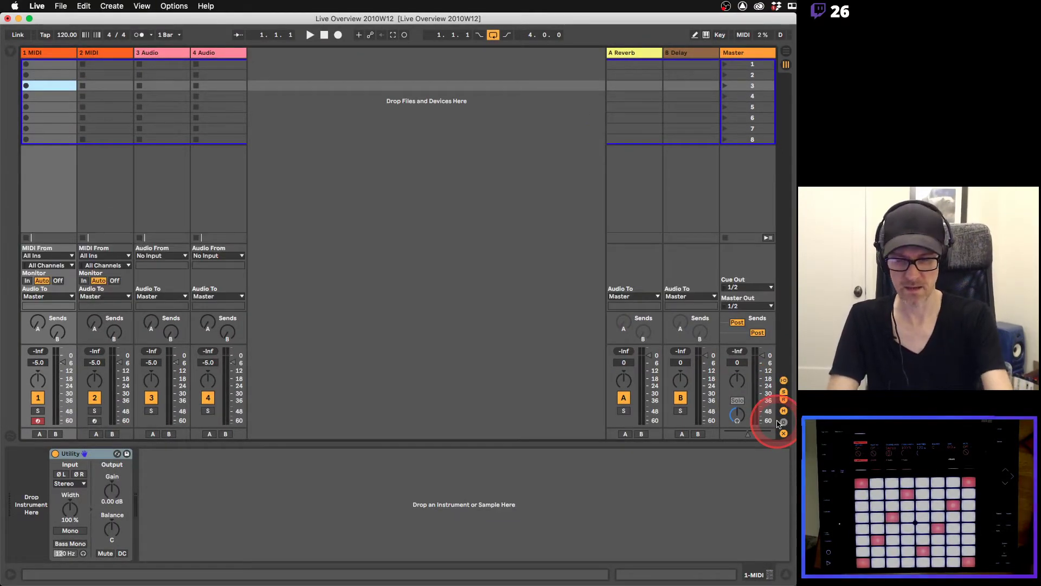
Hide and restore the mixer, In/Out, sends and return track sections in Session View.
{"action": "key", "text": "super+alt+m"}
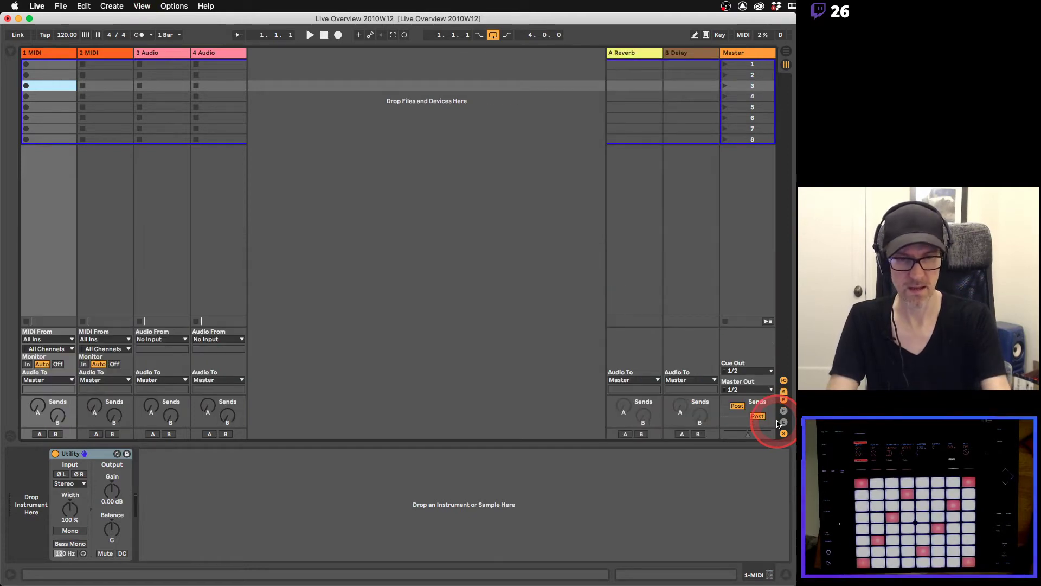
{"action": "key", "text": "super+alt+m"}
{"action": "key", "text": "super+alt+i"}
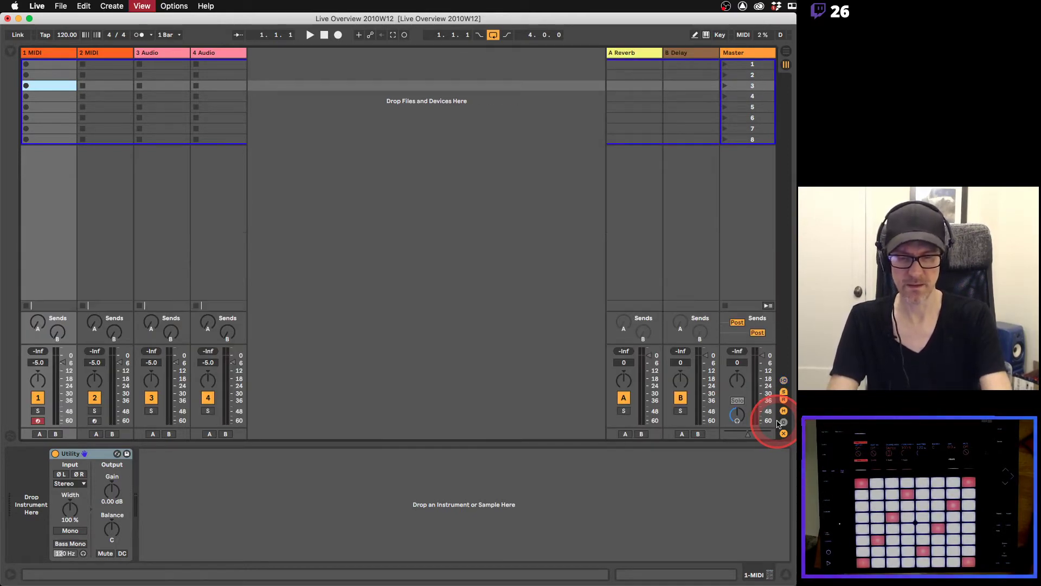
{"action": "key", "text": "super+alt+s"}
{"action": "key", "text": "super+alt+r"}
{"action": "key", "text": "super+alt+m"}
{"action": "key", "text": "super+alt+m"}
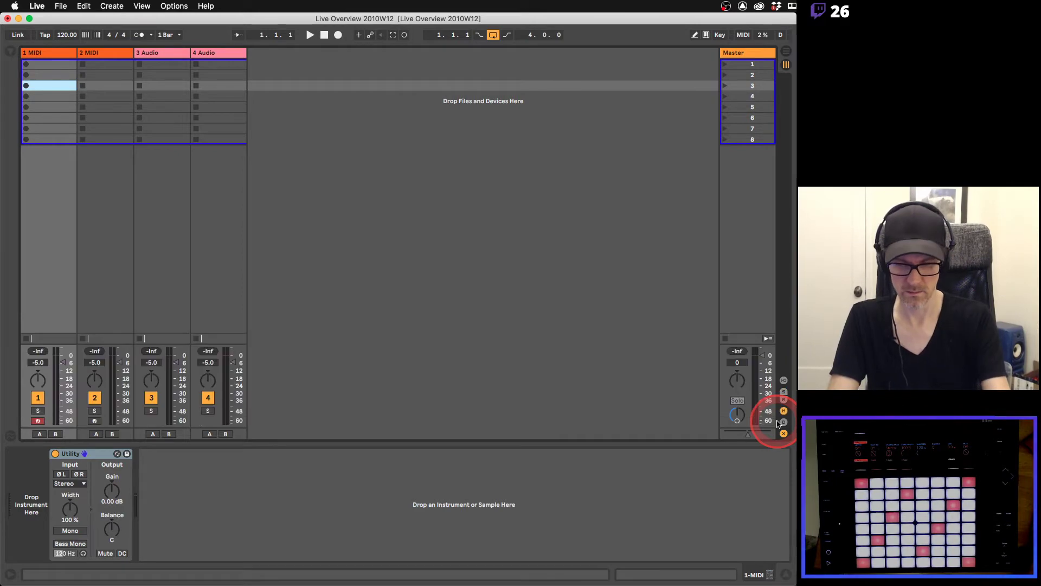
{"action": "key", "text": "super+alt+i"}
{"action": "key", "text": "super+alt+s"}
{"action": "key", "text": "super+alt+r"}
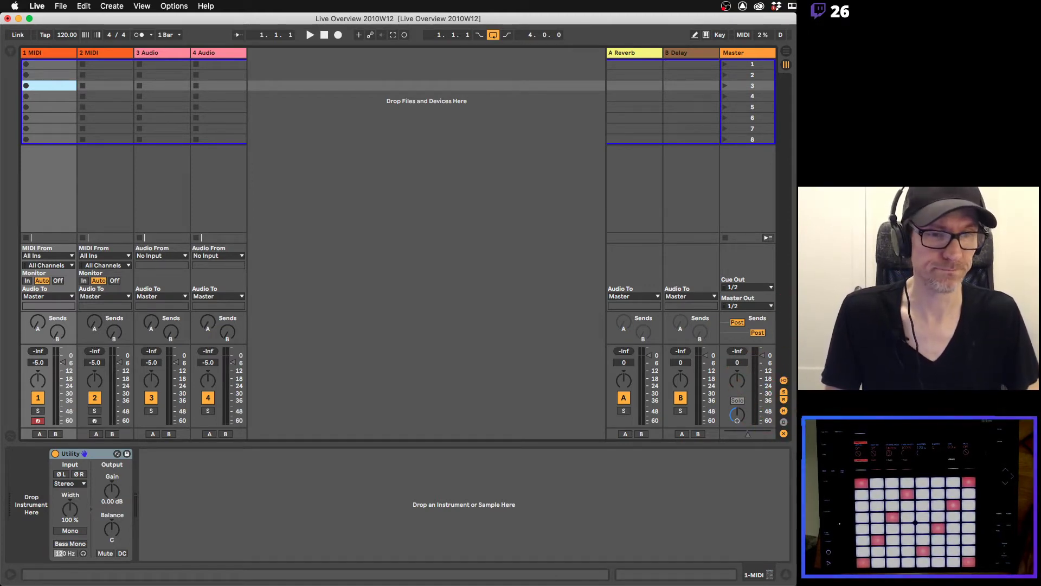
Toggle the detail view below the session grid repeatedly, leaving it displayed.
{"action": "left_click", "coordinate": [787, 576]}
{"action": "left_click", "coordinate": [788, 576]}
{"action": "left_click", "coordinate": [787, 576]}
{"action": "left_click", "coordinate": [787, 576]}
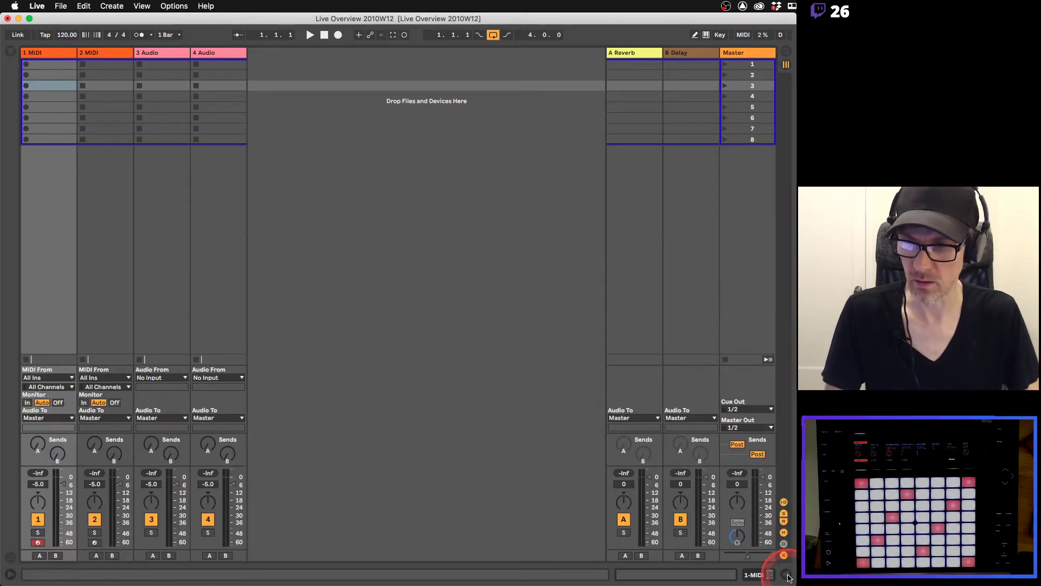
{"action": "left_click", "coordinate": [787, 576]}
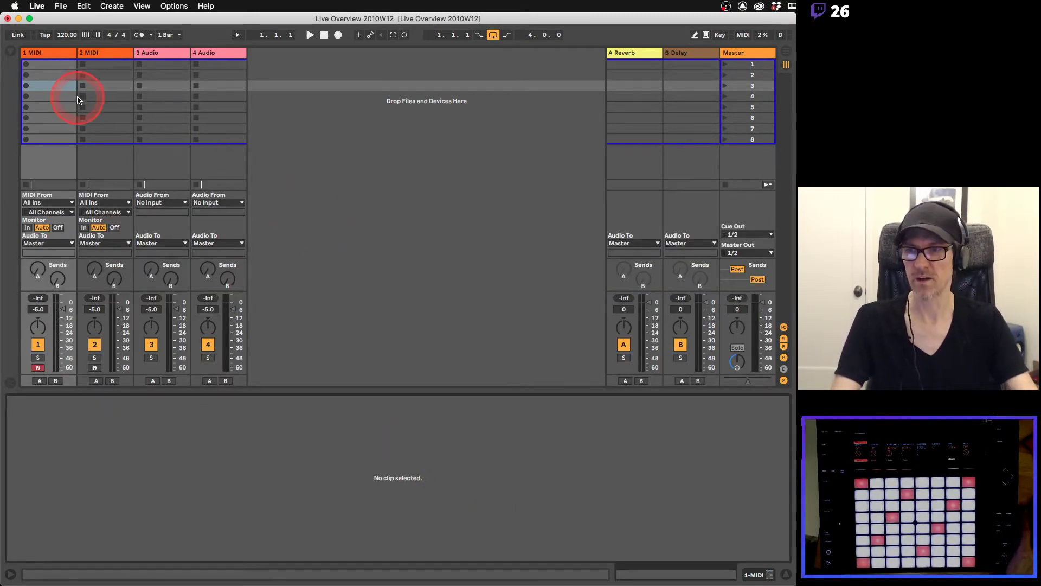
Create a MIDI clip in the first slot of track 1 MIDI and add six scattered sixteenth notes, including F2, G#2 and A2.
{"action": "double_click", "coordinate": [52, 65]}
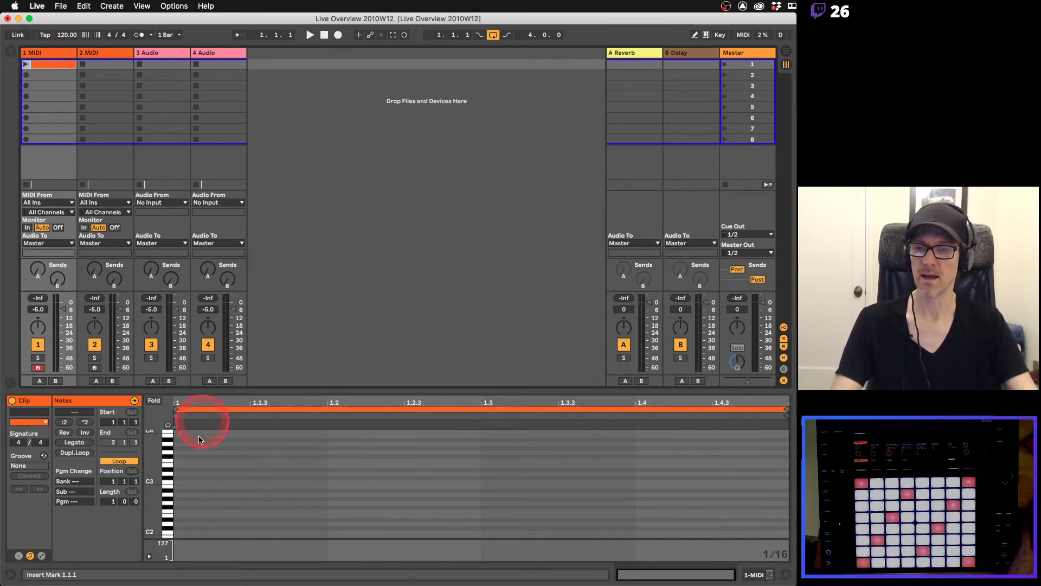
{"action": "double_click", "coordinate": [190, 511]}
{"action": "double_click", "coordinate": [228, 499]}
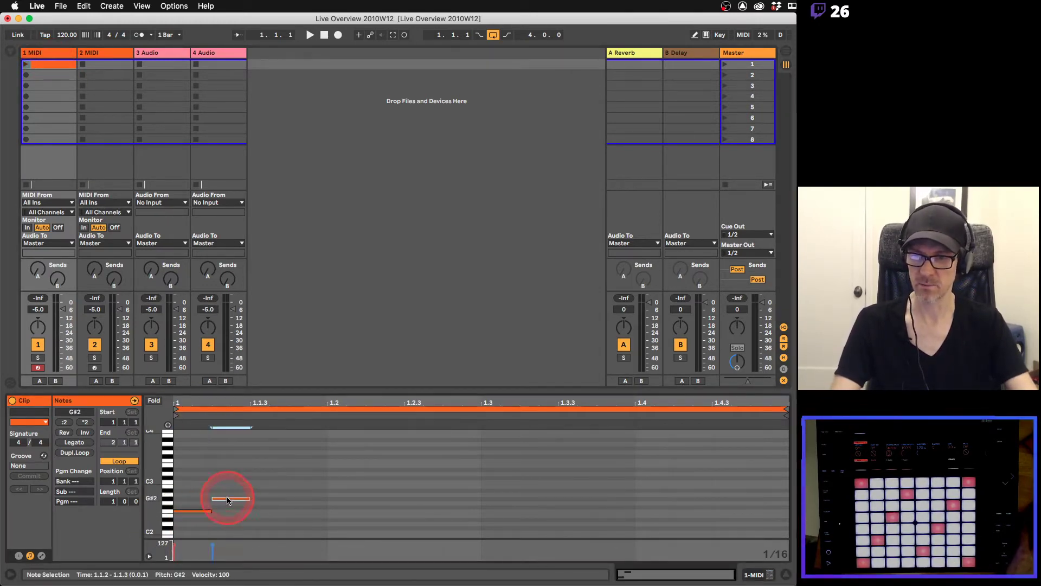
{"action": "double_click", "coordinate": [304, 524]}
{"action": "double_click", "coordinate": [386, 496]}
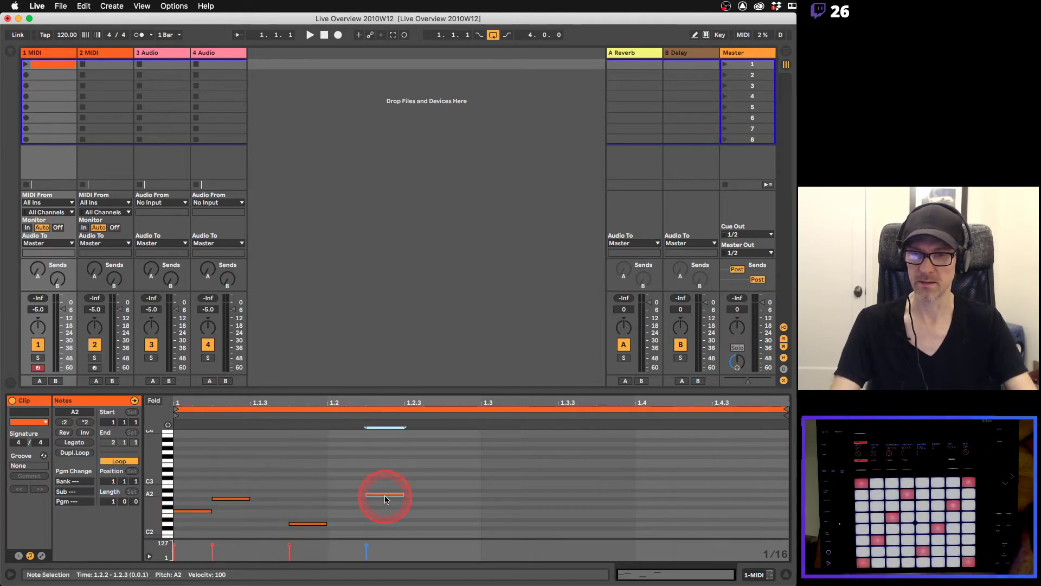
{"action": "double_click", "coordinate": [458, 511]}
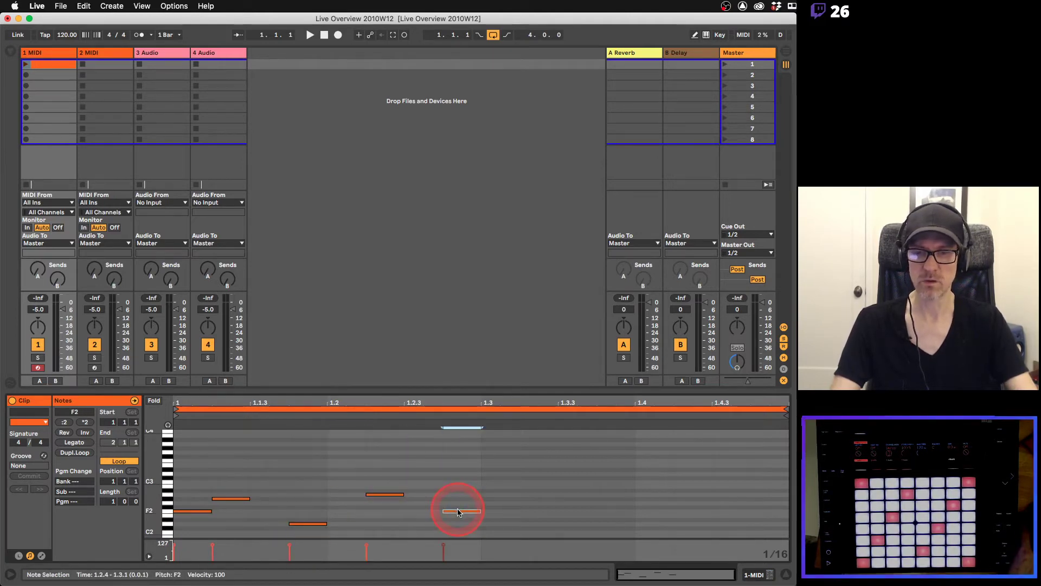
{"action": "double_click", "coordinate": [537, 495]}
Turn on Draw Mode and draw a C3 note, a run of A#2 notes from 1.2.1 to 1.4.2, and four scattered notes in beat 4.
{"action": "key", "text": "b"}
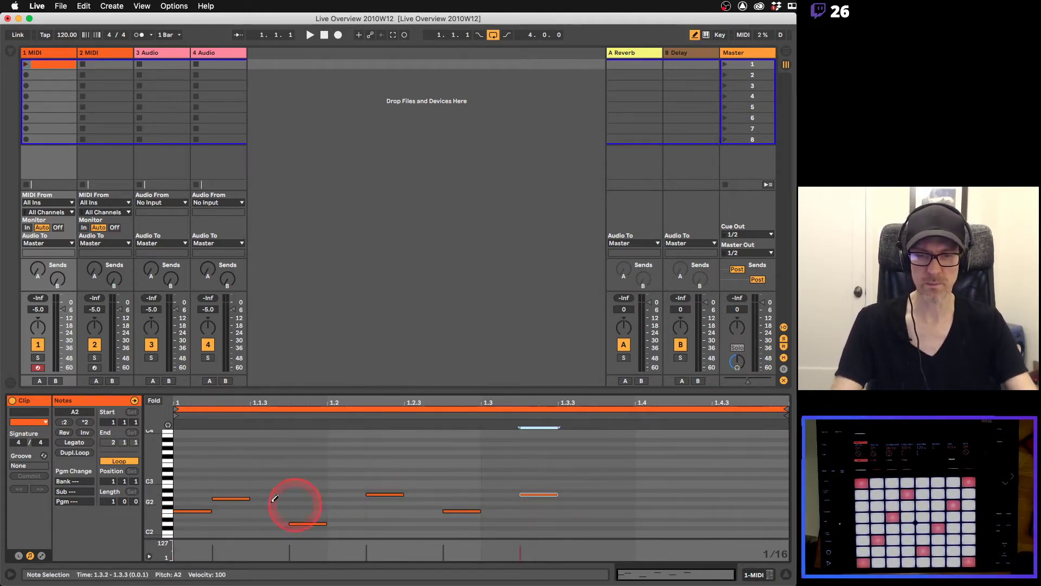
{"action": "left_click", "coordinate": [276, 481]}
{"action": "mouse_move", "coordinate": [347, 480]}
{"action": "left_mouse_down"}
{"action": "mouse_move", "coordinate": [356, 514]}
{"action": "mouse_move", "coordinate": [496, 473]}
{"action": "mouse_move", "coordinate": [639, 551]}
{"action": "left_mouse_up"}
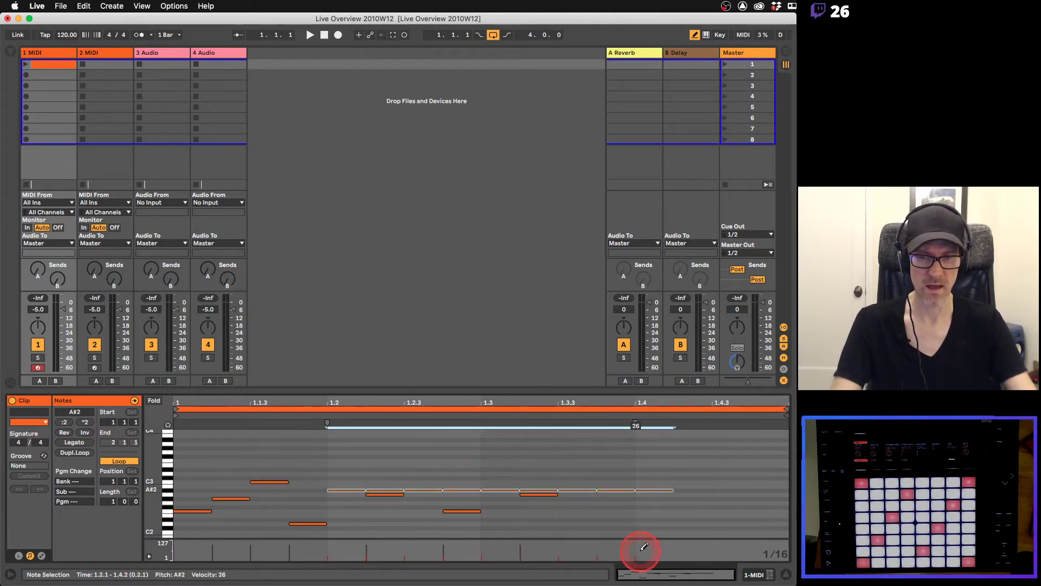
{"action": "left_click", "coordinate": [649, 465]}
{"action": "left_click", "coordinate": [732, 526]}
{"action": "left_click", "coordinate": [762, 474]}
{"action": "left_click", "coordinate": [689, 507]}
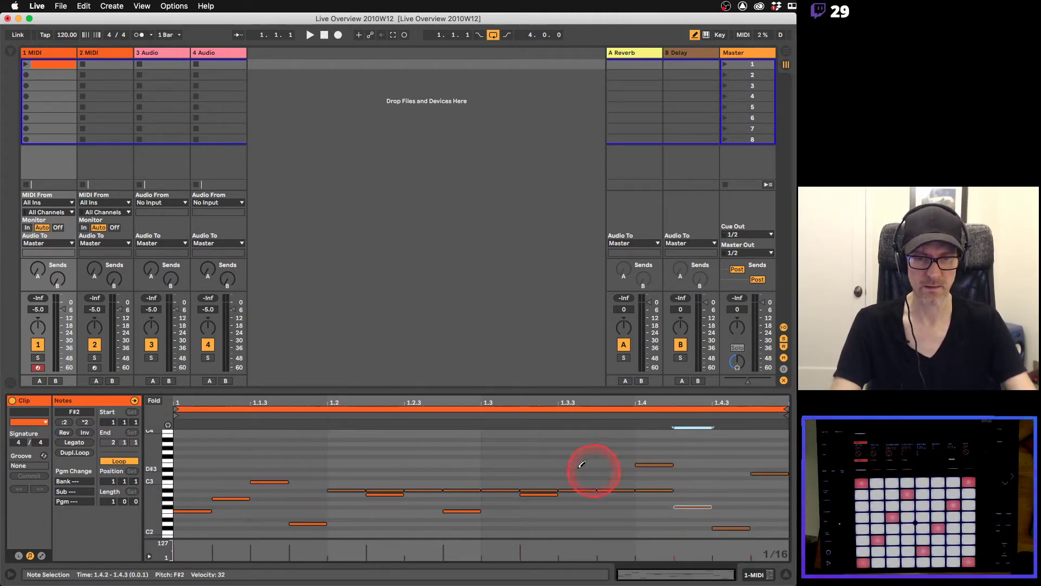
Draw five more sixteenth notes across the first three beats of the clip, including a C3 and two D#3 notes.
{"action": "left_click", "coordinate": [577, 464]}
{"action": "left_click", "coordinate": [458, 482]}
{"action": "left_click", "coordinate": [414, 452]}
{"action": "left_click", "coordinate": [307, 469]}
{"action": "left_click", "coordinate": [195, 469]}
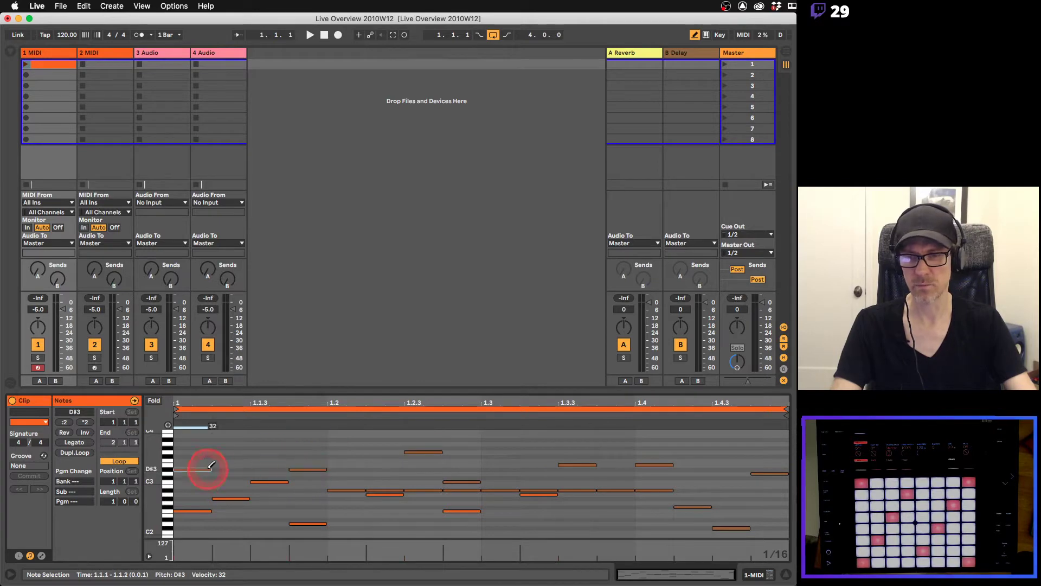
Turn off Draw Mode and delete all the notes in the MIDI clip.
{"action": "key", "text": "b"}
{"action": "left_click_drag", "start_coordinate": [193, 453], "coordinate": [783, 534]}
{"action": "key", "text": "Delete"}
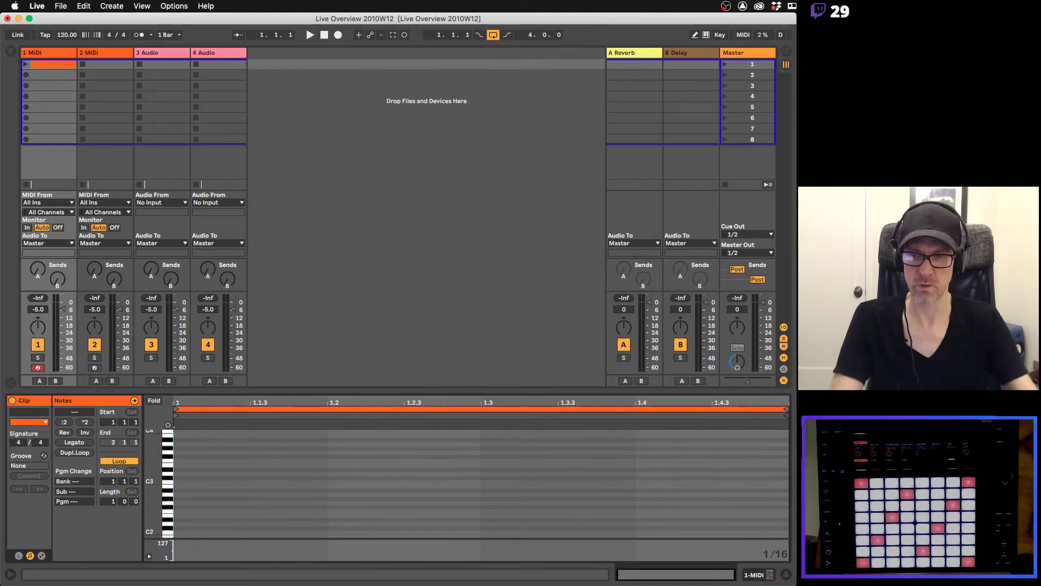
Show the Info View and switch the detail area from the clip to track 1's device chain.
{"action": "key", "text": "shift+question"}
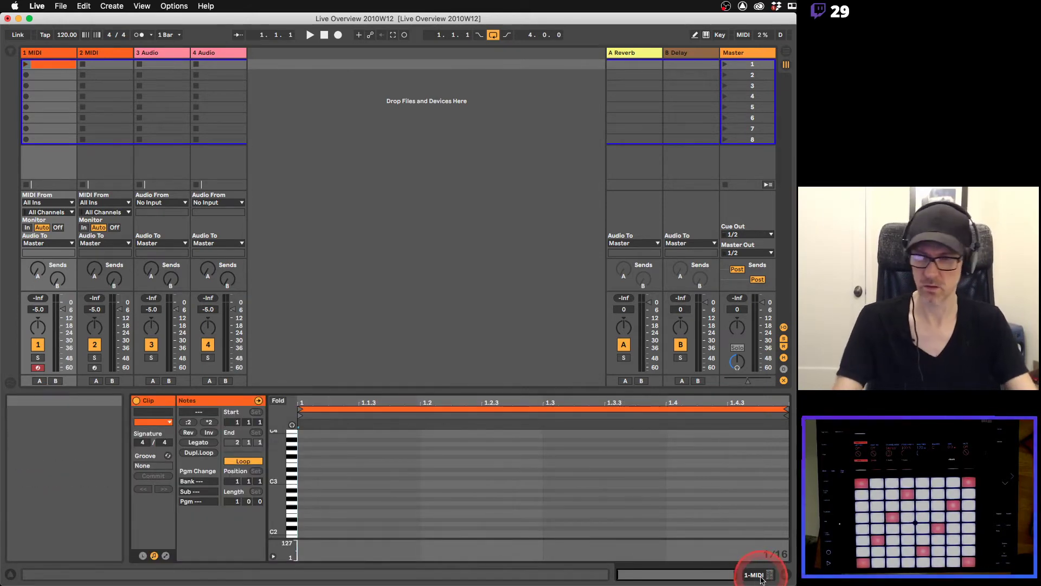
{"action": "left_click", "coordinate": [772, 577]}
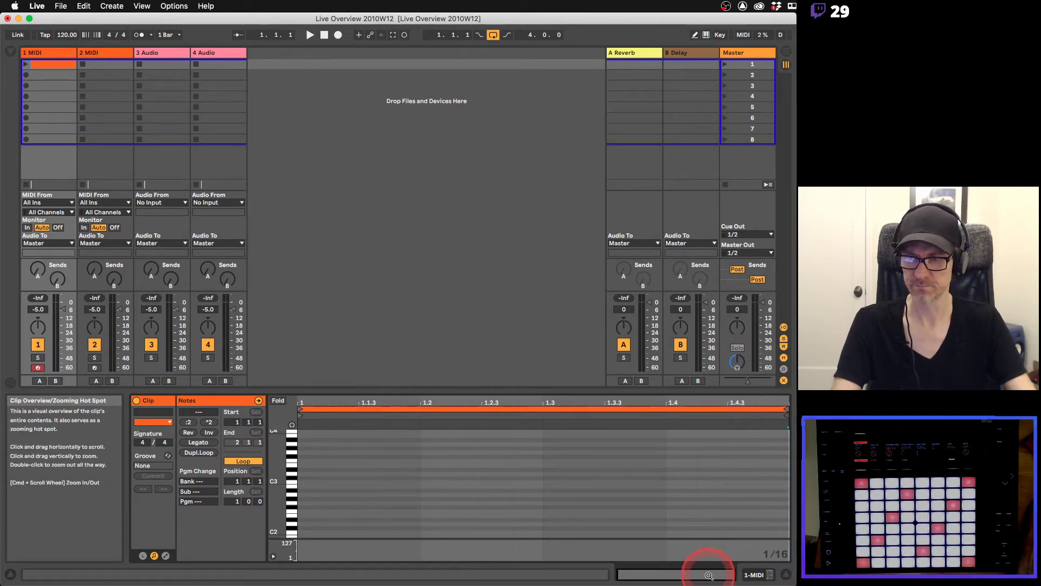
{"action": "left_click", "coordinate": [770, 574]}
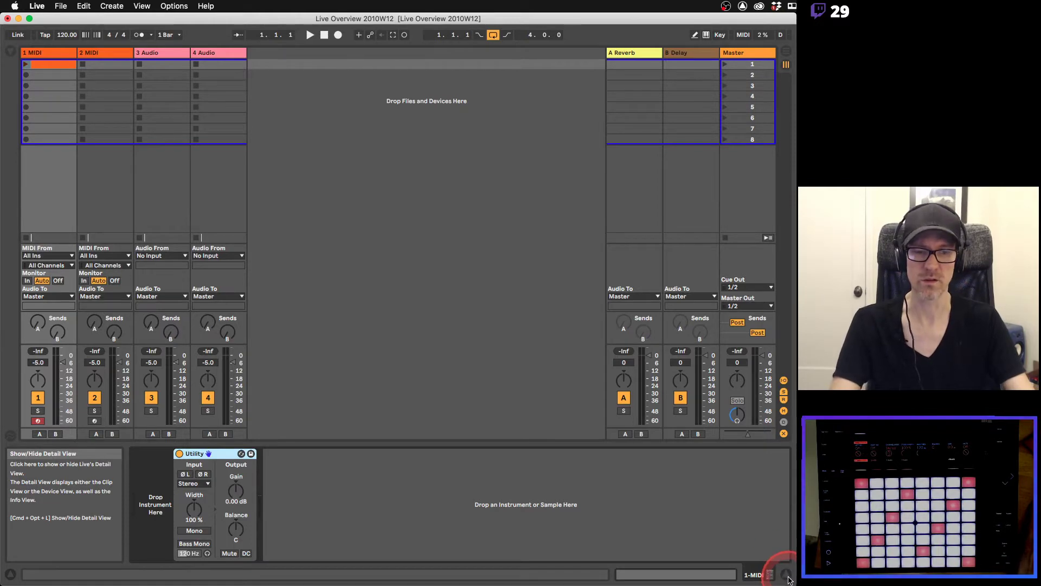
Hide the Info View and toggle the detail view repeatedly, leaving the device chain displayed.
{"action": "left_click", "coordinate": [787, 576]}
{"action": "left_click", "coordinate": [788, 578]}
{"action": "key", "text": "shift+question"}
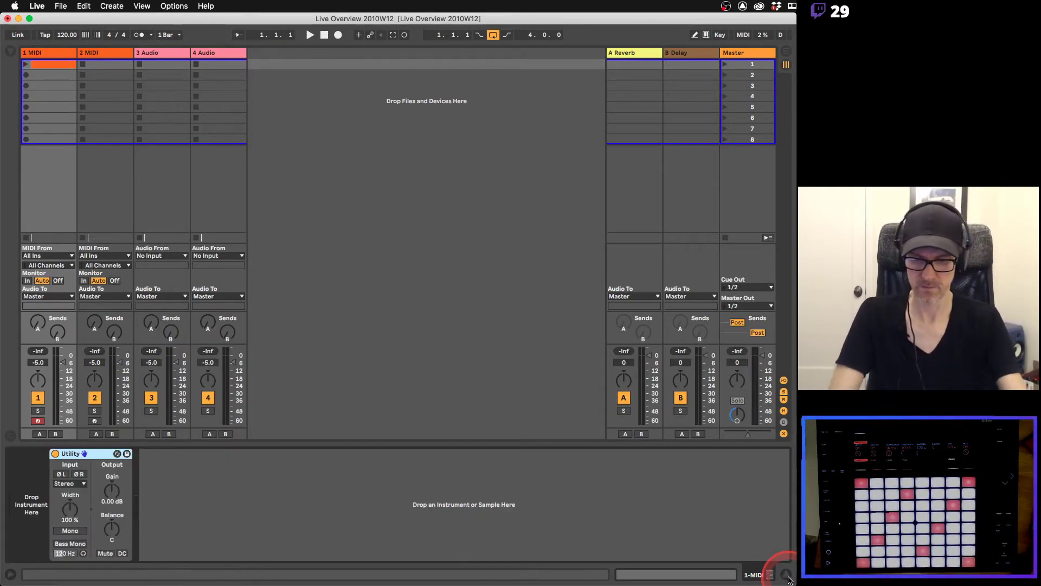
{"action": "left_click", "coordinate": [787, 577]}
{"action": "left_click", "coordinate": [788, 577]}
{"action": "left_click", "coordinate": [787, 577]}
{"action": "left_click", "coordinate": [788, 577]}
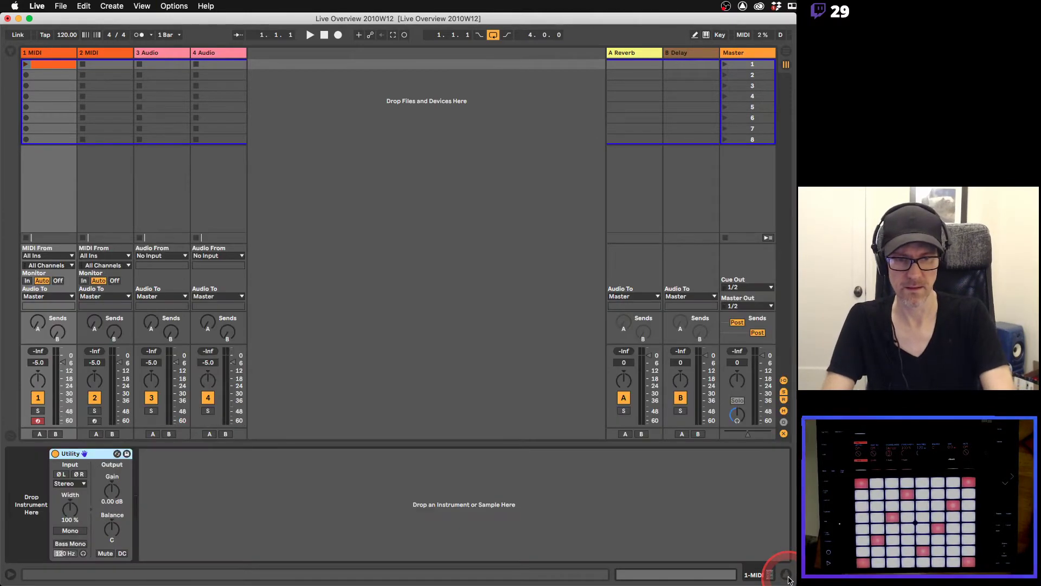
{"action": "left_click", "coordinate": [788, 577]}
{"action": "left_click", "coordinate": [788, 578]}
{"action": "left_click", "coordinate": [788, 578]}
{"action": "left_click", "coordinate": [788, 577]}
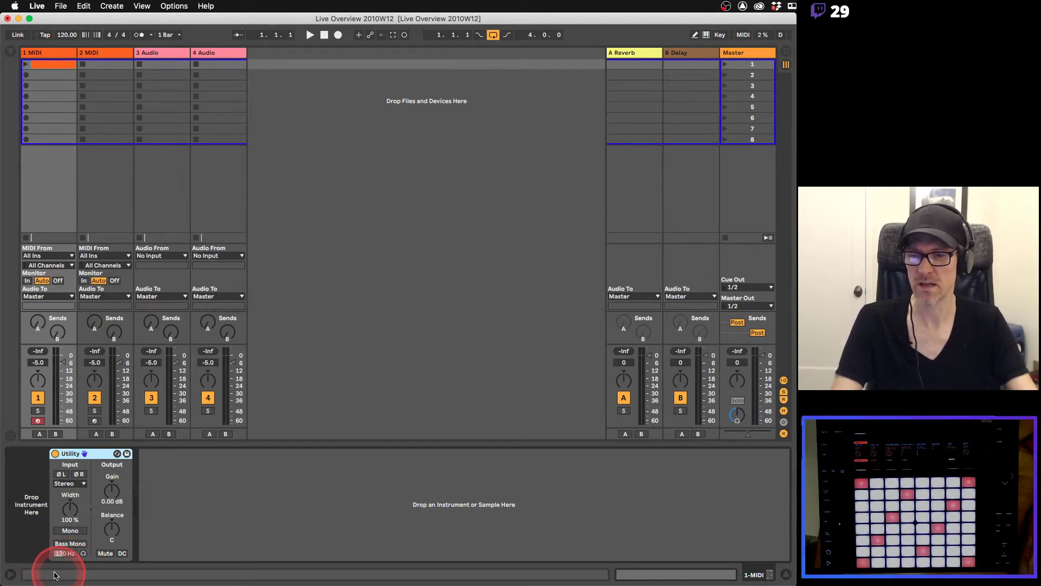
Show and hide the Info View to read control descriptions, and try the A and B send knobs on 4 Audio.
{"action": "left_click", "coordinate": [13, 577]}
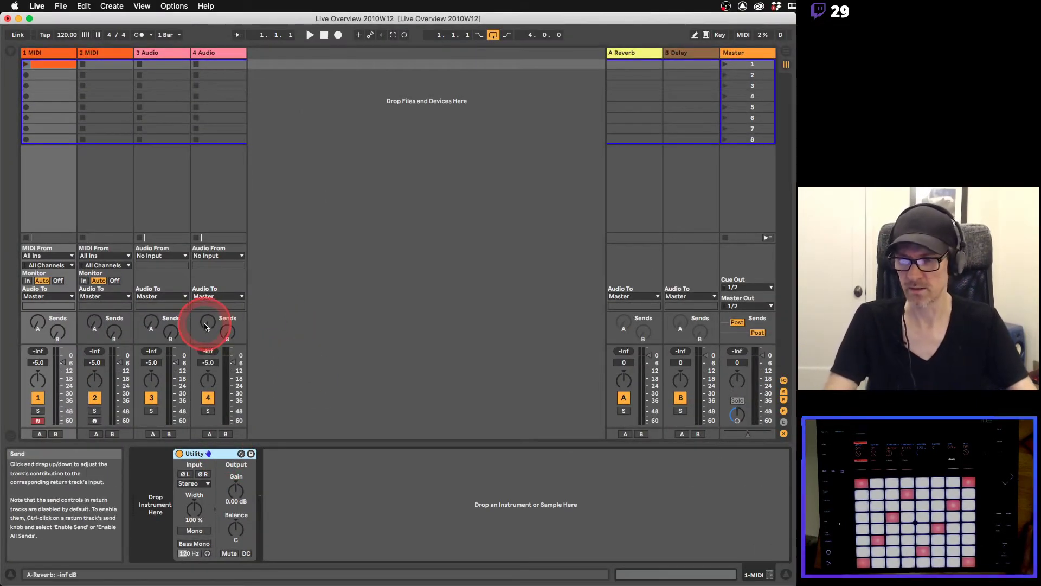
{"action": "key", "text": "shift+question"}
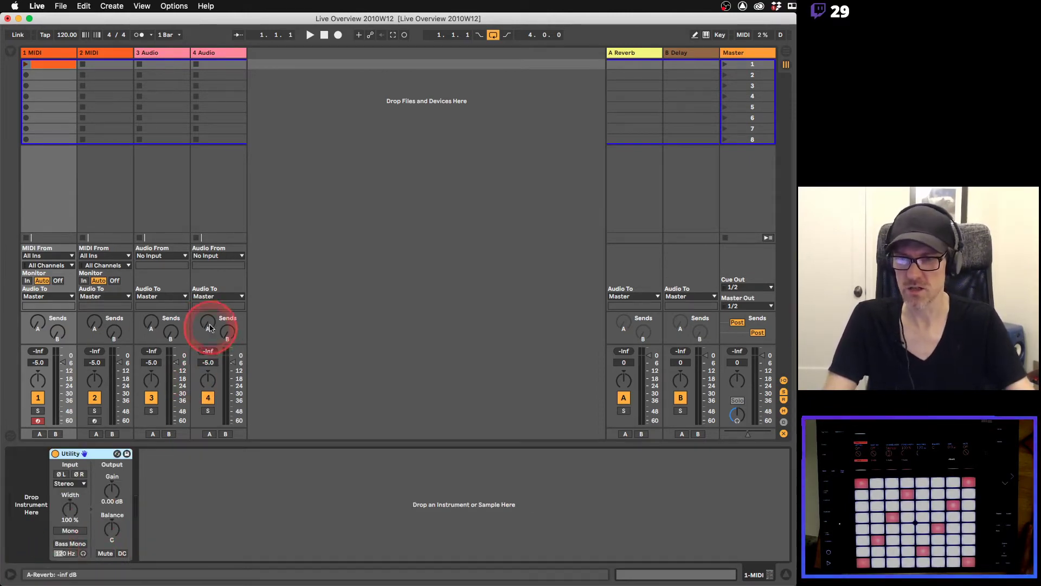
{"action": "mouse_move", "coordinate": [206, 325]}
{"action": "left_mouse_down"}
{"action": "mouse_move", "coordinate": [222, 335]}
{"action": "mouse_move", "coordinate": [208, 314]}
{"action": "mouse_move", "coordinate": [206, 323]}
{"action": "left_mouse_up"}
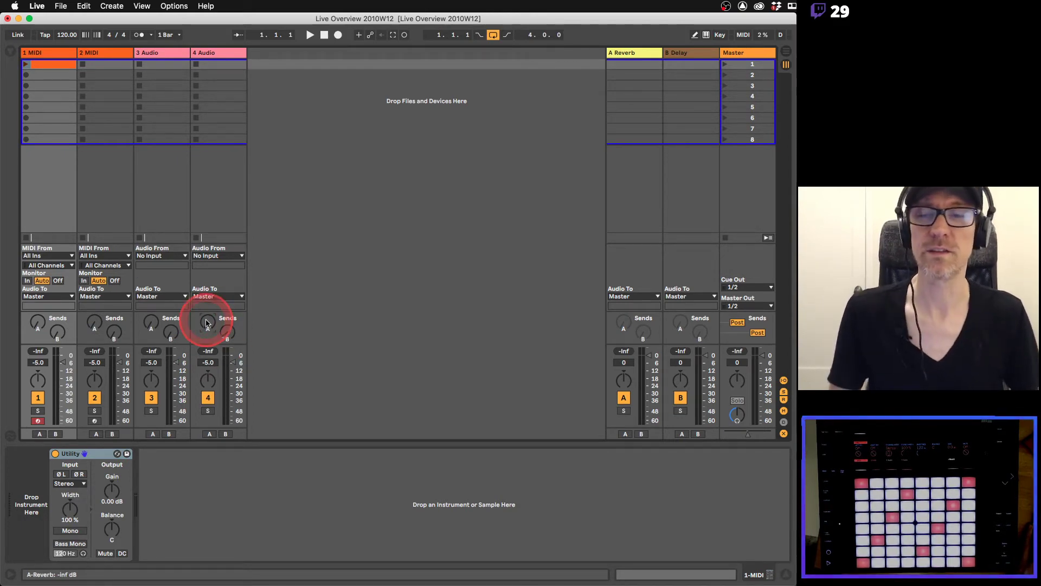
{"action": "left_click_drag", "start_coordinate": [206, 322], "coordinate": [229, 334]}
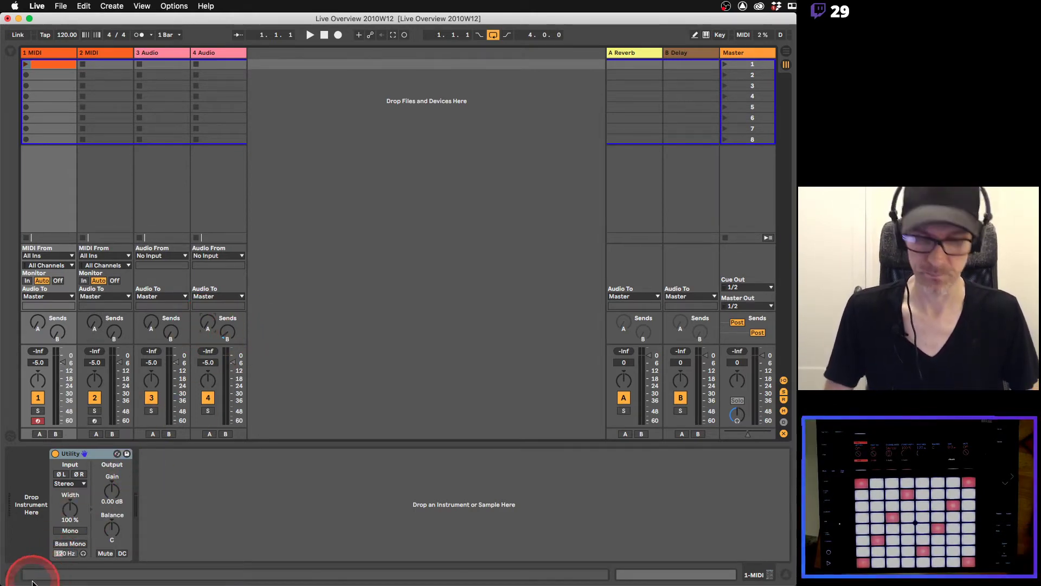
{"action": "left_click", "coordinate": [11, 574]}
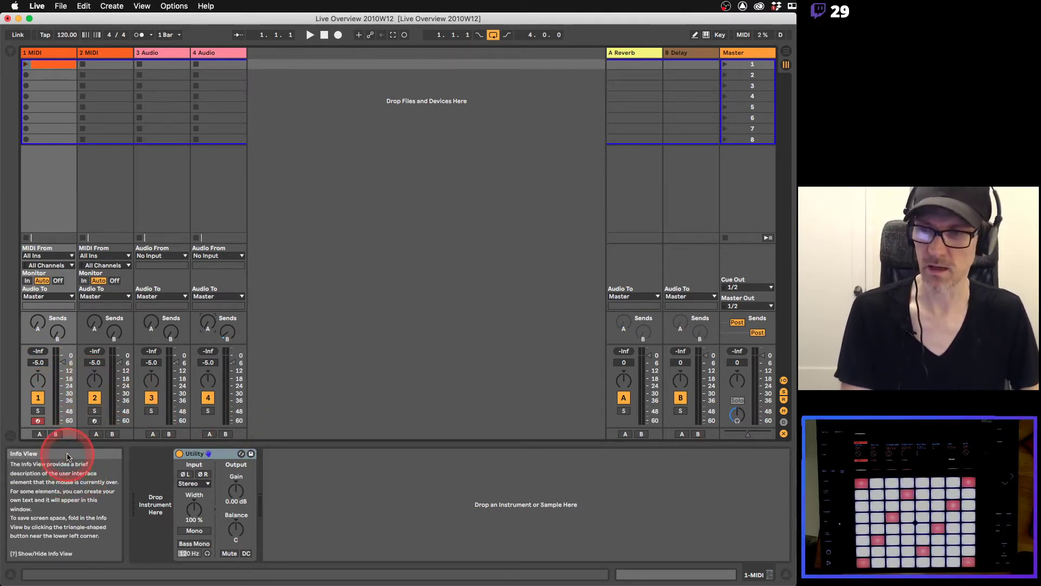
{"action": "key", "text": "shift+question"}
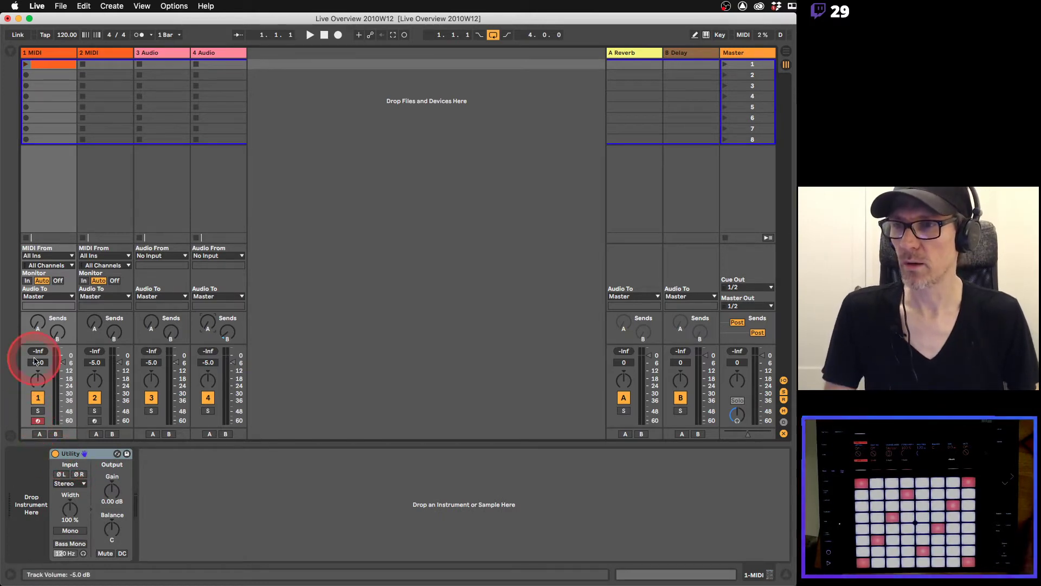
Open the browser and look through the 1 Insts, 2 Drums, 3 Groups and 4 EQs/Comps collections.
{"action": "left_click", "coordinate": [9, 52]}
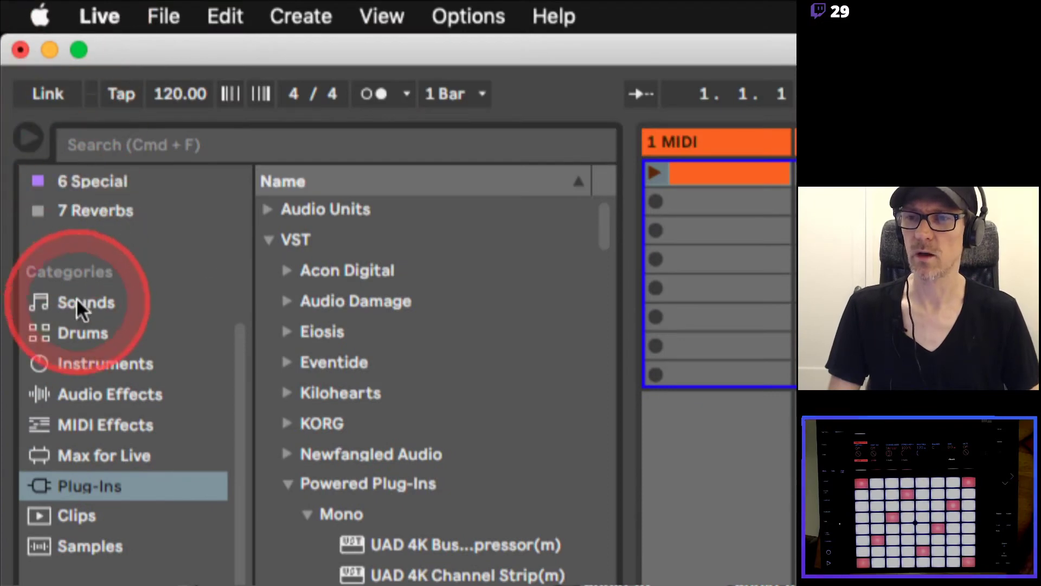
{"action": "scroll", "coordinate": [75, 297], "scroll_direction": "up", "scroll_amount": 5}
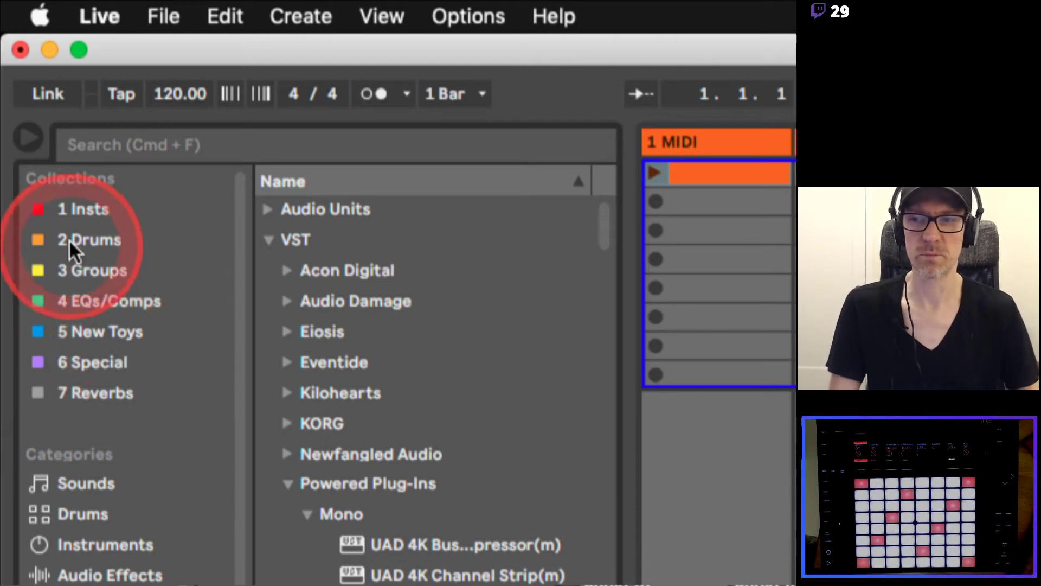
{"action": "left_click", "coordinate": [83, 206]}
{"action": "left_click", "coordinate": [85, 241]}
{"action": "left_click", "coordinate": [90, 270]}
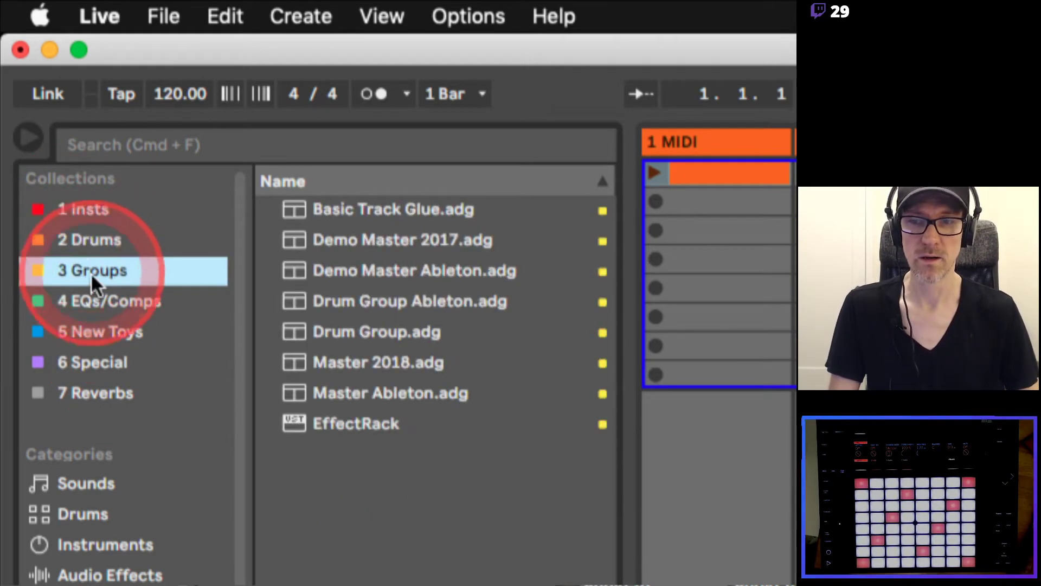
{"action": "left_click", "coordinate": [90, 295]}
{"action": "left_click", "coordinate": [90, 269]}
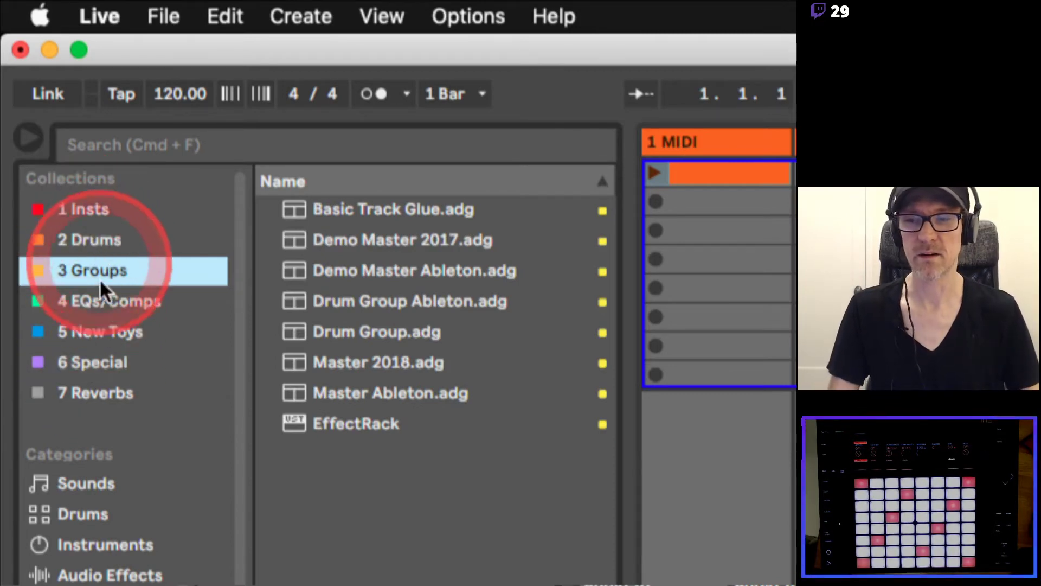
Rename the 1 Insts collection as Instruments.
{"action": "left_click", "coordinate": [91, 210]}
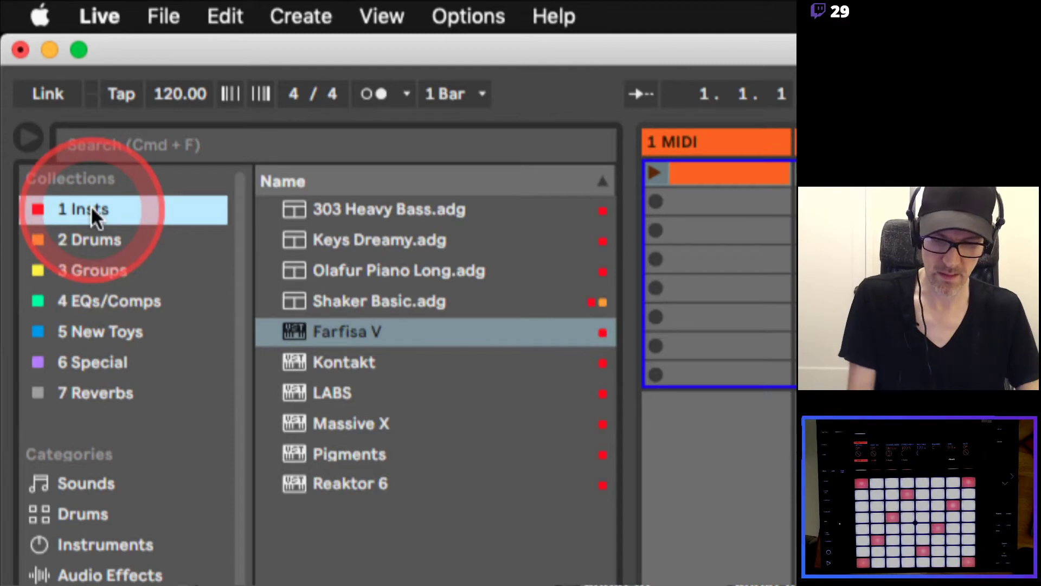
{"action": "key", "text": "super+r"}
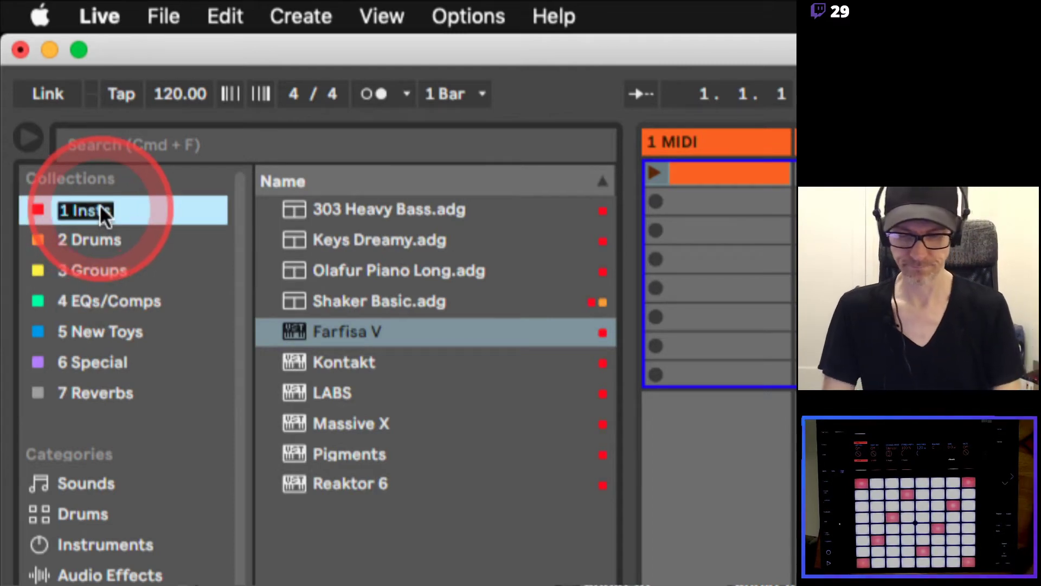
{"action": "type", "text": "I"}
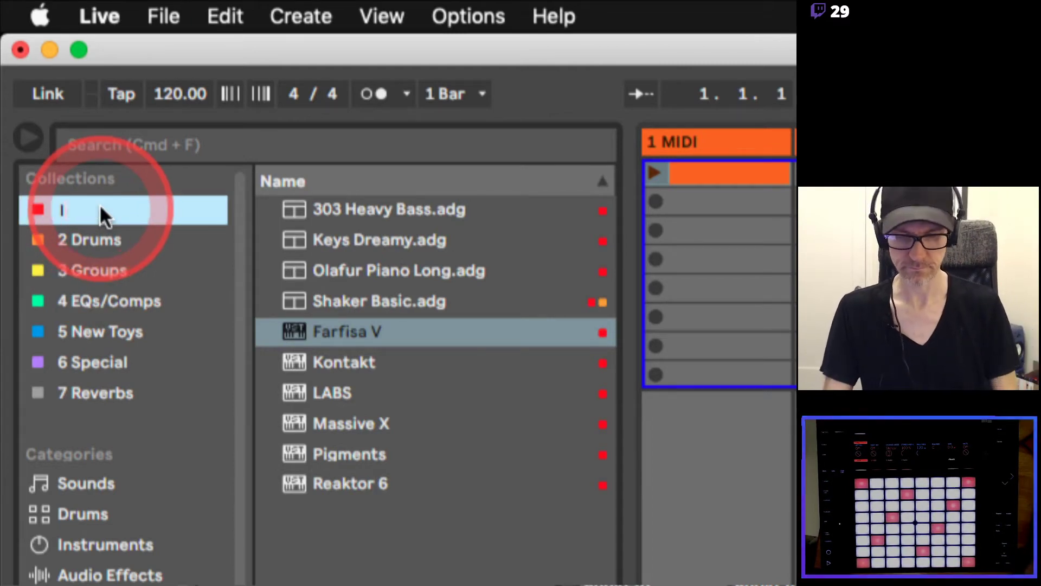
{"action": "key", "text": "BackSpace"}
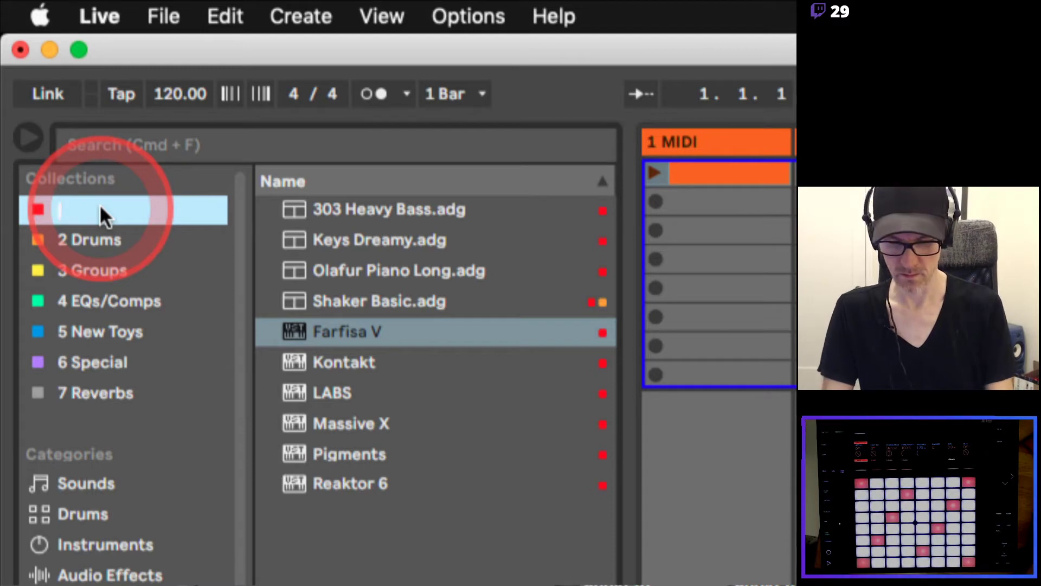
{"action": "type", "text": "Instruments"}
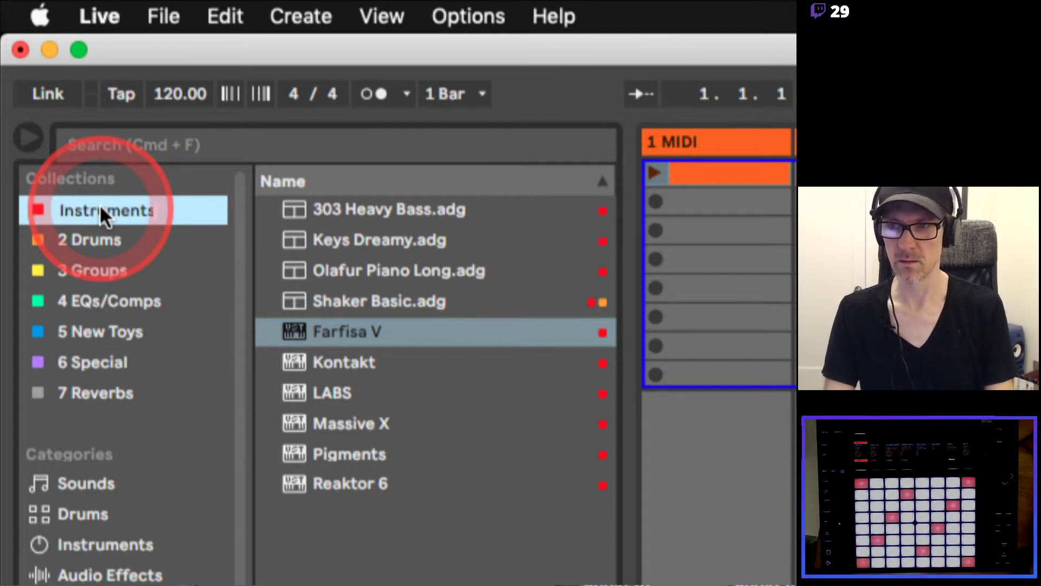
{"action": "key", "text": "Return"}
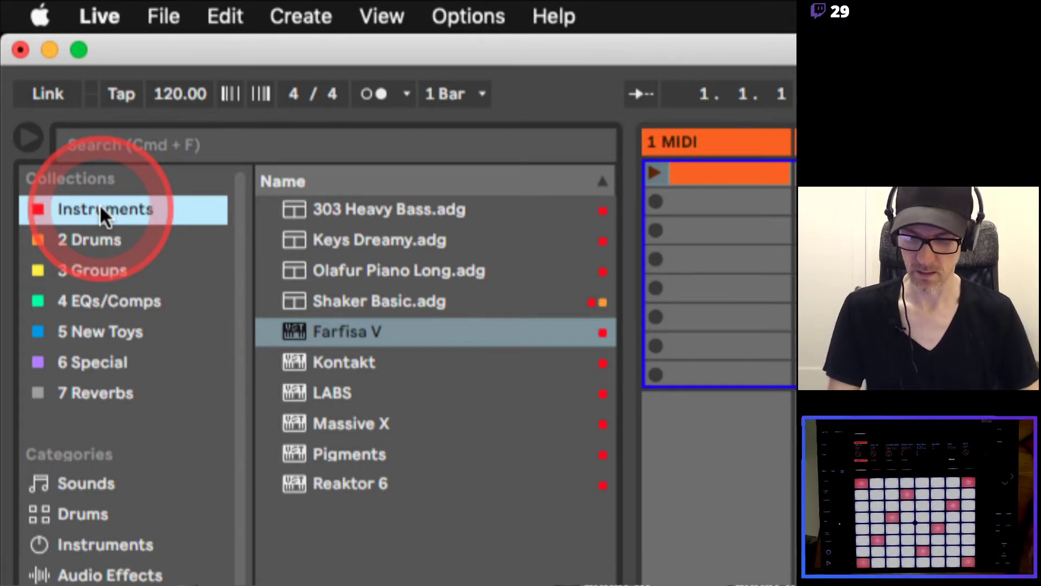
Change the red collection's name back to 1 Insts.
{"action": "key", "text": "cmd+r"}
{"action": "type", "text": "1 Insts"}
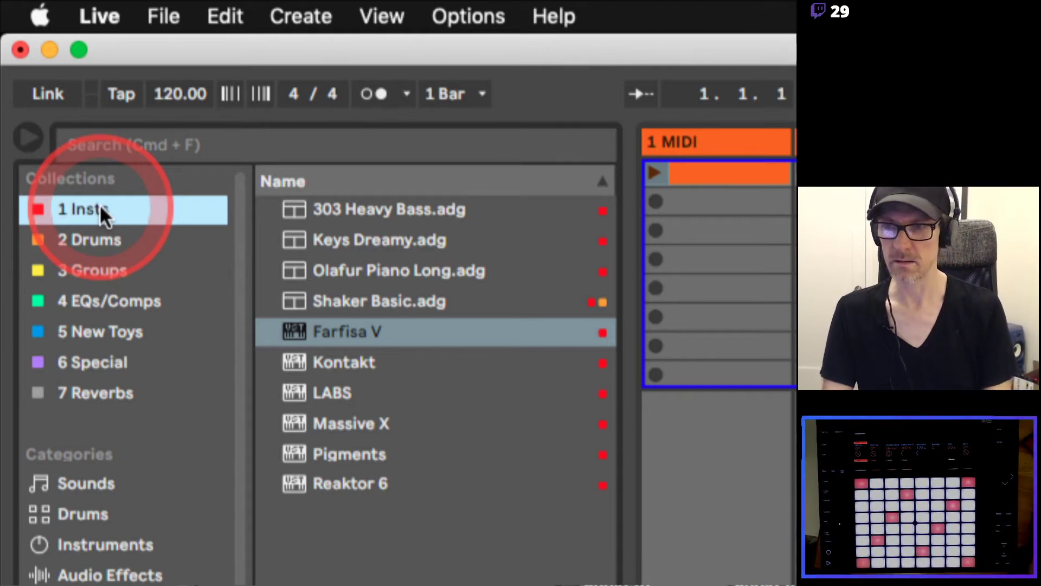
{"action": "key", "text": "Return"}
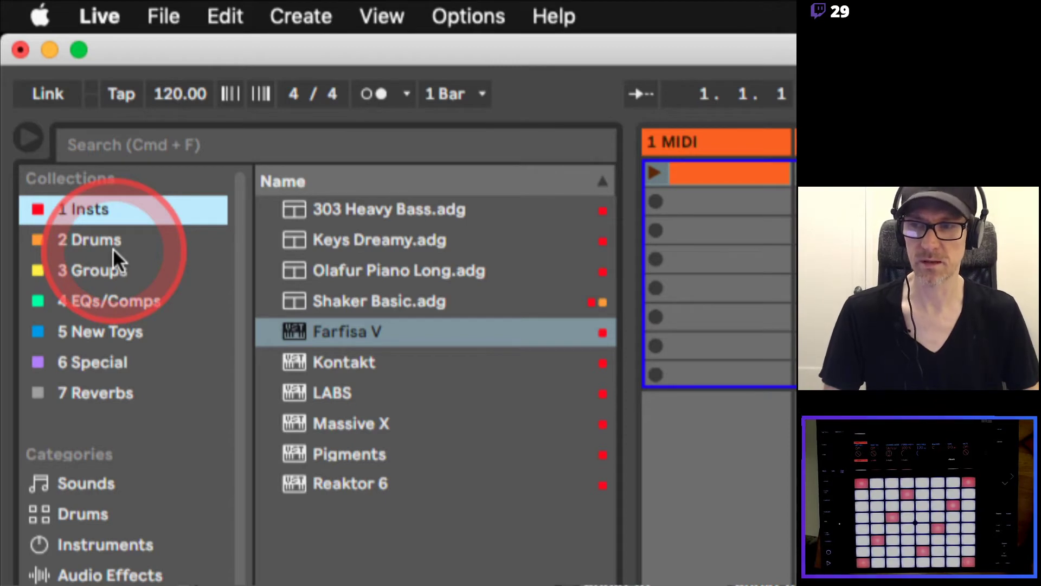
Select the Keys Dreamy.adg preset in 1 Insts and examine each browser category from Sounds through Samples.
{"action": "left_click", "coordinate": [432, 245]}
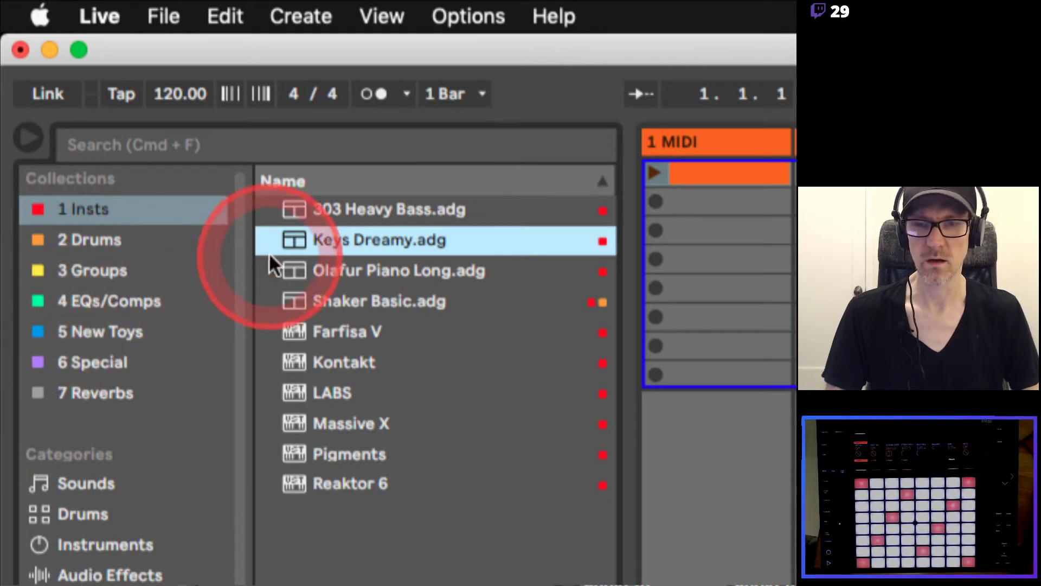
{"action": "left_click_drag", "start_coordinate": [336, 239], "coordinate": [263, 244]}
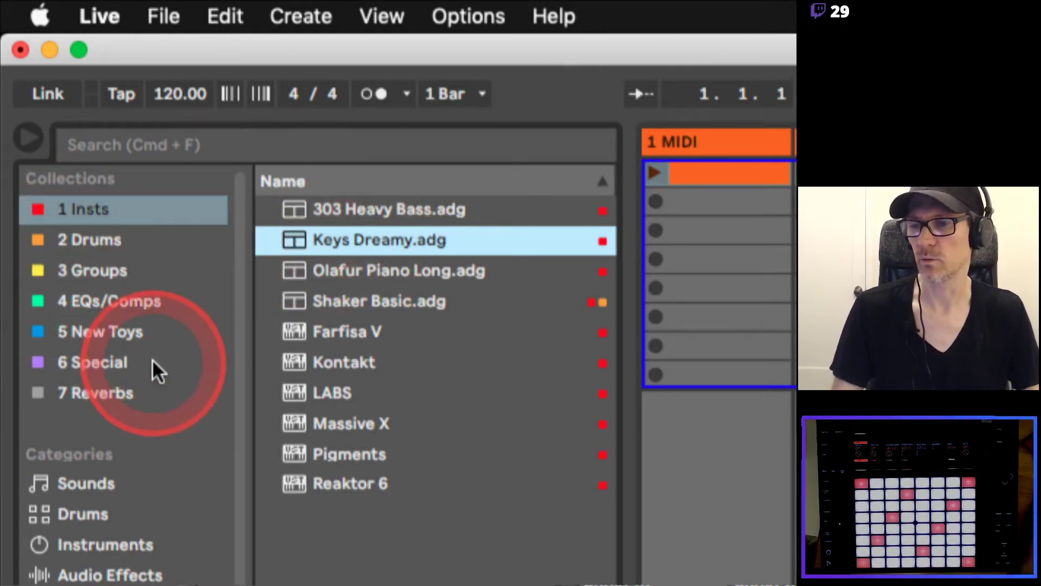
{"action": "scroll", "coordinate": [152, 359], "scroll_direction": "down", "scroll_amount": 4}
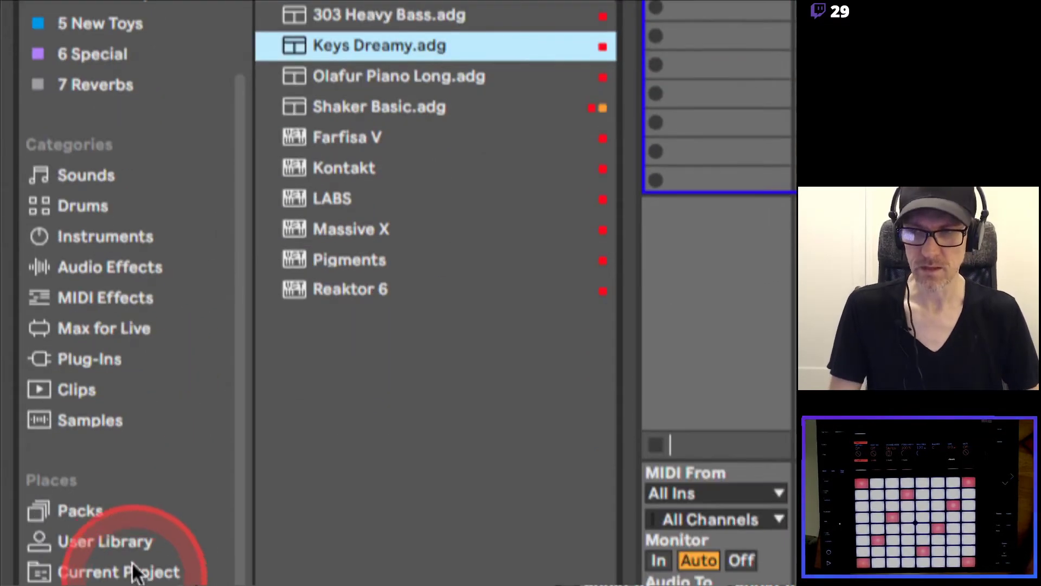
{"action": "left_click", "coordinate": [84, 175]}
{"action": "left_click", "coordinate": [86, 201]}
{"action": "left_click", "coordinate": [85, 239]}
{"action": "left_click", "coordinate": [92, 261]}
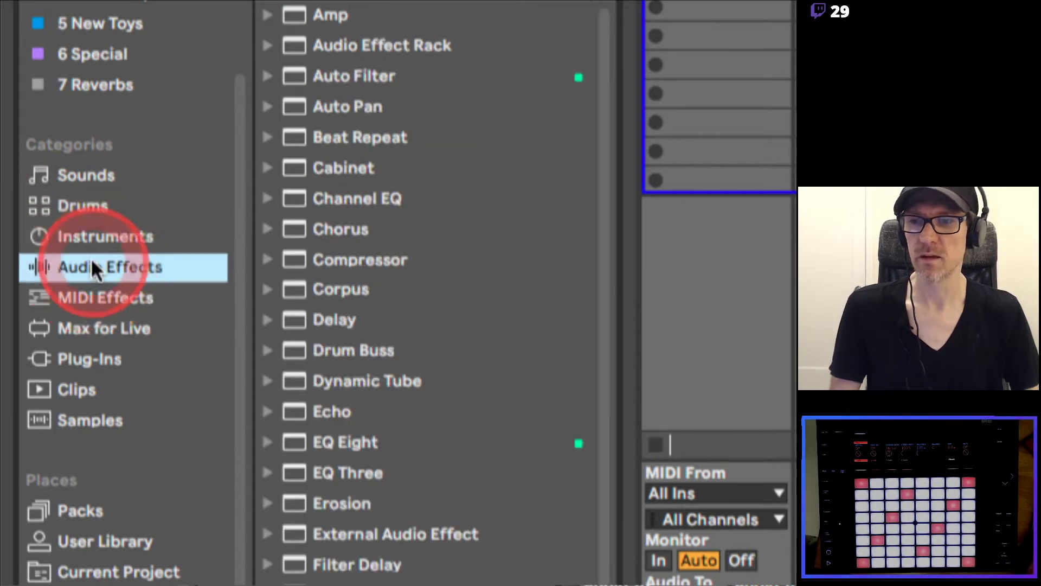
{"action": "left_click", "coordinate": [95, 292]}
{"action": "left_click", "coordinate": [101, 322]}
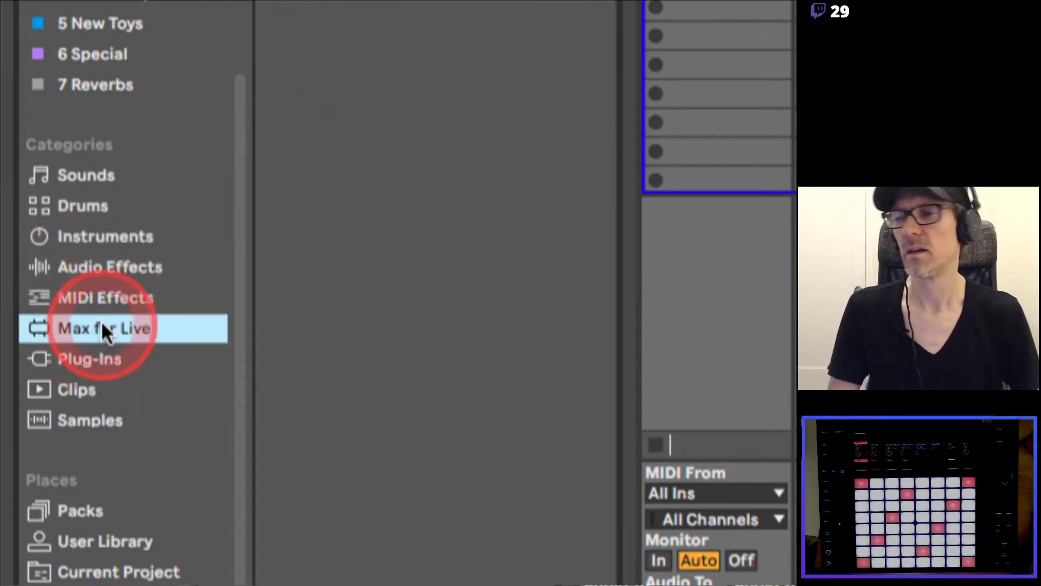
{"action": "left_click", "coordinate": [90, 354]}
{"action": "left_click", "coordinate": [84, 389]}
{"action": "left_click", "coordinate": [86, 412]}
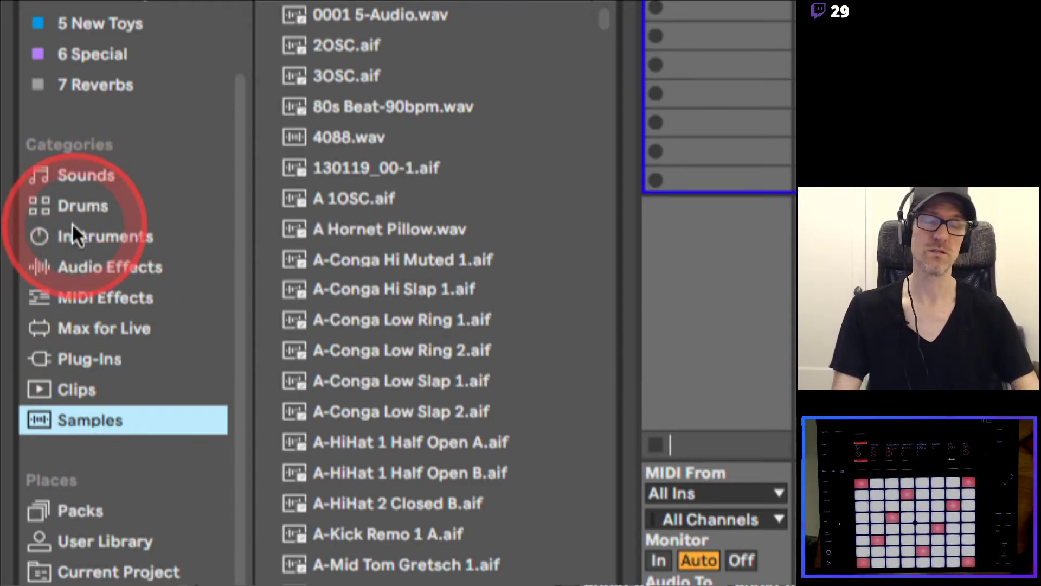
Revisit the Sounds, Drums, Instruments and Audio Effects categories in the browser.
{"action": "left_click", "coordinate": [76, 172]}
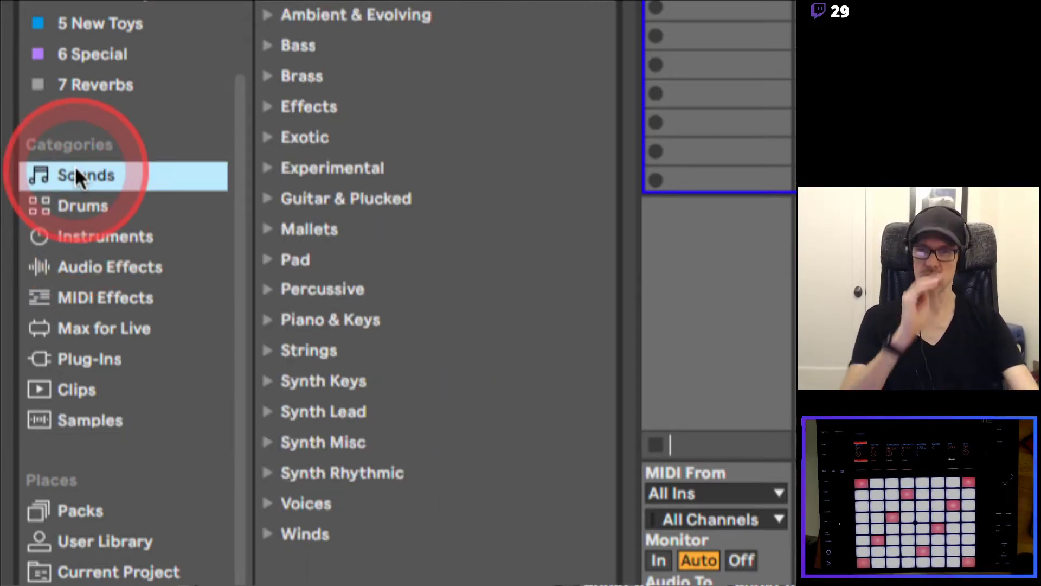
{"action": "left_click", "coordinate": [73, 205]}
{"action": "left_click", "coordinate": [94, 237]}
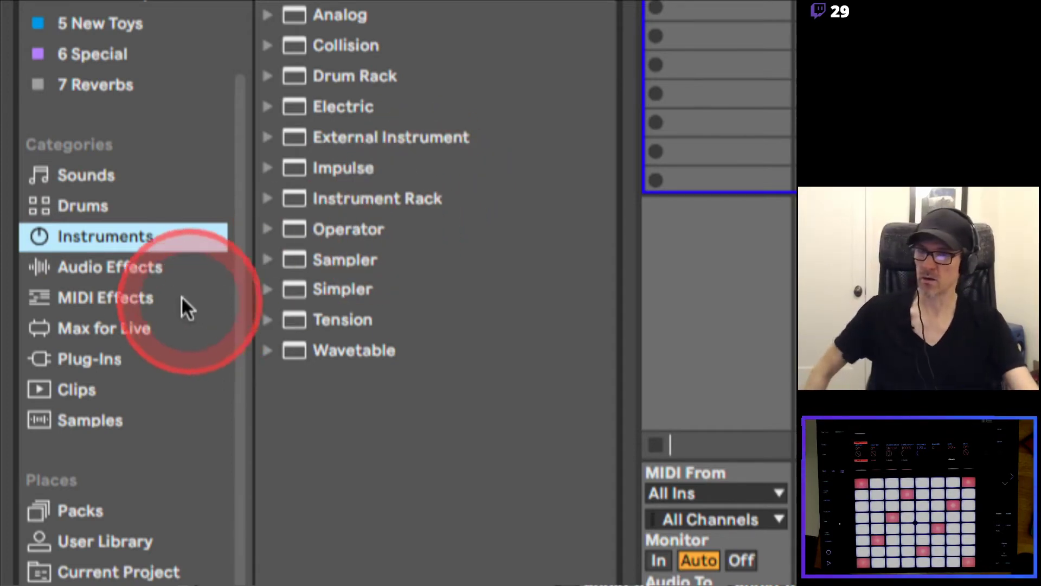
{"action": "left_click", "coordinate": [174, 275]}
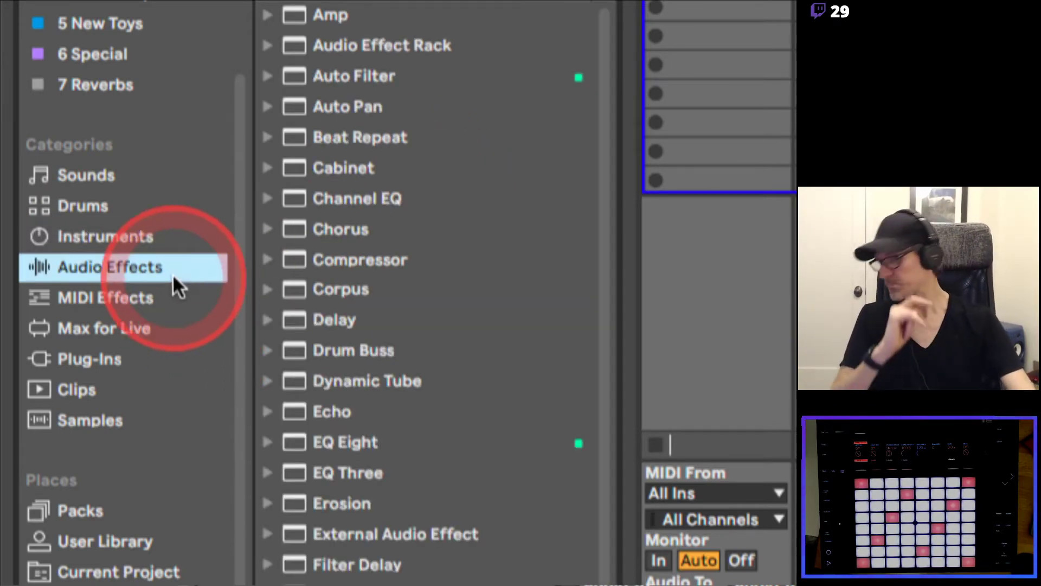
Go through the MIDI Effects, Max for Live and Plug-Ins categories, and collapse the Mono and Powered Plug-Ins folders under VST.
{"action": "left_click", "coordinate": [135, 293]}
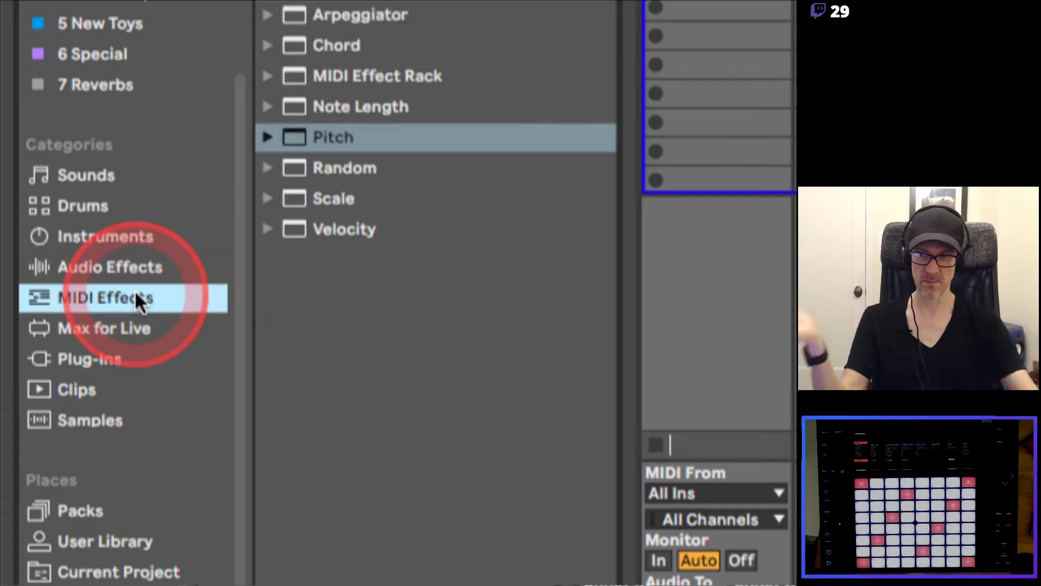
{"action": "left_click", "coordinate": [119, 329]}
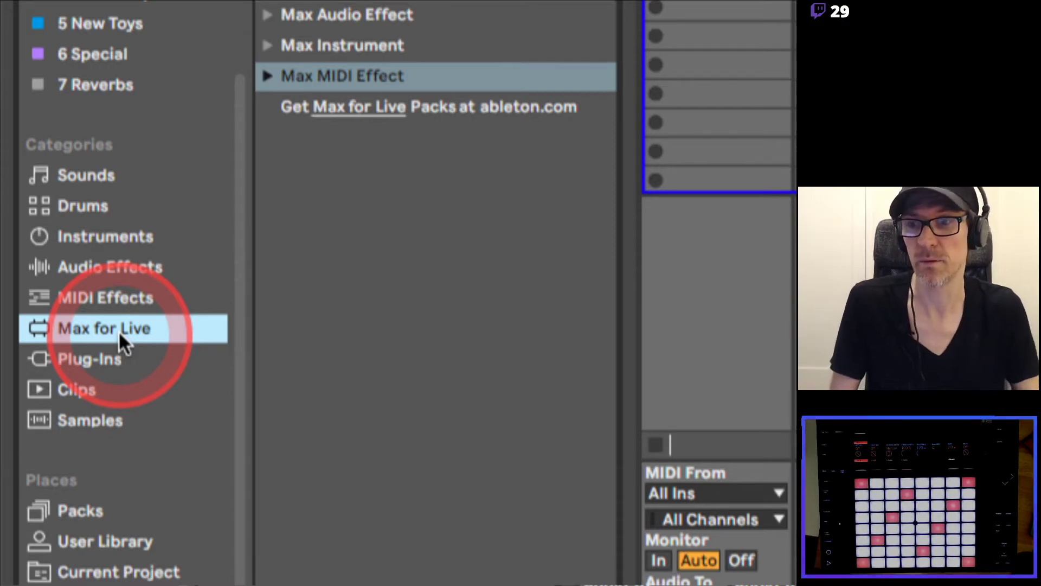
{"action": "left_click", "coordinate": [105, 352]}
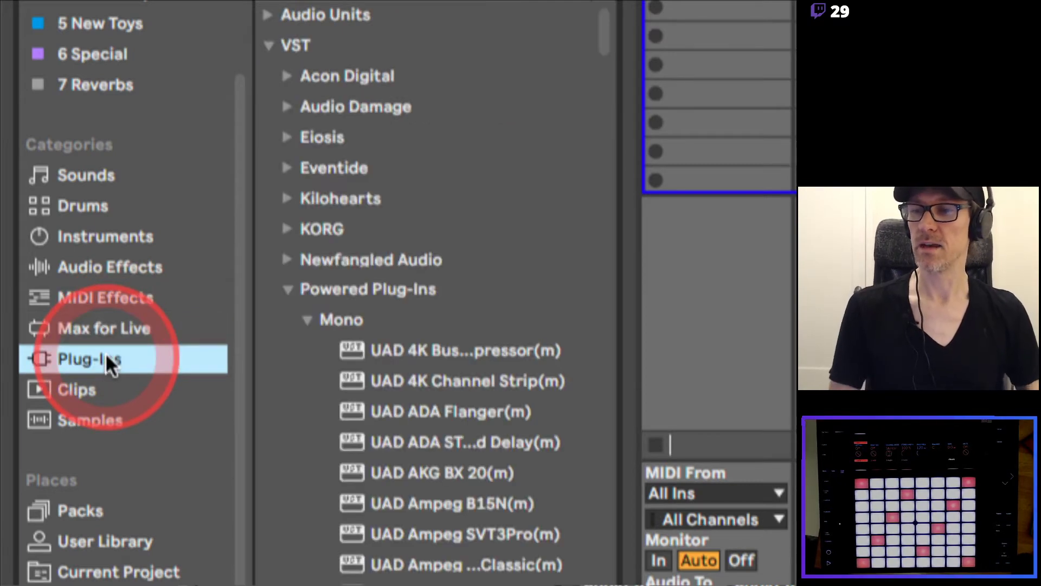
{"action": "left_click", "coordinate": [305, 321]}
{"action": "left_click", "coordinate": [290, 289]}
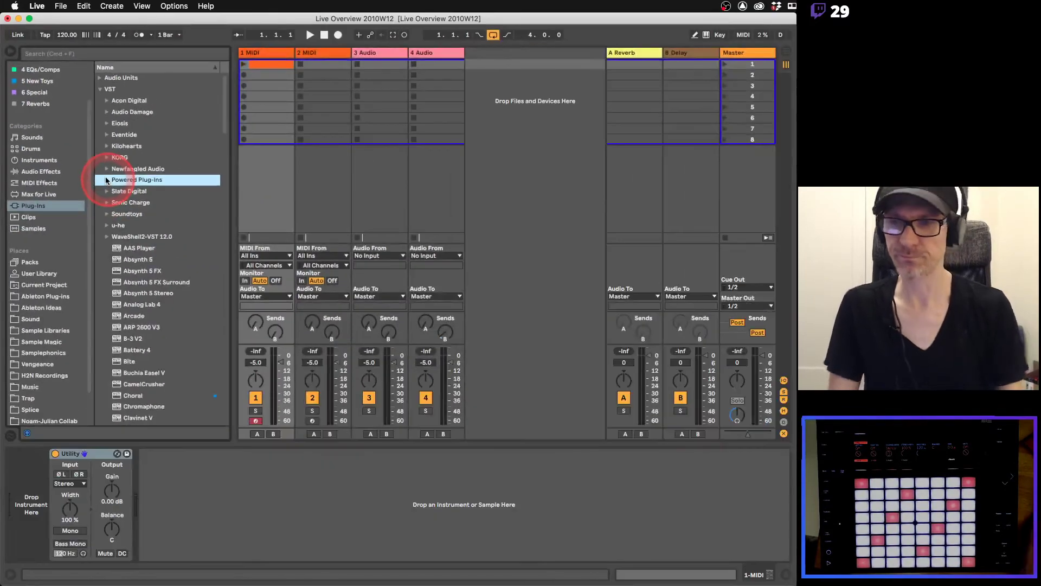
Look through the VST plug-in list, and view the Clips and Samples categories in the browser.
{"action": "scroll", "coordinate": [131, 211], "scroll_direction": "down", "scroll_amount": 20}
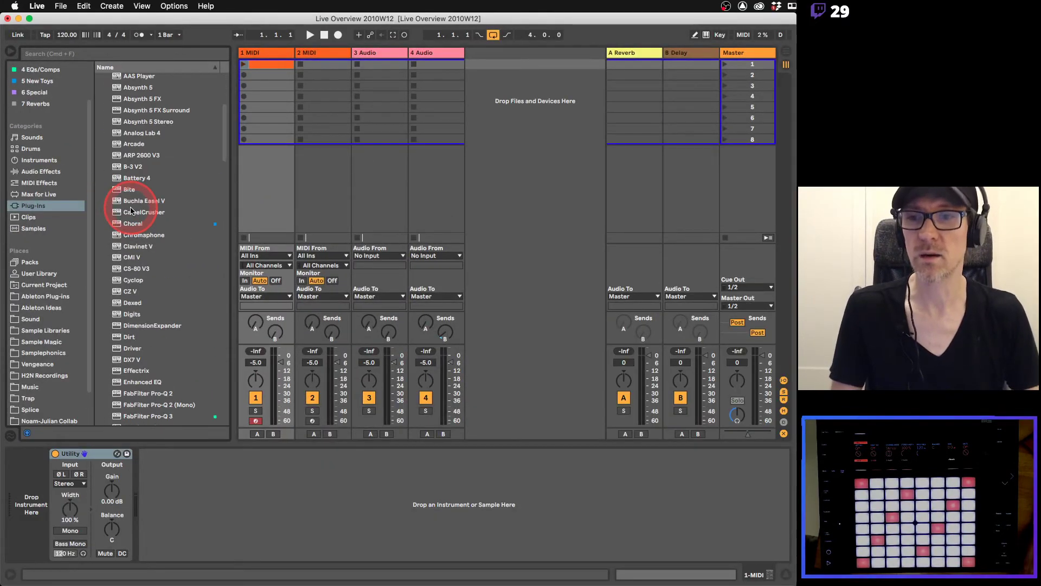
{"action": "scroll", "coordinate": [131, 211], "scroll_direction": "down", "scroll_amount": 6}
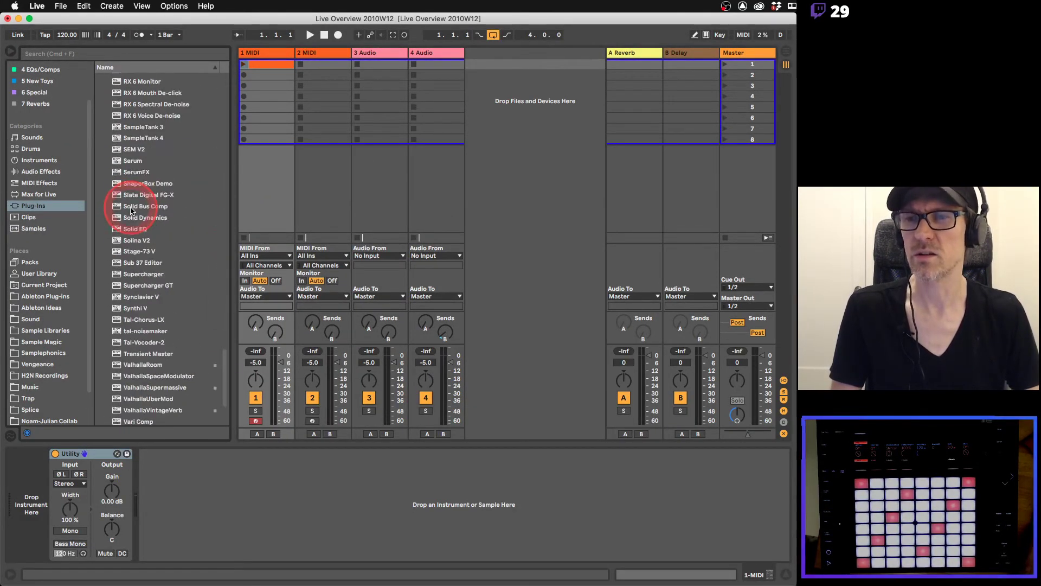
{"action": "scroll", "coordinate": [131, 210], "scroll_direction": "up", "scroll_amount": 20}
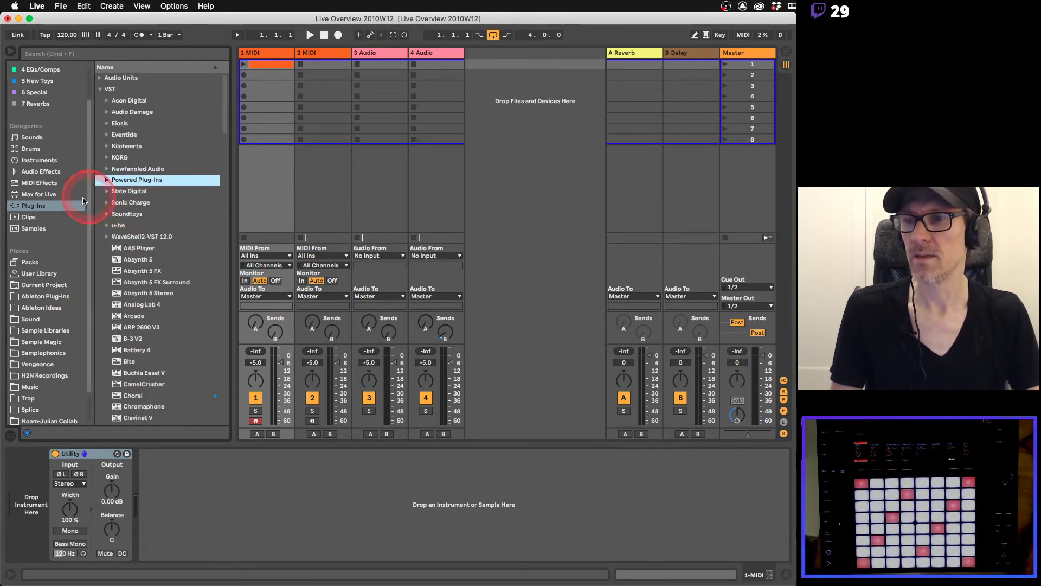
{"action": "left_click", "coordinate": [26, 217]}
{"action": "left_click", "coordinate": [30, 229]}
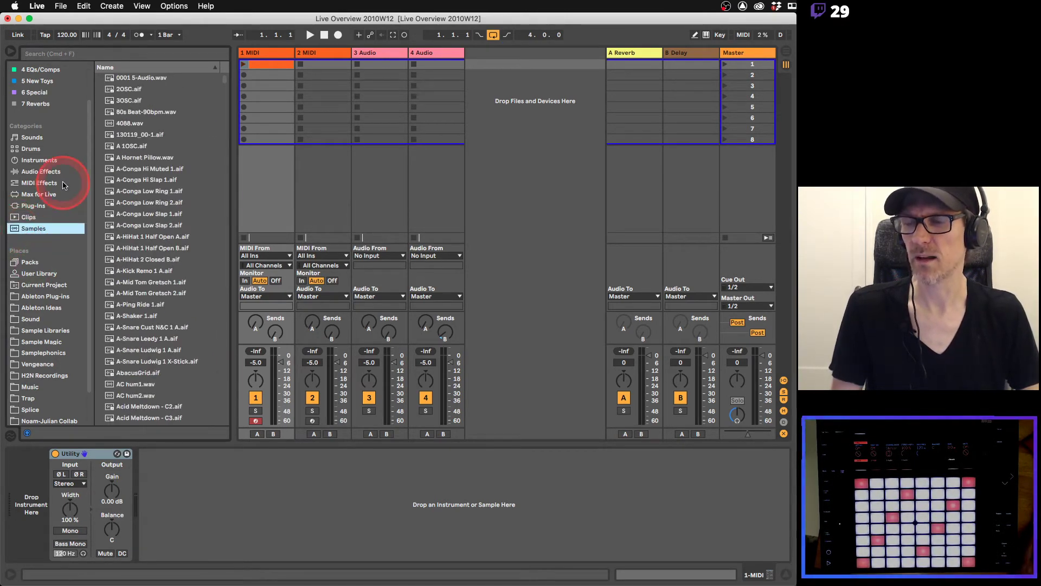
Open the Add Folder dialog from Places and cancel it, and display the contents of the Hip Hop Samples folder.
{"action": "scroll", "coordinate": [65, 278], "scroll_direction": "down", "scroll_amount": 3}
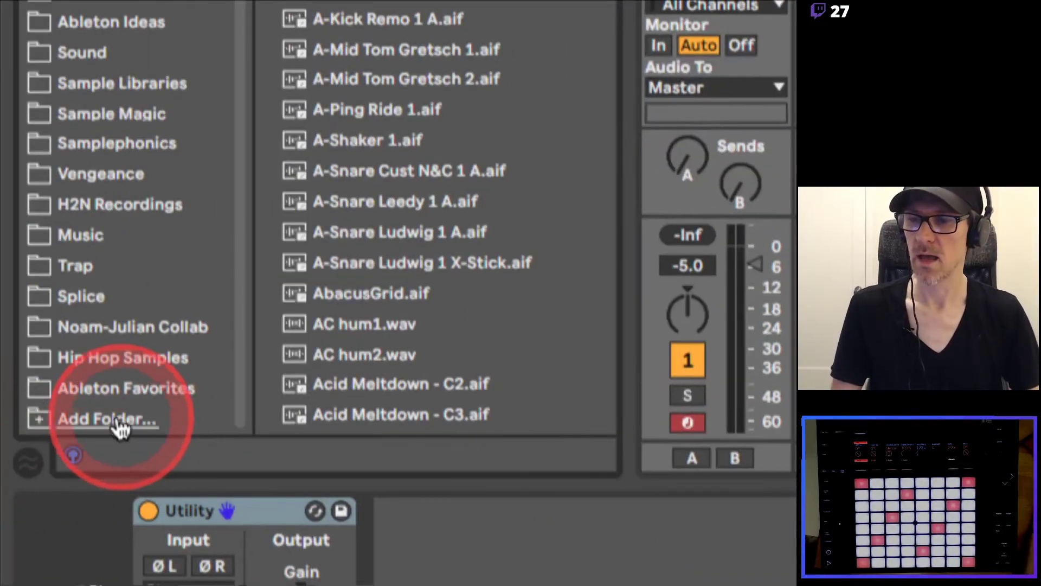
{"action": "left_click", "coordinate": [114, 418]}
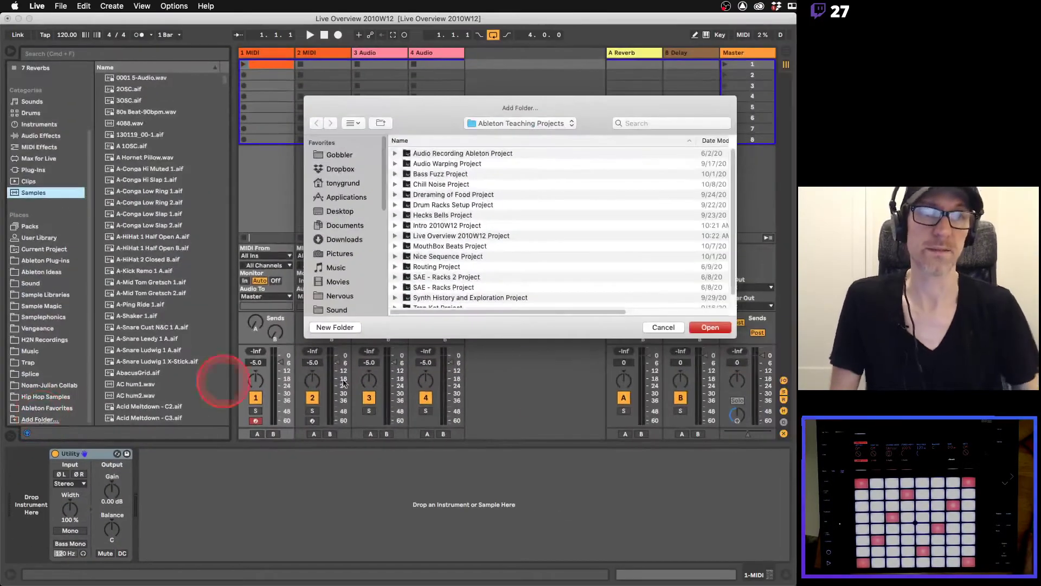
{"action": "left_click", "coordinate": [664, 327]}
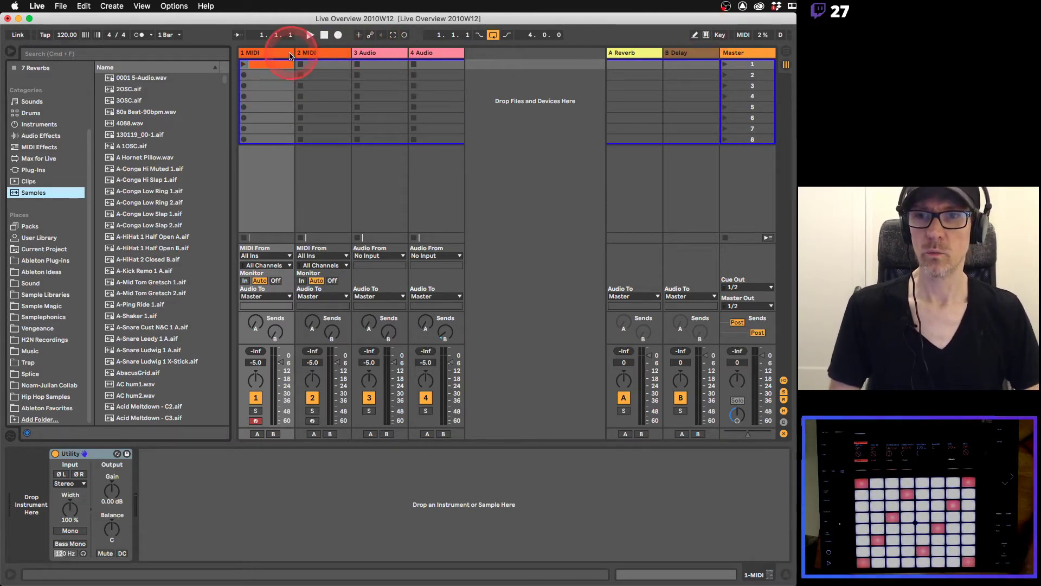
{"action": "left_click", "coordinate": [271, 66]}
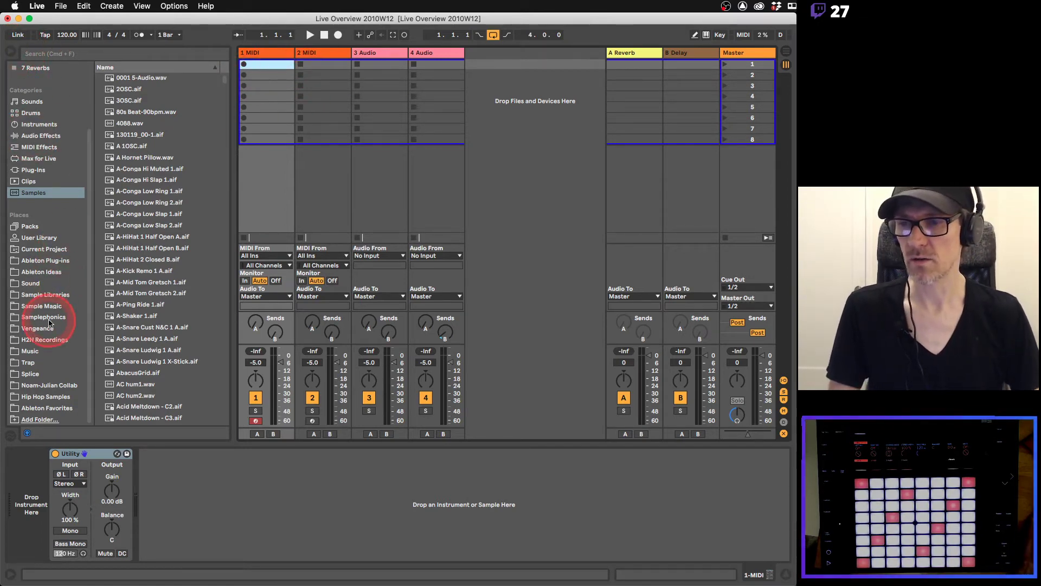
{"action": "left_click", "coordinate": [45, 397]}
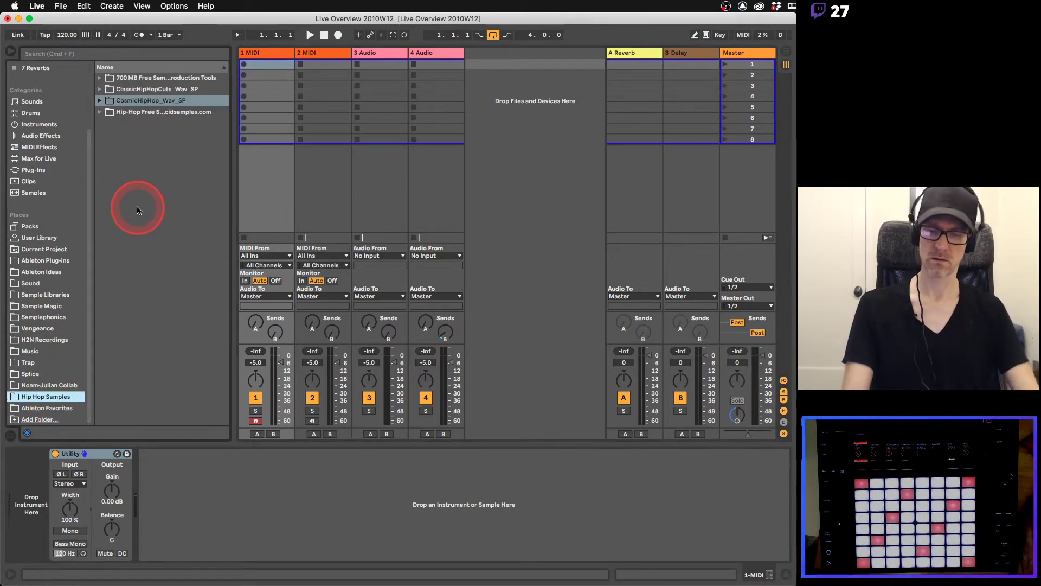
Switch to Firefox, open a new window and log in to the Canvas site with the filled-in credentials.
{"action": "key", "text": "super+Tab"}
{"action": "key", "text": "super+Tab"}
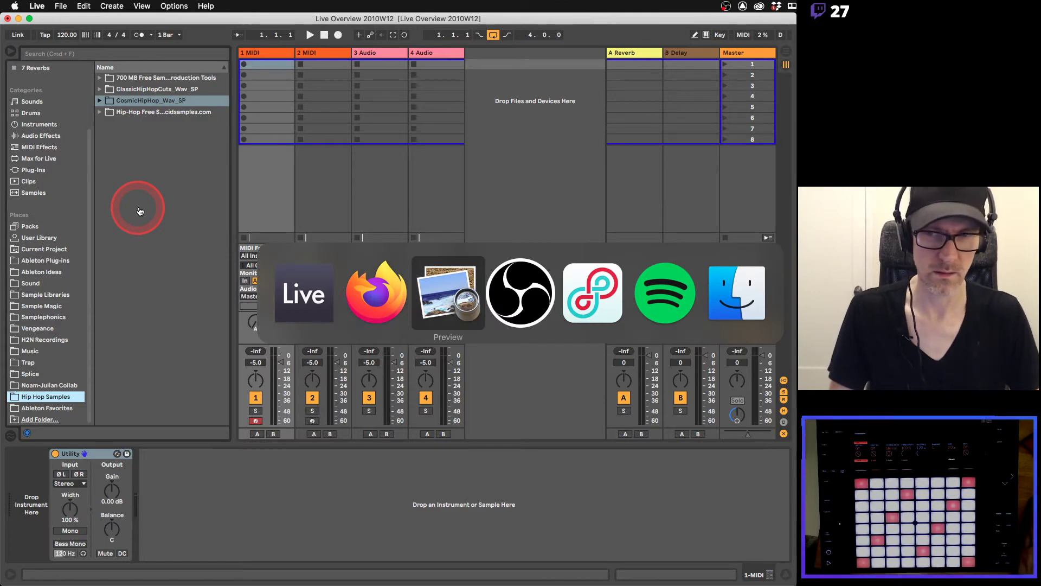
{"action": "key", "text": "super+shift+Tab"}
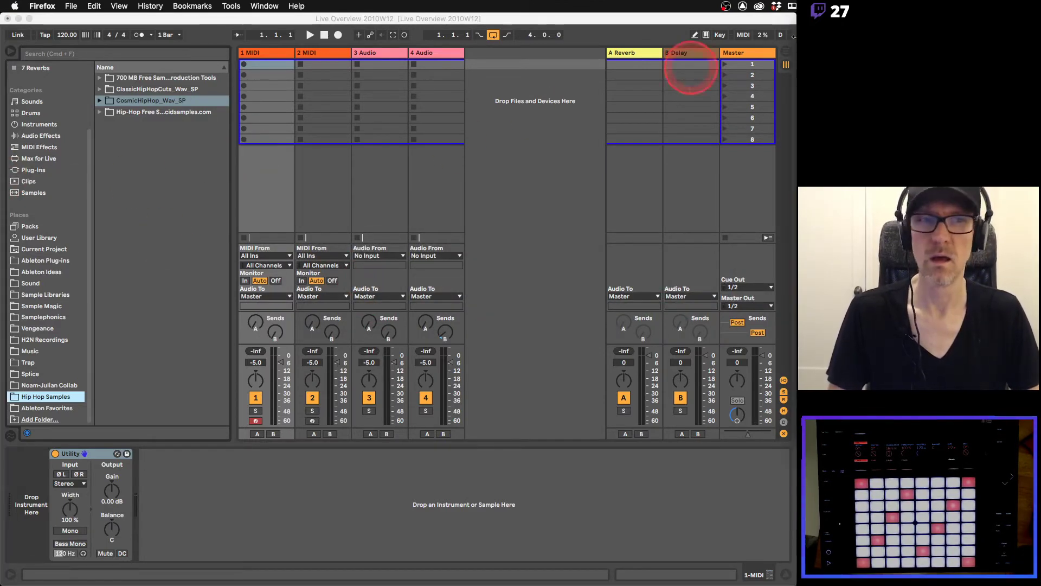
{"action": "key", "text": "super+n"}
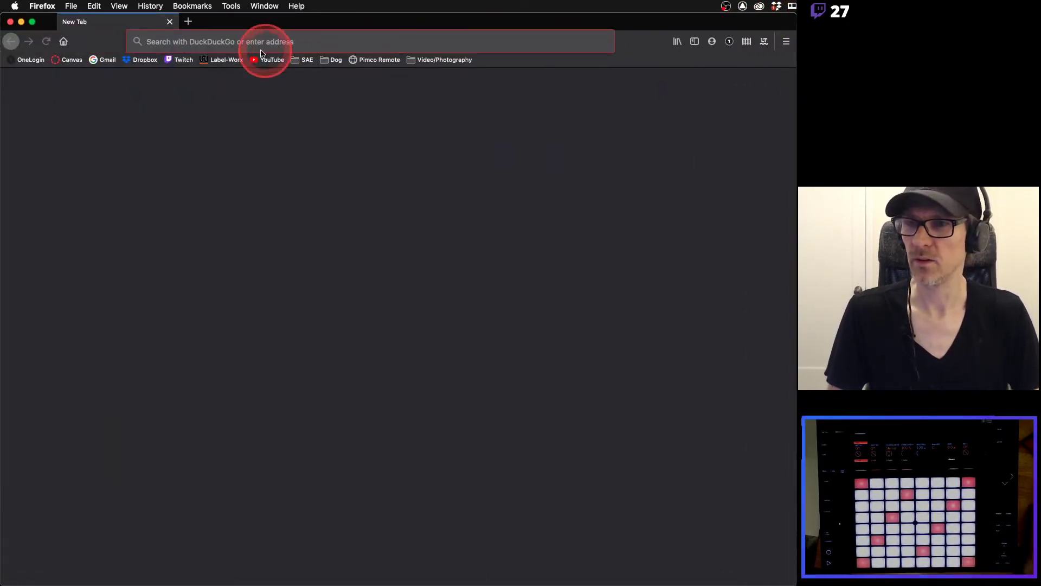
{"action": "left_click", "coordinate": [65, 60]}
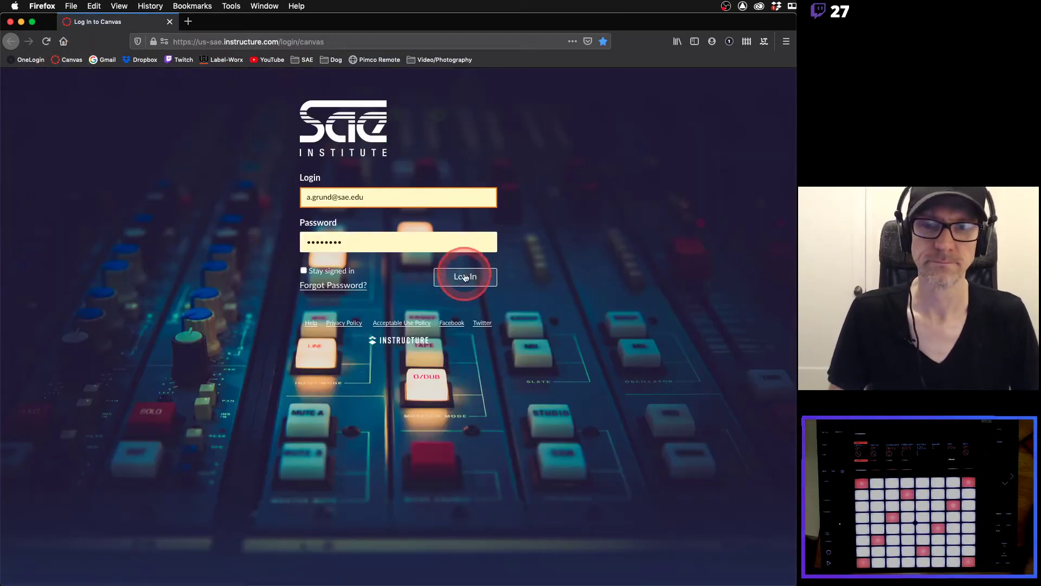
{"action": "left_click", "coordinate": [465, 276]}
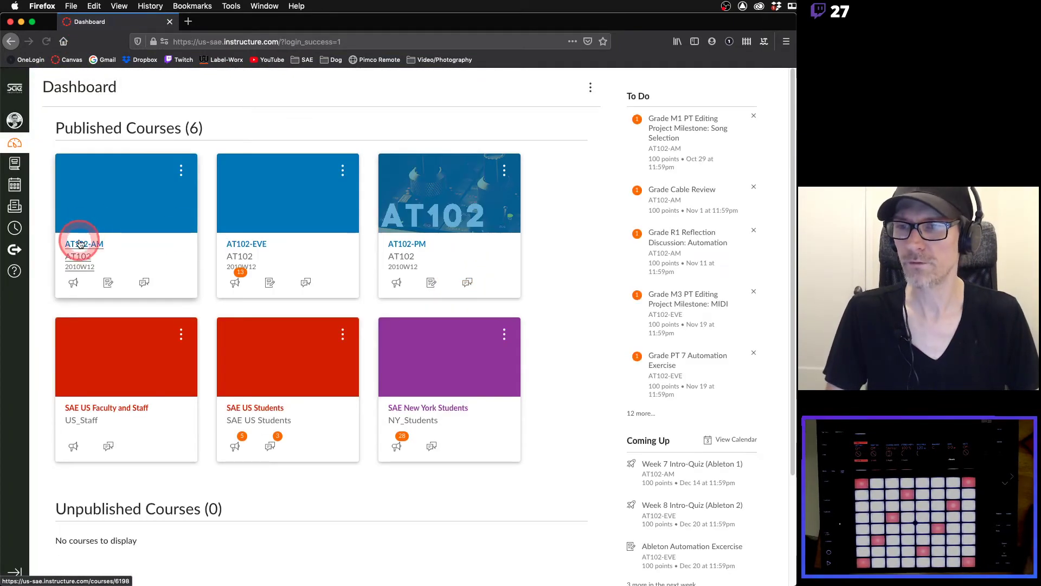
Open the Modules page of the AT102-AM course and collapse the Important Module Details section.
{"action": "left_click", "coordinate": [81, 243]}
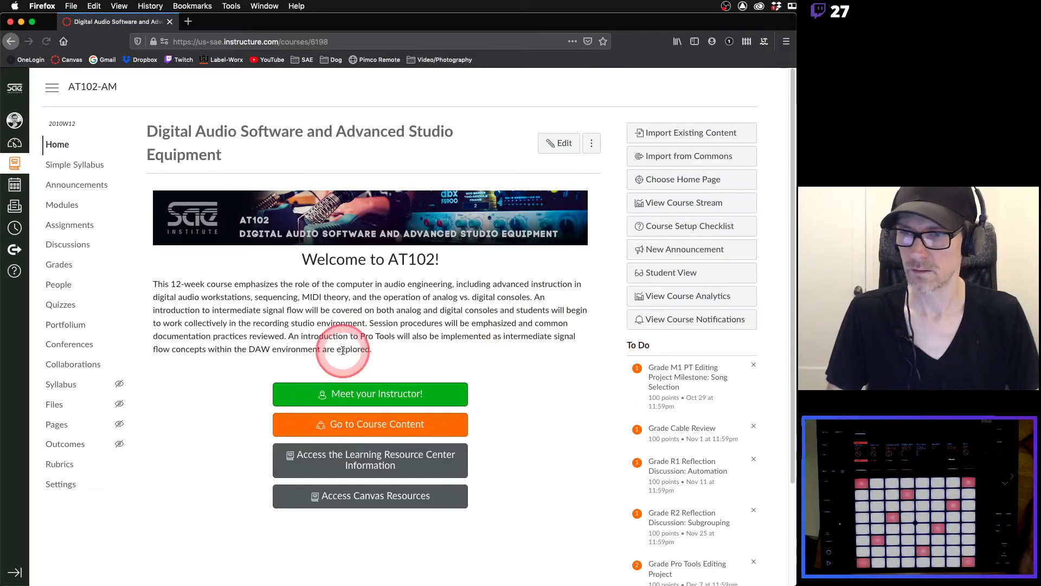
{"action": "left_click", "coordinate": [74, 204]}
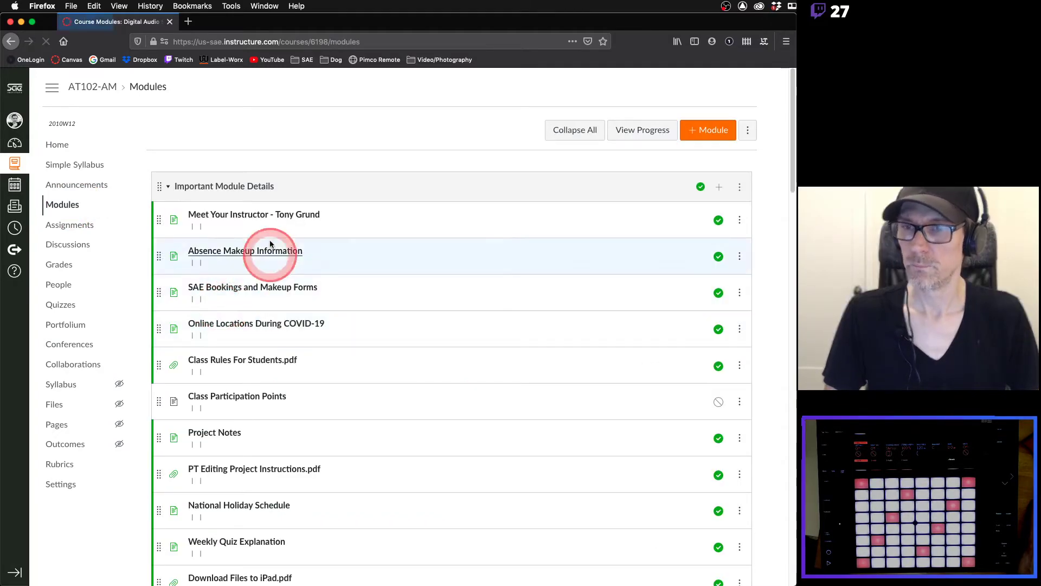
{"action": "left_click", "coordinate": [256, 188]}
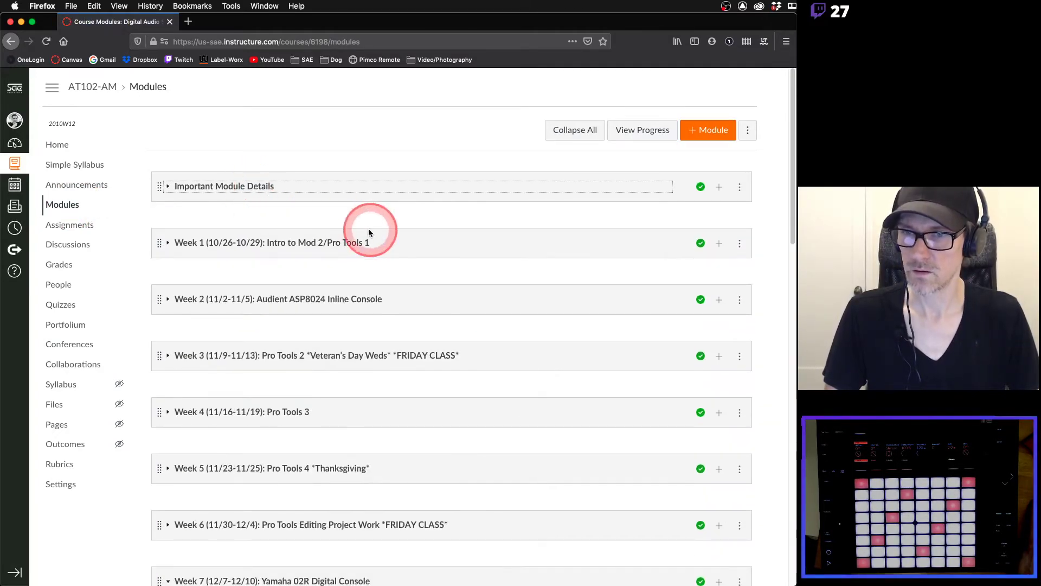
Collapse the Week 7 module, expand Week 8: Ableton Live 1, and locate Hip Hop Samples.zip under Exercises/Labs.
{"action": "scroll", "coordinate": [352, 243], "scroll_direction": "down", "scroll_amount": 7}
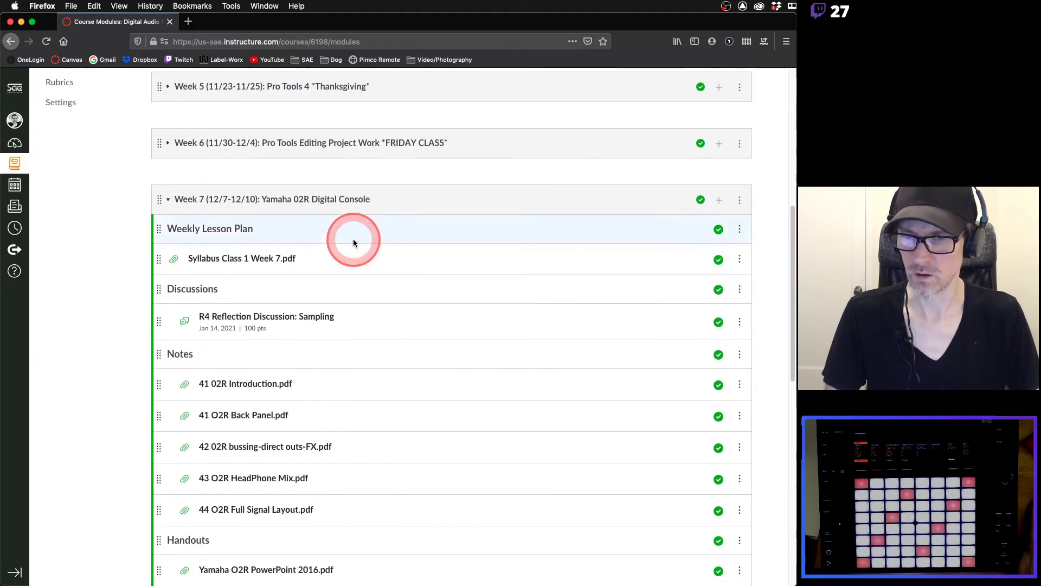
{"action": "left_click", "coordinate": [345, 206]}
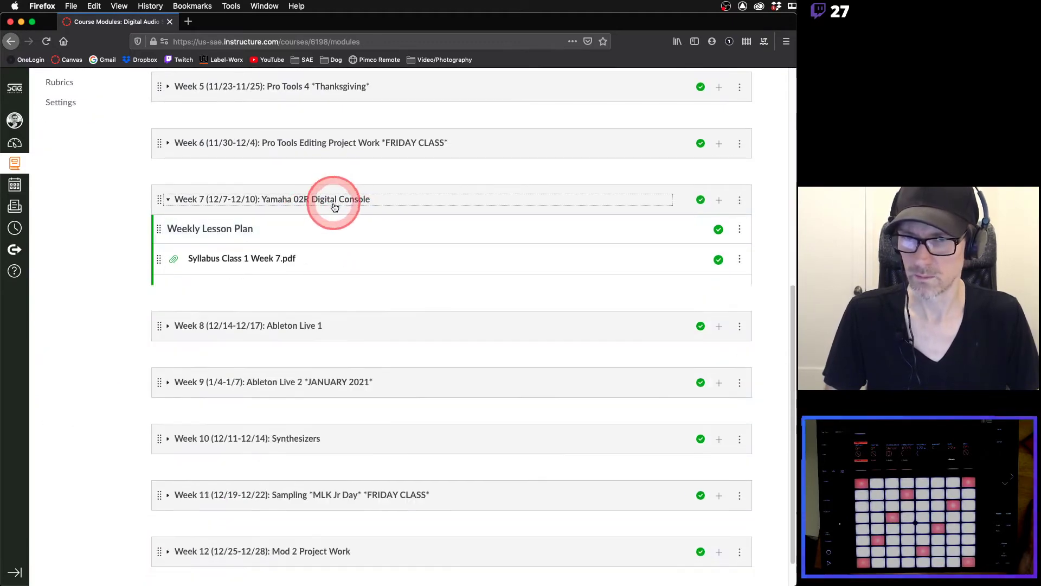
{"action": "left_click", "coordinate": [297, 289]}
{"action": "scroll", "coordinate": [505, 299], "scroll_direction": "down", "scroll_amount": 10}
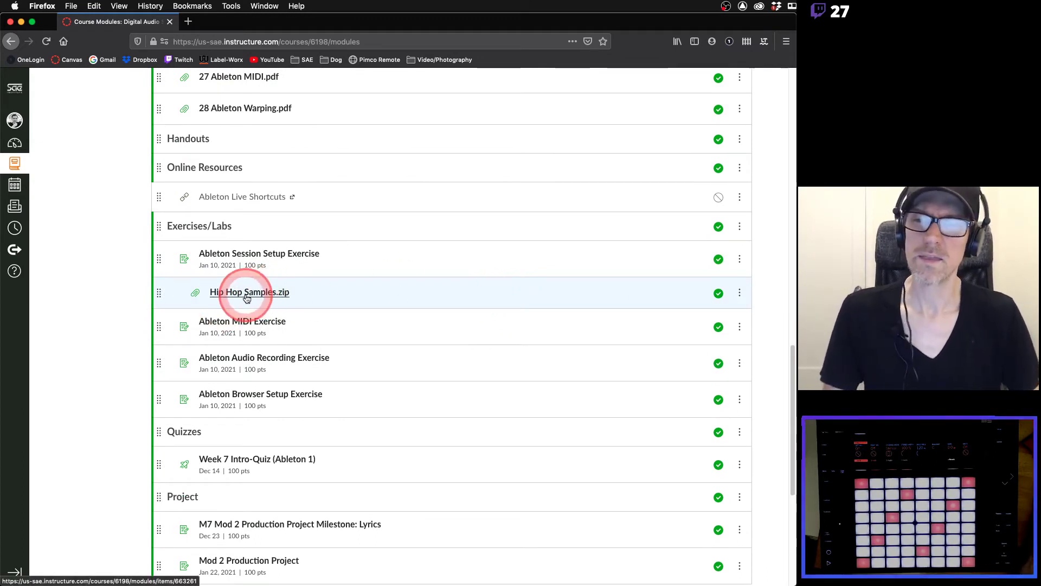
{"action": "left_click_drag", "start_coordinate": [246, 298], "coordinate": [53, 398]}
Switch back to Ableton Live and expand the Chops folder within the Loops of ClassicHipHopCuts_Wav_SP.
{"action": "key", "text": "super+Tab"}
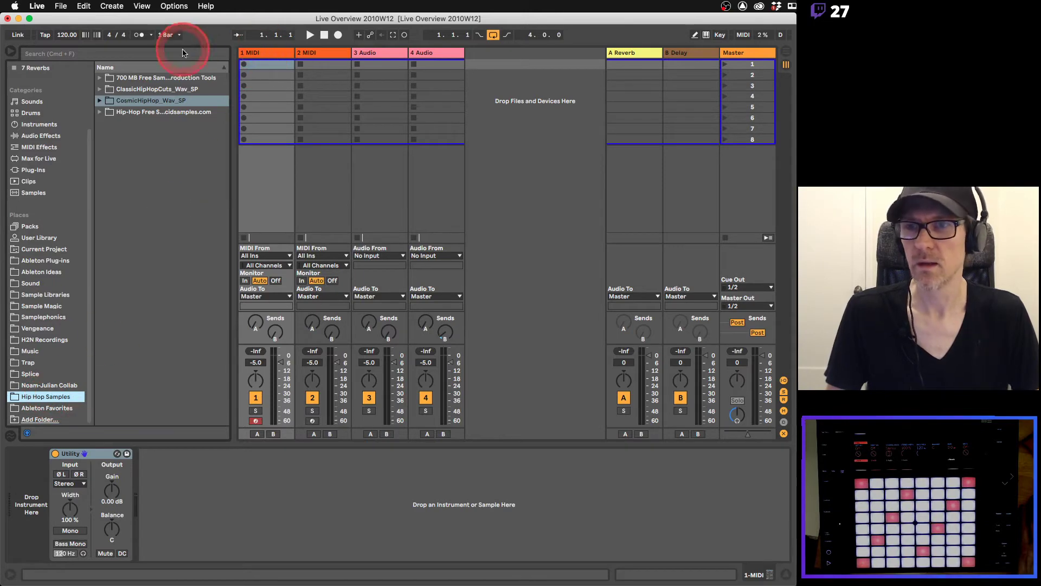
{"action": "left_click", "coordinate": [100, 90]}
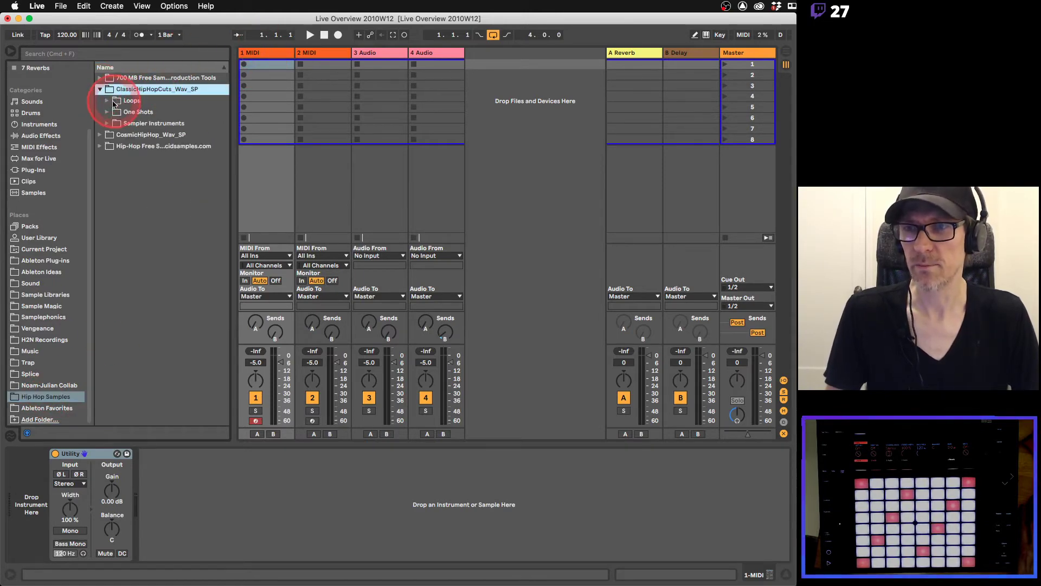
{"action": "left_click", "coordinate": [106, 100]}
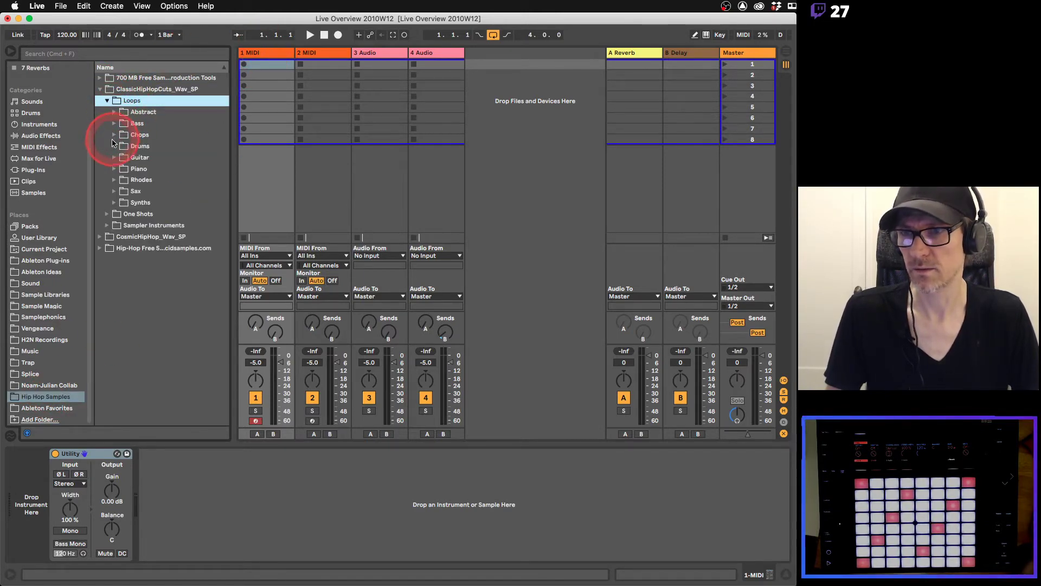
{"action": "left_click", "coordinate": [113, 135]}
Preview the 106_E_FunkChop_SP samples from 01 through 06 in the Chops folder.
{"action": "left_click", "coordinate": [140, 146]}
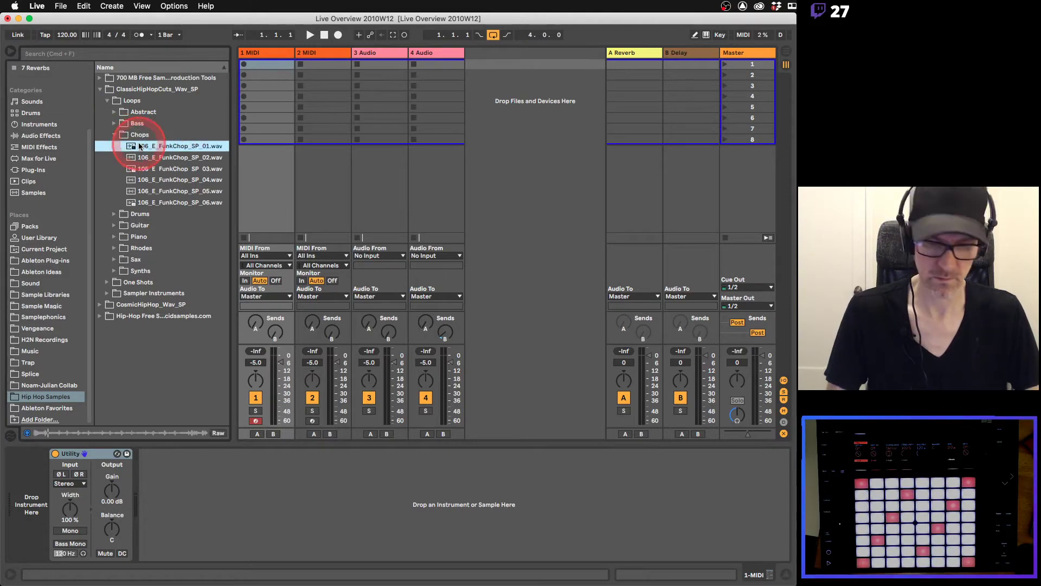
{"action": "key", "text": "Down"}
{"action": "key", "text": "Down"}
{"action": "key", "text": "Down"}
{"action": "key", "text": "Down"}
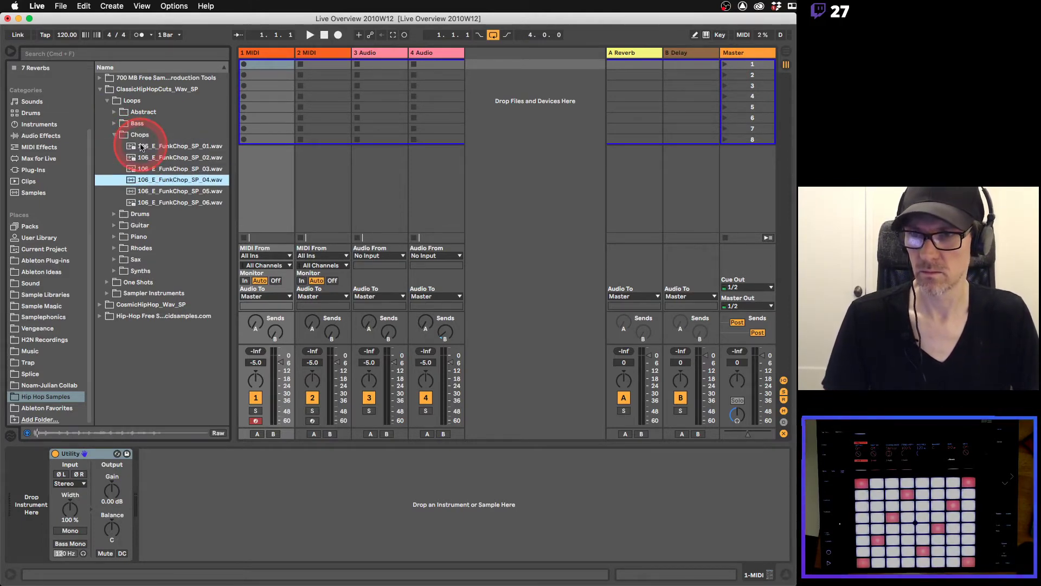
{"action": "key", "text": "Down"}
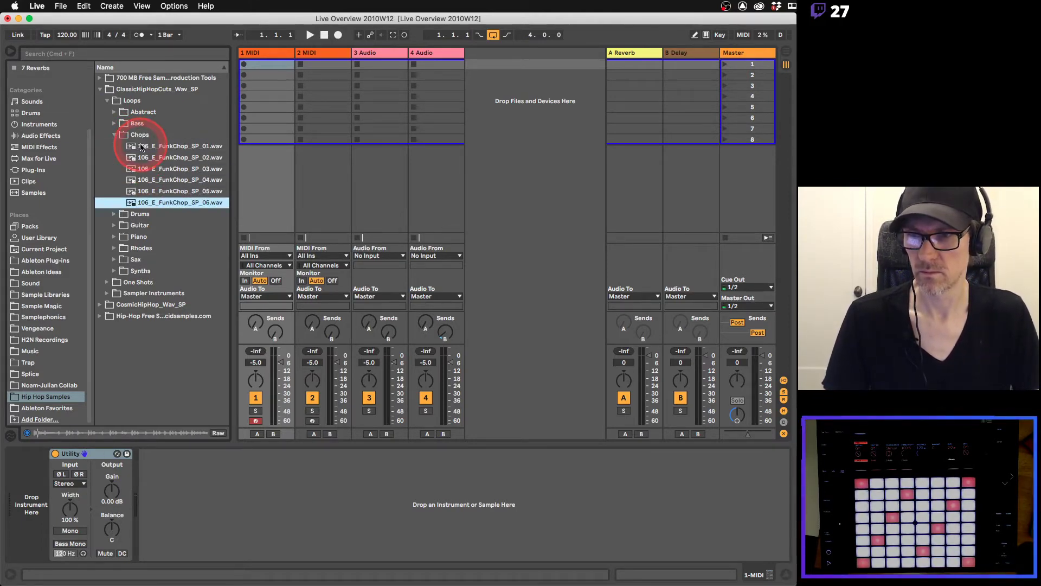
Collapse the Chops folder, expand the Drums loops folder, and preview the 87_LAWonky, 90_8bitDilla and 90_EarlyDays samples.
{"action": "left_click", "coordinate": [113, 134]}
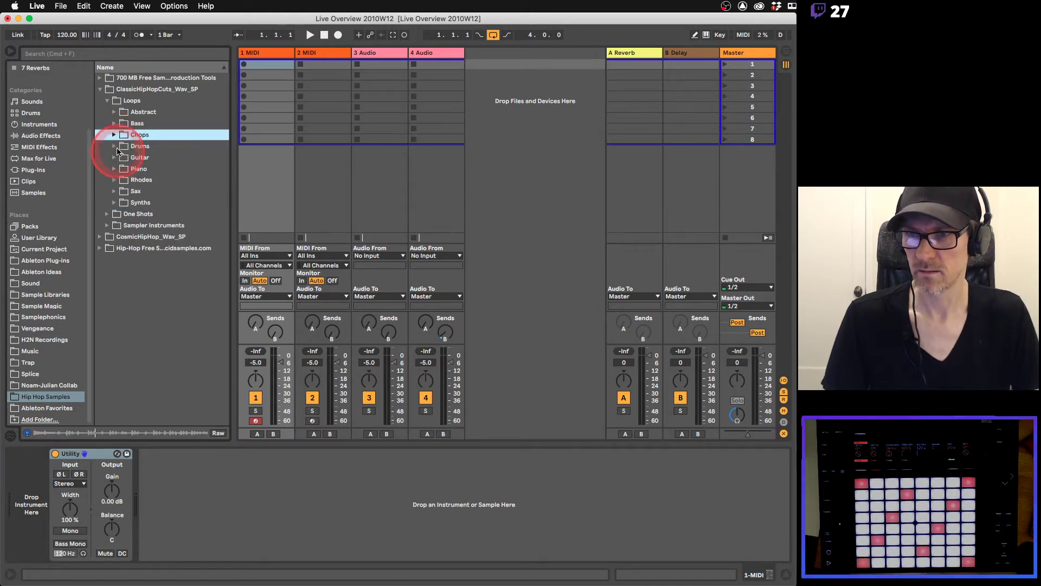
{"action": "left_click", "coordinate": [115, 146]}
{"action": "left_click", "coordinate": [155, 181]}
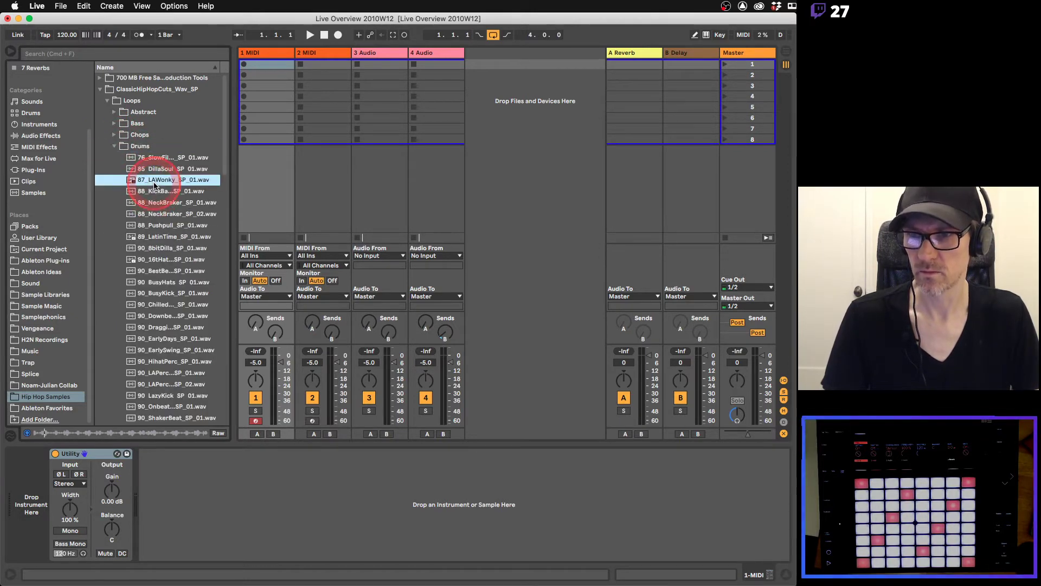
{"action": "left_click", "coordinate": [156, 248]}
{"action": "scroll", "coordinate": [168, 303], "scroll_direction": "down", "scroll_amount": 2}
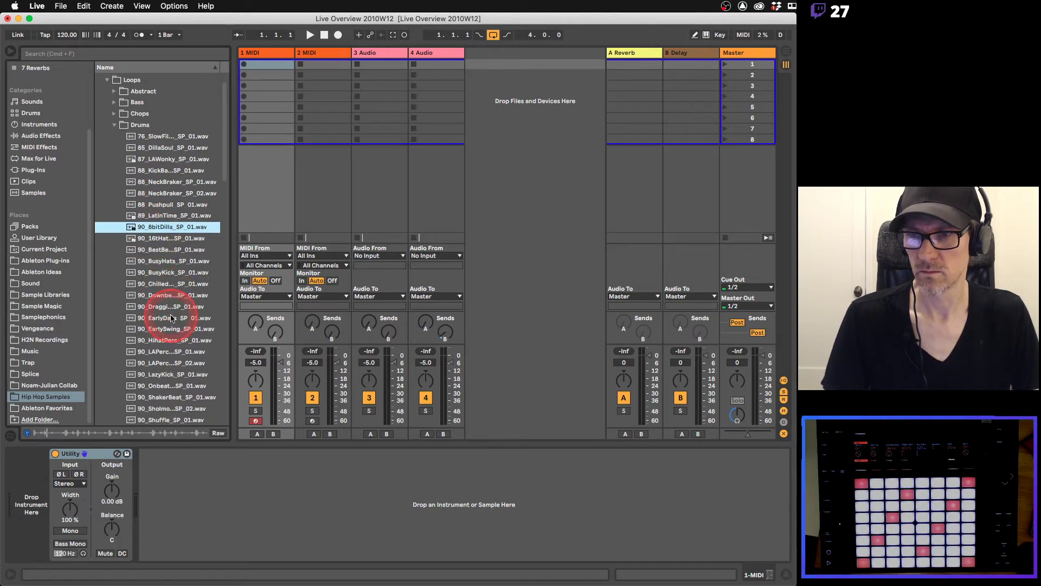
{"action": "scroll", "coordinate": [171, 318], "scroll_direction": "down", "scroll_amount": 5}
{"action": "left_click", "coordinate": [166, 237]}
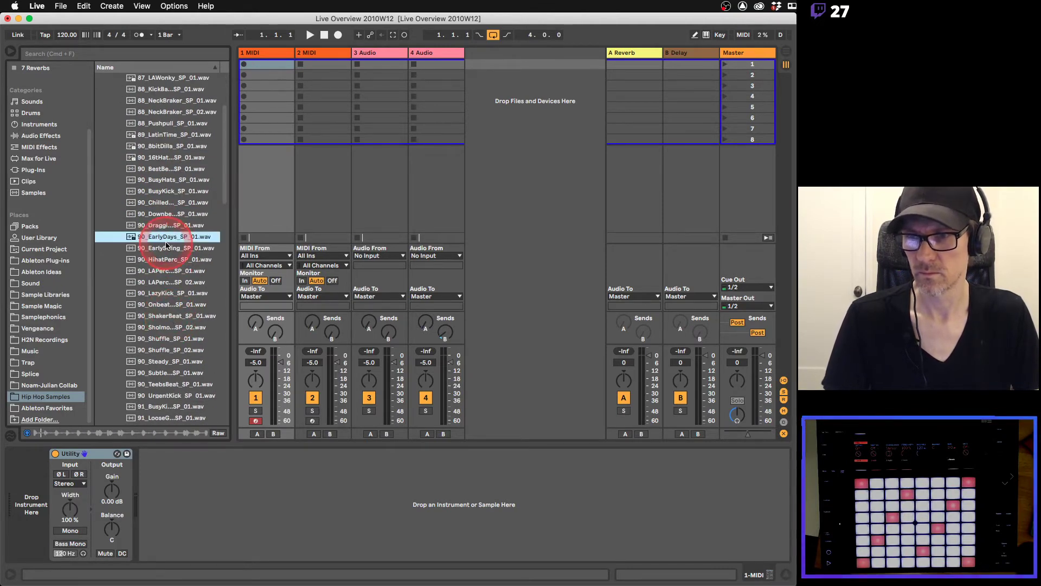
Preview drum loops further down the folder, including 96_Doomstyle, 95_Witnes…, 95_PhatSwing and 95_PifftSnare.
{"action": "scroll", "coordinate": [160, 273], "scroll_direction": "down", "scroll_amount": 20}
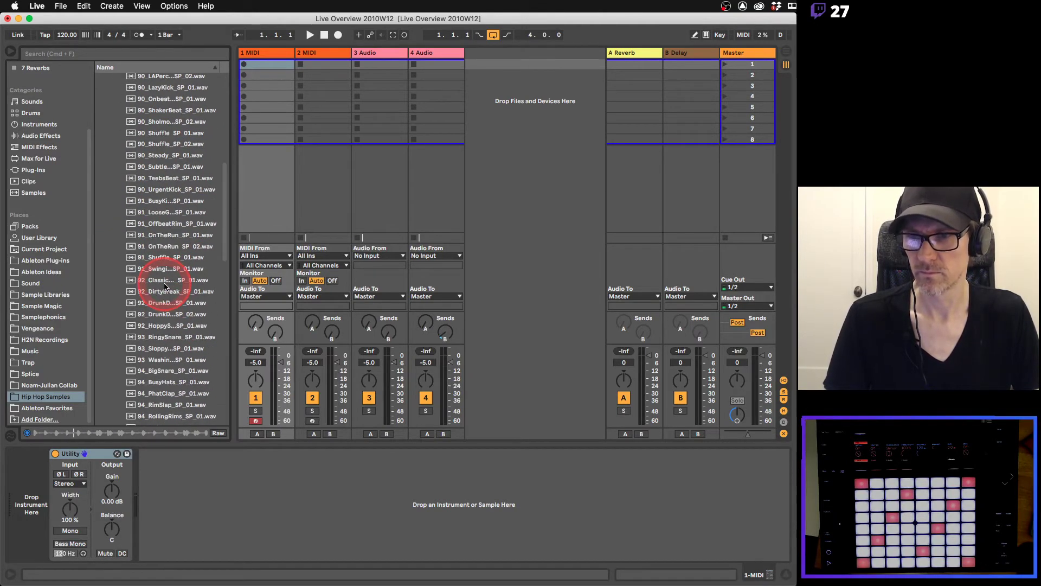
{"action": "left_click", "coordinate": [162, 239]}
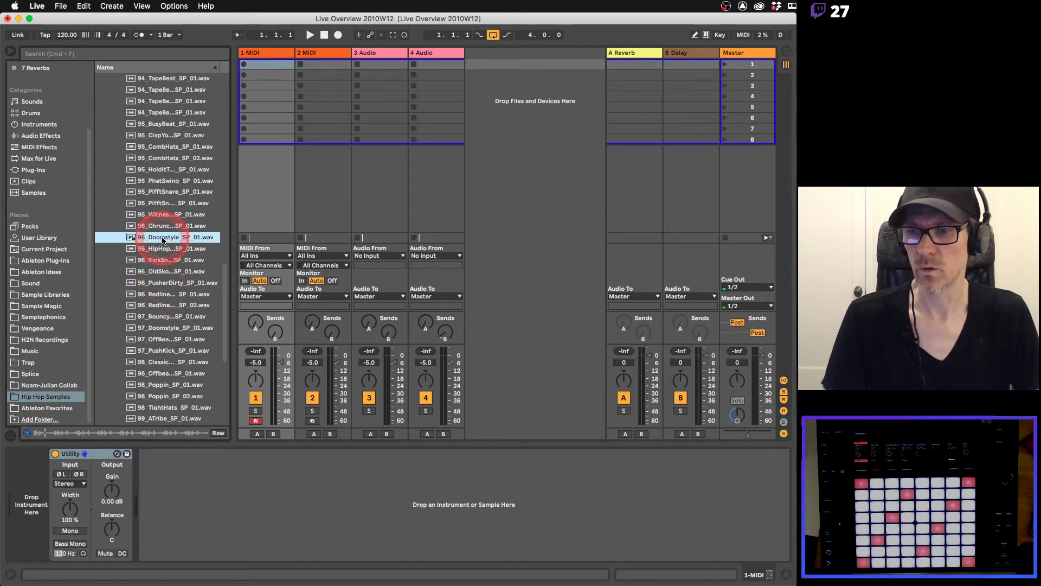
{"action": "left_click", "coordinate": [160, 227]}
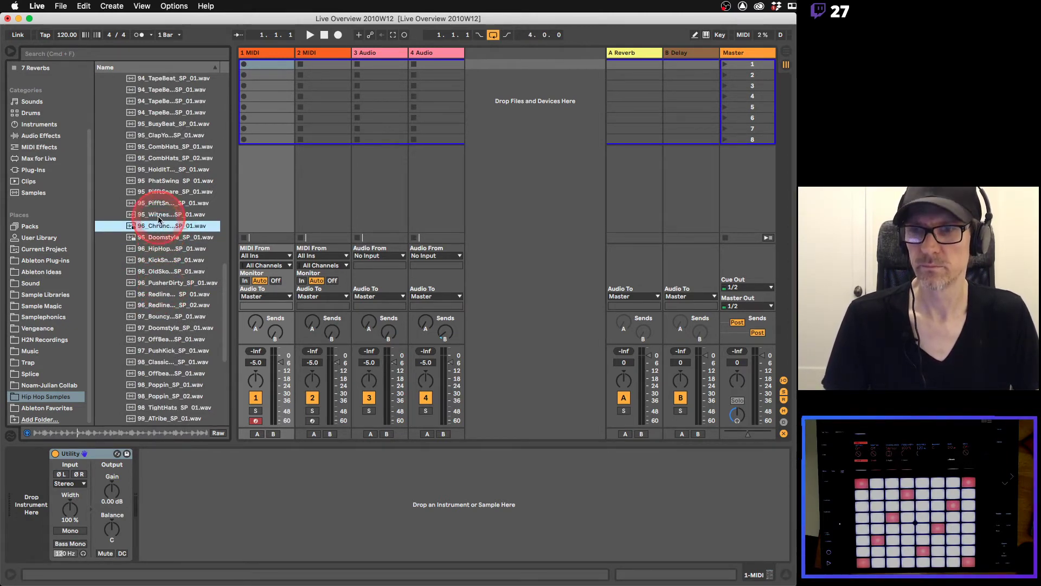
{"action": "left_click", "coordinate": [159, 216]}
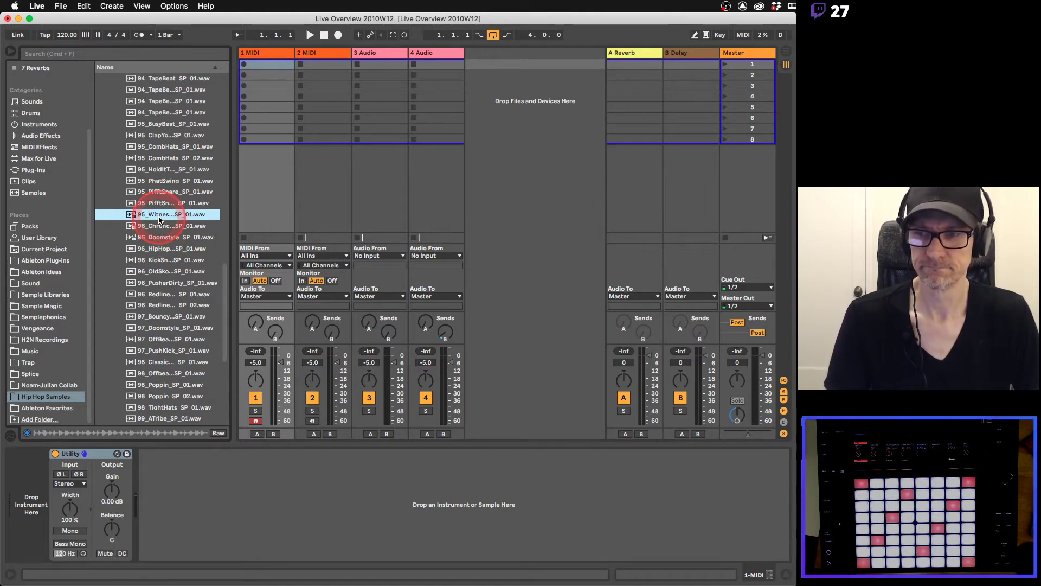
{"action": "left_click", "coordinate": [161, 204]}
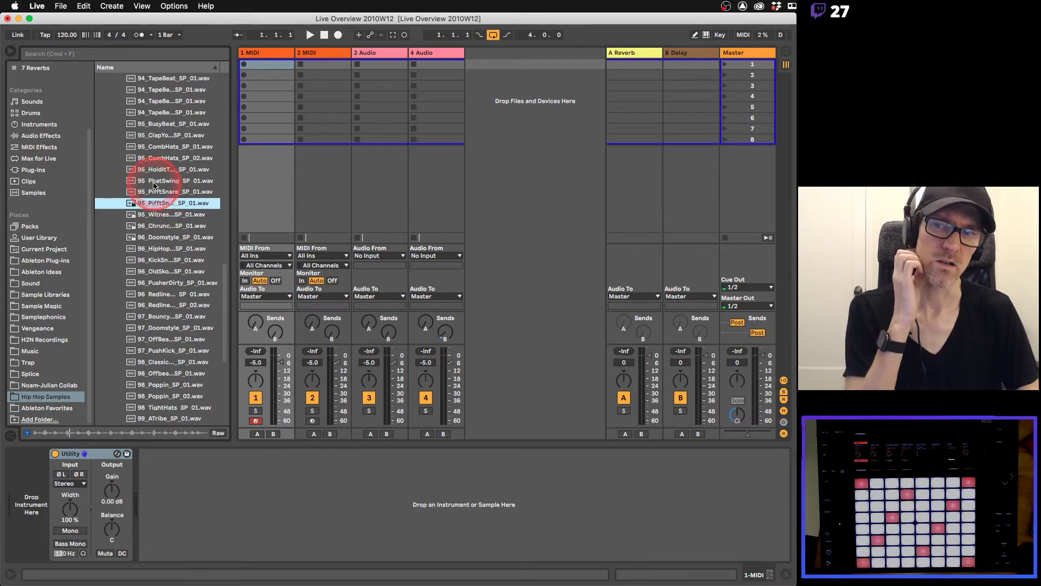
{"action": "left_click", "coordinate": [152, 182]}
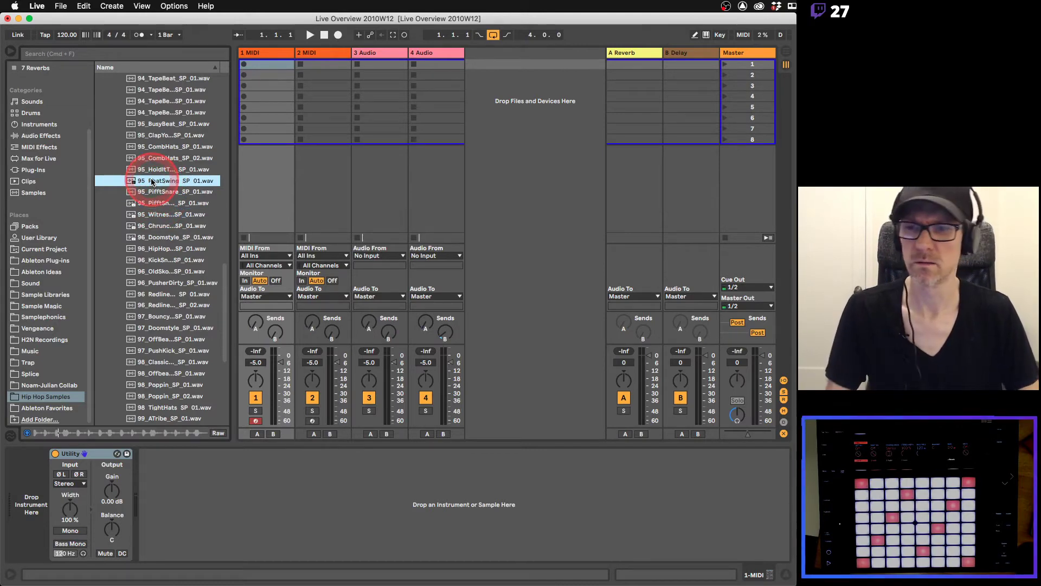
{"action": "left_click", "coordinate": [156, 193]}
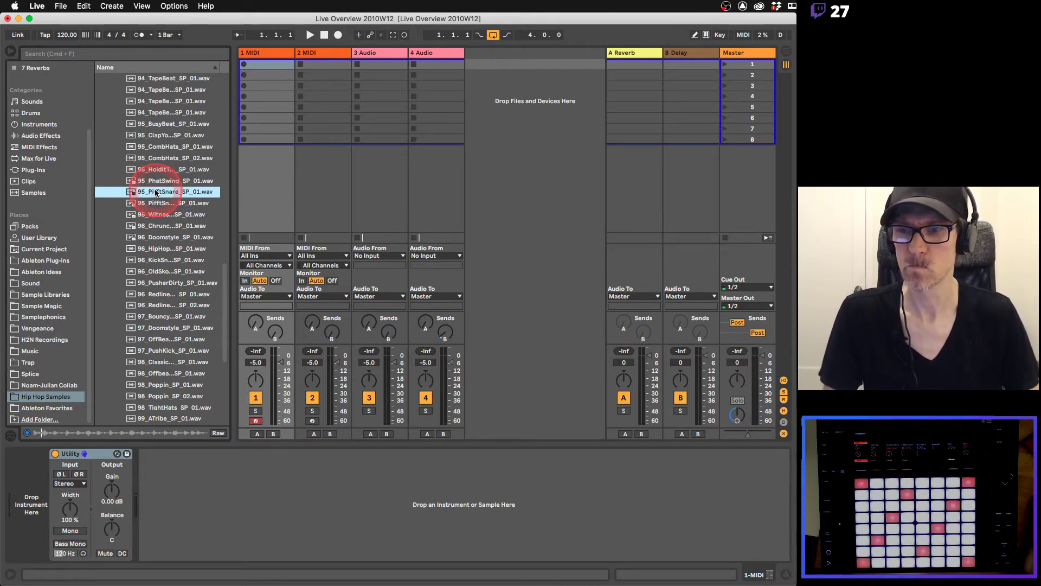
Preview 96_OldSkoolBeat_SP_01, load it into the first clip slot of the 3 Audio track, and launch it.
{"action": "left_click", "coordinate": [156, 271]}
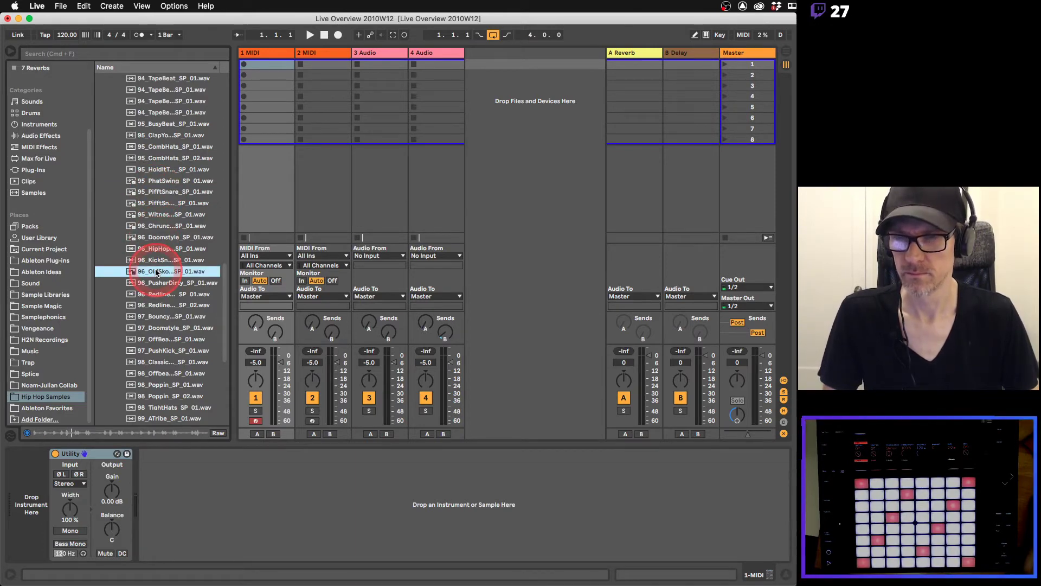
{"action": "left_click_drag", "start_coordinate": [156, 271], "coordinate": [357, 67]}
{"action": "left_click", "coordinate": [357, 66]}
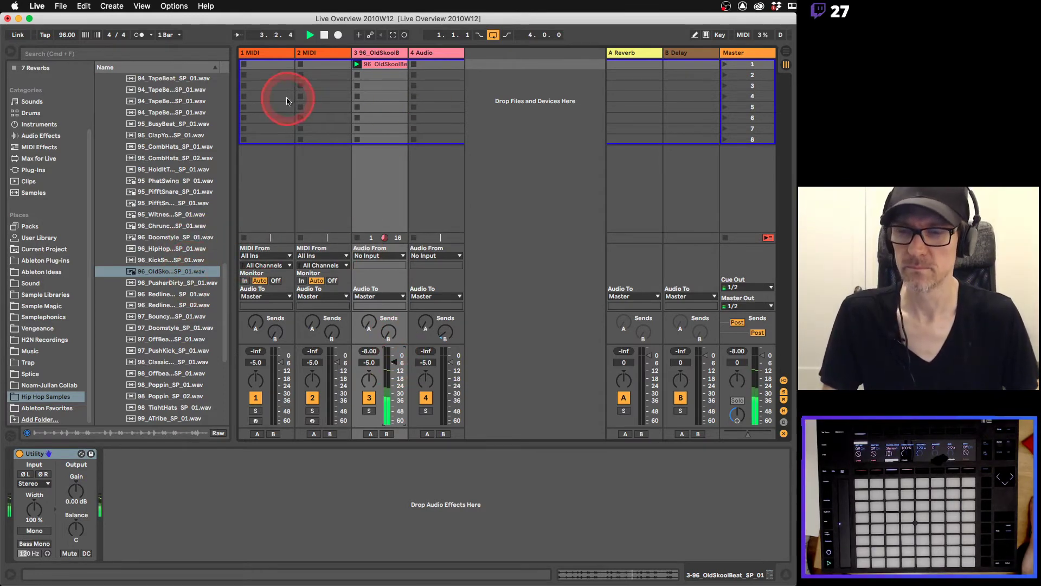
Load the four 97 BPM drum loops from 97_BouncyOffbeat through 97_PushKick into slots 2 to 5 of the third track.
{"action": "left_click", "coordinate": [160, 317]}
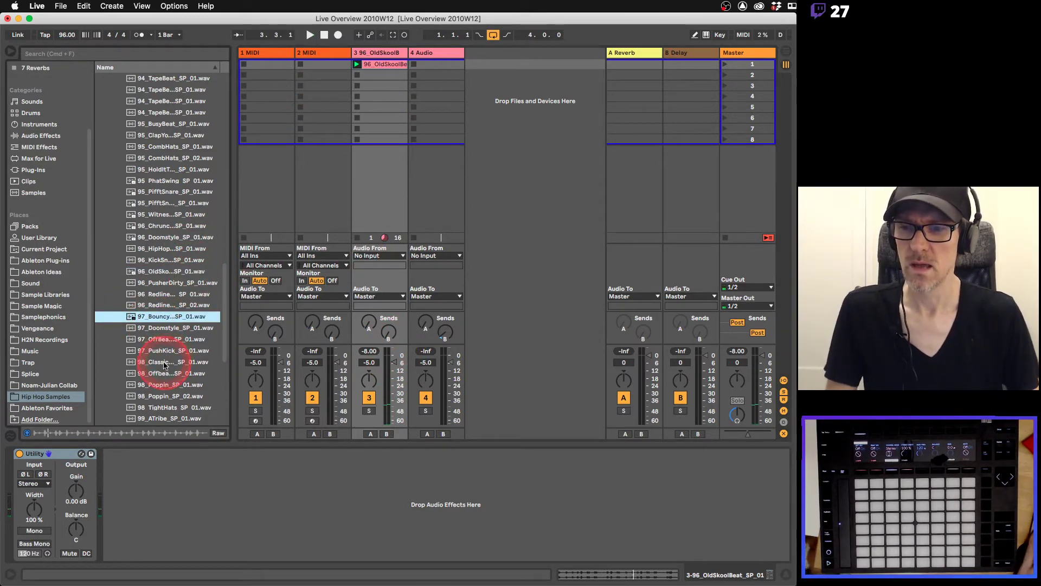
{"action": "left_click", "coordinate": [161, 350], "text": "shift"}
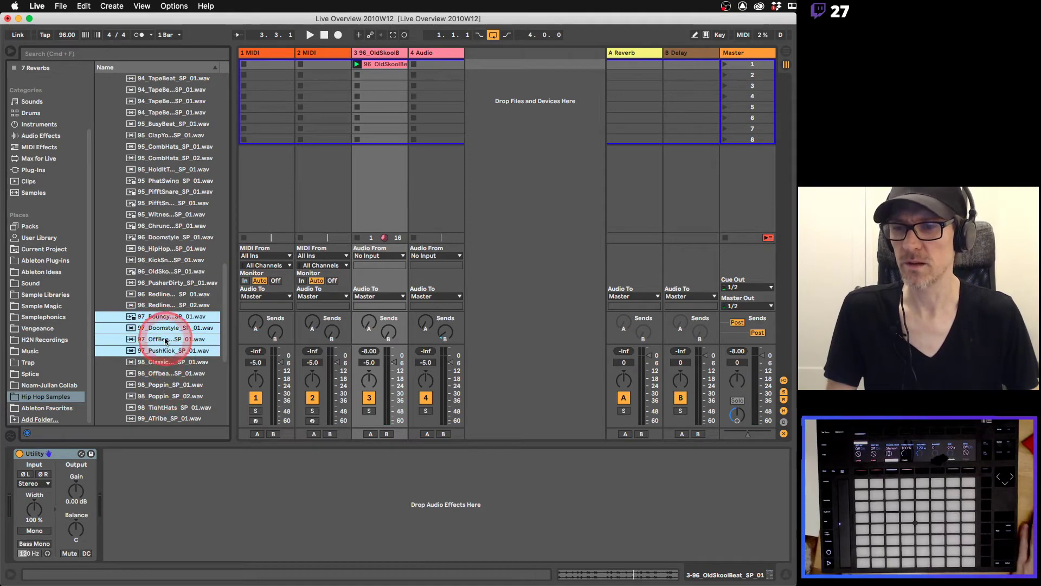
{"action": "left_click_drag", "start_coordinate": [158, 325], "coordinate": [383, 87]}
Turn on the metronome, play the 96_OldSkoolBeat clip against it, and select the 97_BouncyOffbeat clip.
{"action": "left_click", "coordinate": [368, 65]}
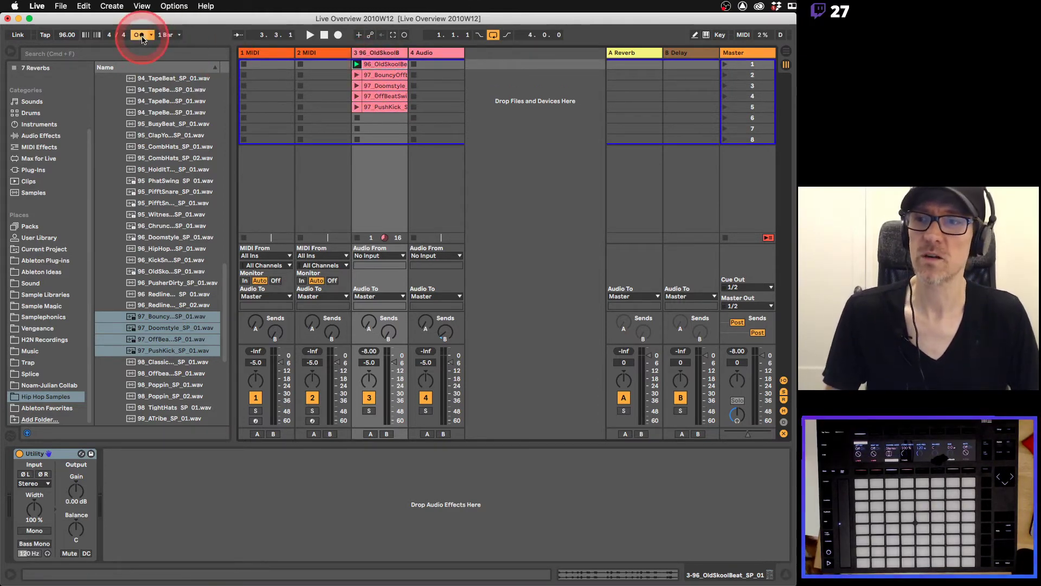
{"action": "left_click", "coordinate": [378, 62]}
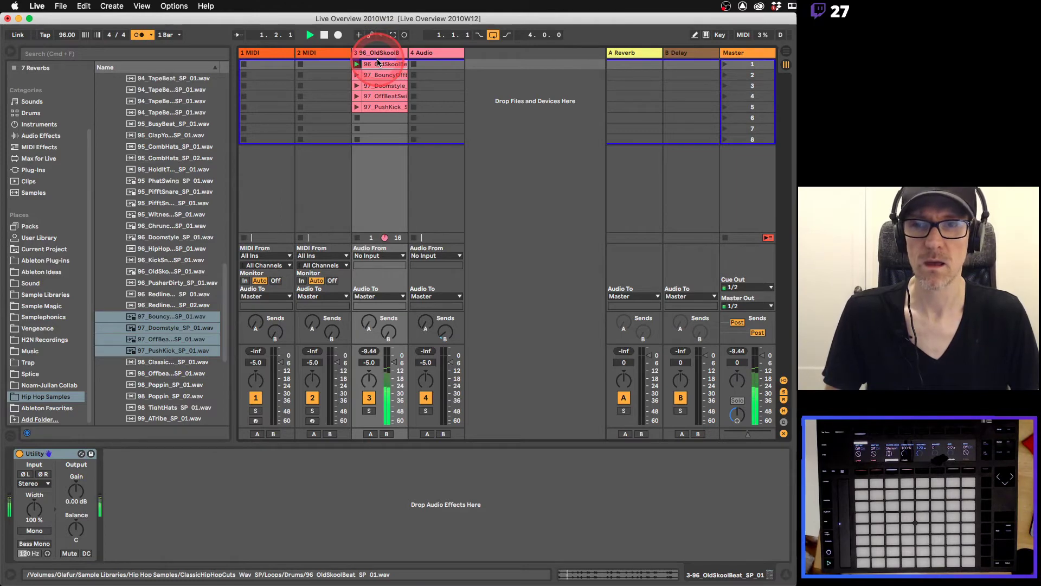
{"action": "left_click", "coordinate": [377, 76]}
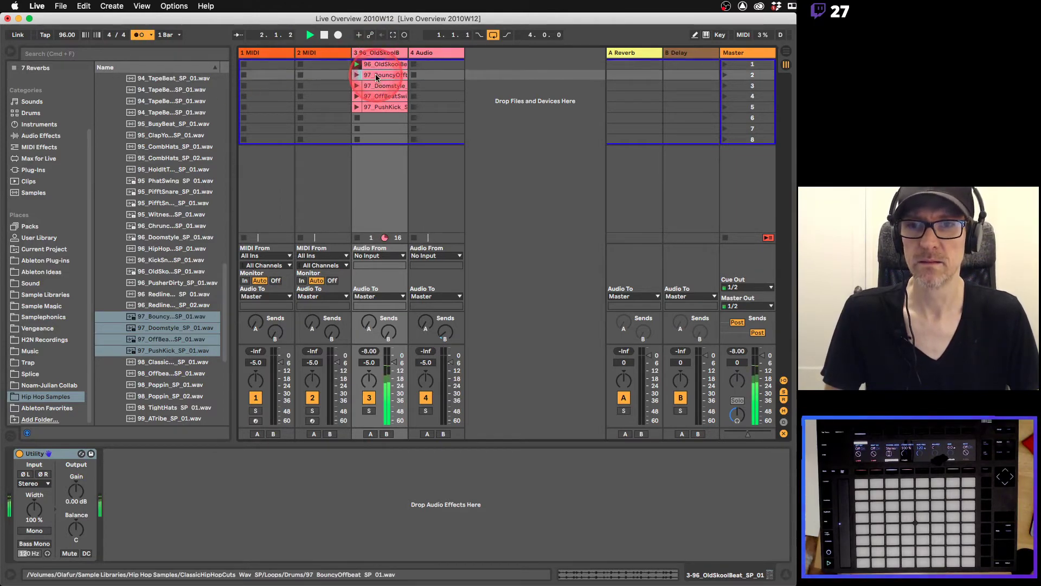
{"action": "left_click_drag", "start_coordinate": [377, 77], "coordinate": [406, 93]}
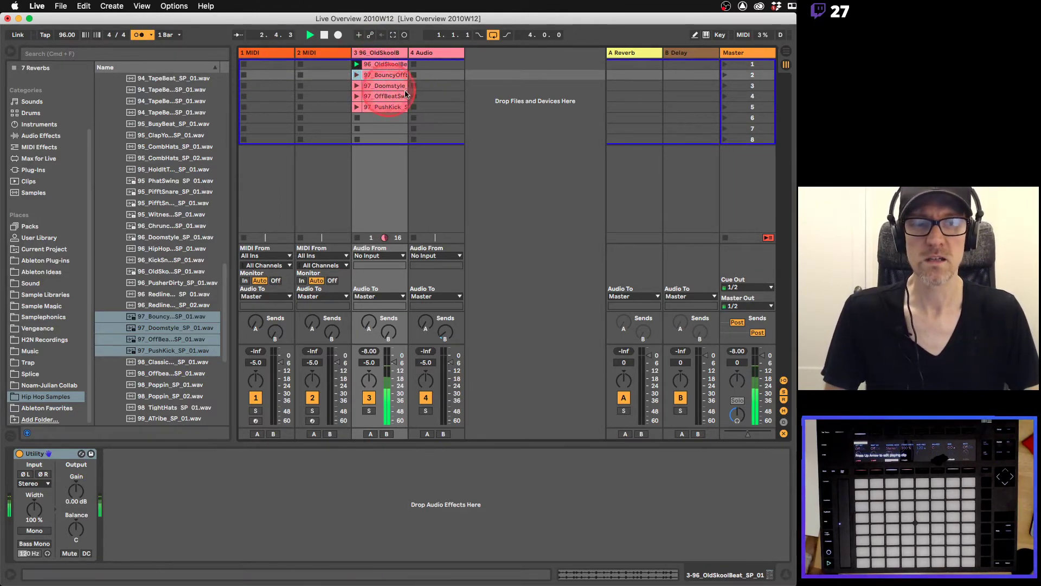
{"action": "left_click", "coordinate": [349, 174]}
Launch the 97_BouncyOffbeat, 97_Doomstyle, 97_OffBeatSwi… and 97_PushKick clips one after another to audition them.
{"action": "left_click", "coordinate": [356, 76]}
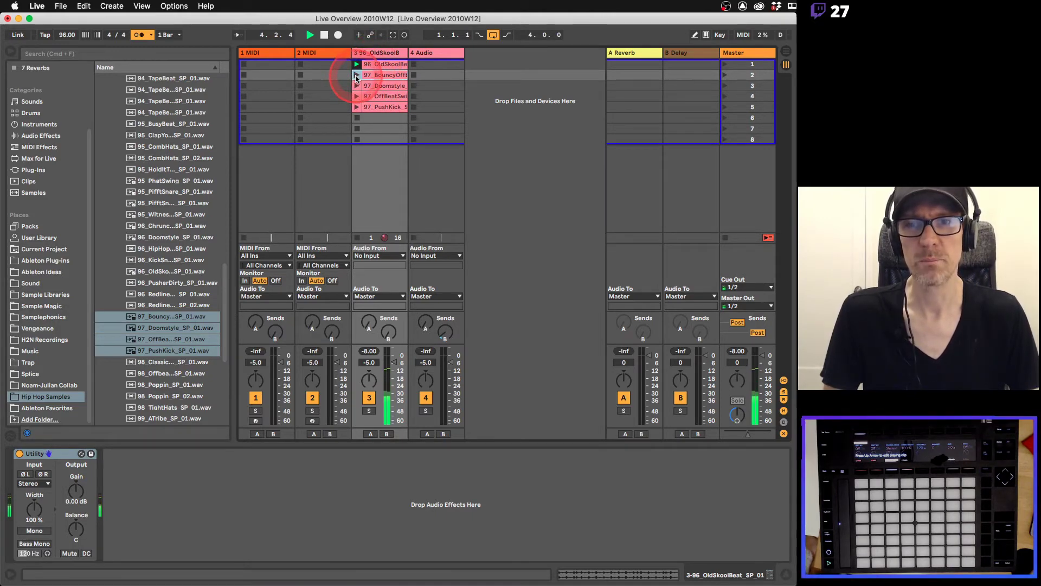
{"action": "left_click", "coordinate": [363, 80]}
{"action": "left_click", "coordinate": [357, 85]}
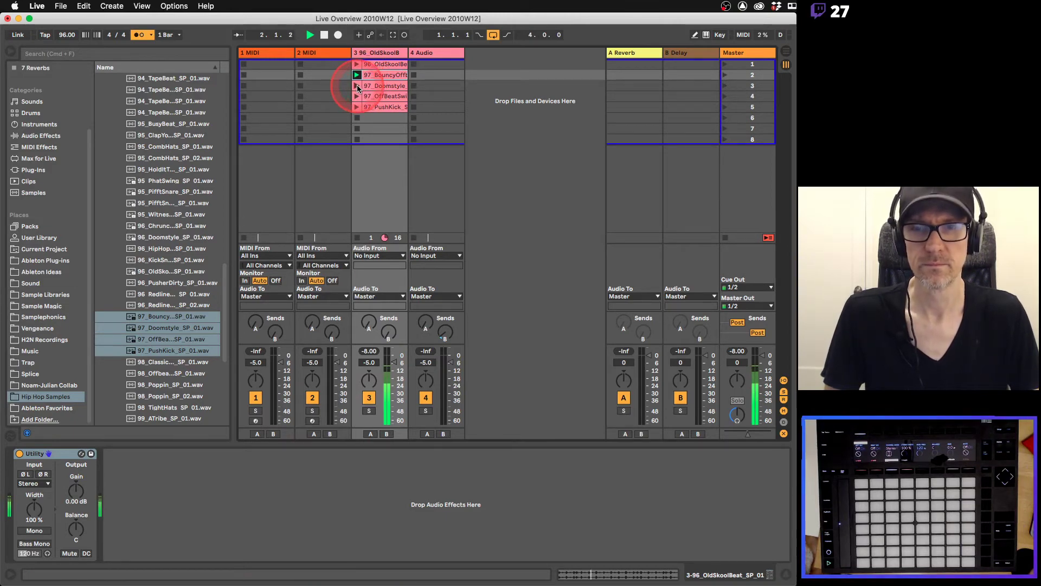
{"action": "left_click", "coordinate": [358, 87]}
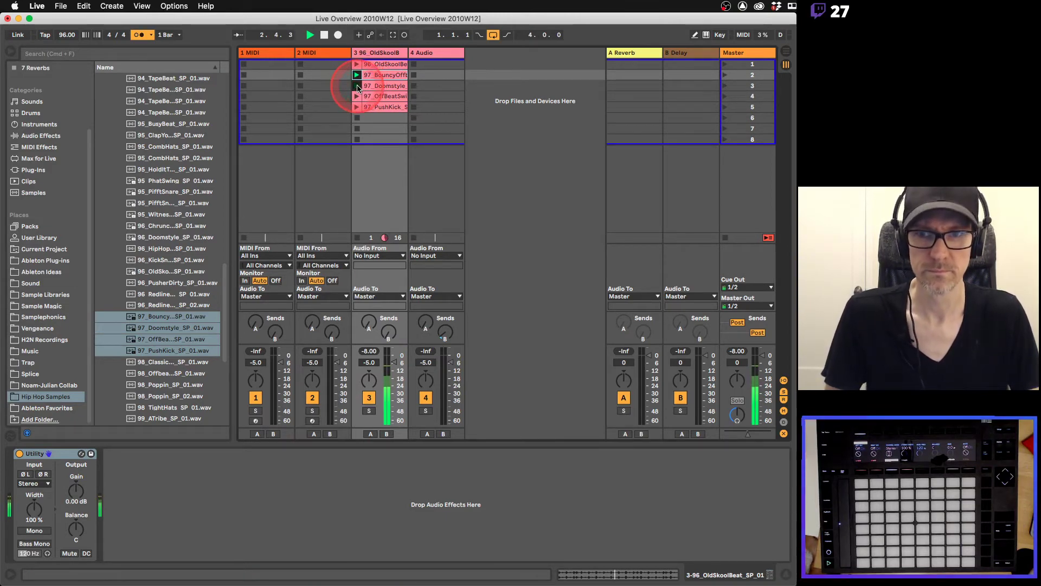
{"action": "left_click", "coordinate": [357, 97]}
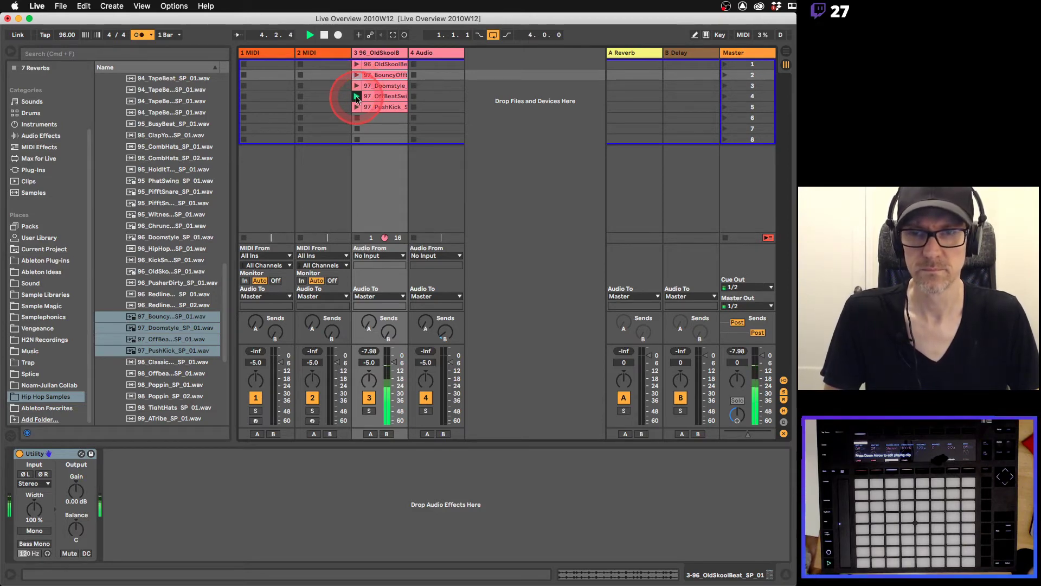
{"action": "left_click", "coordinate": [357, 109]}
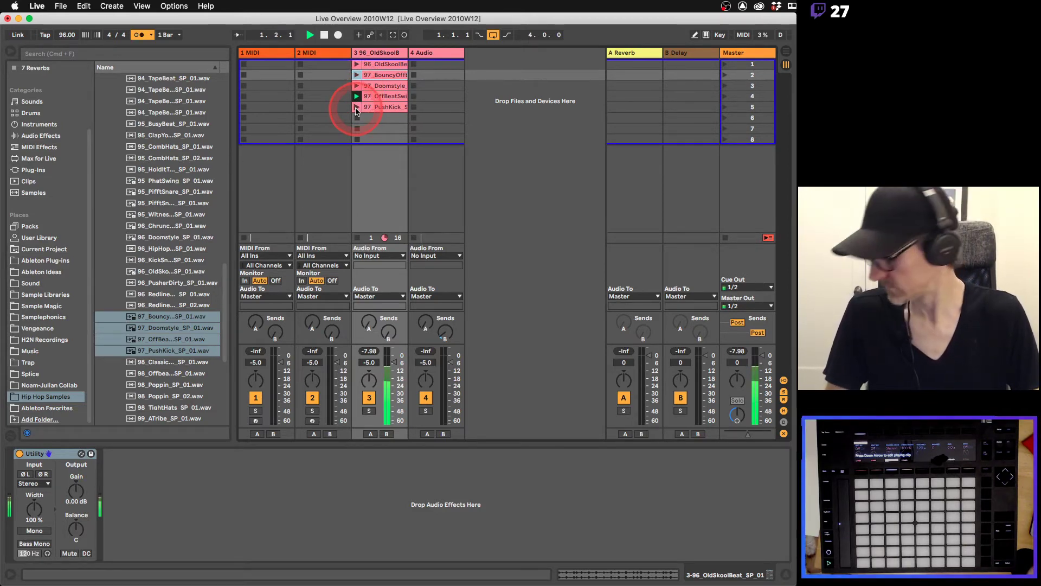
{"action": "left_click", "coordinate": [357, 109]}
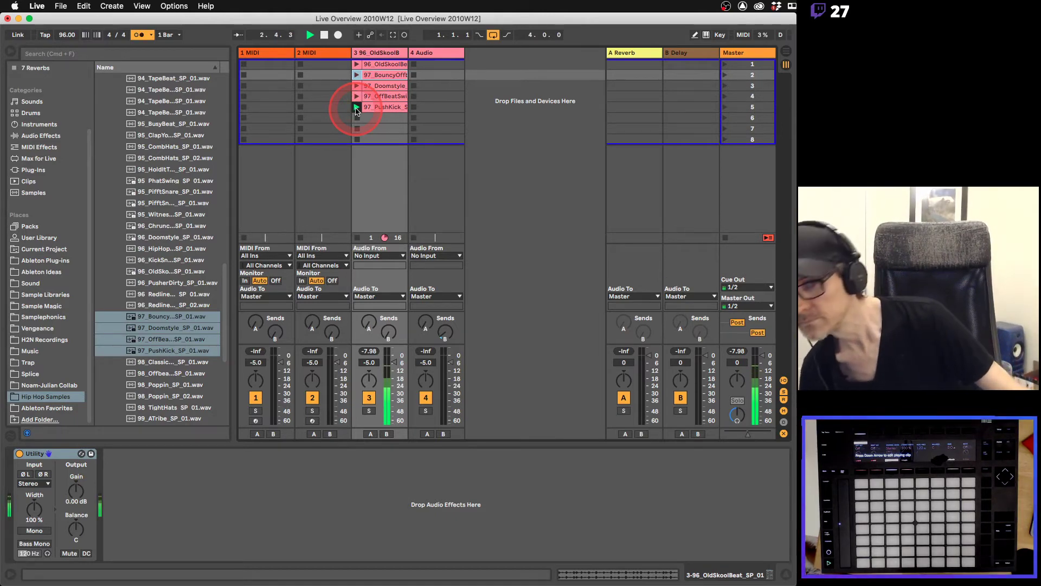
Alternate playback between the 97_BouncyOffbeat and 97_PushKick clips, finishing with the 96_OldSkoolBeat clip.
{"action": "left_click", "coordinate": [357, 74]}
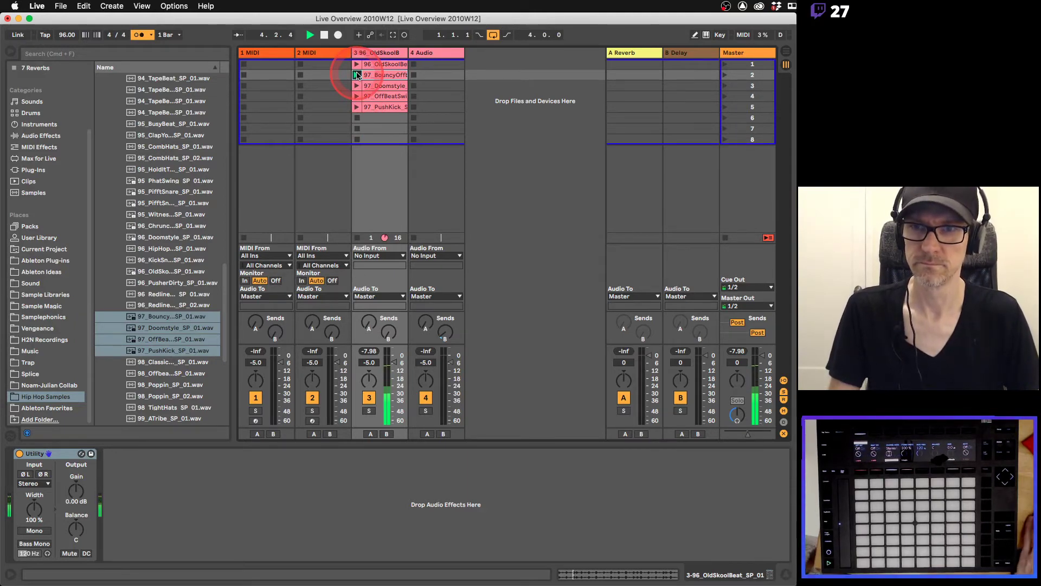
{"action": "left_click", "coordinate": [351, 109]}
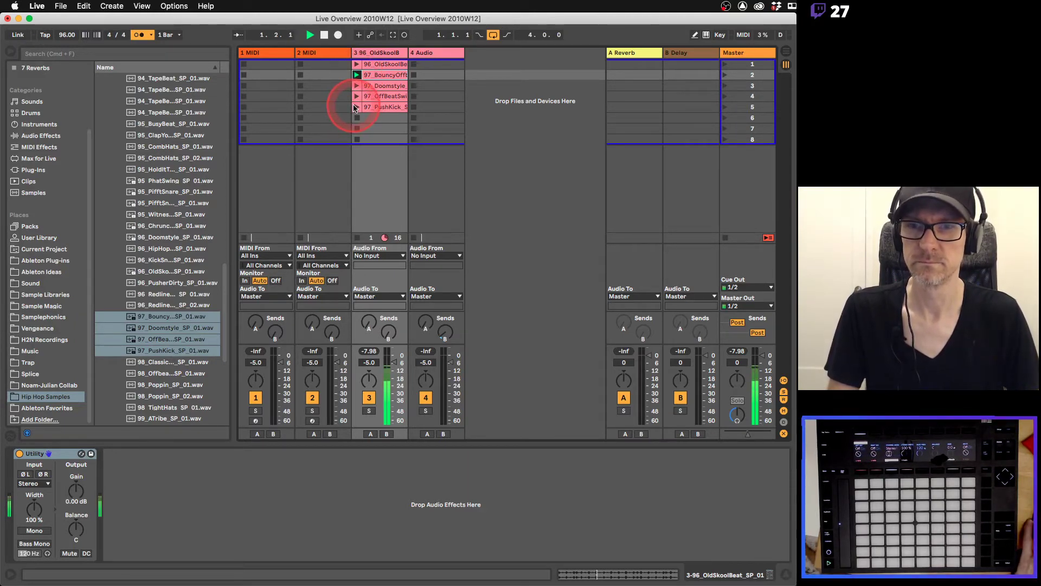
{"action": "left_click", "coordinate": [357, 75]}
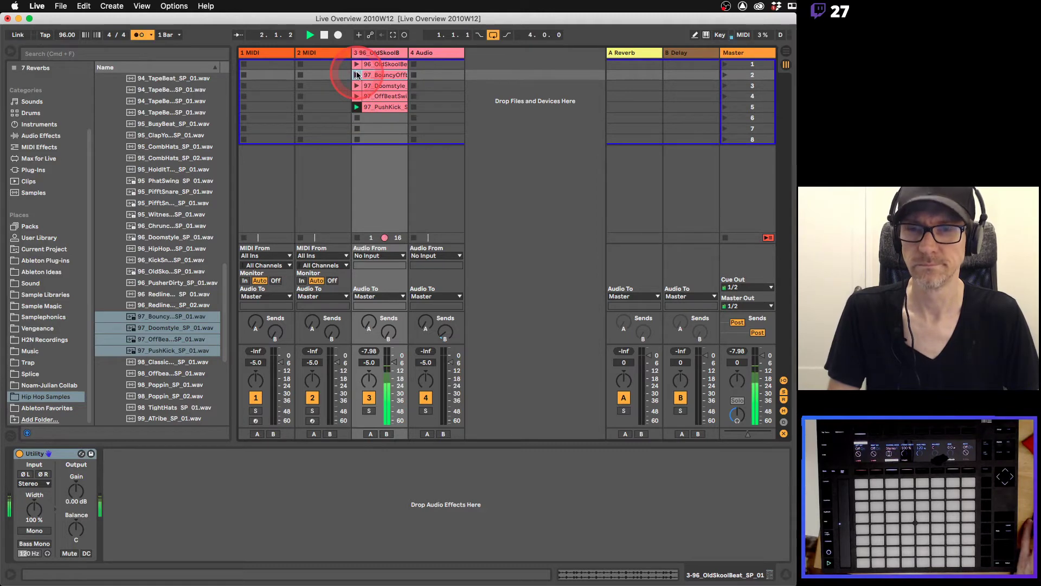
{"action": "left_click", "coordinate": [356, 65]}
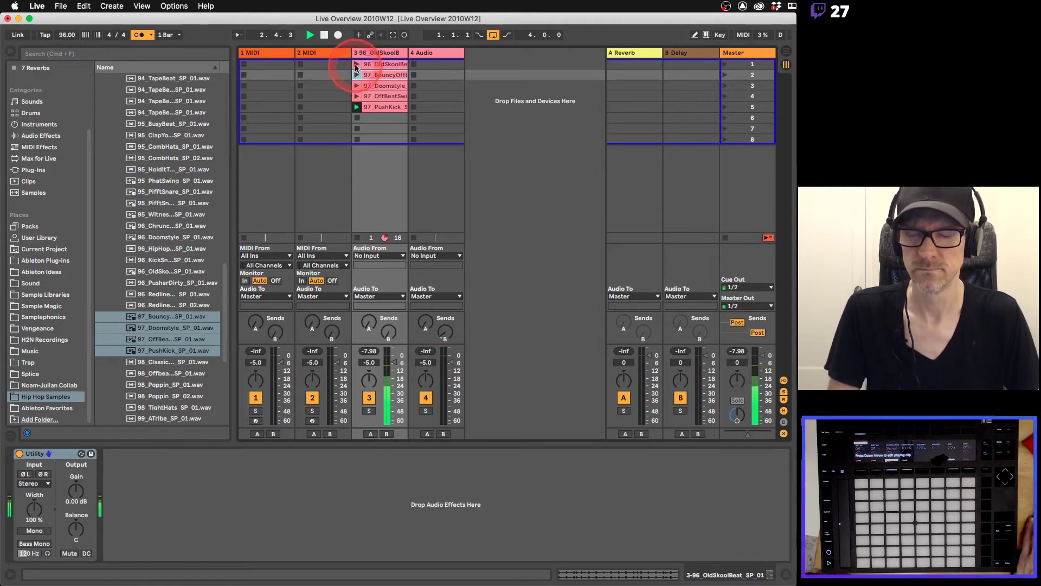
{"action": "left_click", "coordinate": [362, 64]}
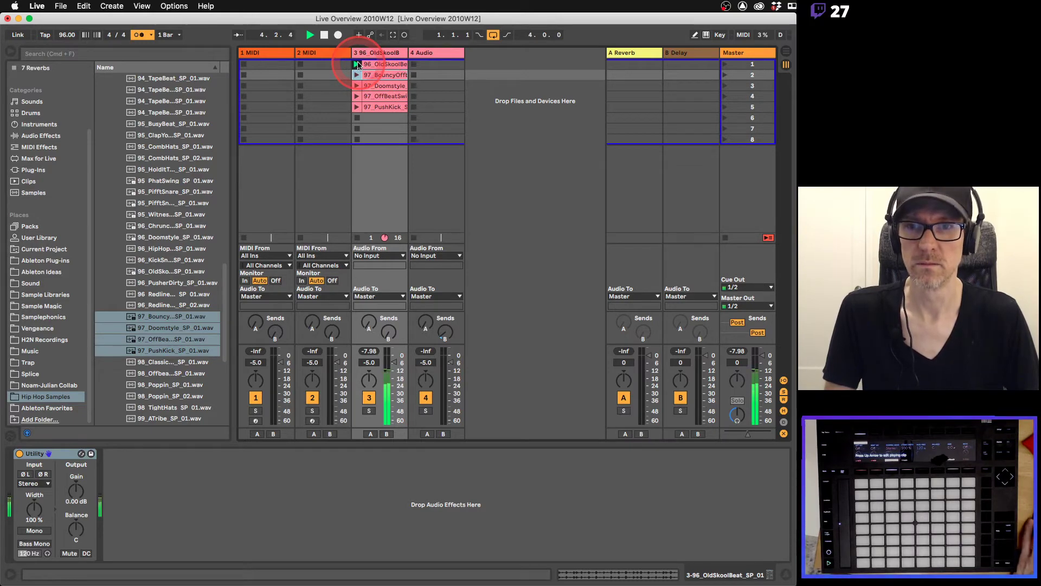
Delete the 97_Doomstyle and 97_OffBeatSwi… clips from slots 3 and 4 of the third track.
{"action": "left_click", "coordinate": [384, 87]}
{"action": "left_click", "coordinate": [382, 96], "text": "shift"}
{"action": "key", "text": "Delete"}
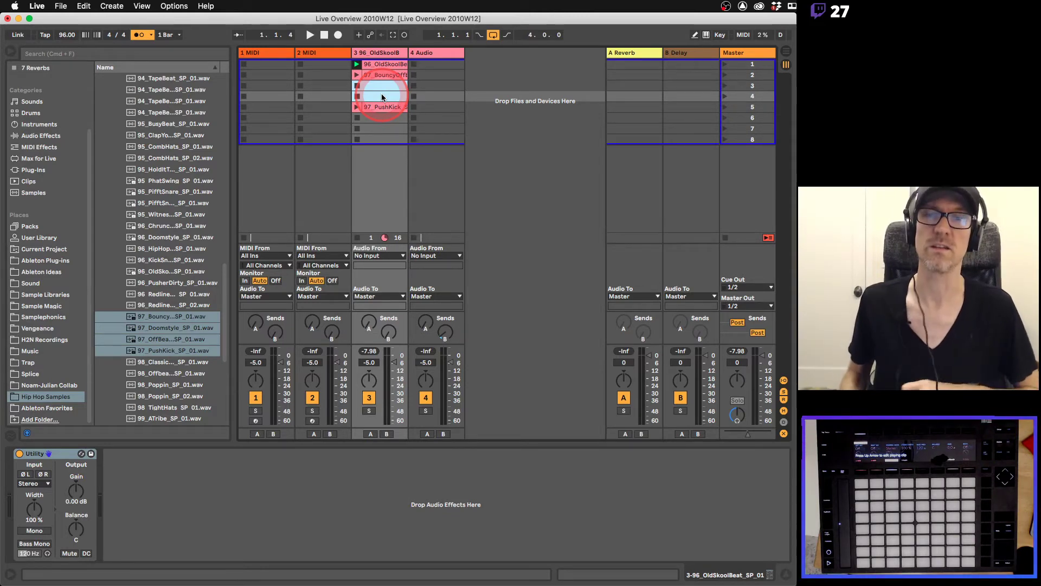
{"action": "left_click_drag", "start_coordinate": [382, 97], "coordinate": [407, 91]}
Restart 96_OldSkoolBeat, switch to 97_BouncyOffbeat and back, launch 97_PushKick, and select the 96_OldSkoolBeat clip.
{"action": "left_click", "coordinate": [379, 67]}
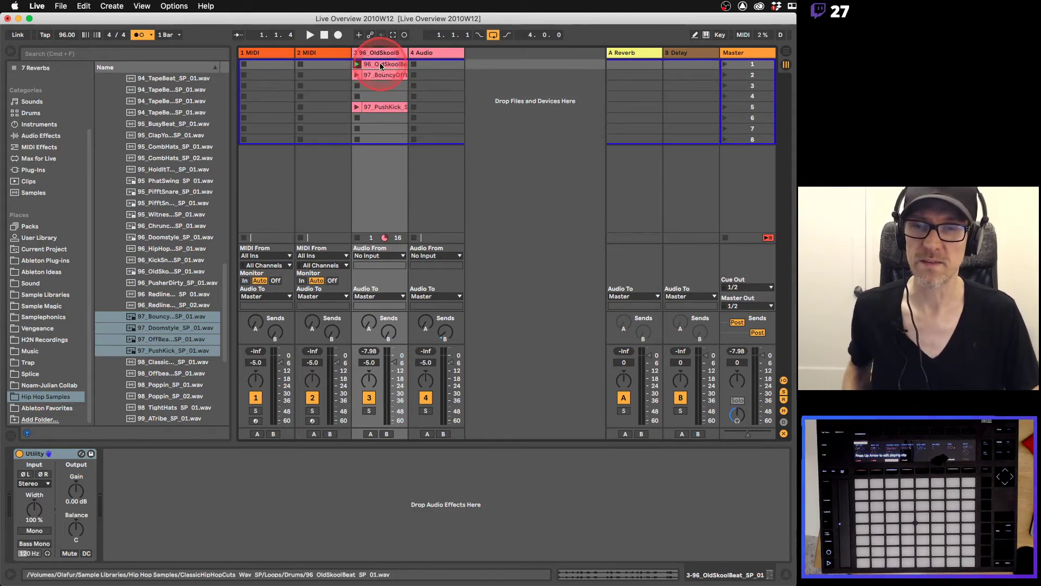
{"action": "left_click", "coordinate": [363, 67]}
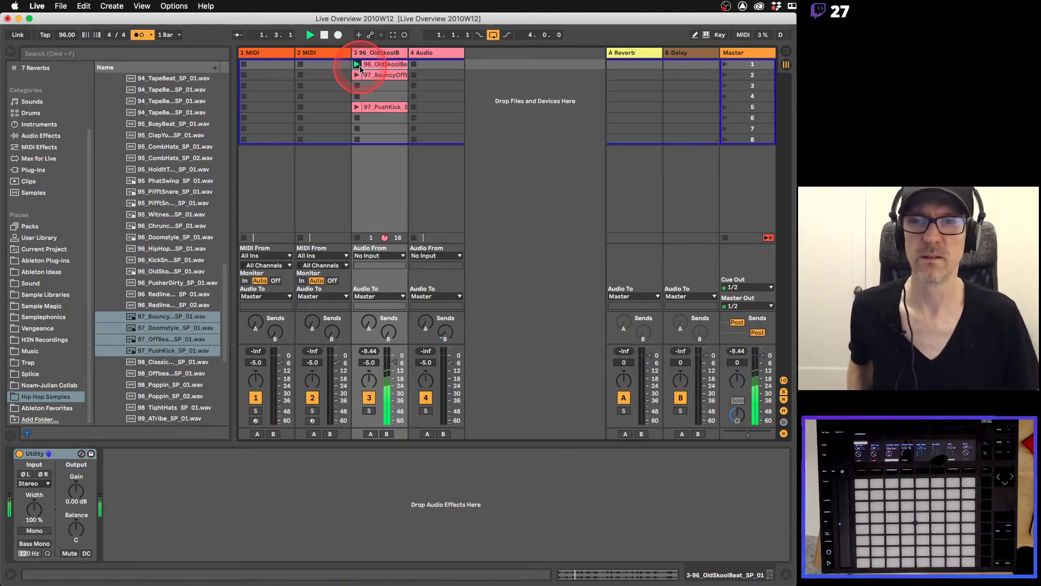
{"action": "left_click", "coordinate": [357, 75]}
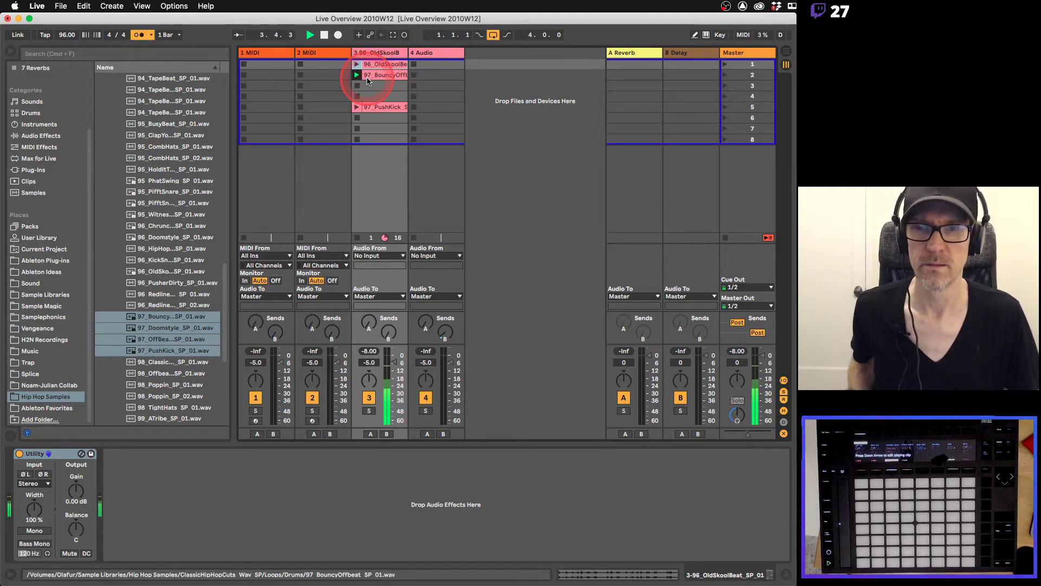
{"action": "left_click", "coordinate": [358, 64]}
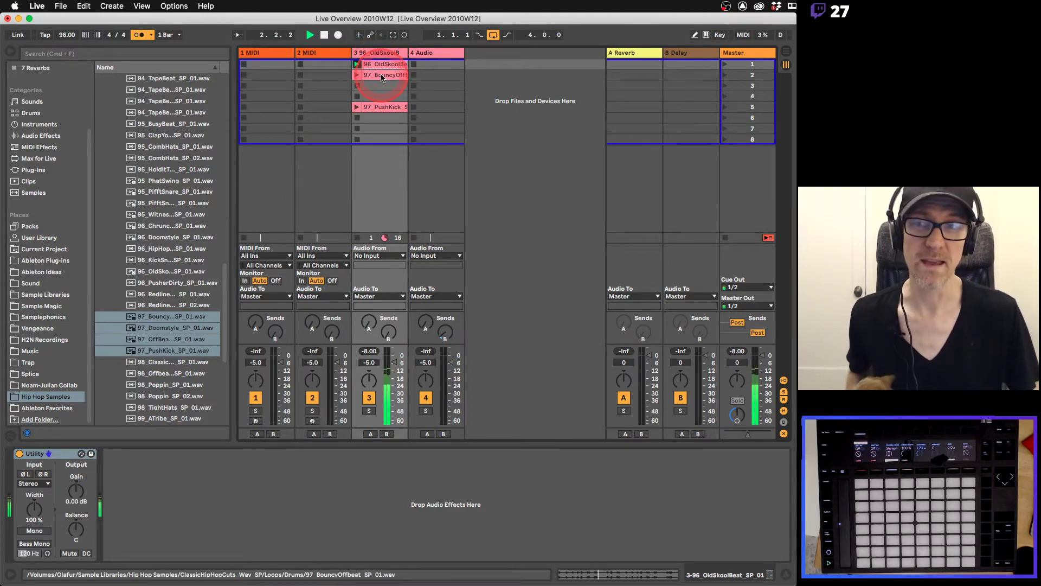
{"action": "left_click", "coordinate": [373, 80]}
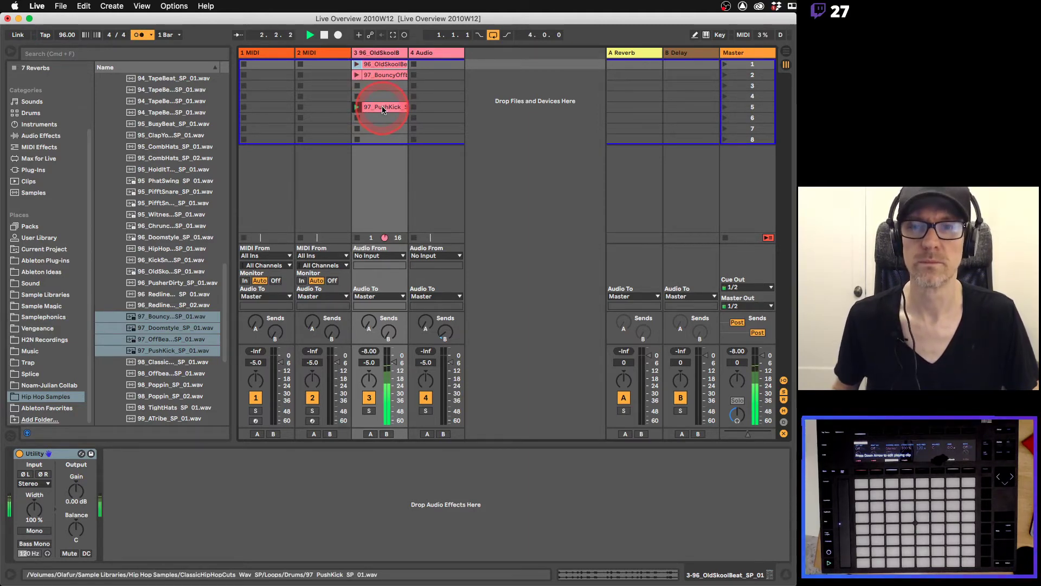
{"action": "left_click", "coordinate": [381, 67]}
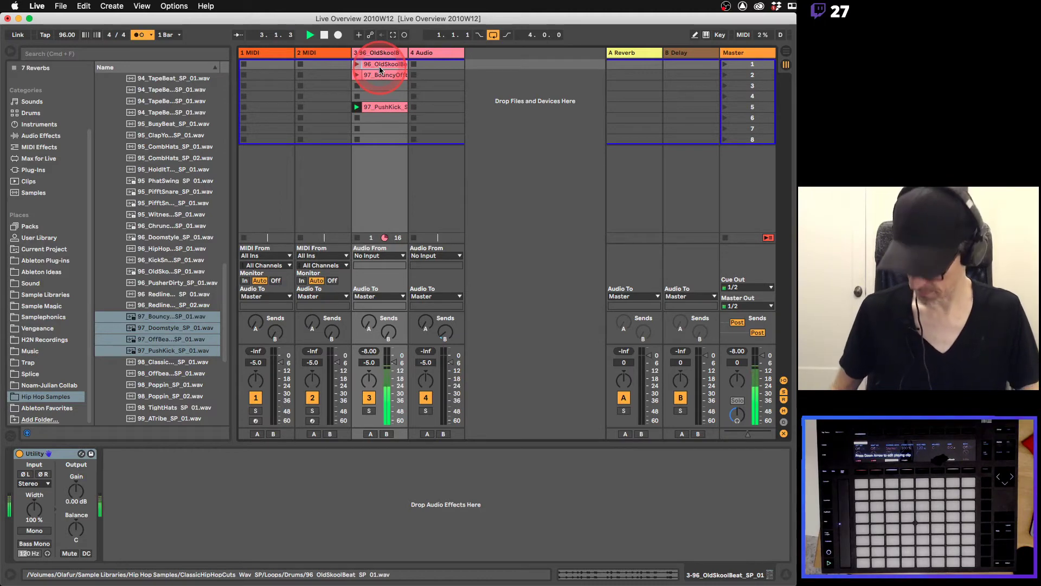
Switch playback on track 3 between the 96_OldSkoolBeat and 97_BouncyOffbeat loops, ending on 96_OldSkoolBeat.
{"action": "left_click", "coordinate": [358, 65]}
{"action": "left_click", "coordinate": [372, 69]}
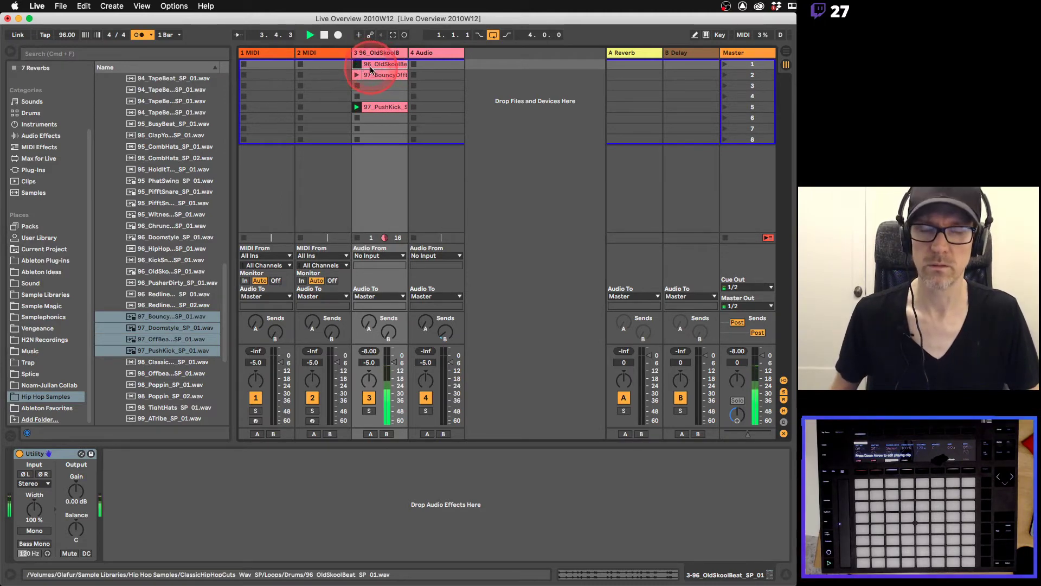
{"action": "left_click", "coordinate": [358, 76]}
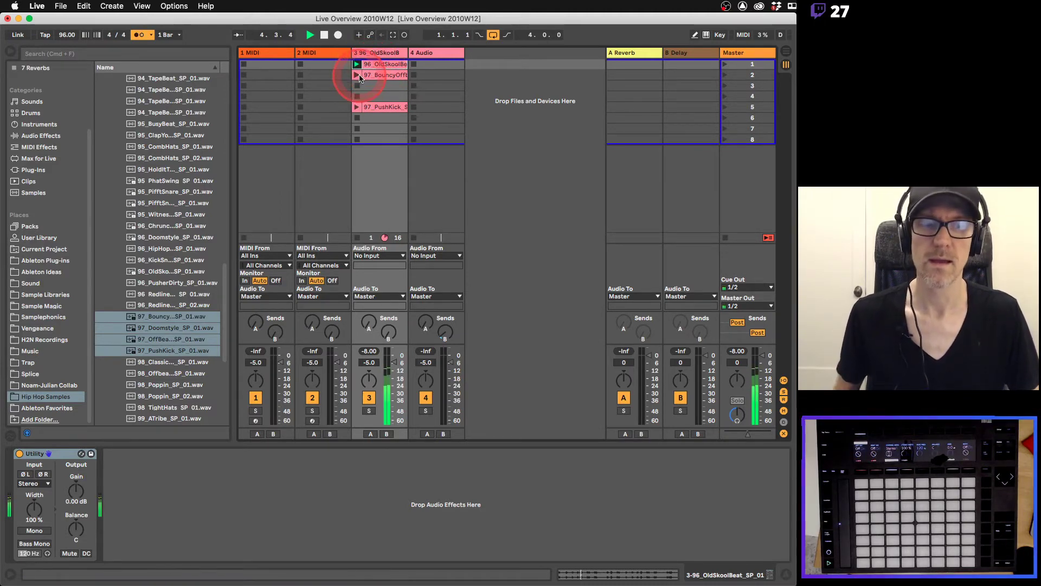
{"action": "left_click", "coordinate": [361, 66]}
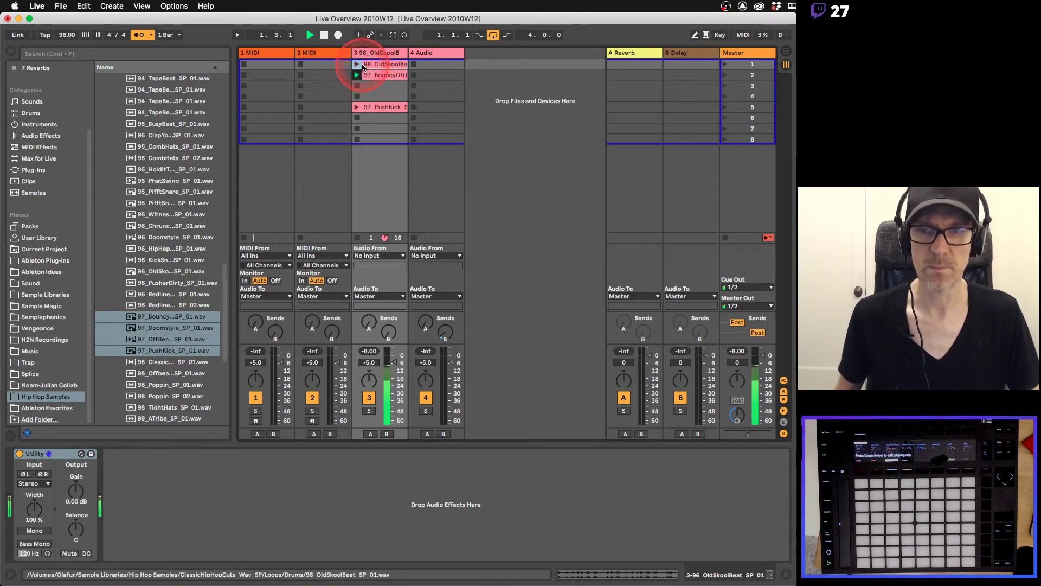
{"action": "left_click", "coordinate": [362, 74]}
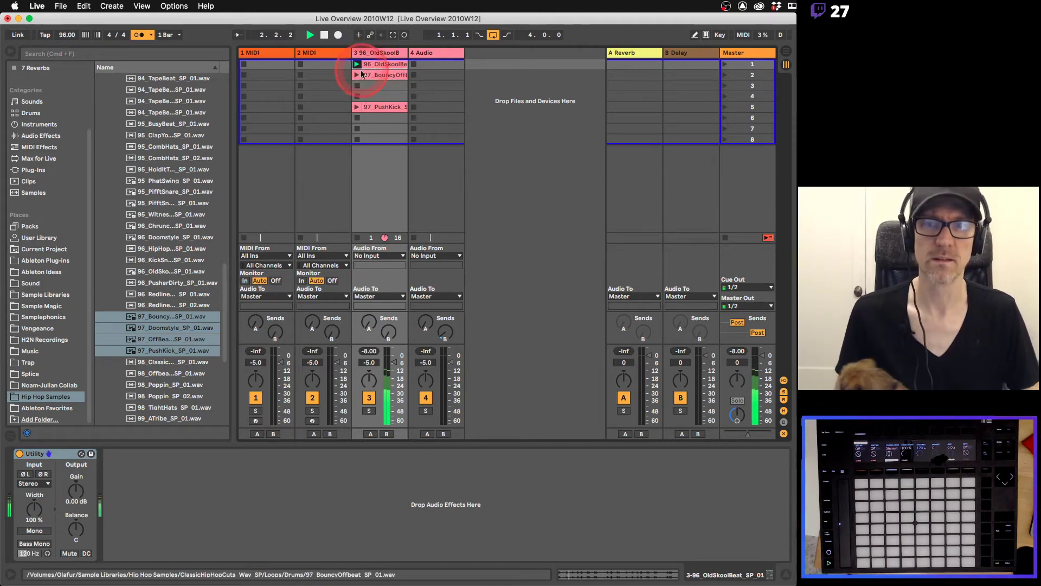
{"action": "left_click", "coordinate": [388, 75]}
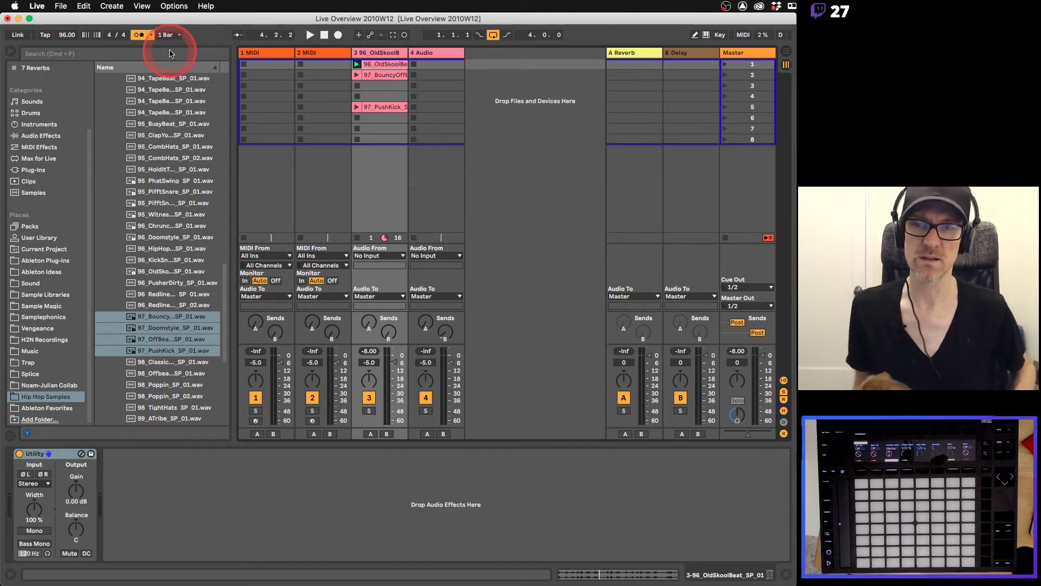
Close the Drums loops folder, open the Synths folder and audition its loops from 75_E_2600Arp_SP_01 to 94_A_SynthShufflet_SP_01.
{"action": "scroll", "coordinate": [187, 204], "scroll_direction": "up", "scroll_amount": 15}
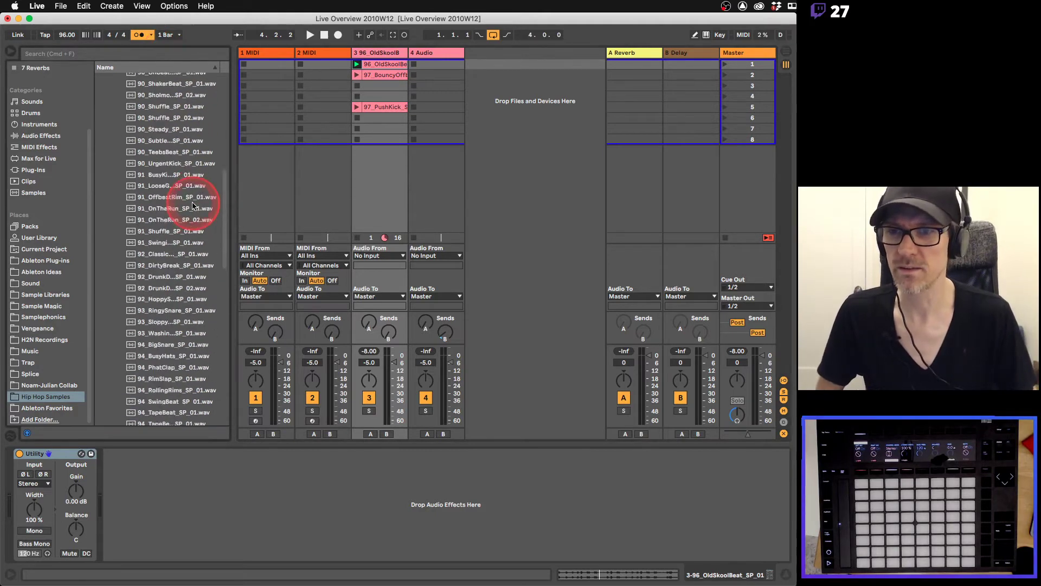
{"action": "left_click", "coordinate": [114, 146]}
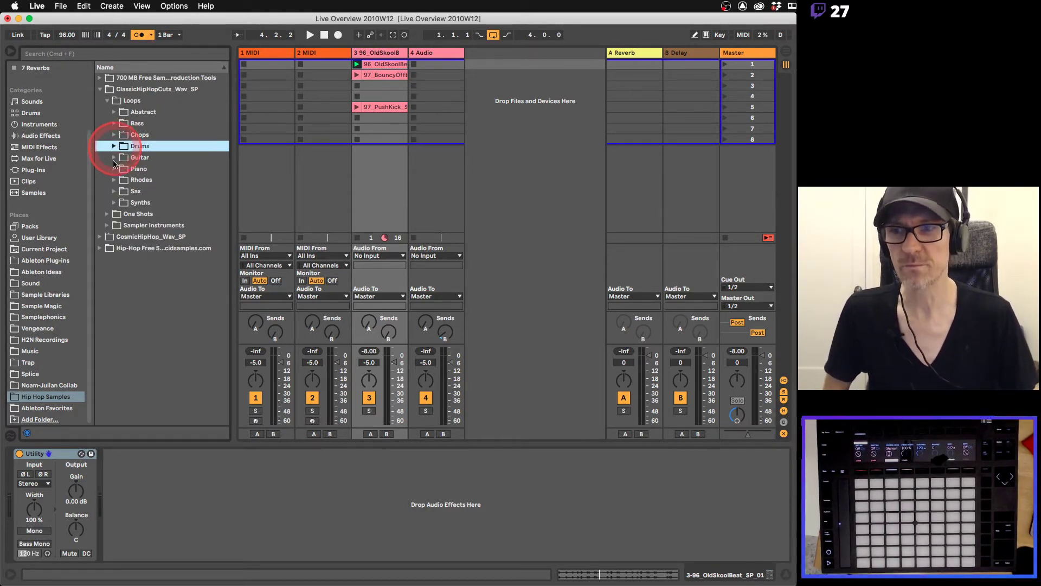
{"action": "left_click", "coordinate": [115, 202]}
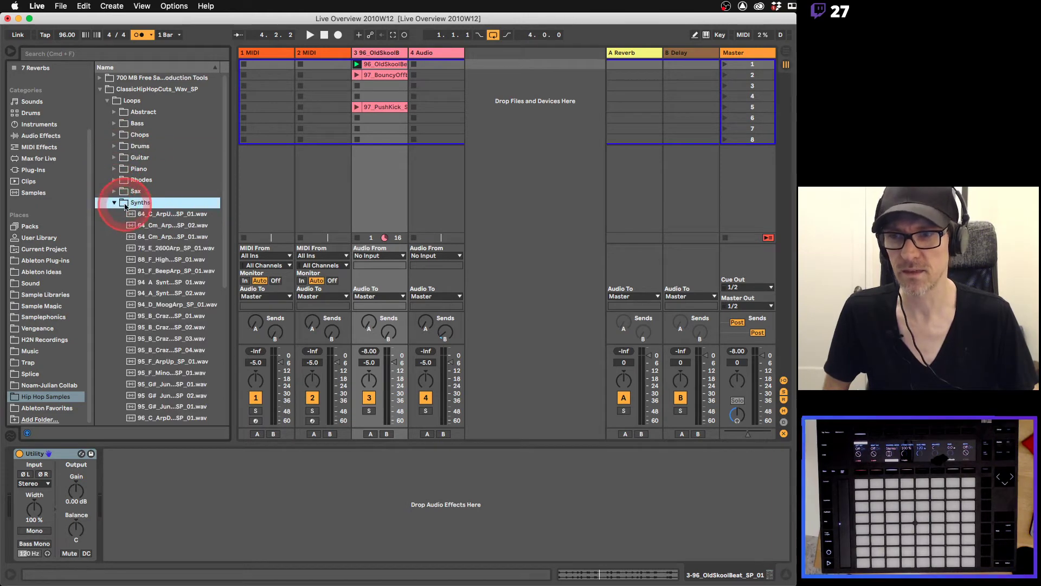
{"action": "left_click", "coordinate": [147, 249]}
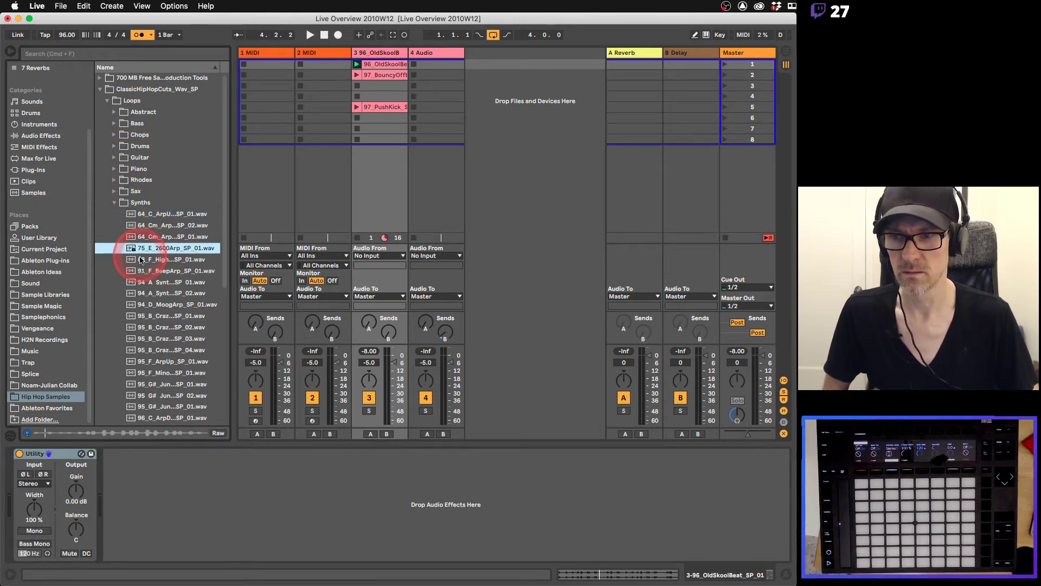
{"action": "left_click", "coordinate": [140, 261]}
{"action": "left_click", "coordinate": [142, 270]}
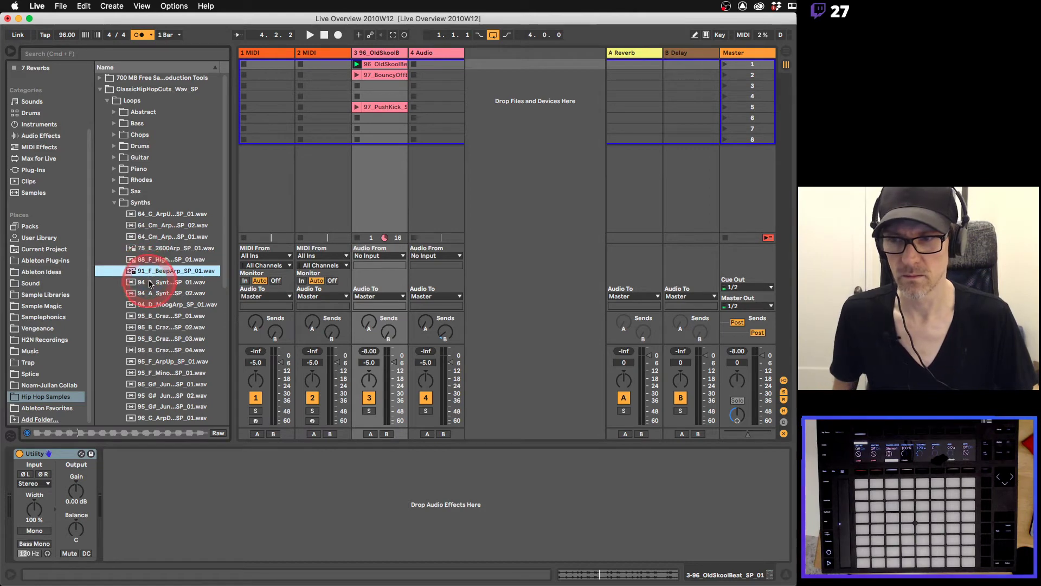
{"action": "left_click", "coordinate": [151, 284]}
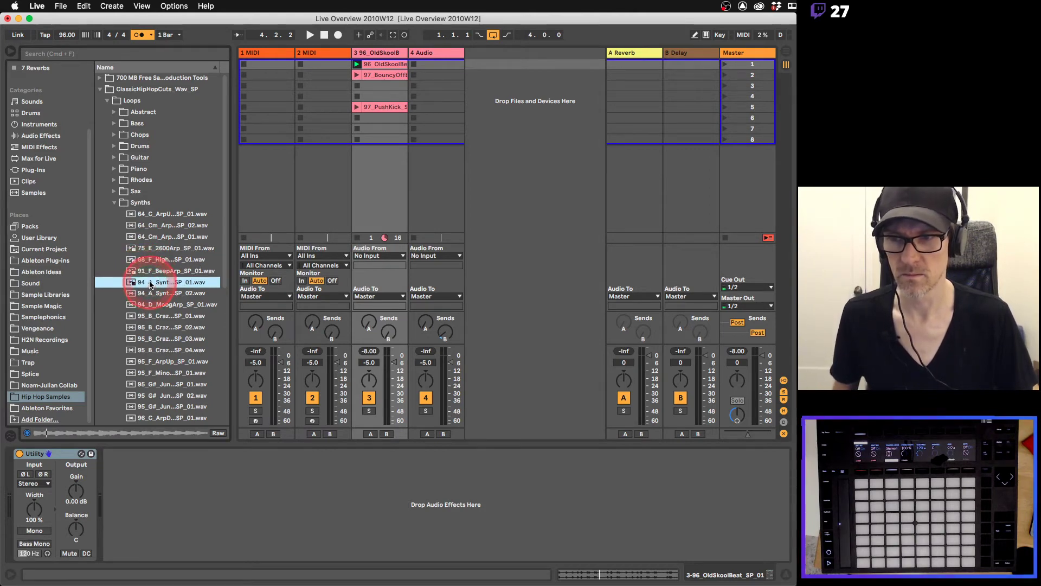
Load 94_A_SynthShufflet_SP_01 into the first clip slot of track 4, launch it and set the track volume to -11.7 dB.
{"action": "left_click_drag", "start_coordinate": [151, 287], "coordinate": [456, 67]}
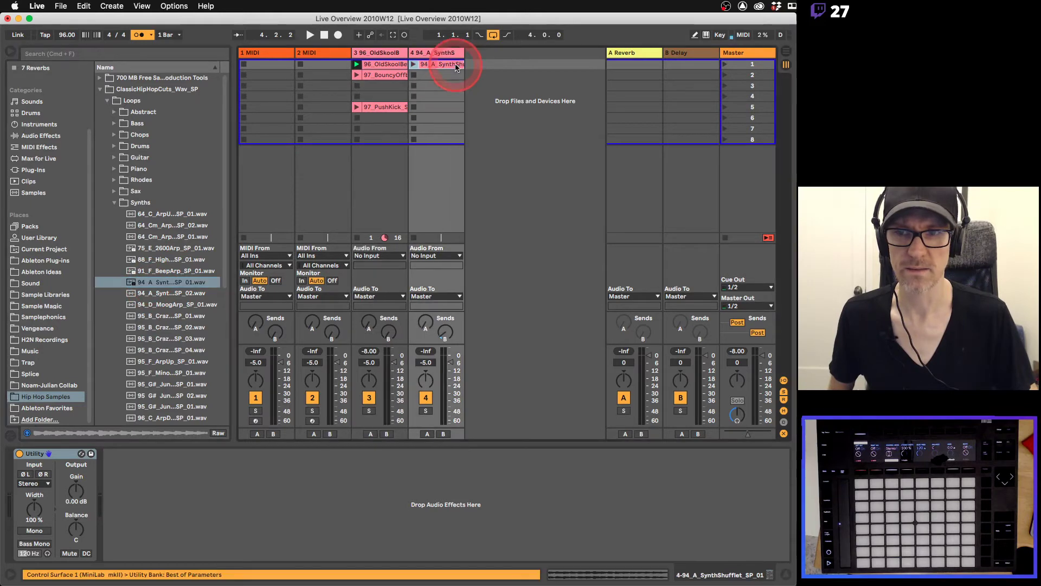
{"action": "left_click", "coordinate": [413, 64]}
{"action": "left_click_drag", "start_coordinate": [419, 358], "coordinate": [449, 369]}
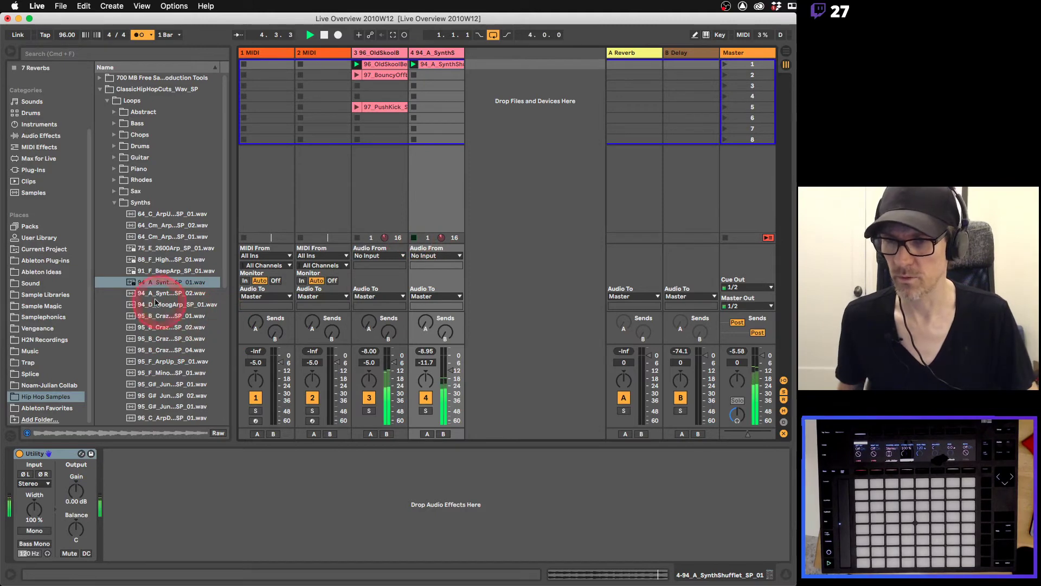
Audition further 94 and 95 BPM synth loops over the playing drums, including the 95_B, 95_F and 95_G# loops.
{"action": "left_click", "coordinate": [135, 294]}
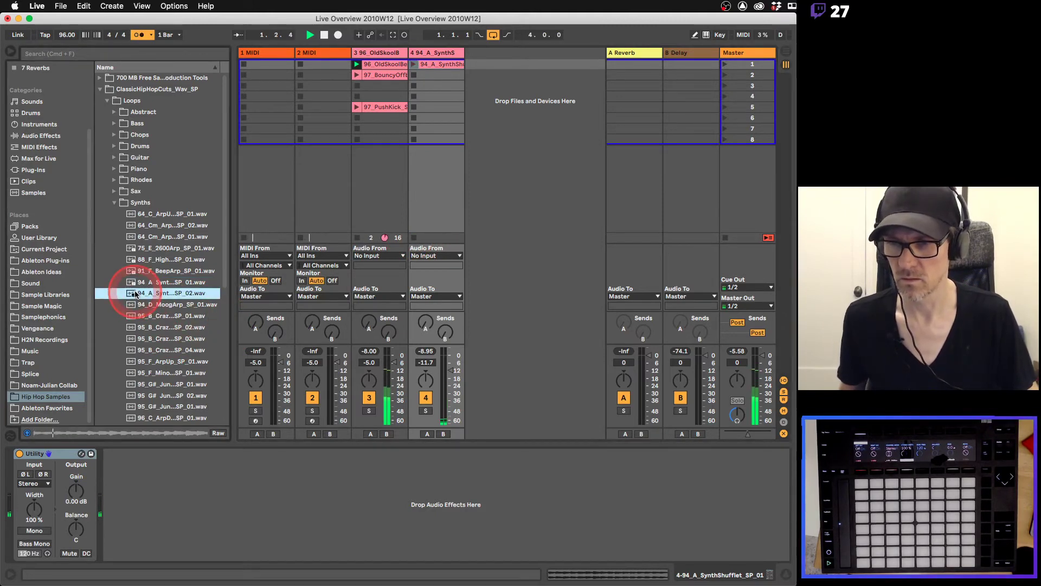
{"action": "left_click", "coordinate": [151, 339]}
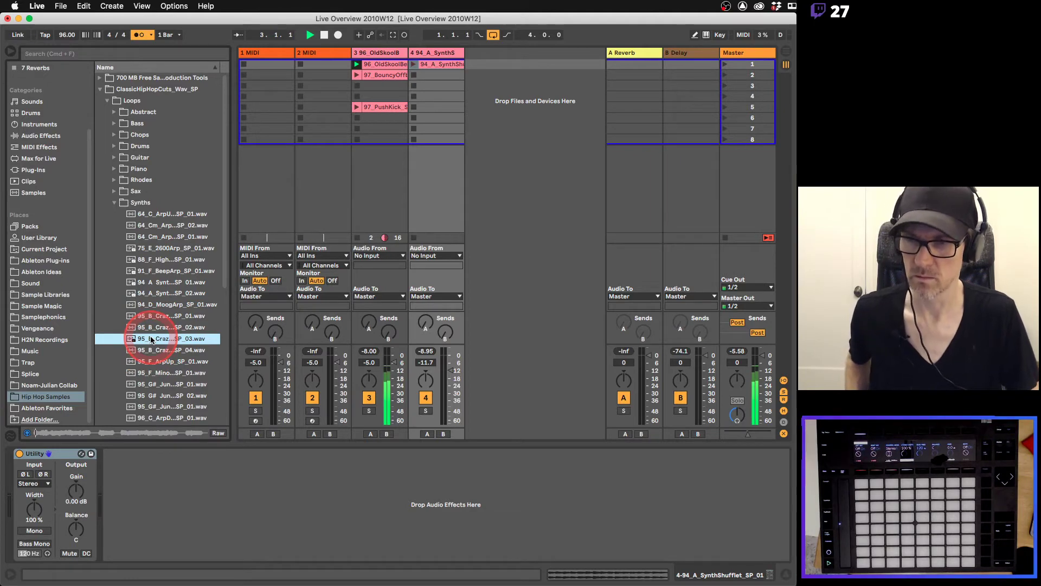
{"action": "left_click", "coordinate": [151, 329]}
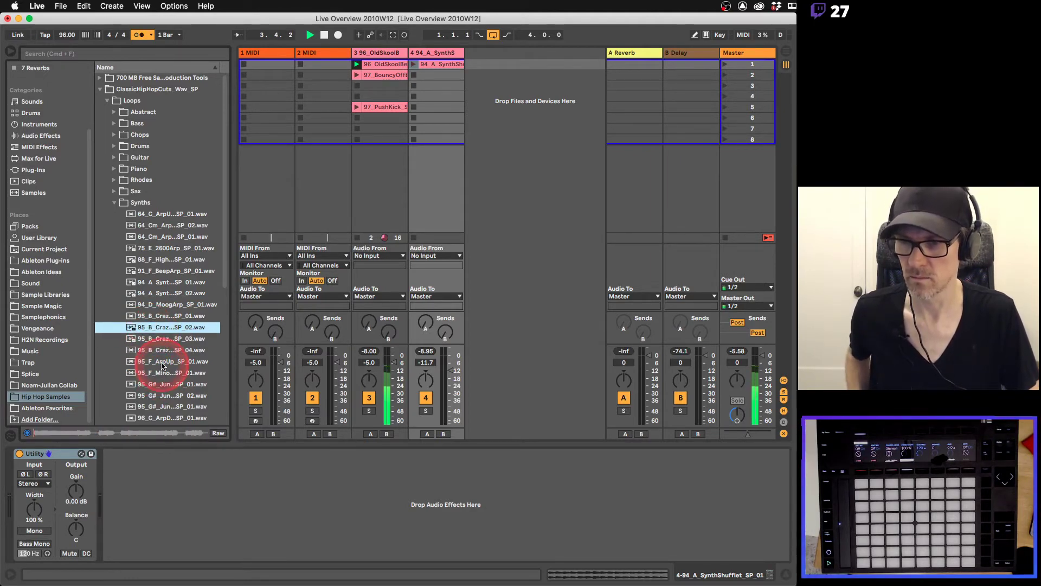
{"action": "left_click", "coordinate": [161, 362]}
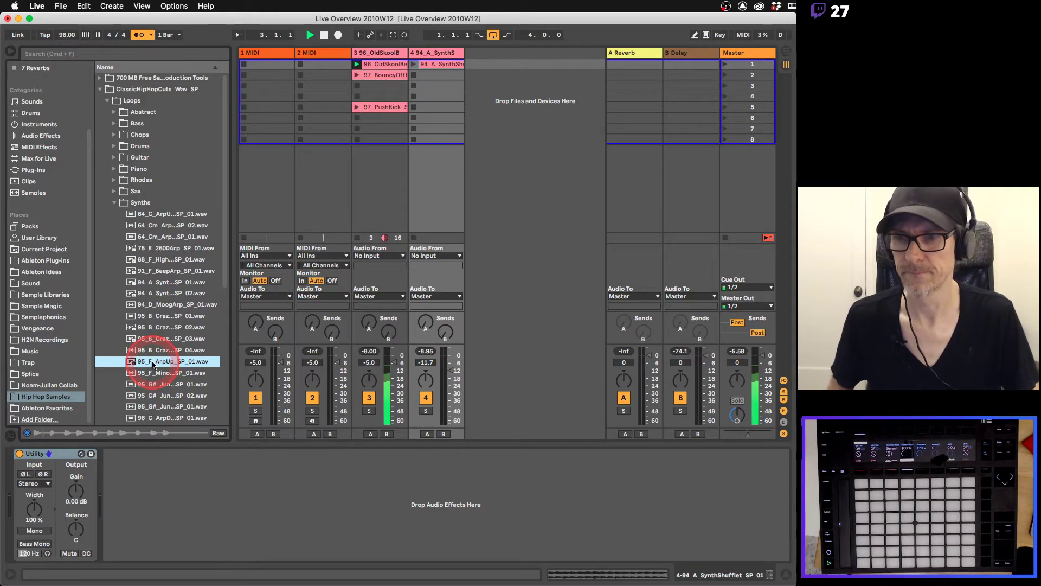
{"action": "left_click", "coordinate": [156, 373]}
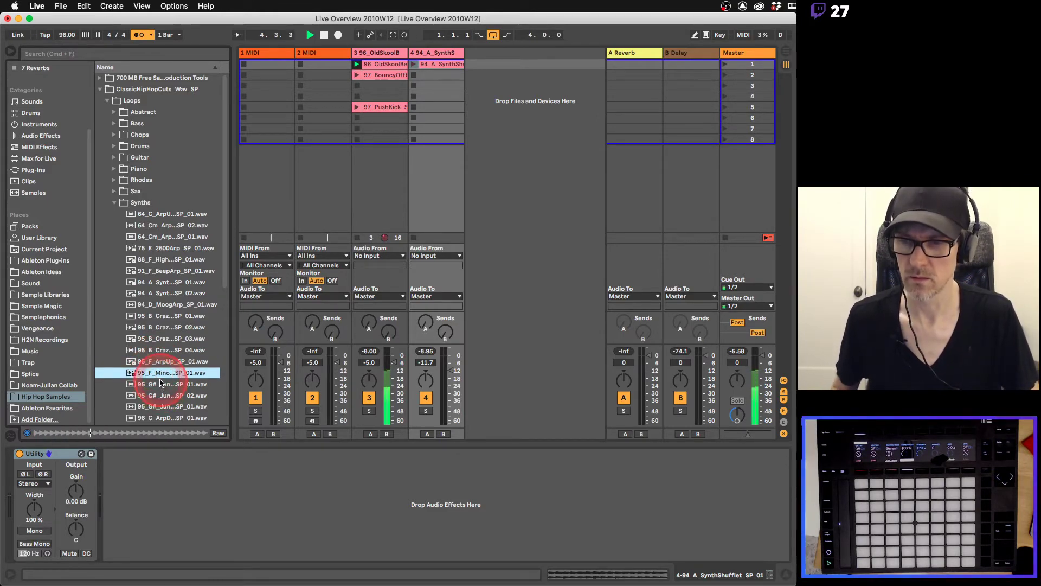
{"action": "left_click", "coordinate": [160, 384]}
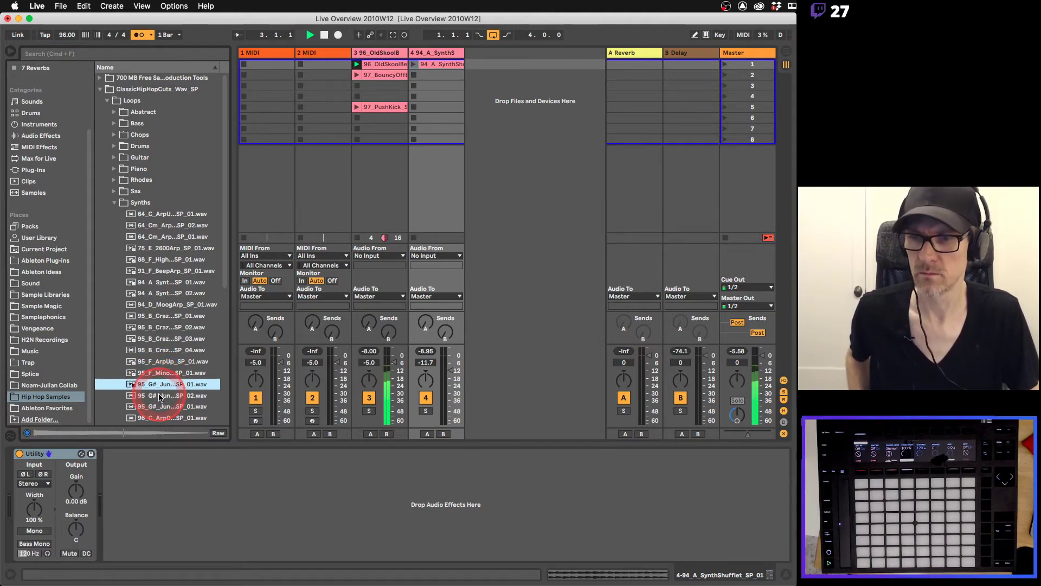
{"action": "left_click", "coordinate": [160, 396]}
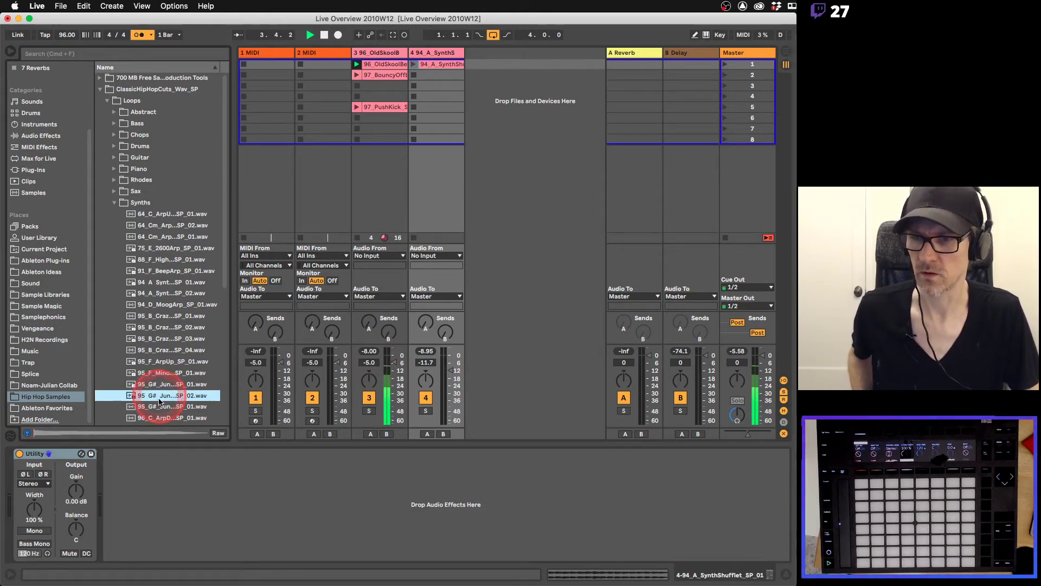
{"action": "left_click", "coordinate": [162, 407]}
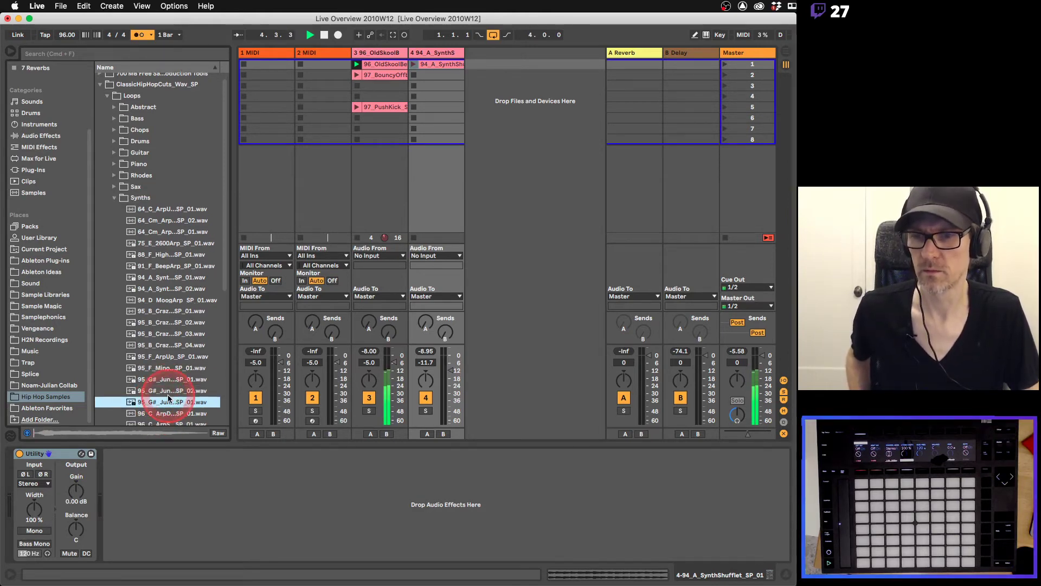
Audition the 96_Cm_Arp synth loops further down the Synths folder.
{"action": "scroll", "coordinate": [168, 399], "scroll_direction": "down", "scroll_amount": 5}
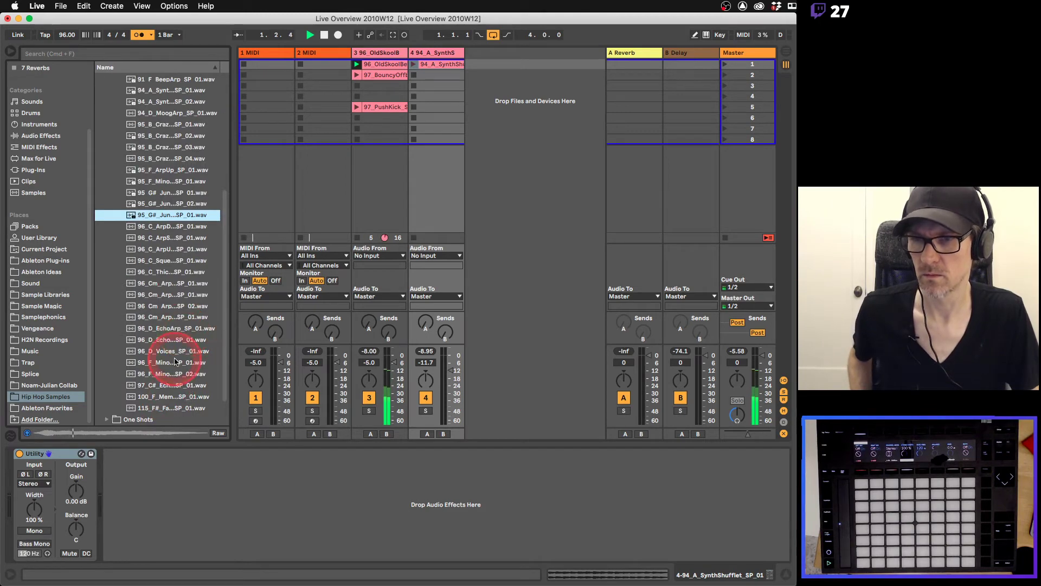
{"action": "left_click", "coordinate": [166, 286]}
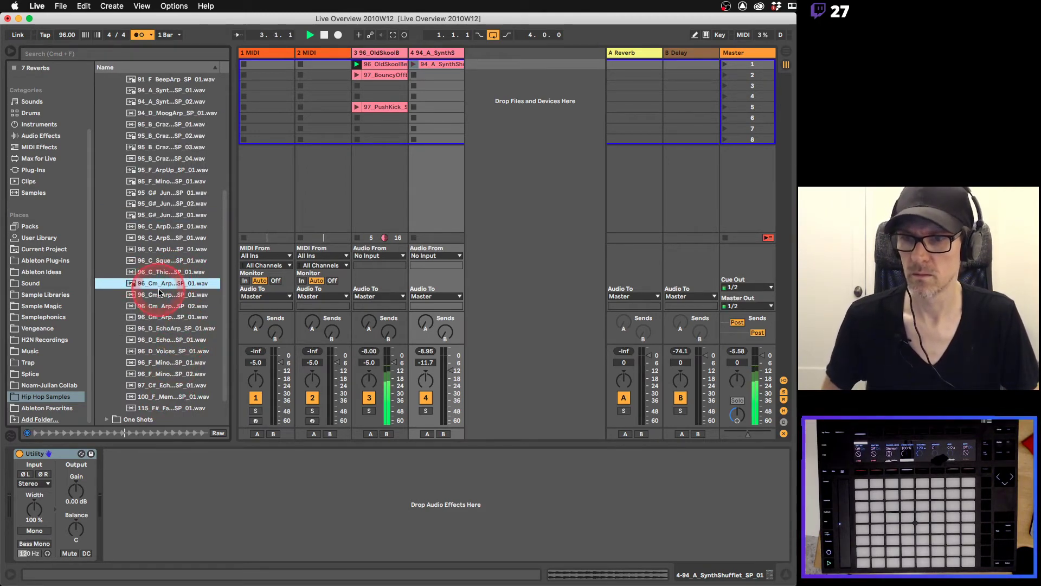
{"action": "key", "text": "Down"}
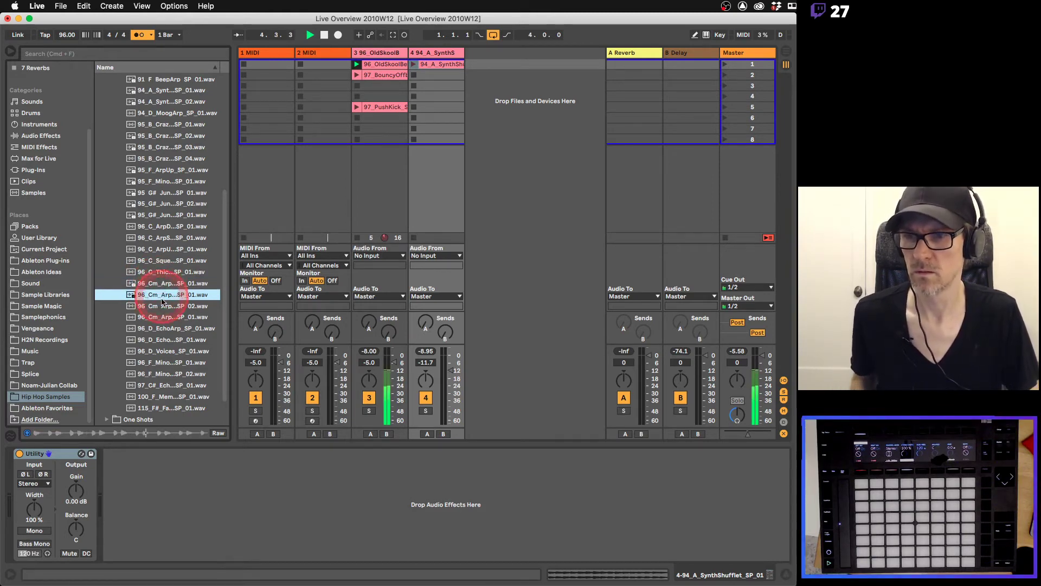
{"action": "left_click", "coordinate": [163, 307]}
Add 96_Cm_Arp4step_SP_01 as a clip on a new audio track, launch it and lower the track volume to -12.6 dB.
{"action": "left_click_drag", "start_coordinate": [160, 283], "coordinate": [481, 66]}
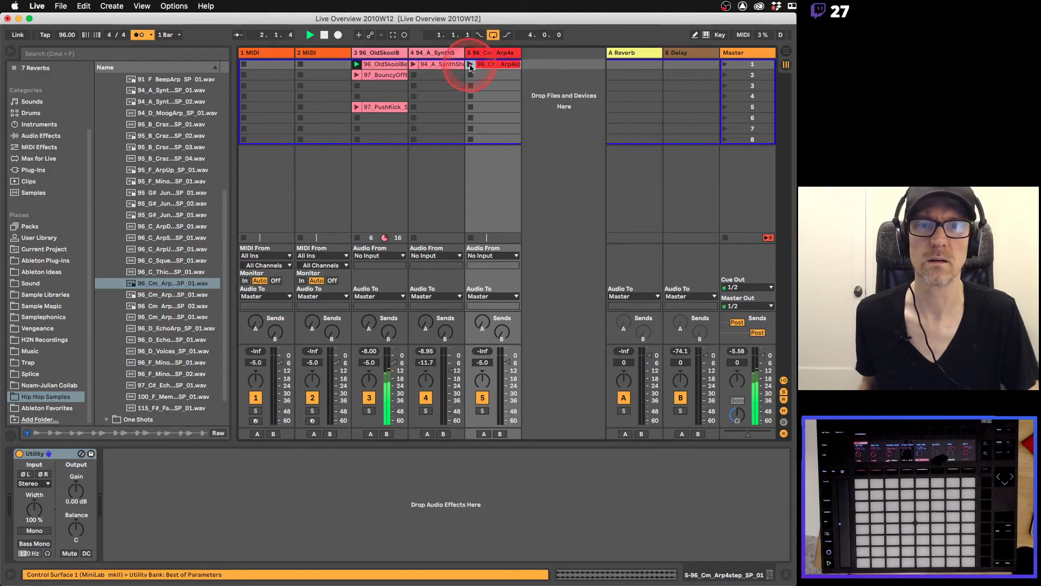
{"action": "left_click", "coordinate": [470, 65]}
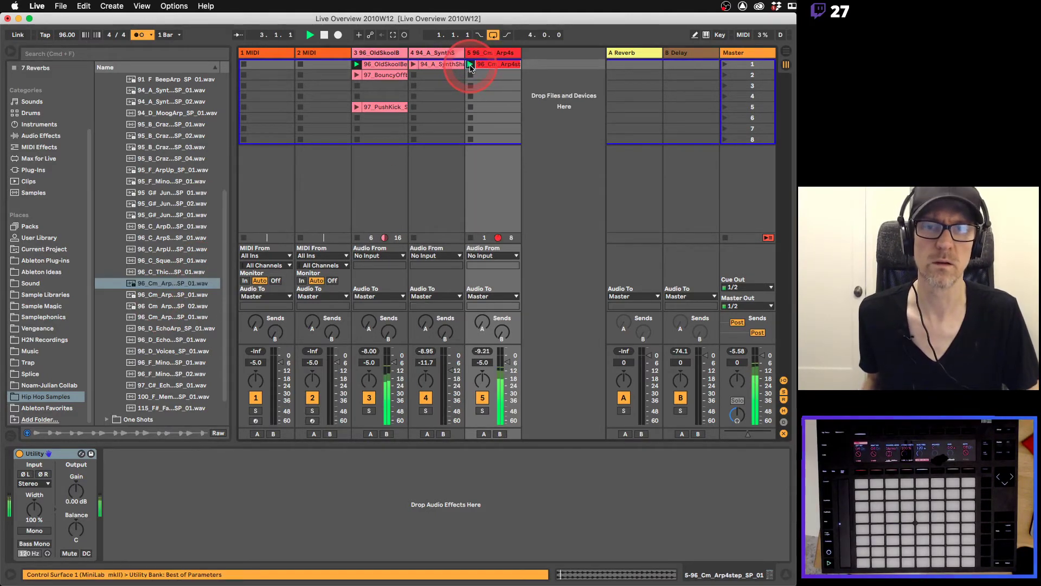
{"action": "left_click_drag", "start_coordinate": [495, 426], "coordinate": [499, 357]}
Reset the drum track's volume to 0 dB and set the arpeggio track's volume to -11.7 dB.
{"action": "left_click", "coordinate": [392, 367]}
{"action": "key", "text": "Delete"}
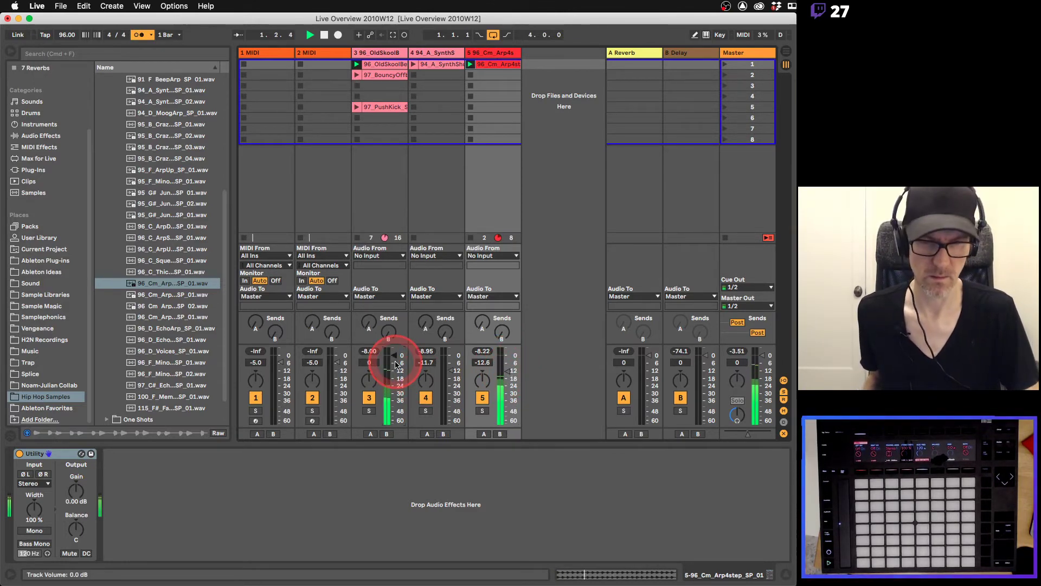
{"action": "mouse_move", "coordinate": [507, 370]}
{"action": "left_mouse_down"}
{"action": "mouse_move", "coordinate": [516, 372]}
{"action": "mouse_move", "coordinate": [507, 367]}
{"action": "left_mouse_up"}
Launch the 94_A_SynthShufflet clip on track 4 and set that track's volume to -10.3 dB.
{"action": "left_click", "coordinate": [427, 6]}
{"action": "left_click", "coordinate": [415, 64]}
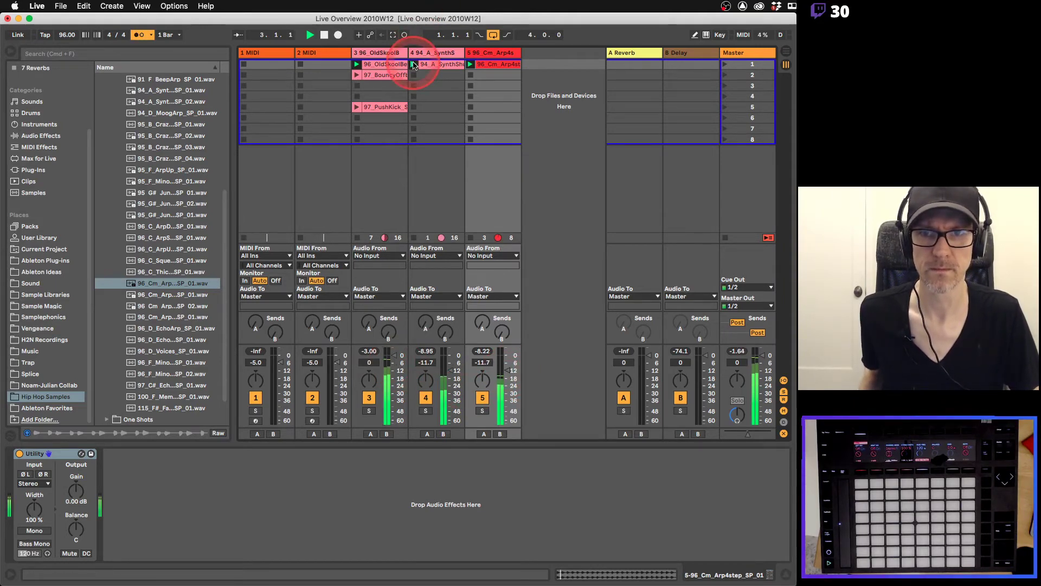
{"action": "left_click", "coordinate": [428, 242]}
{"action": "left_click", "coordinate": [446, 385]}
{"action": "left_click_drag", "start_coordinate": [446, 385], "coordinate": [452, 372]}
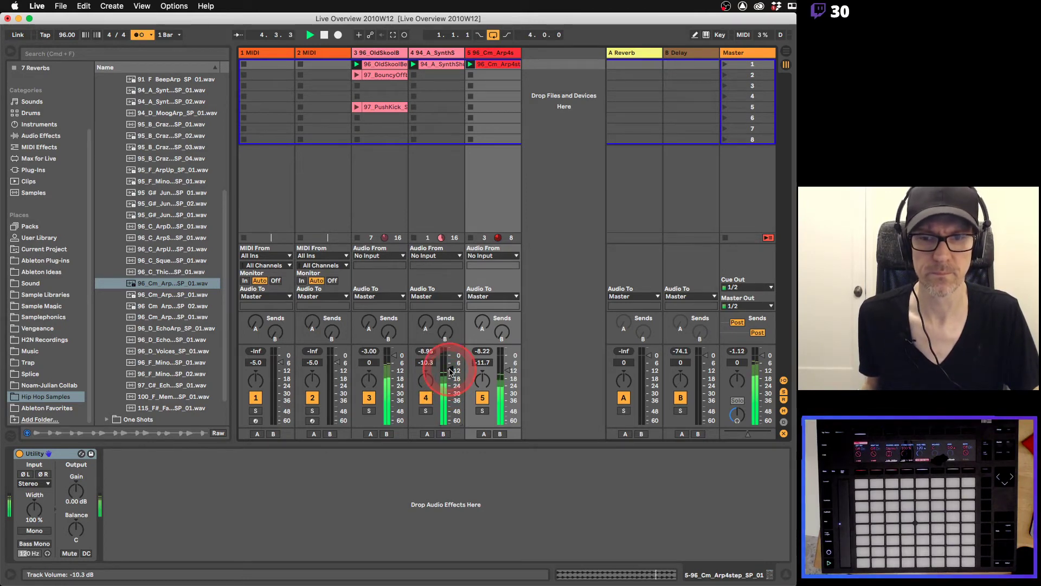
{"action": "left_click", "coordinate": [560, 325]}
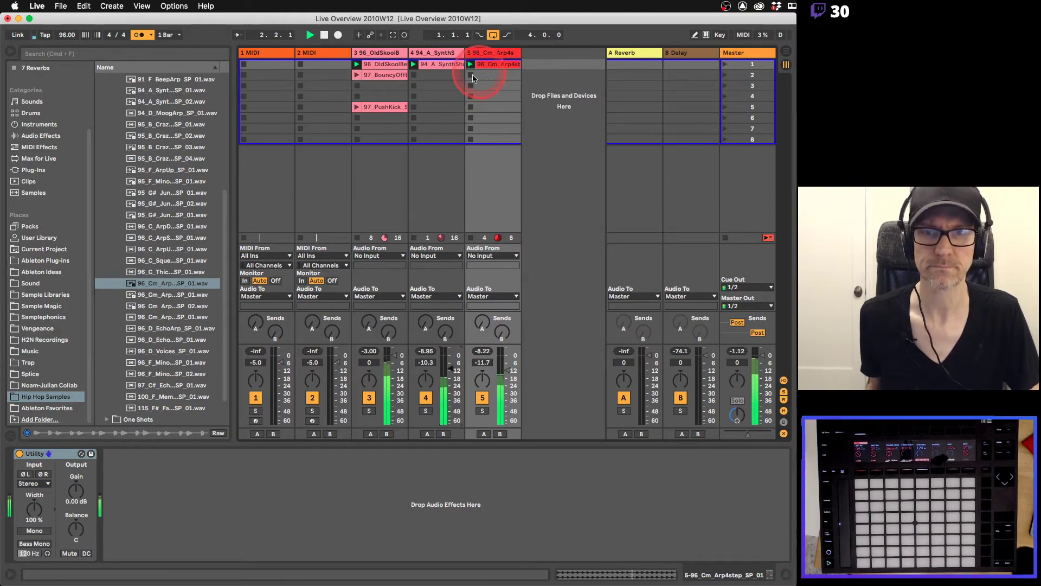
Stop the 96_Cm_Arp4step clip on track 5 while the drum and synth clips keep playing.
{"action": "left_click", "coordinate": [357, 88]}
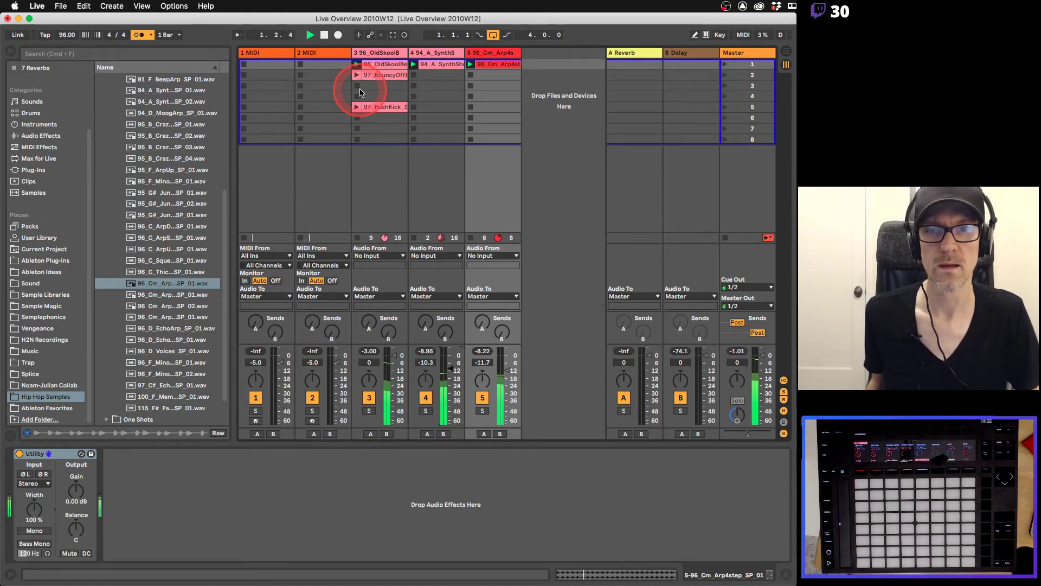
{"action": "left_click", "coordinate": [470, 75]}
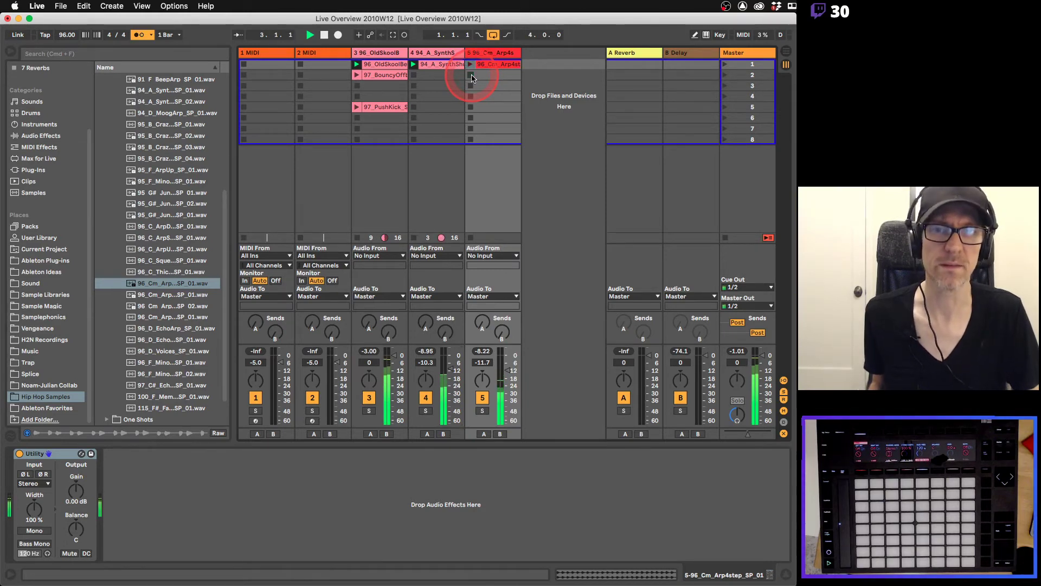
{"action": "left_click", "coordinate": [395, 88]}
{"action": "left_click", "coordinate": [355, 77]}
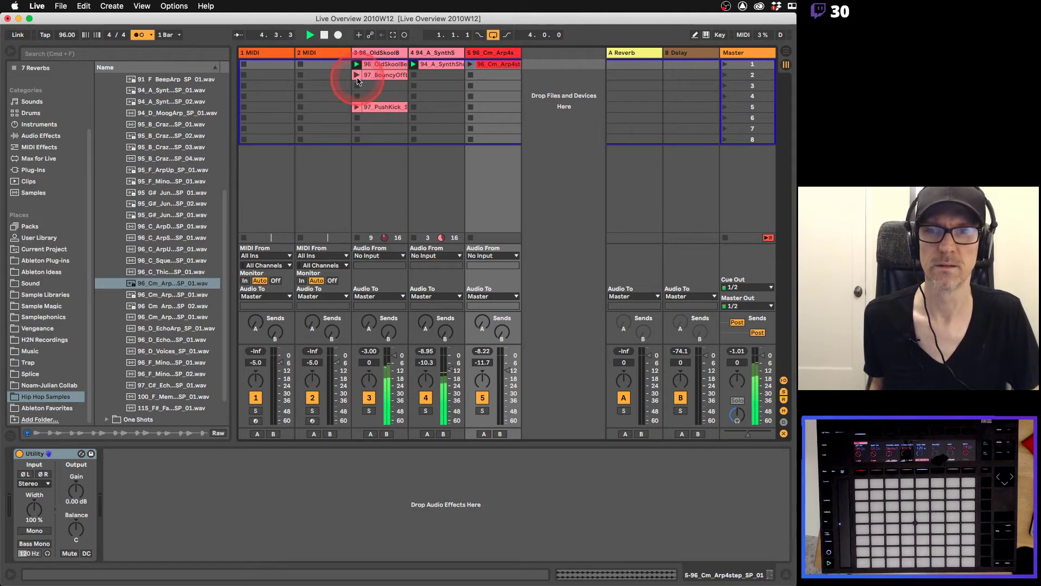
Turn off the metronome and launch the 97_BouncyOffbeat clip on track 3.
{"action": "left_click", "coordinate": [139, 37]}
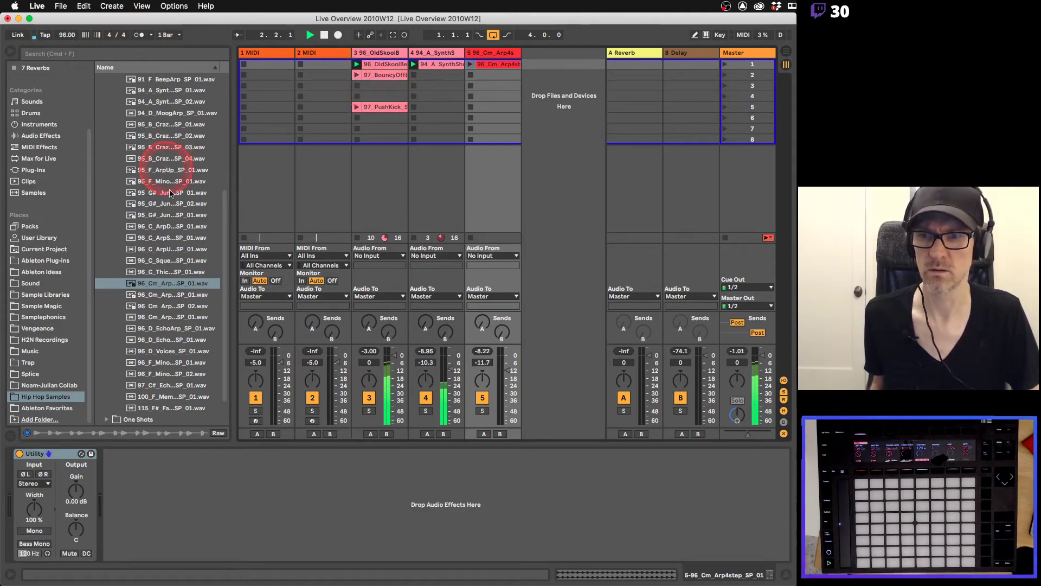
{"action": "left_click", "coordinate": [400, 129]}
{"action": "left_click", "coordinate": [359, 75]}
{"action": "left_click", "coordinate": [384, 85]}
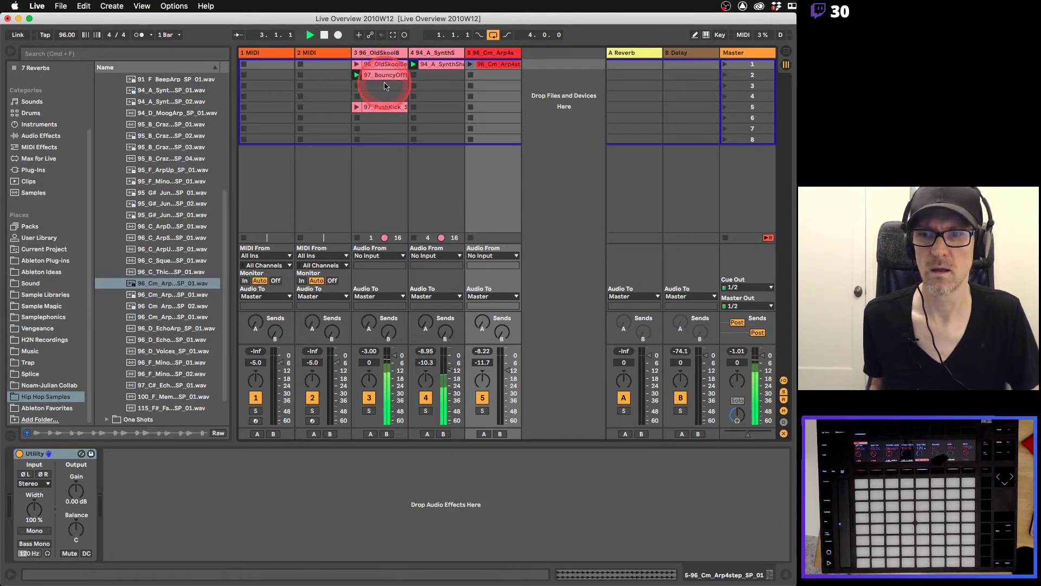
Stop the 94_A_SynthShufflet clip on track 4 while the BouncyOffbeat drum clip keeps playing.
{"action": "left_click", "coordinate": [337, 175]}
{"action": "left_click", "coordinate": [252, 350]}
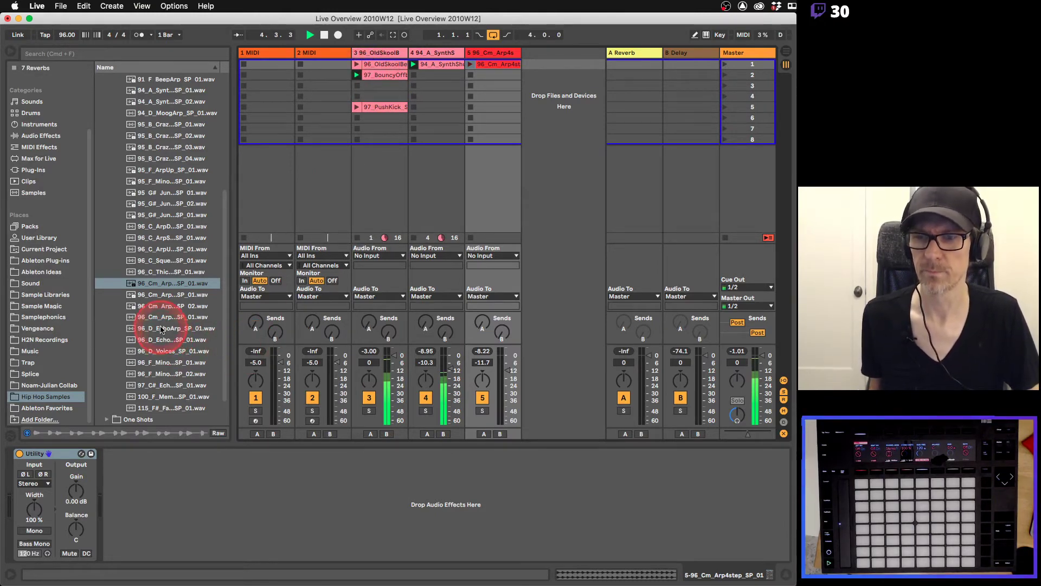
{"action": "left_click", "coordinate": [470, 237]}
{"action": "left_click", "coordinate": [392, 121]}
{"action": "left_click", "coordinate": [413, 79]}
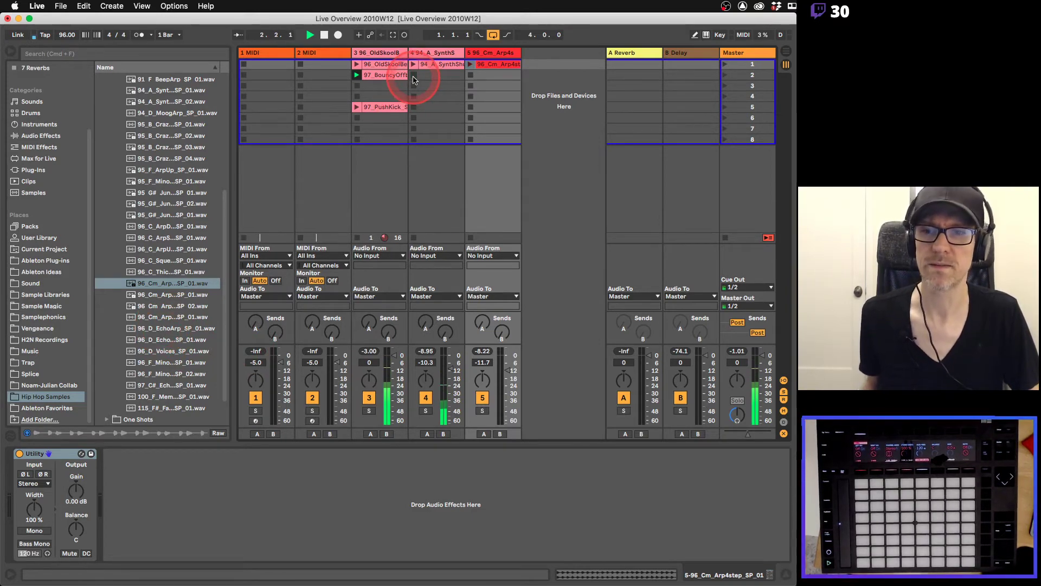
Audition the last synth loops in the Synths folder, from the 96_F_Mino loops through the 97_C#, 100_F and 115_F# files.
{"action": "left_click", "coordinate": [255, 281]}
{"action": "left_click", "coordinate": [165, 364]}
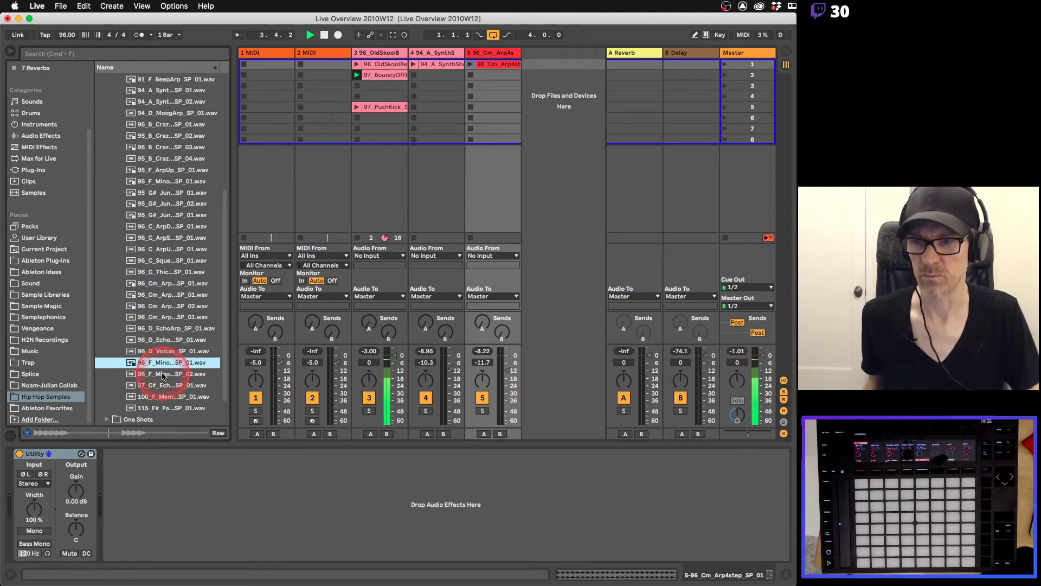
{"action": "left_click", "coordinate": [161, 374]}
{"action": "left_click", "coordinate": [160, 386]}
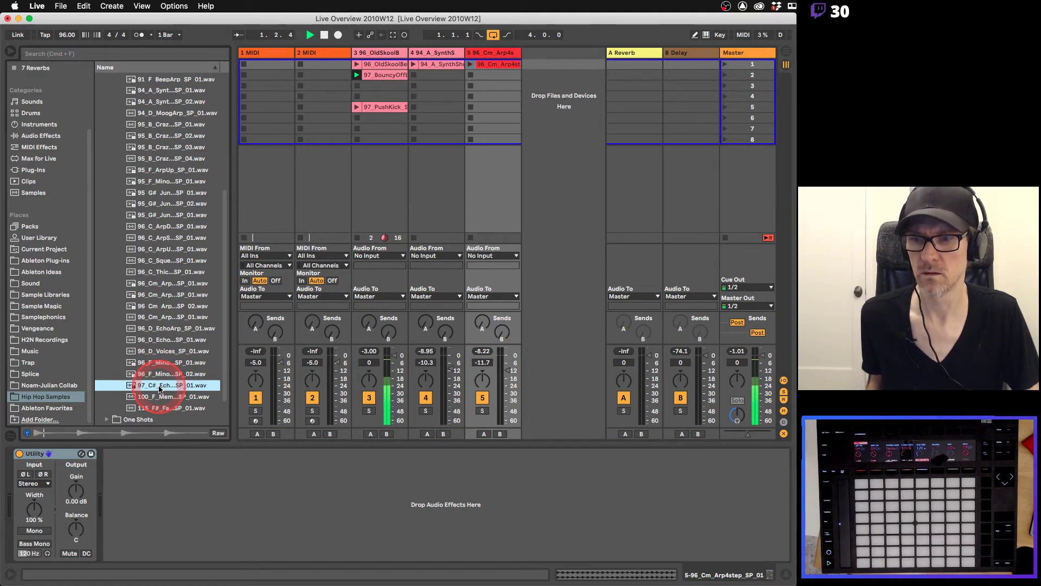
{"action": "left_click", "coordinate": [156, 397]}
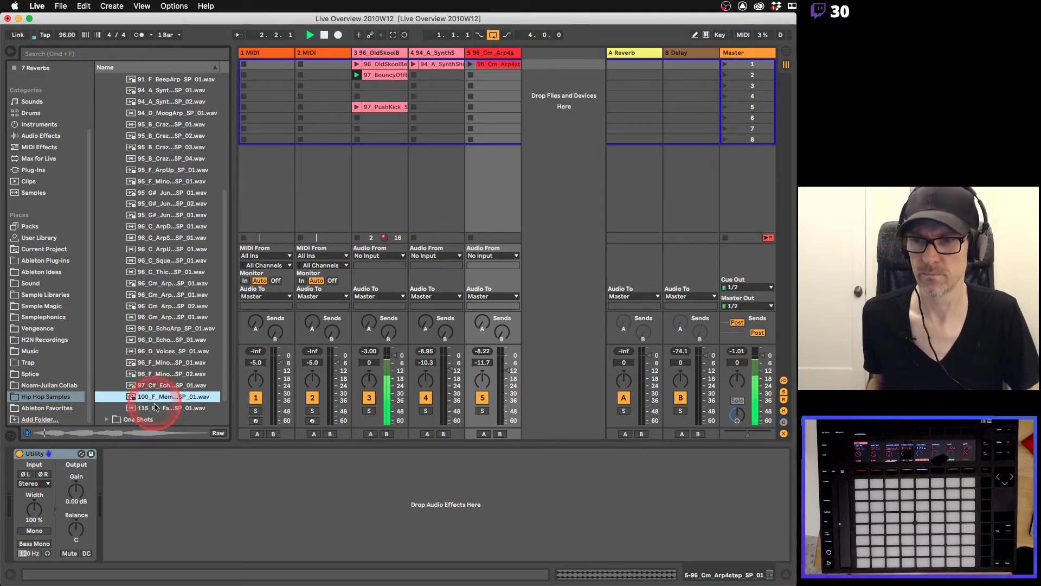
{"action": "left_click", "coordinate": [156, 408]}
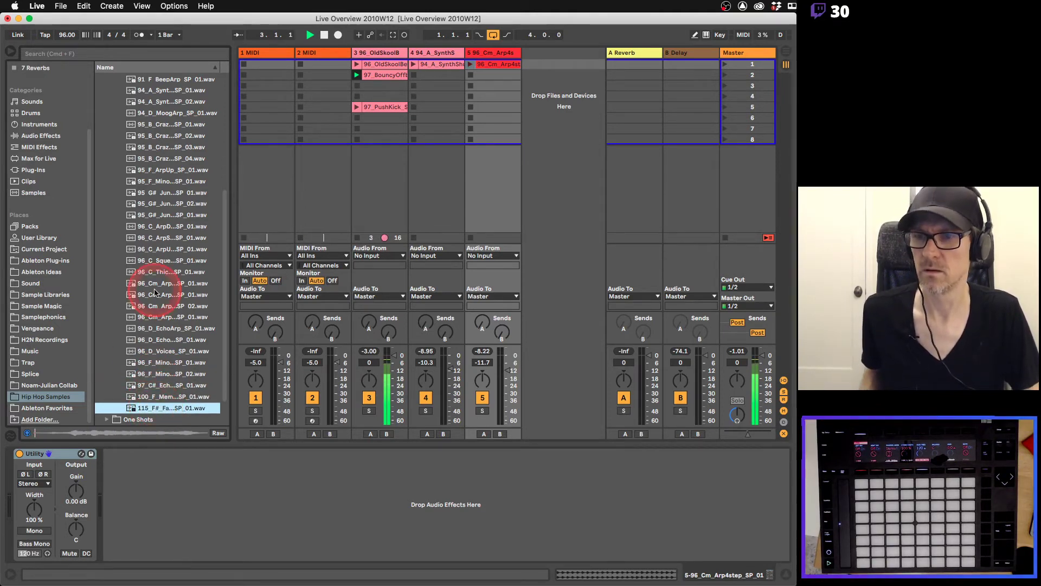
Collapse the Synths folder, expand the Rhodes loops folder and preview 96_F_ChopRhodes_SP_01.wav.
{"action": "scroll", "coordinate": [154, 293], "scroll_direction": "up", "scroll_amount": 10}
{"action": "left_click", "coordinate": [114, 204]}
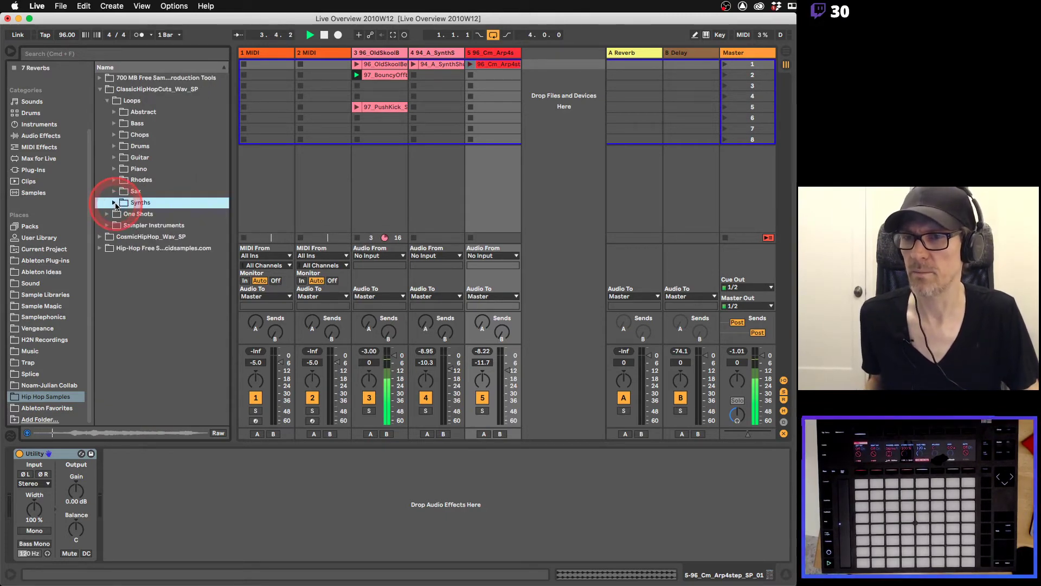
{"action": "left_click", "coordinate": [114, 180]}
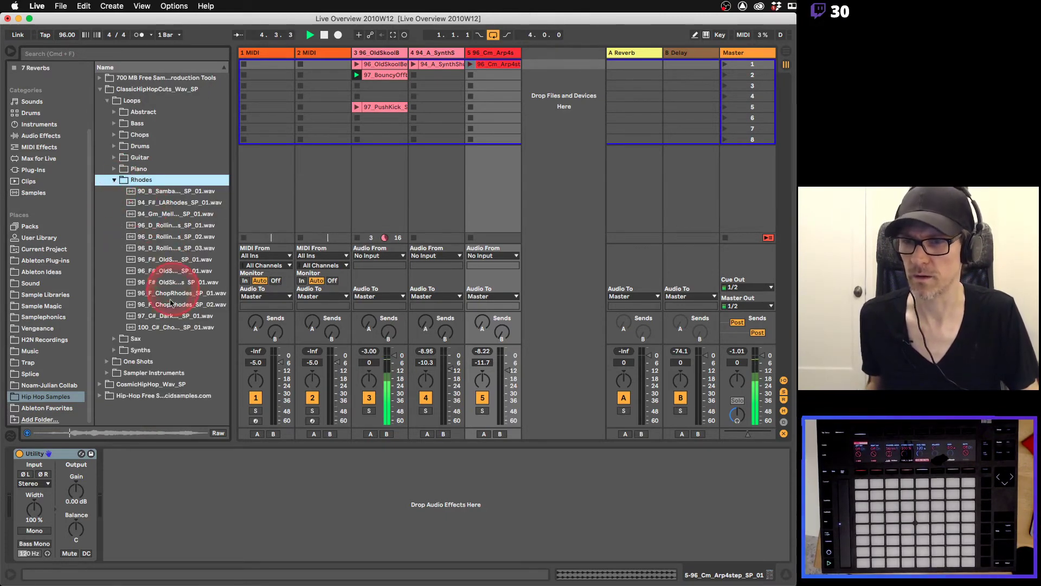
{"action": "left_click", "coordinate": [160, 293]}
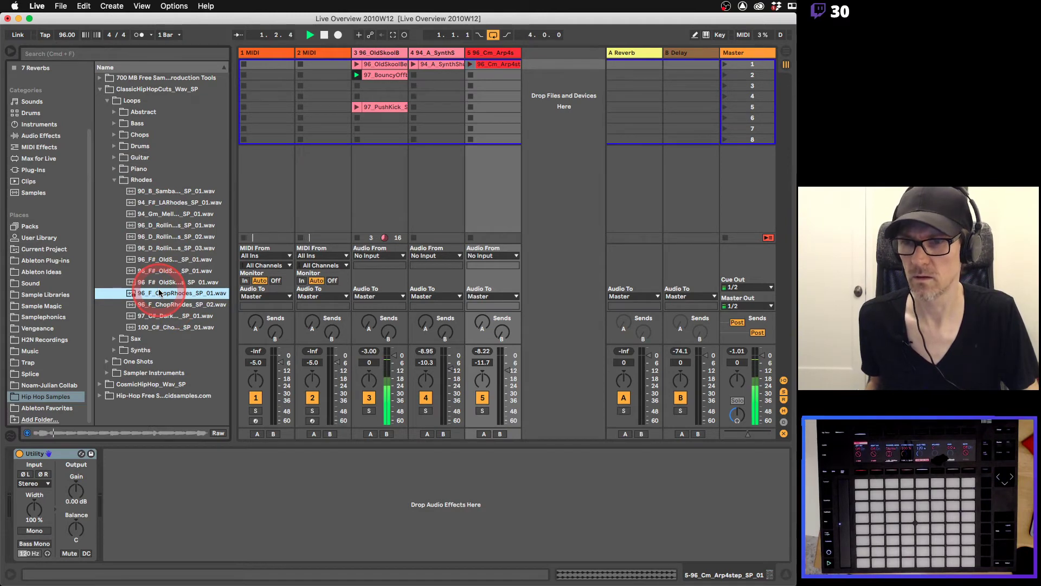
{"action": "left_click", "coordinate": [136, 294]}
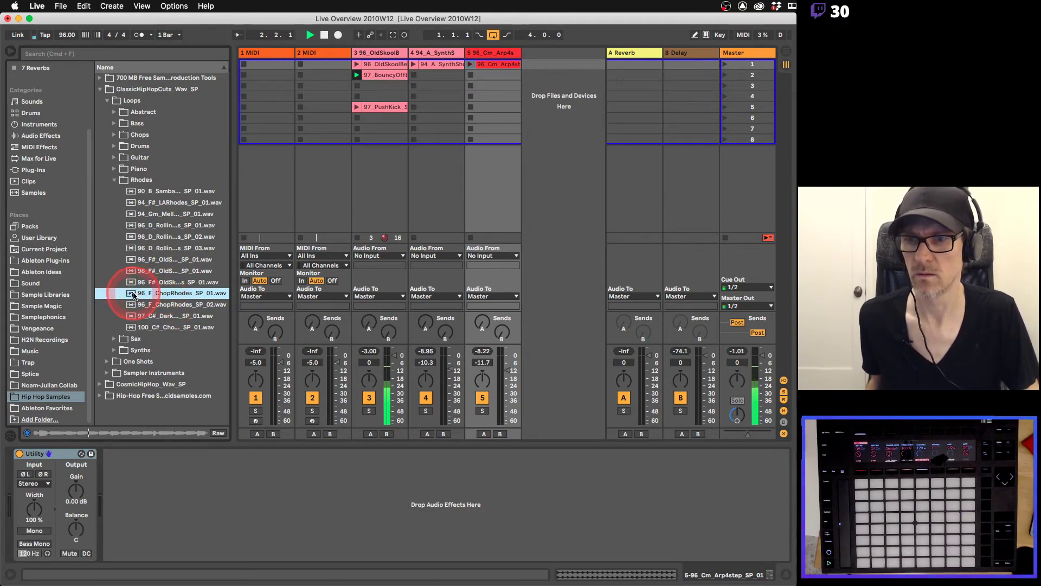
Add 96_F_ChopRhodes_SP_01.wav and 96_F_ChopRhodes_SP_02.wav as clips in slots 1 and 2 of a new track 6, with the first one playing.
{"action": "left_click_drag", "start_coordinate": [134, 294], "coordinate": [547, 66]}
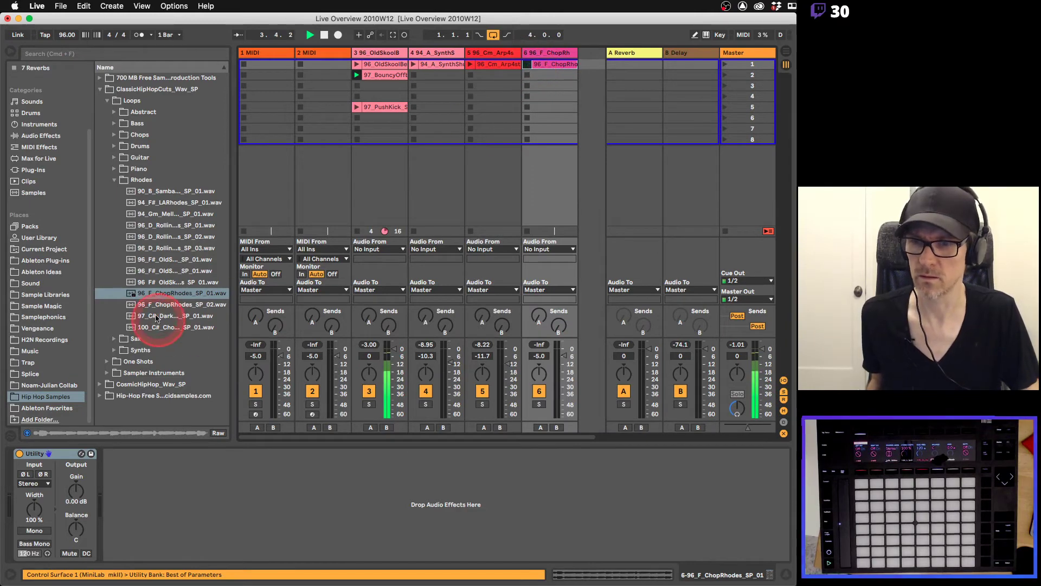
{"action": "left_click_drag", "start_coordinate": [157, 304], "coordinate": [557, 80]}
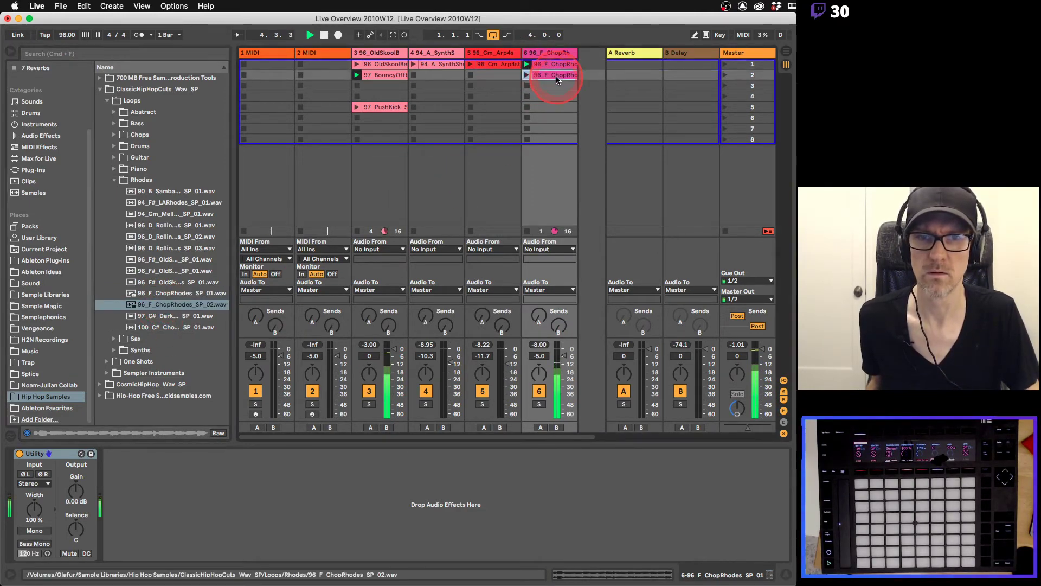
{"action": "left_click", "coordinate": [552, 66]}
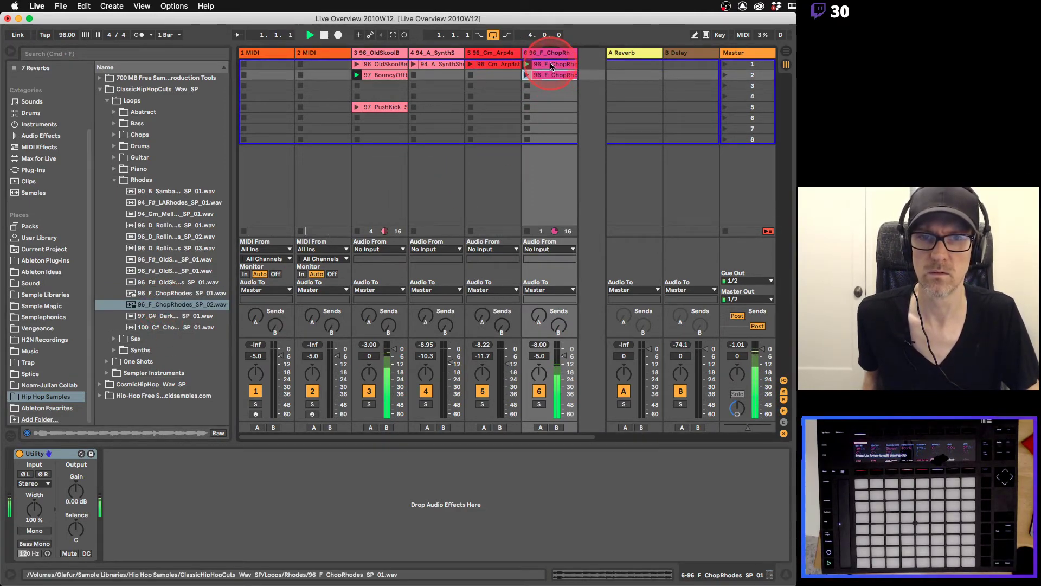
Launch the second ChopRhodes clip on track 6 and open its sample waveform.
{"action": "left_click", "coordinate": [527, 76]}
{"action": "left_click", "coordinate": [550, 78]}
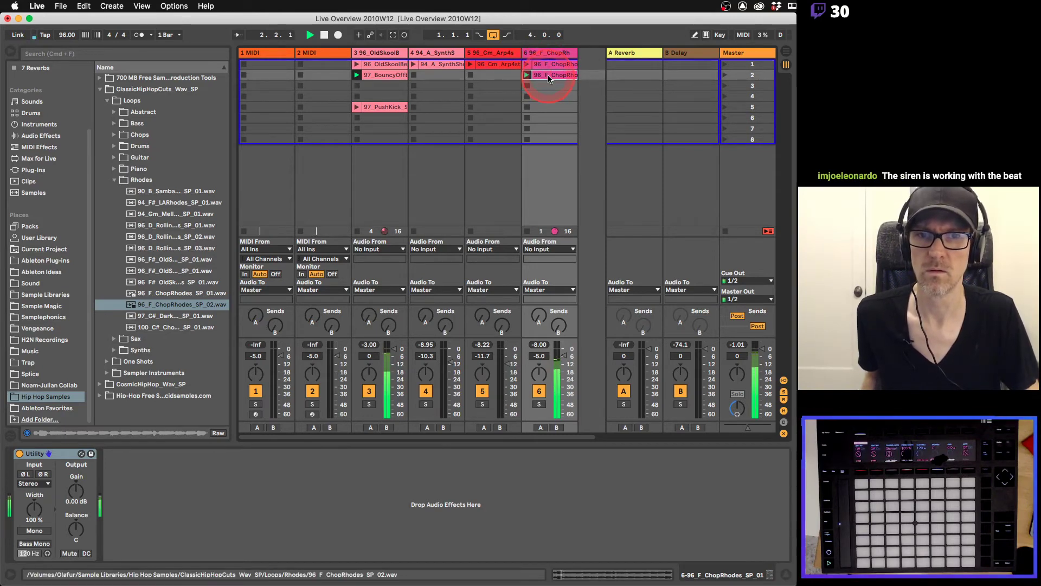
{"action": "double_click", "coordinate": [550, 77]}
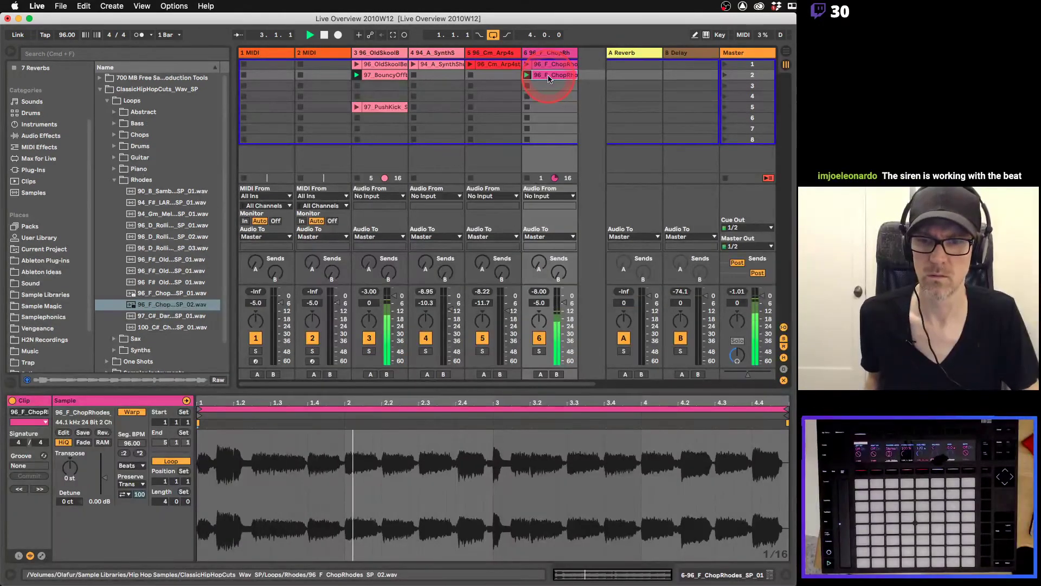
Show the first ChopRhodes clip's waveform and switch playback on track 6 back to that clip.
{"action": "left_click", "coordinate": [536, 74]}
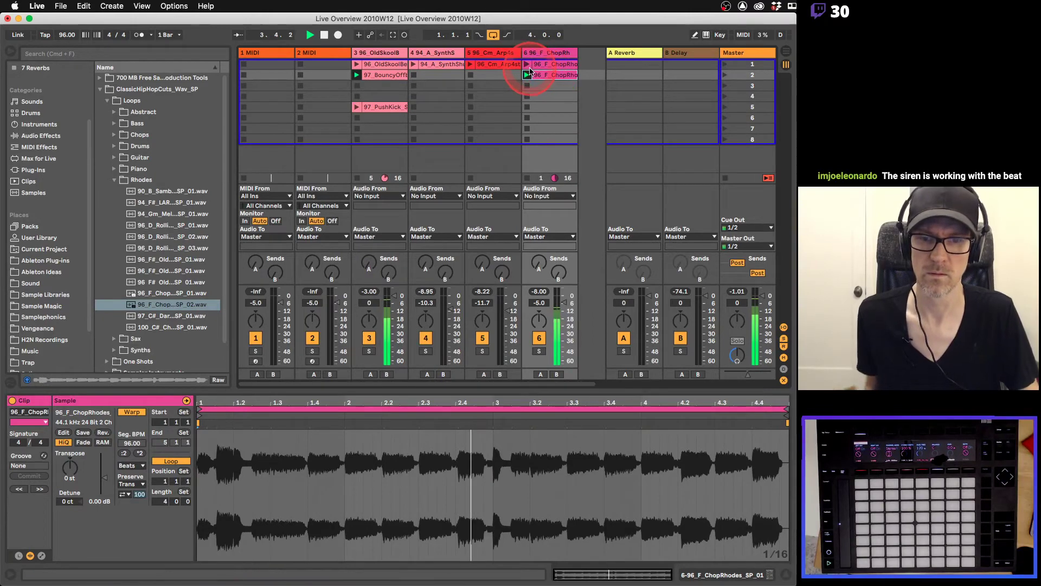
{"action": "left_click", "coordinate": [552, 66]}
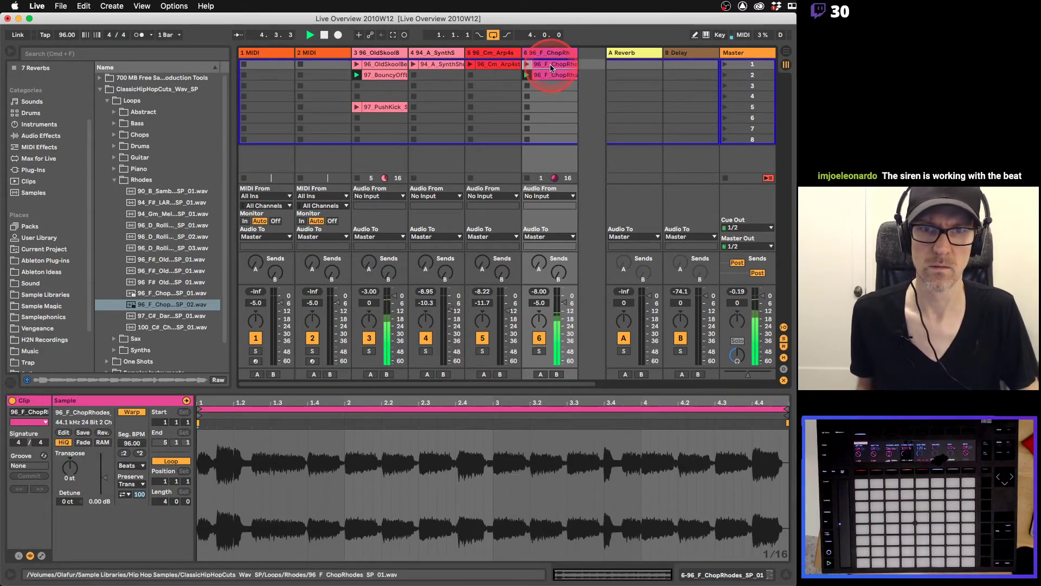
{"action": "left_click", "coordinate": [530, 64]}
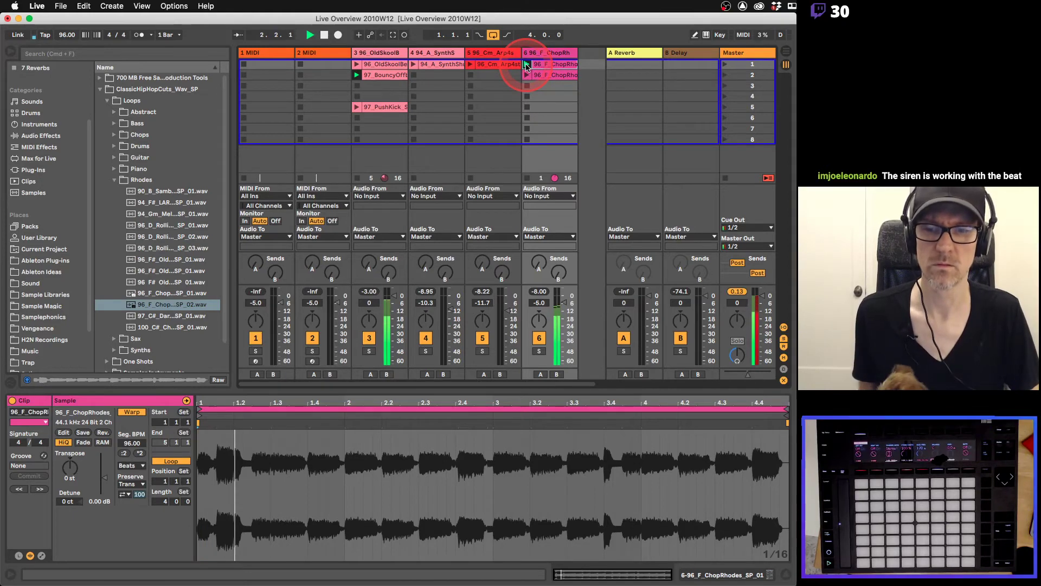
Set the second ChopRhodes clip's loop to start at 3.1.1 with a length of 2 bars, and launch it.
{"action": "left_click", "coordinate": [536, 74]}
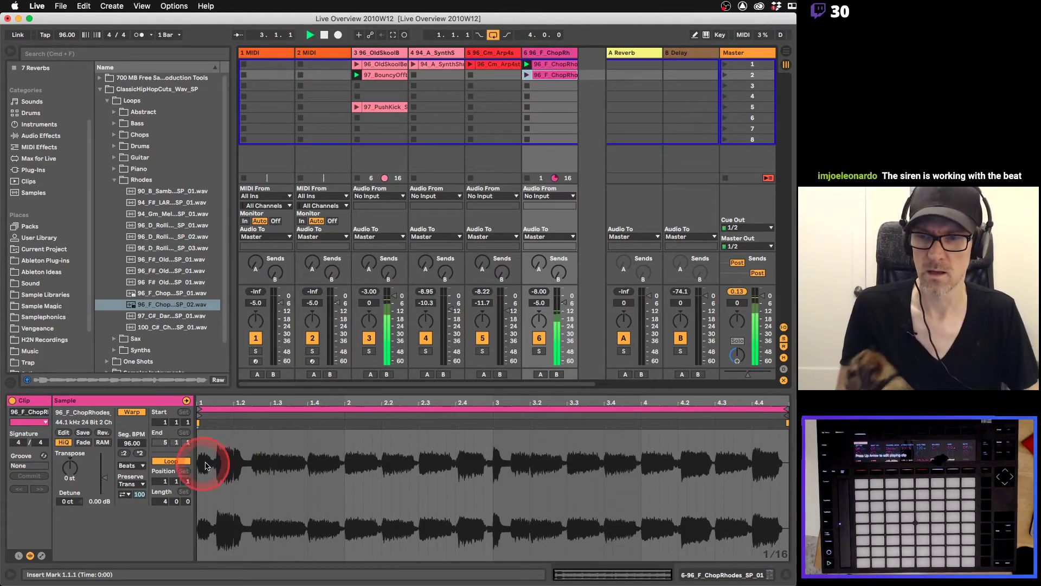
{"action": "left_click_drag", "start_coordinate": [197, 410], "coordinate": [495, 410]}
{"action": "left_click", "coordinate": [546, 75]}
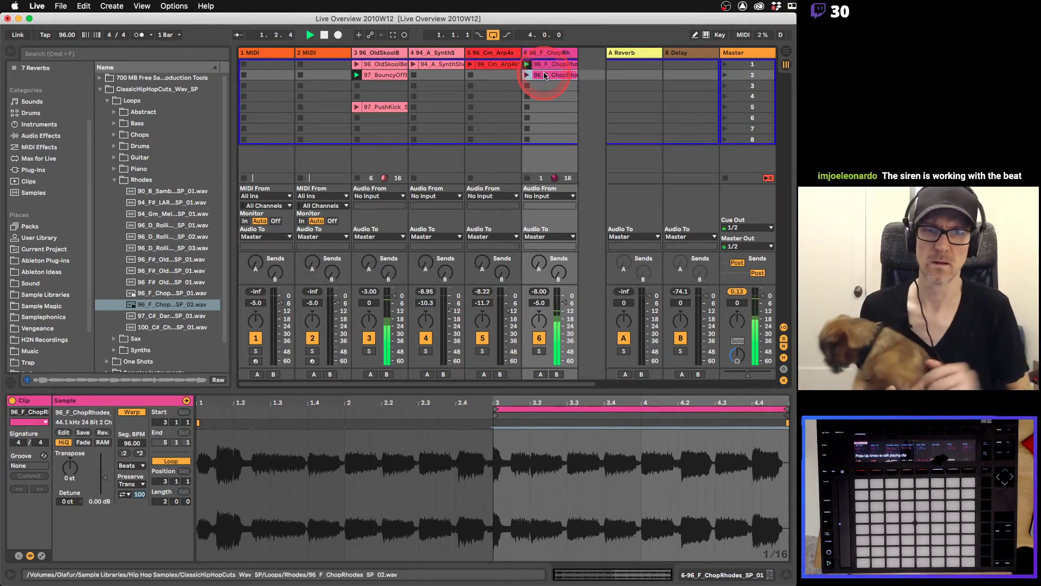
{"action": "left_click", "coordinate": [525, 75]}
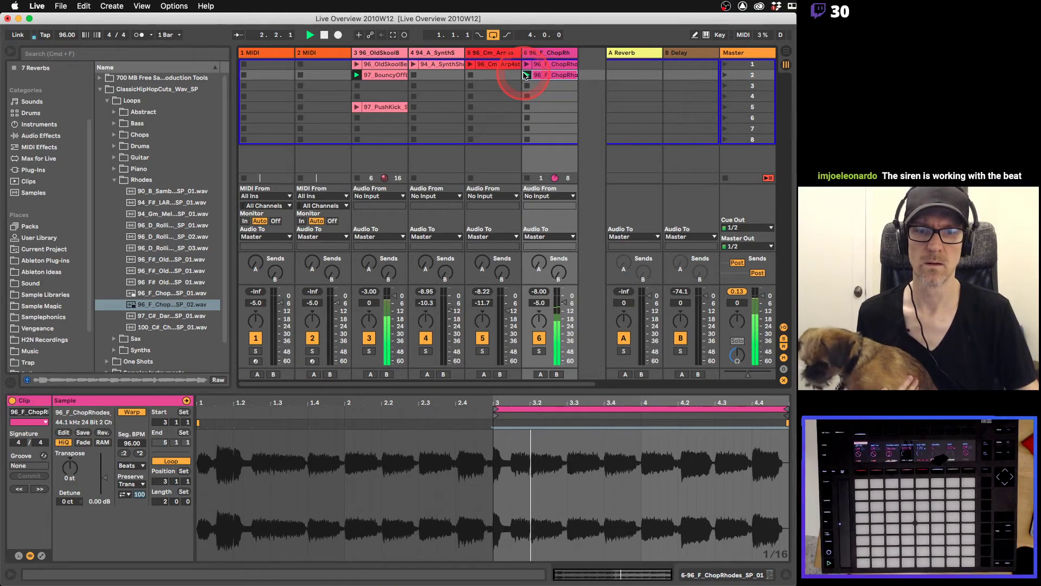
Launch the first ChopRhodes clip and set its loop to start at 3.1.1 with a length of 2 bars.
{"action": "left_click", "coordinate": [539, 65]}
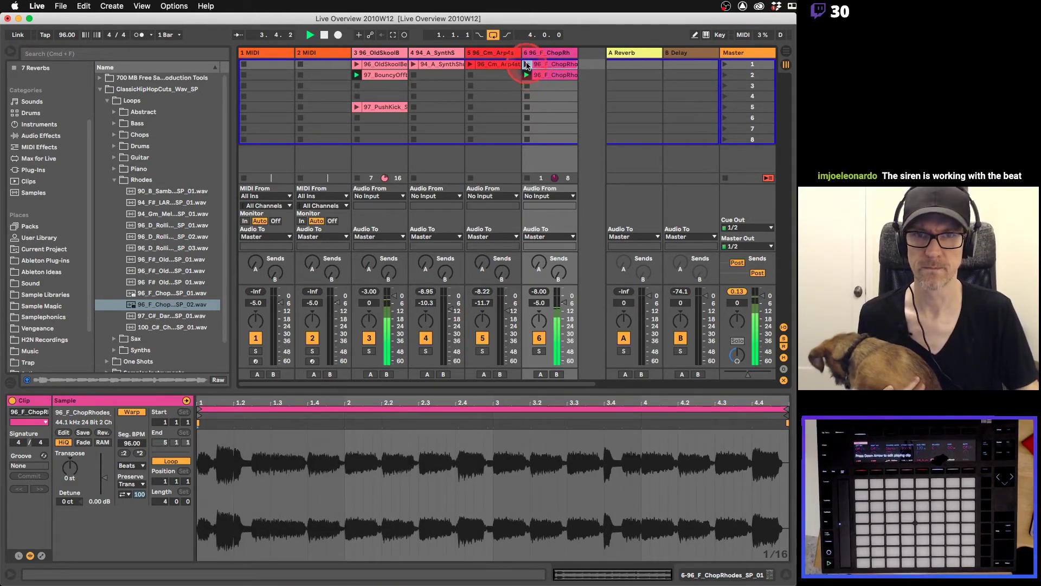
{"action": "left_click", "coordinate": [202, 327]}
{"action": "left_click_drag", "start_coordinate": [199, 408], "coordinate": [494, 400]}
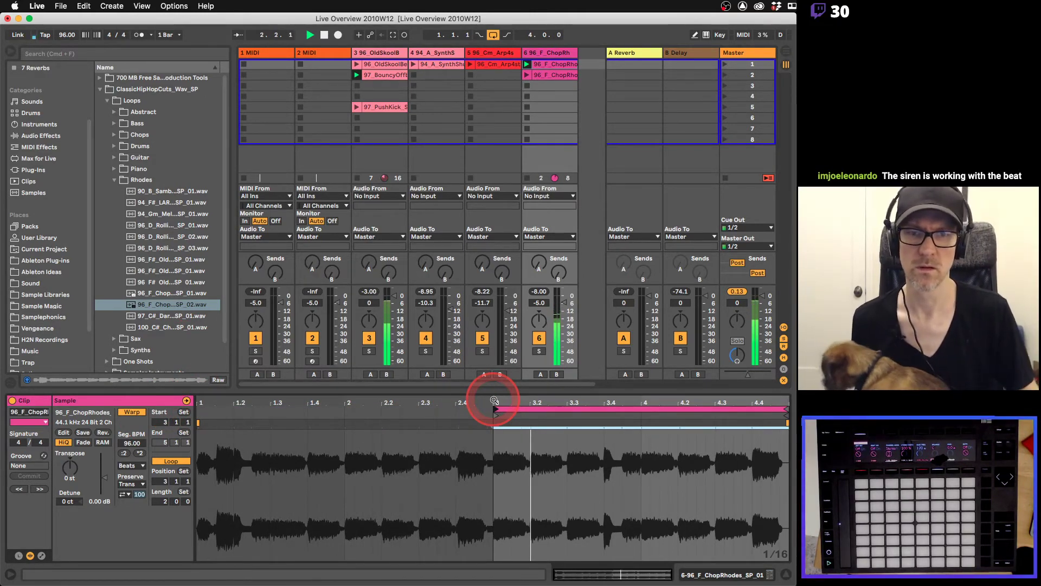
{"action": "left_click", "coordinate": [508, 343]}
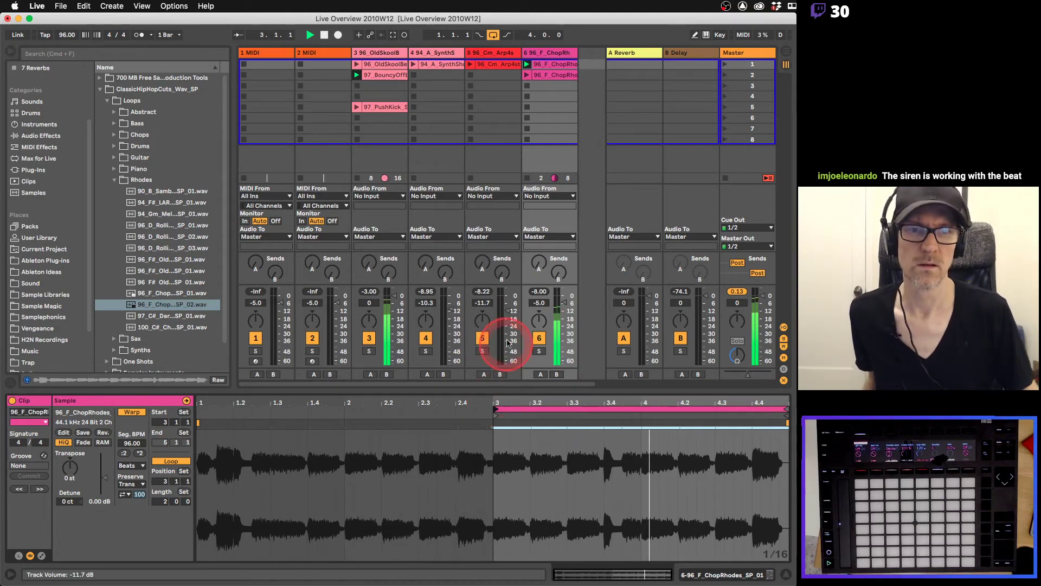
Launch the second ChopRhodes clip on track 6 together with the 96_Cm_Arp4step clip on track 5.
{"action": "left_click", "coordinate": [581, 118]}
{"action": "left_click", "coordinate": [528, 75]}
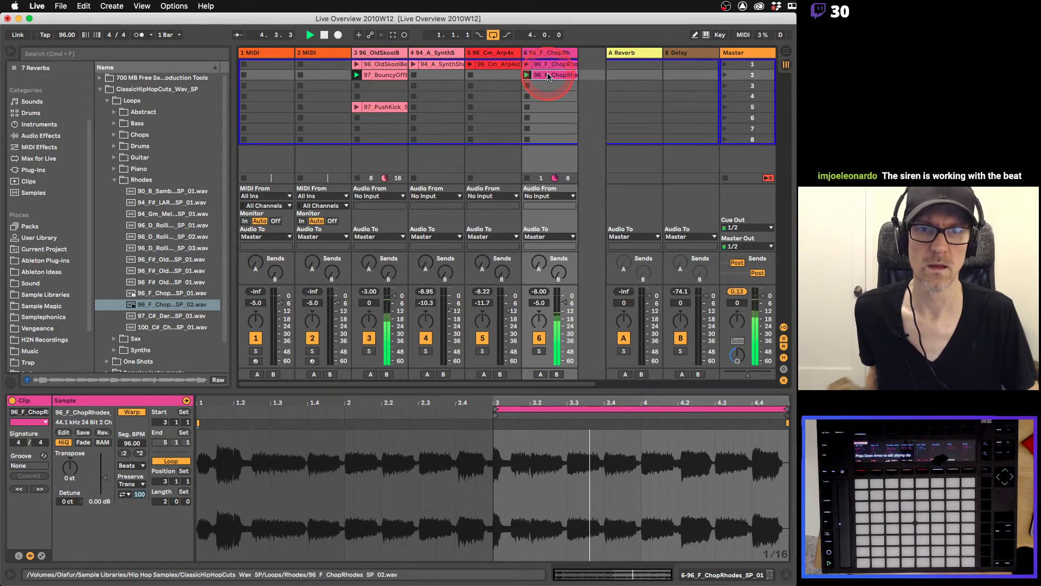
{"action": "left_click", "coordinate": [542, 65]}
{"action": "left_click", "coordinate": [470, 65]}
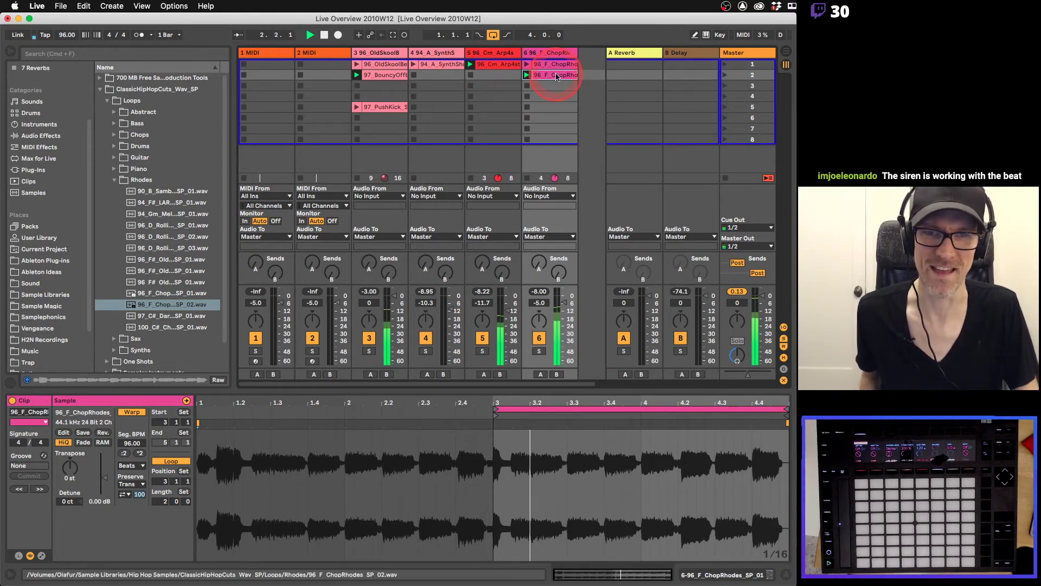
Stop the ChopRhodes clip on track 6 and the arpeggio clip on track 5, and halt playback.
{"action": "left_click", "coordinate": [546, 54]}
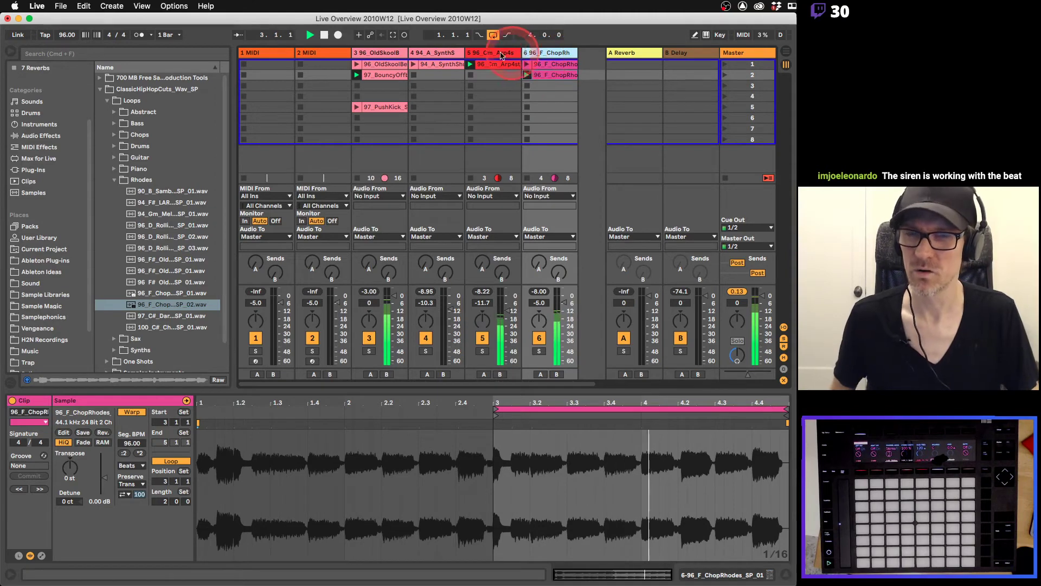
{"action": "left_click", "coordinate": [537, 86]}
{"action": "left_click", "coordinate": [470, 78]}
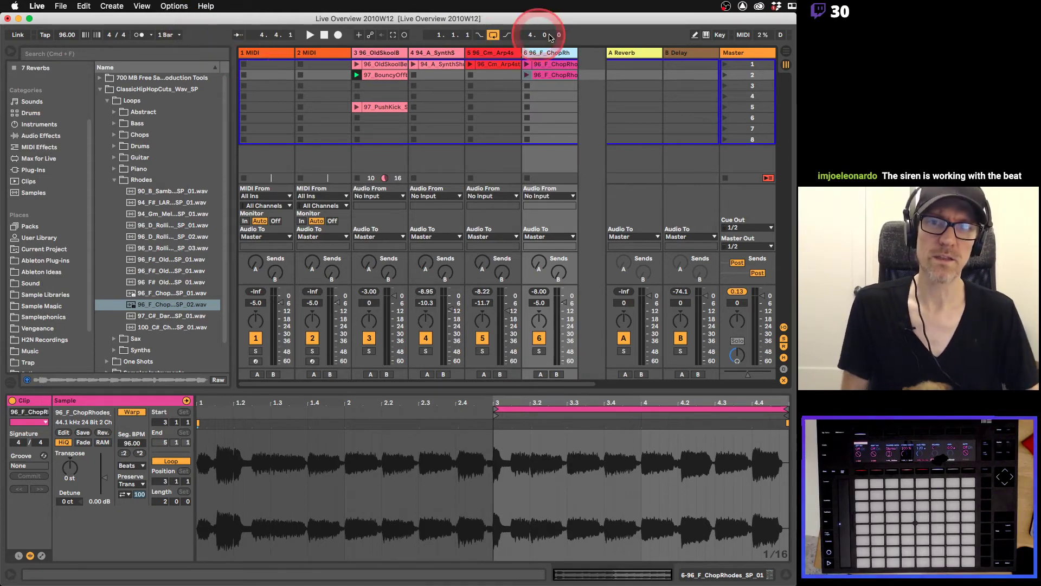
Move the 96_Cm_Arp4step clip to slot 4 and the 94_A_SynthShufflet clip to slot 6 of track 6.
{"action": "left_click_drag", "start_coordinate": [499, 64], "coordinate": [548, 96]}
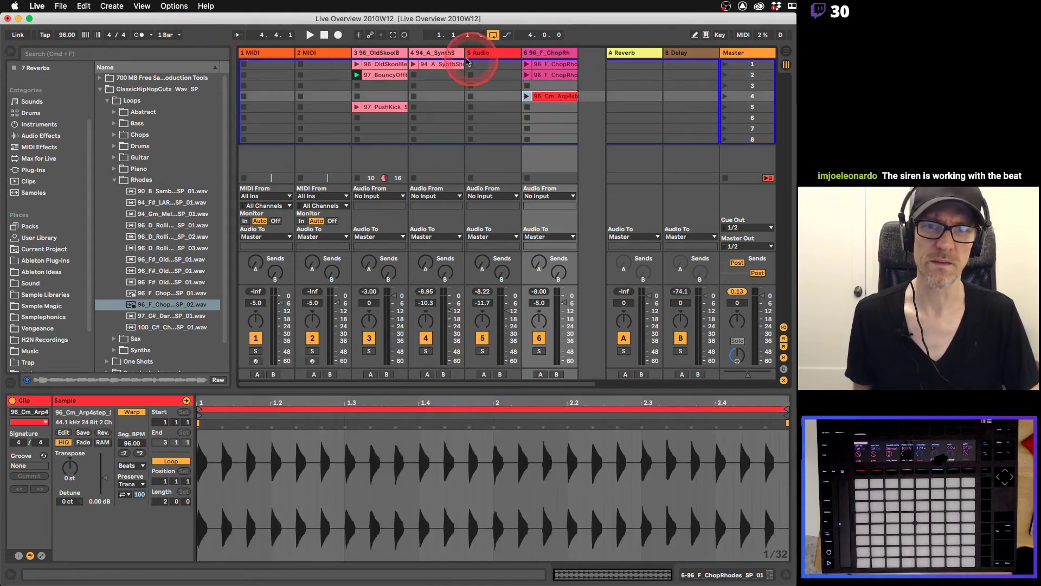
{"action": "left_click_drag", "start_coordinate": [439, 64], "coordinate": [544, 118]}
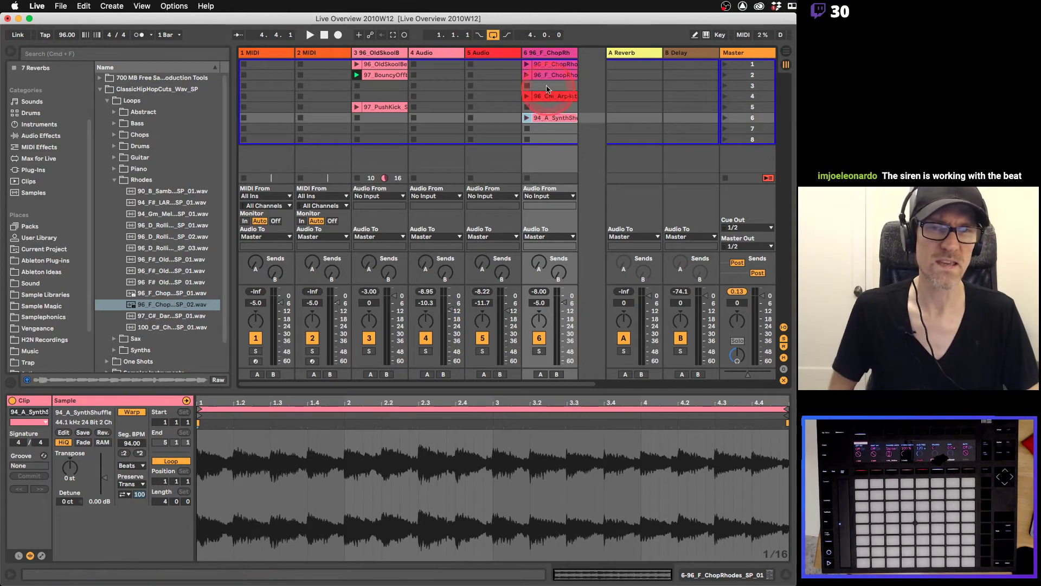
Launch the first ChopRhodes, 96_Cm_Arp4step and 94_A_SynthShufflet clips on track 6 one after another.
{"action": "left_click", "coordinate": [534, 64]}
{"action": "left_click", "coordinate": [526, 64]}
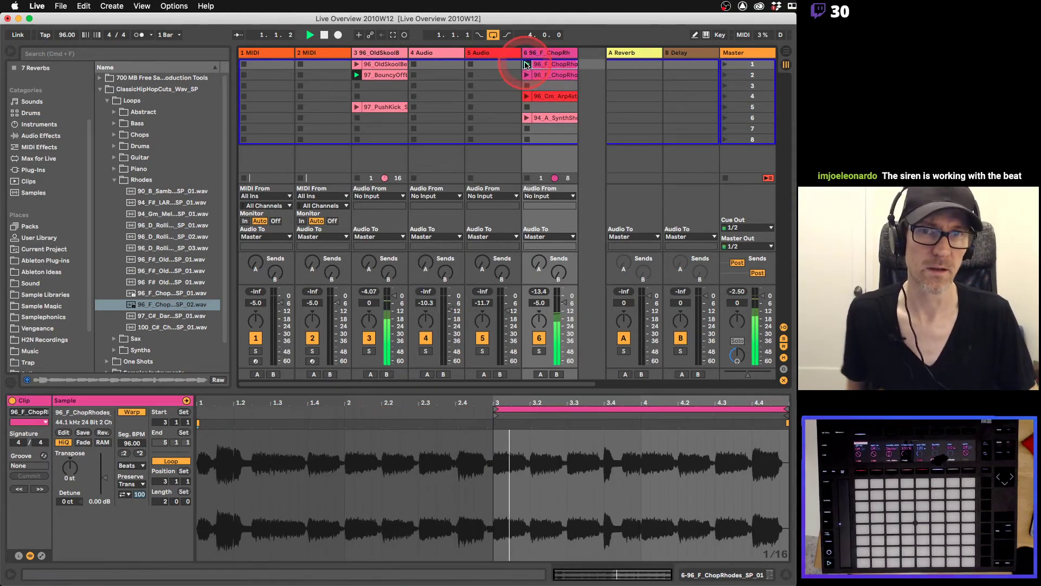
{"action": "left_click", "coordinate": [528, 96]}
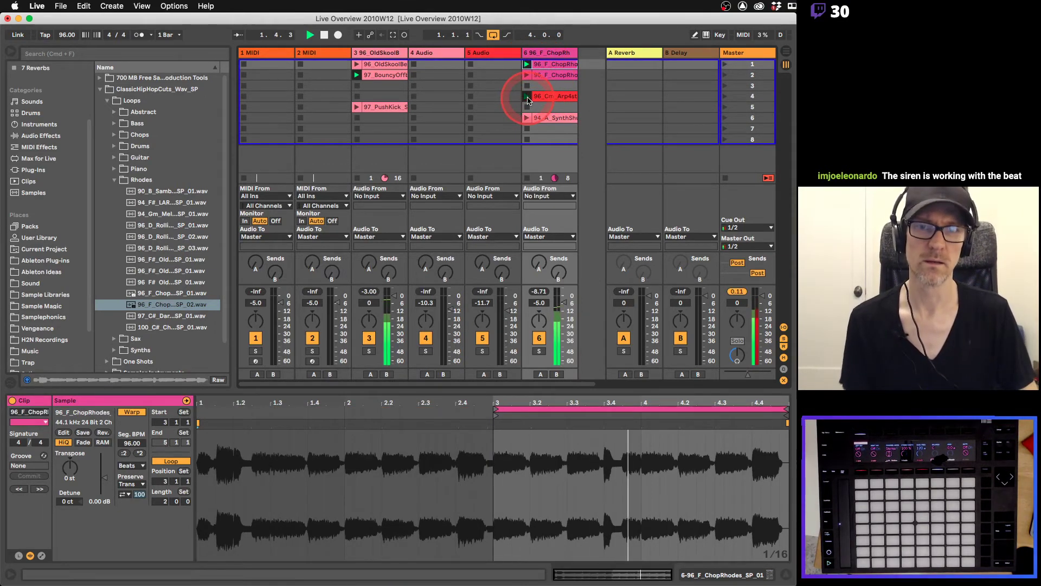
{"action": "left_click", "coordinate": [527, 117]}
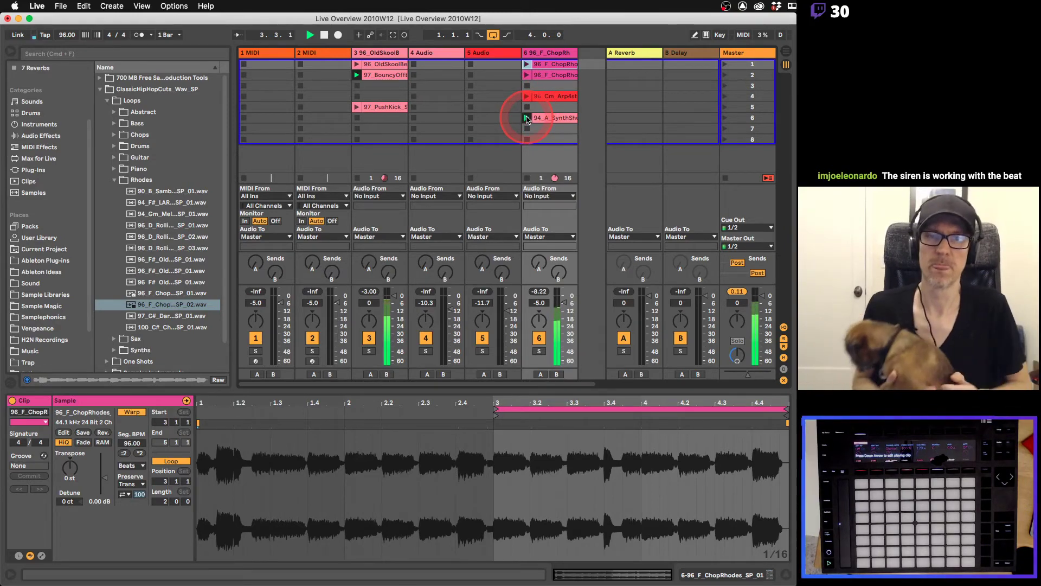
Move the 94_A_SynthShufflet and 96_Cm_Arp4step clips back to slot 1 of tracks 4 and 5, and launch the arpeggio clip.
{"action": "left_click_drag", "start_coordinate": [547, 118], "coordinate": [431, 64]}
{"action": "left_click_drag", "start_coordinate": [516, 87], "coordinate": [497, 67]}
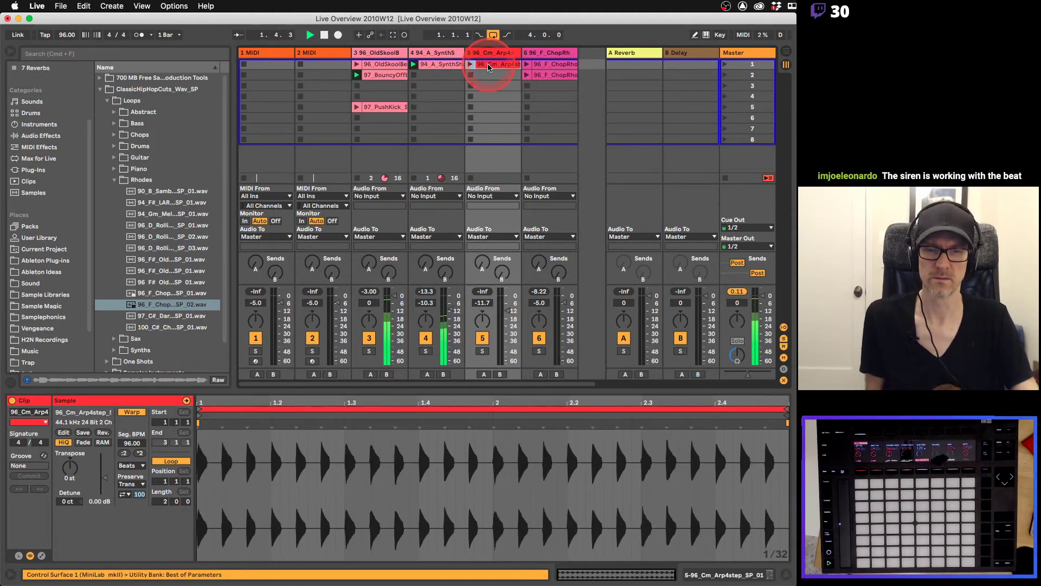
{"action": "left_click", "coordinate": [471, 65]}
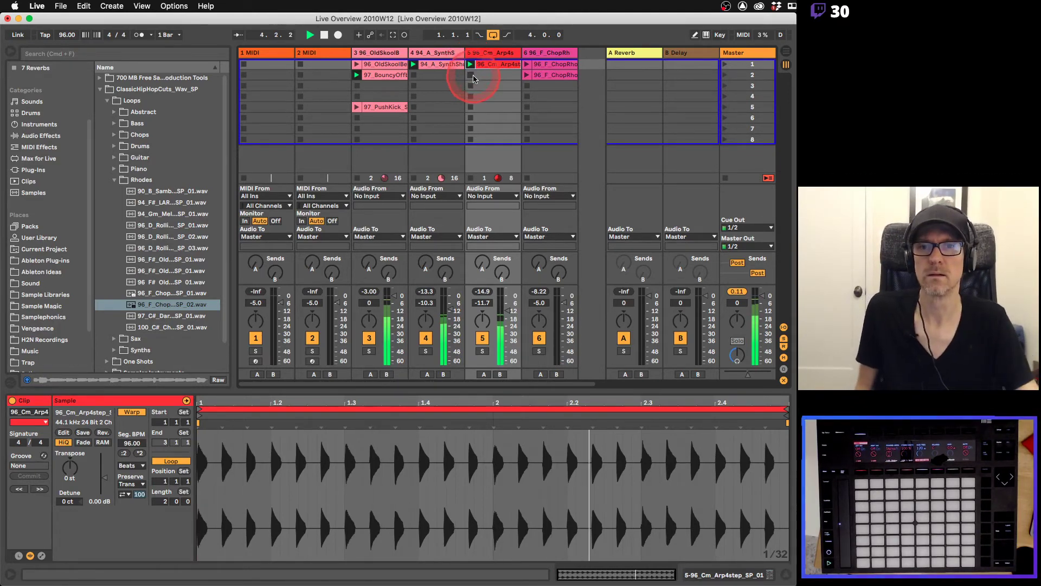
Launch the first ChopRhodes clip, stop the synth clip on track 4, relaunch the 96_Cm_Arp4step clip, and halt playback.
{"action": "left_click", "coordinate": [528, 65]}
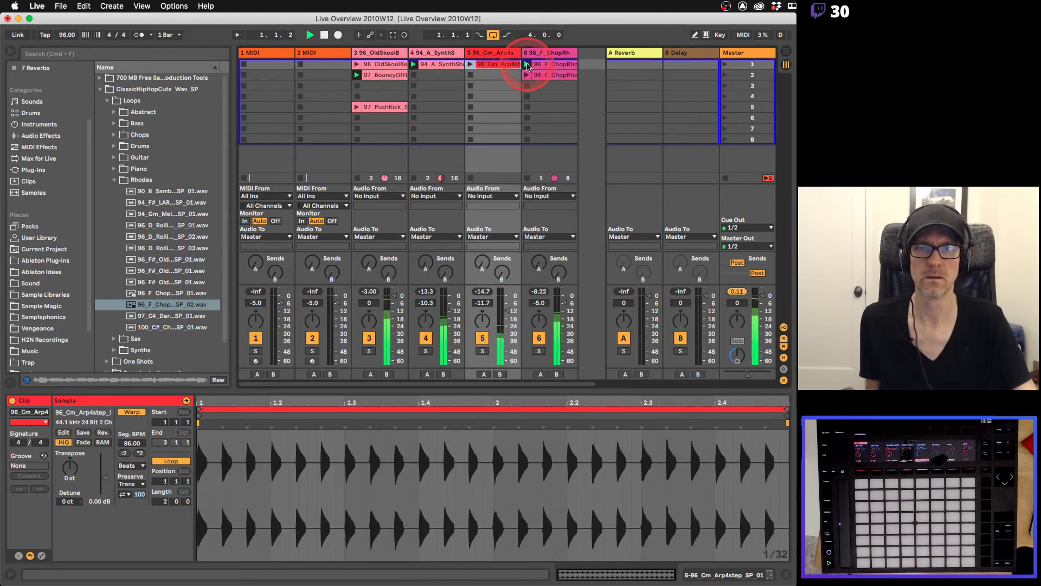
{"action": "left_click", "coordinate": [415, 76]}
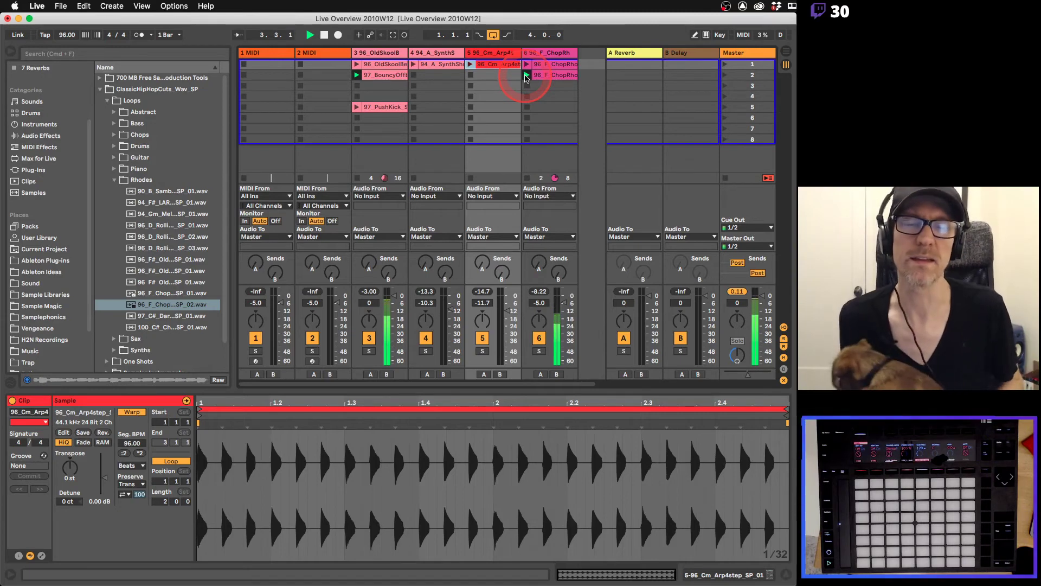
{"action": "left_click", "coordinate": [471, 66]}
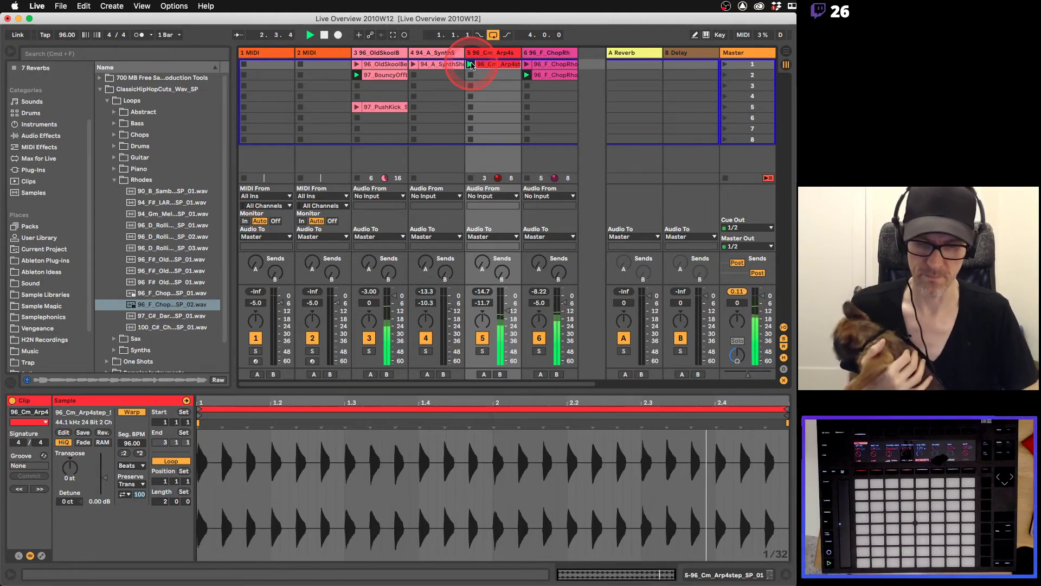
{"action": "key", "text": "space"}
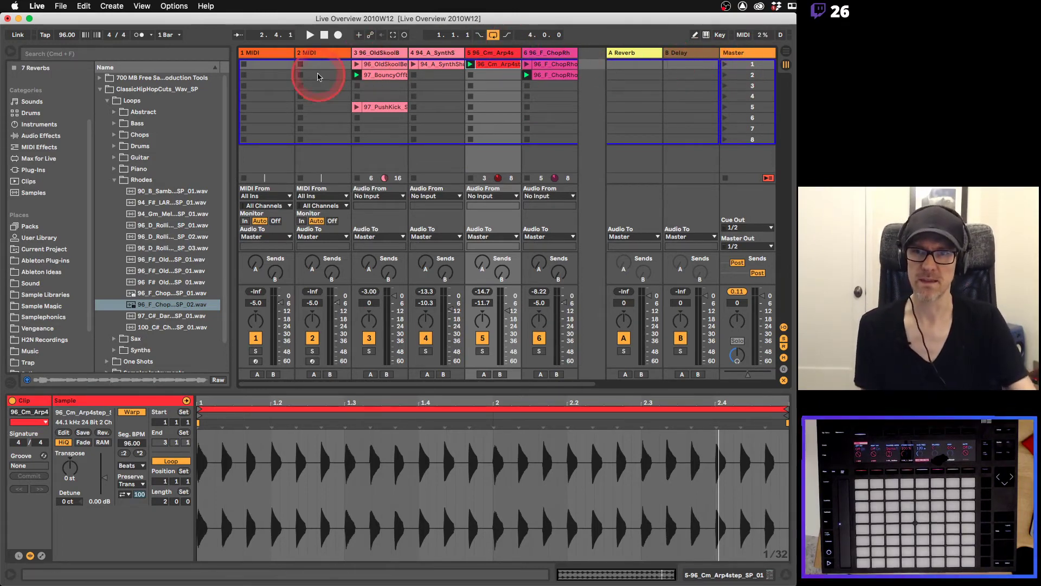
Delete the second empty MIDI track.
{"action": "left_click", "coordinate": [276, 53]}
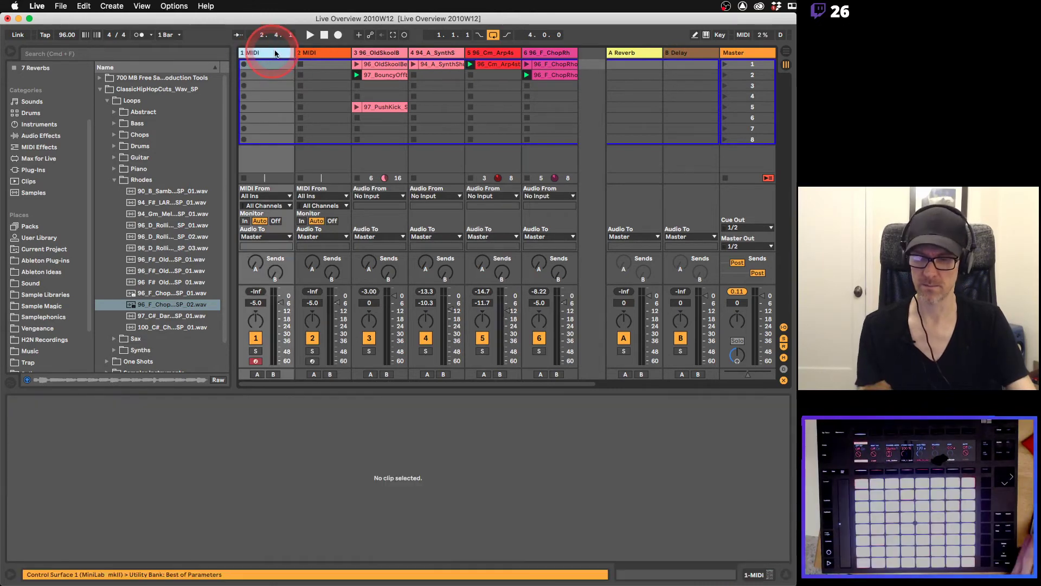
{"action": "left_click", "coordinate": [328, 52]}
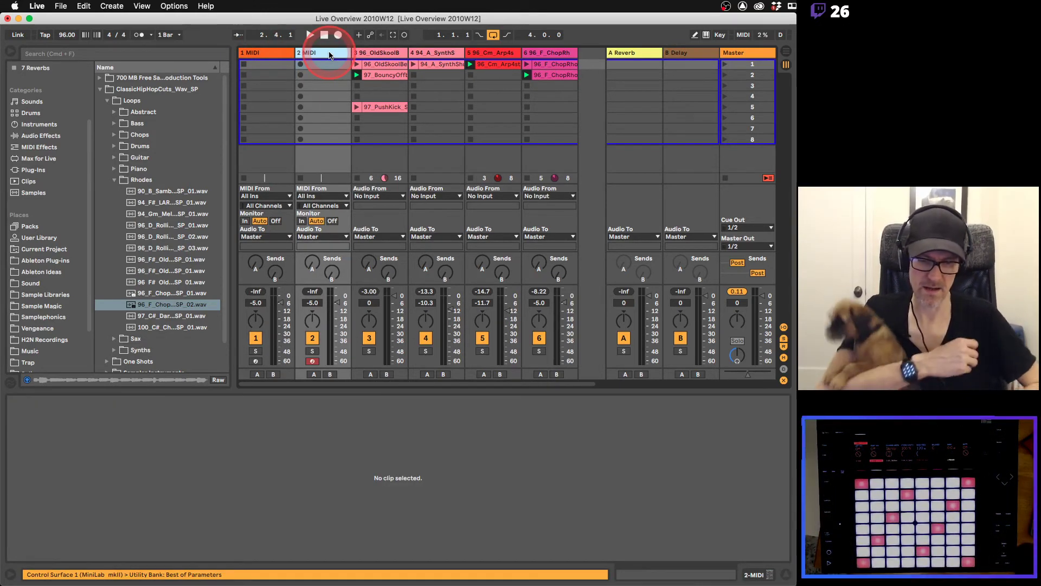
{"action": "key", "text": "Delete"}
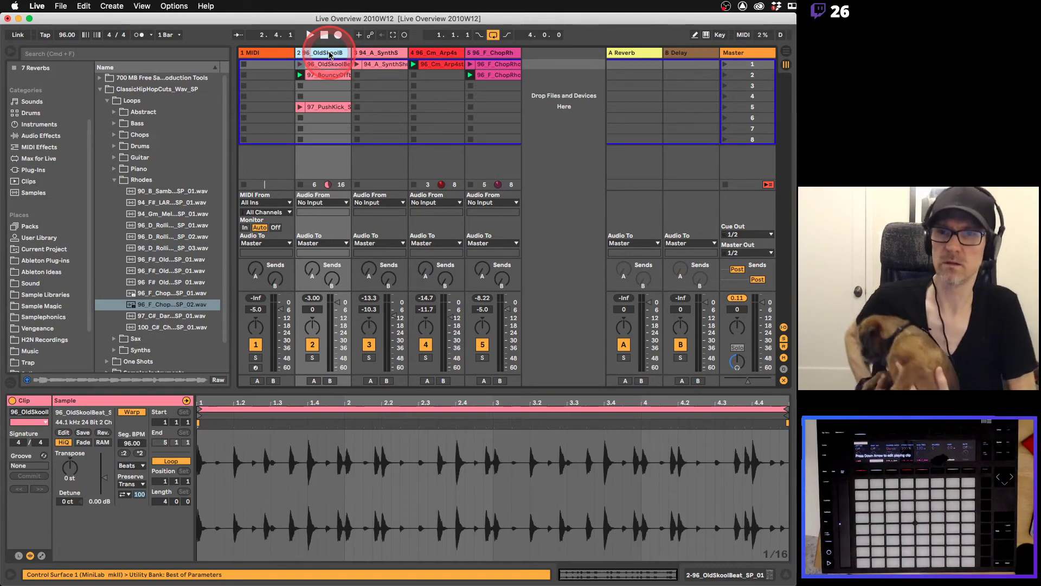
Load the 808 Core Kit from the Drums category onto the remaining MIDI track.
{"action": "left_click", "coordinate": [271, 53]}
{"action": "left_click", "coordinate": [68, 209]}
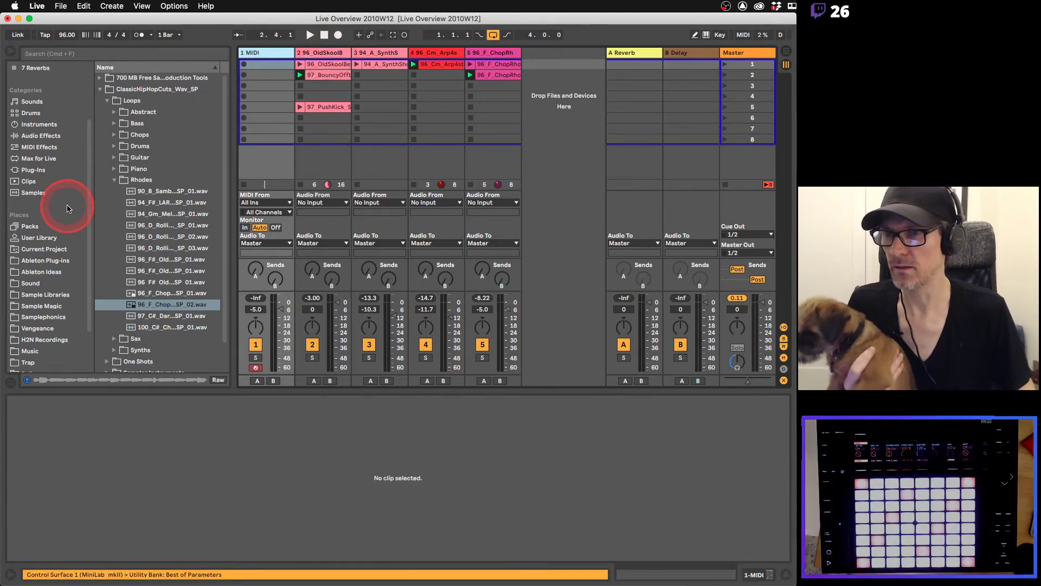
{"action": "scroll", "coordinate": [54, 138], "scroll_direction": "up", "scroll_amount": 2}
{"action": "left_click", "coordinate": [32, 138]}
{"action": "left_click_drag", "start_coordinate": [136, 125], "coordinate": [269, 78]}
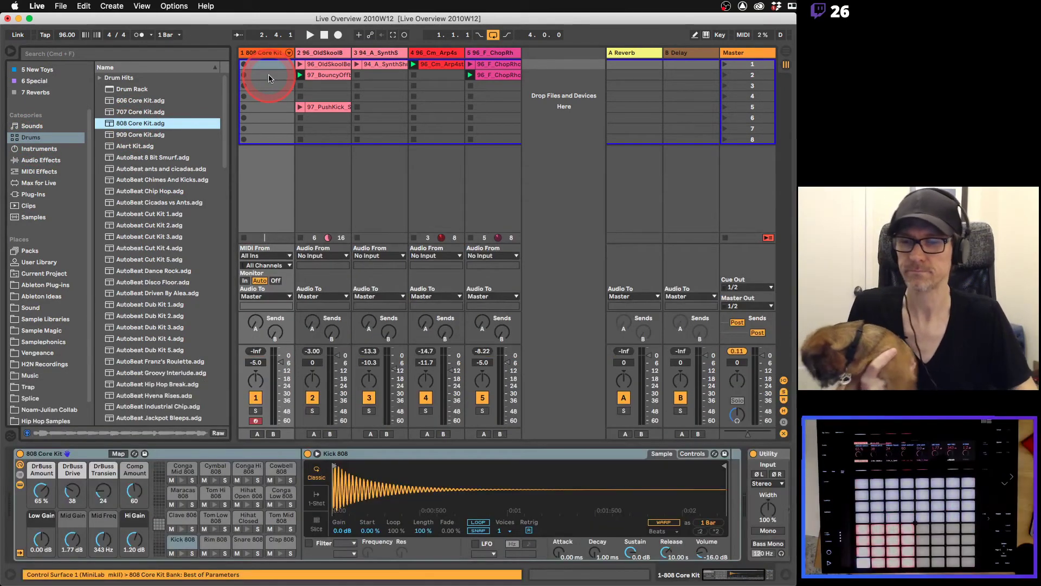
{"action": "left_click", "coordinate": [265, 68]}
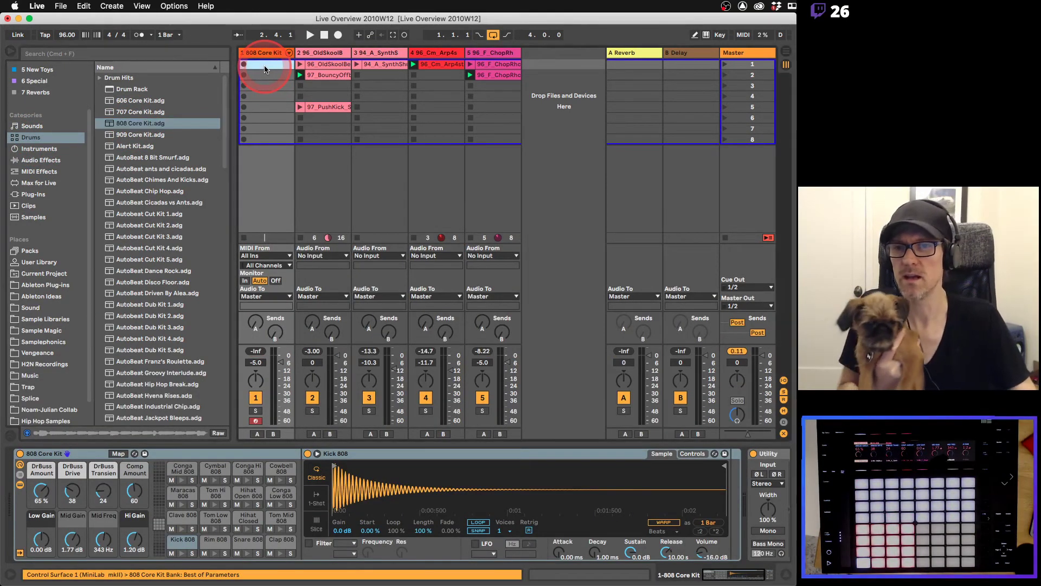
{"action": "key", "text": "Down"}
{"action": "key", "text": "Down"}
{"action": "key", "text": "Down"}
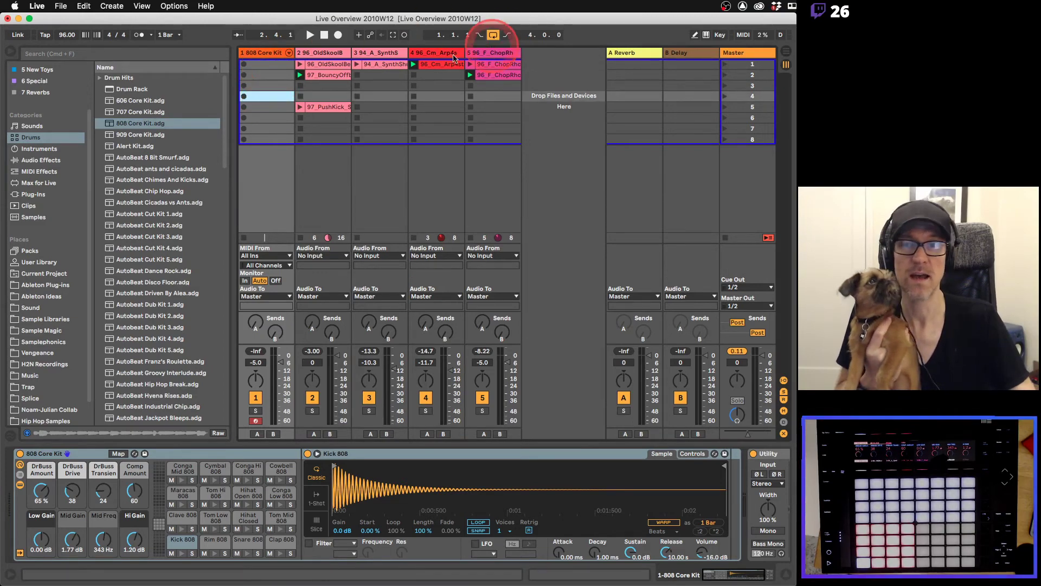
{"action": "left_click", "coordinate": [470, 75]}
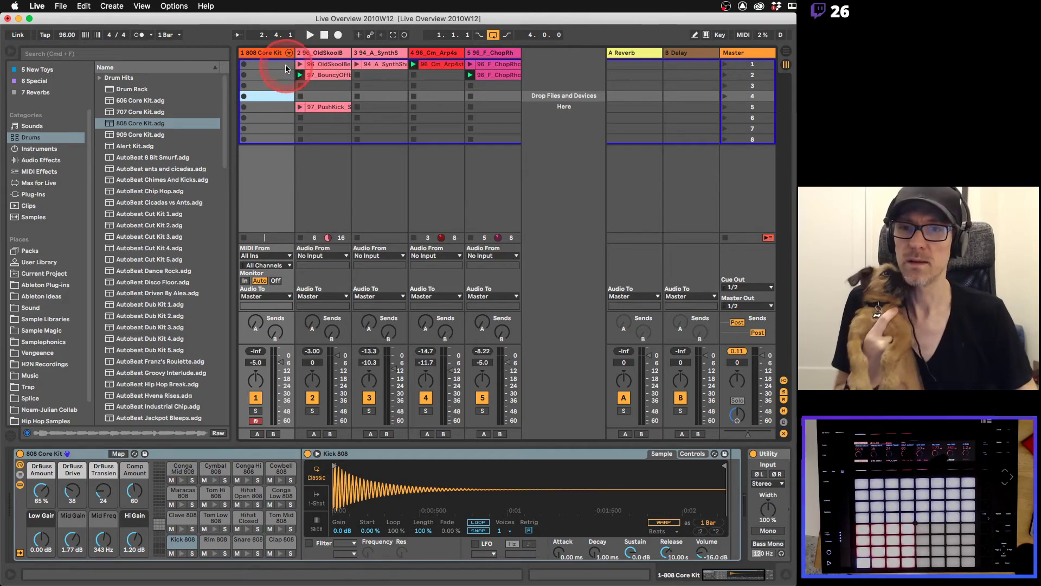
Create a MIDI clip in slot 1 of the 808 Core Kit track and add a Snare 808 note at 1.2 with velocity 119.
{"action": "double_click", "coordinate": [286, 66]}
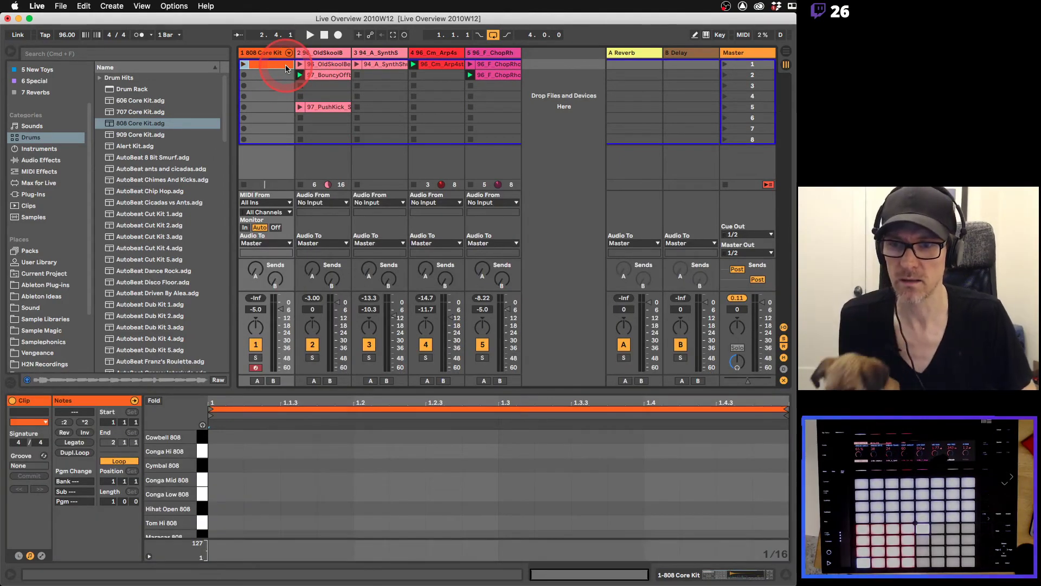
{"action": "scroll", "coordinate": [176, 506], "scroll_direction": "down", "scroll_amount": 5}
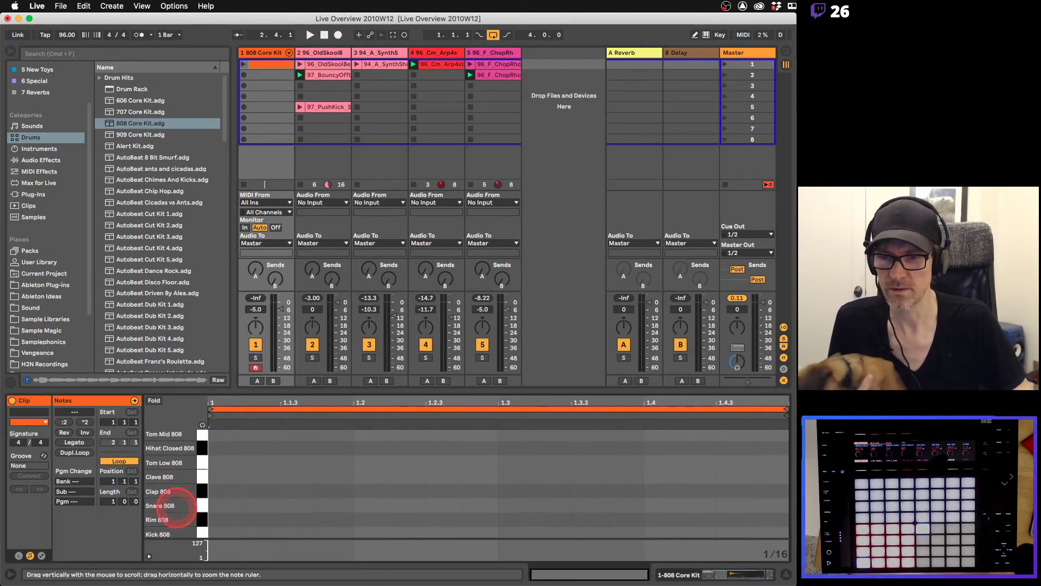
{"action": "scroll", "coordinate": [176, 506], "scroll_direction": "down", "scroll_amount": 1}
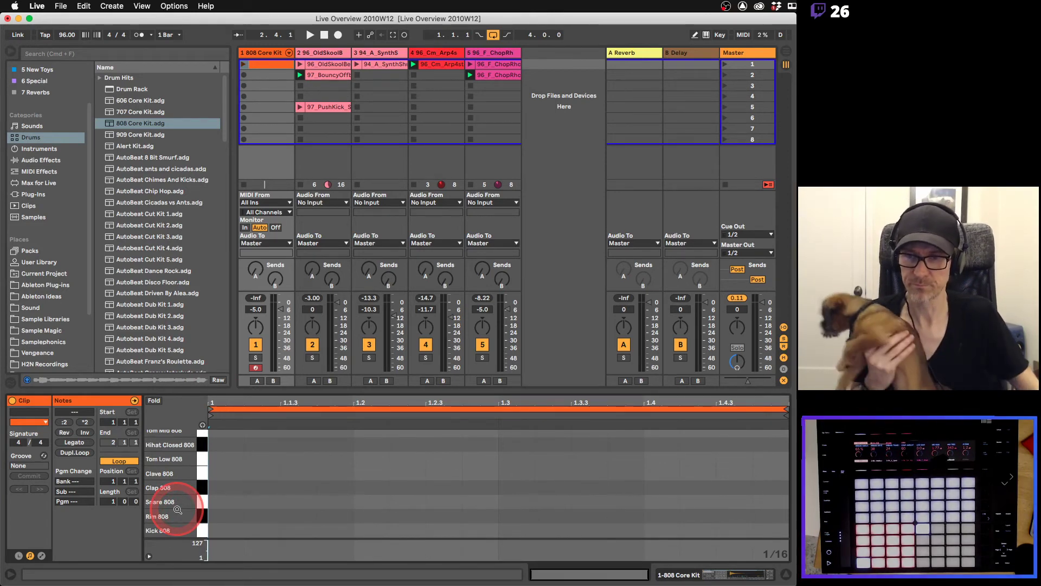
{"action": "double_click", "coordinate": [367, 504]}
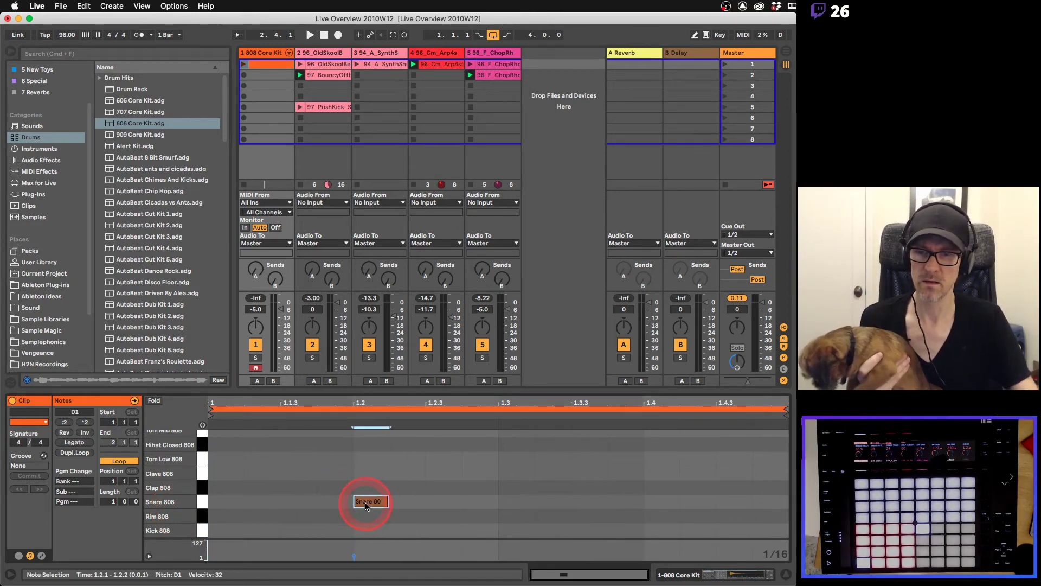
{"action": "left_click_drag", "start_coordinate": [353, 556], "coordinate": [354, 544]}
{"action": "left_click", "coordinate": [371, 503]}
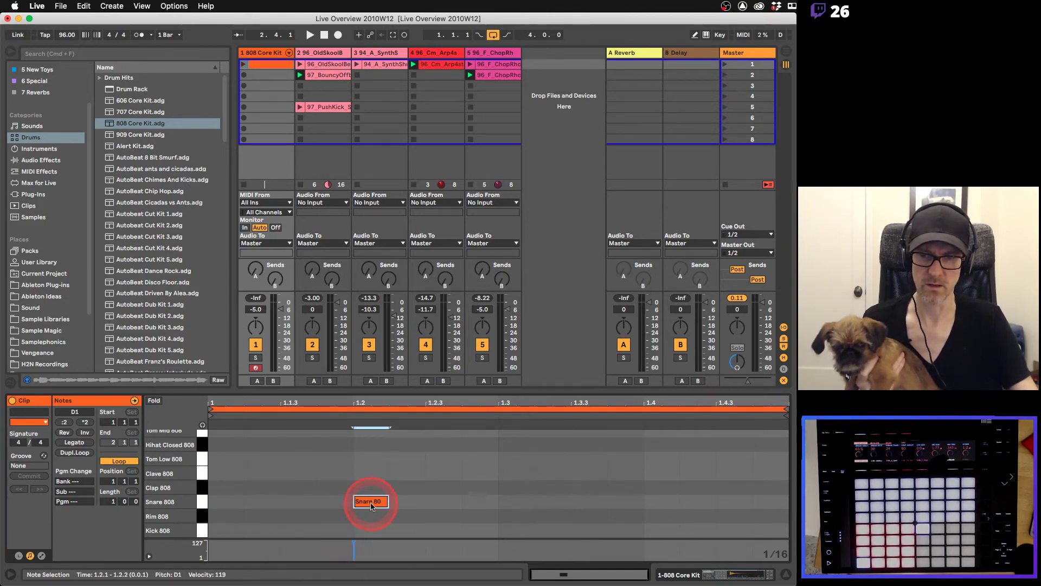
Add a second Snare 808 note at 1.4 with velocity 127.
{"action": "double_click", "coordinate": [659, 502]}
{"action": "left_click", "coordinate": [641, 559]}
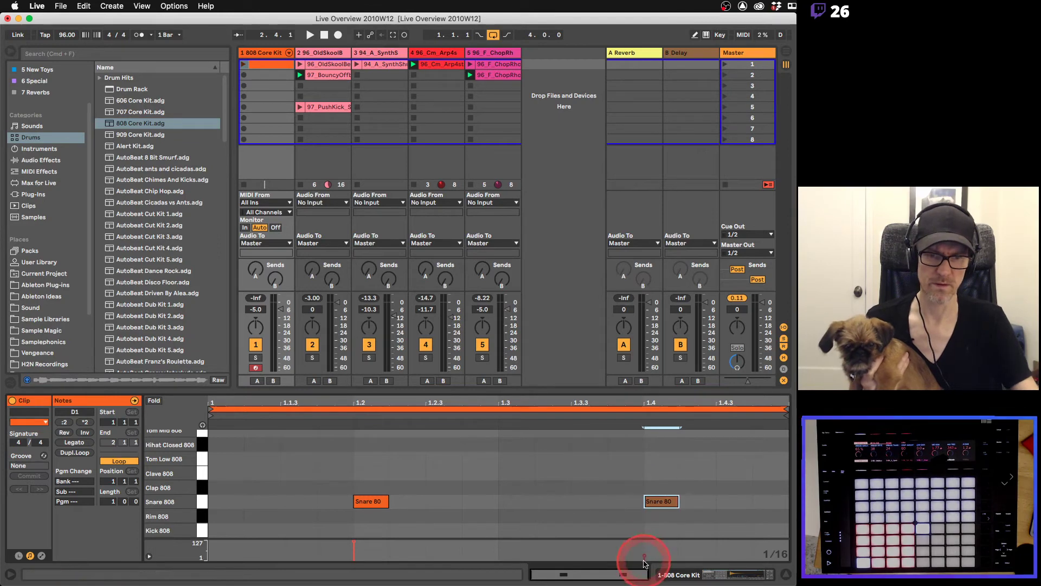
{"action": "left_click", "coordinate": [663, 505]}
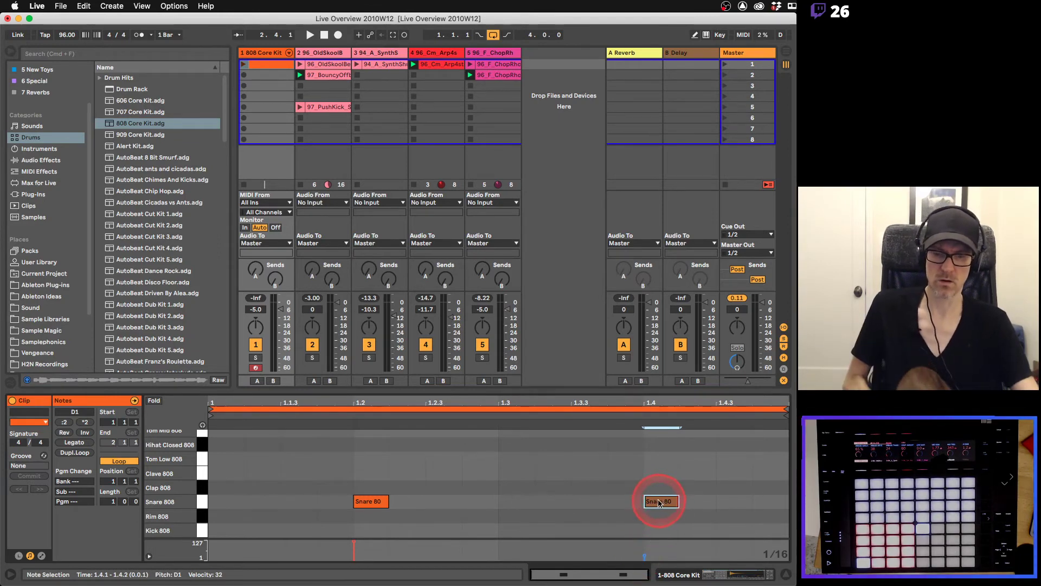
{"action": "double_click", "coordinate": [656, 499]}
{"action": "double_click", "coordinate": [657, 501]}
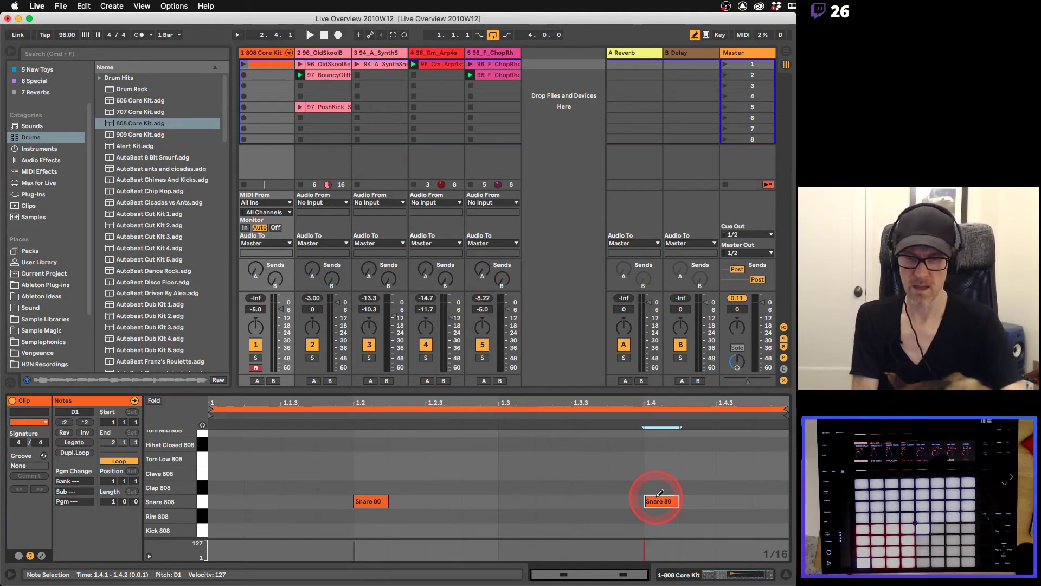
Draw Kick 808 notes at 1.1.1 and 1.3.3, launching the drum clip after the first one.
{"action": "left_click", "coordinate": [231, 527]}
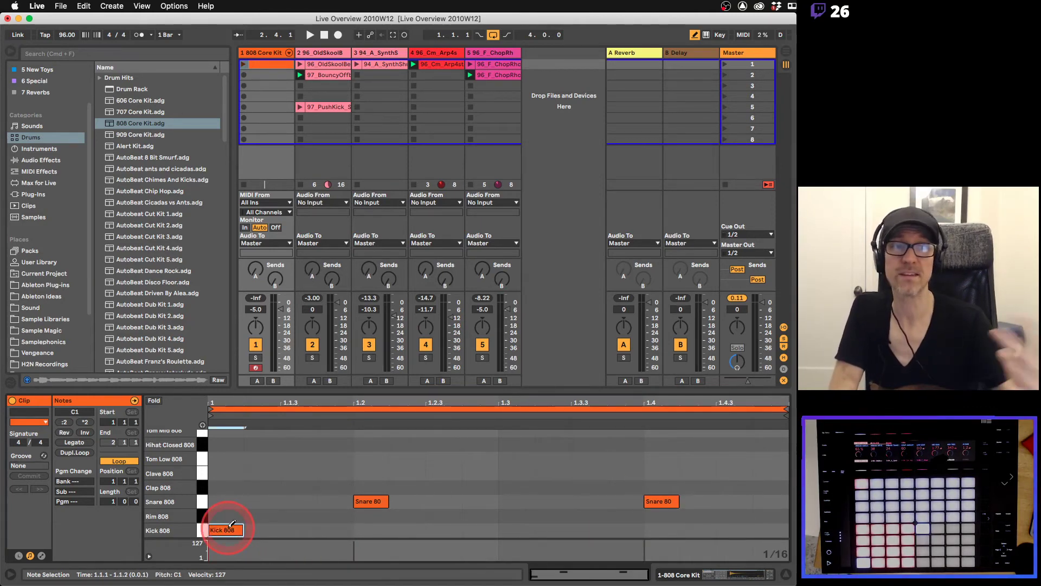
{"action": "left_click", "coordinate": [243, 64]}
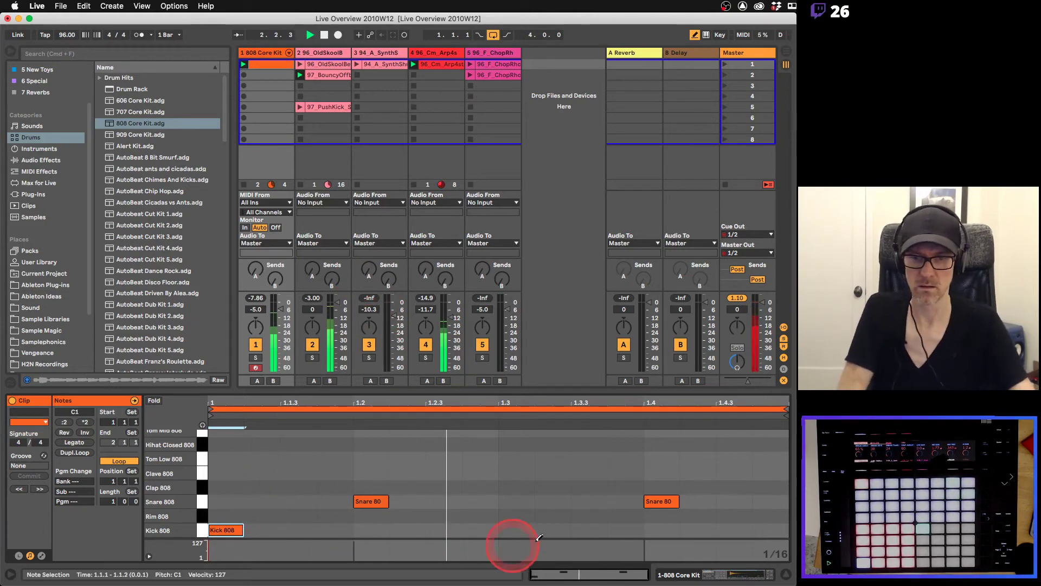
{"action": "left_click", "coordinate": [594, 530]}
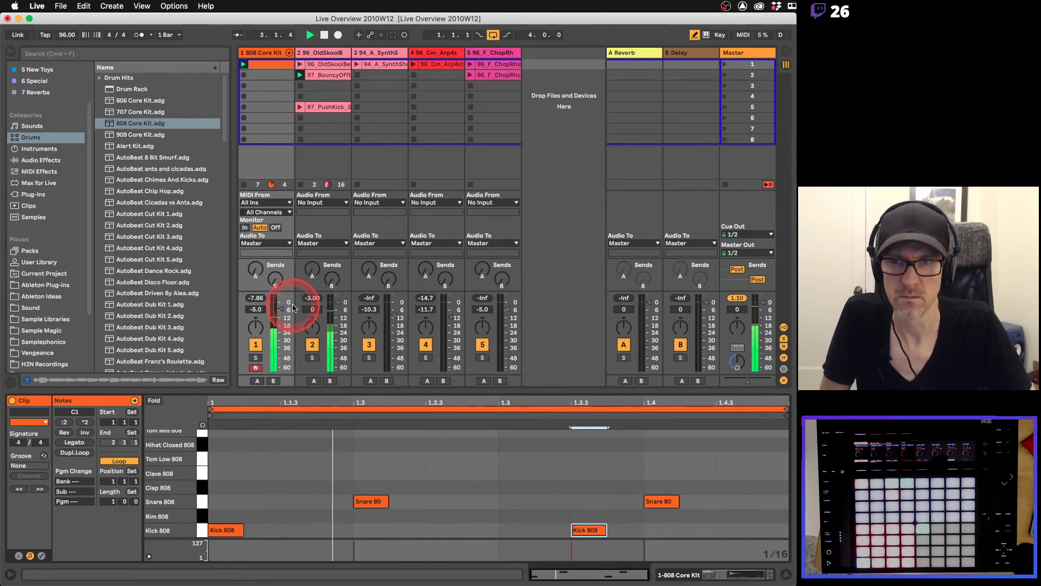
Set the loop length of the 97_BouncyOffbeat clip on track 2 to 2 bars.
{"action": "left_click", "coordinate": [362, 89]}
{"action": "left_click", "coordinate": [337, 74]}
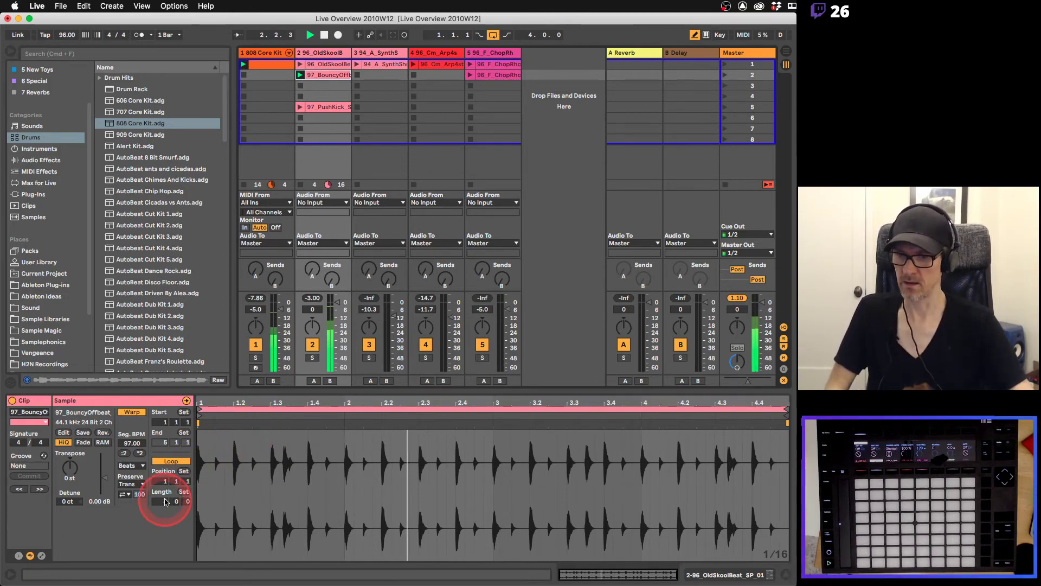
{"action": "left_click_drag", "start_coordinate": [164, 498], "coordinate": [166, 503]}
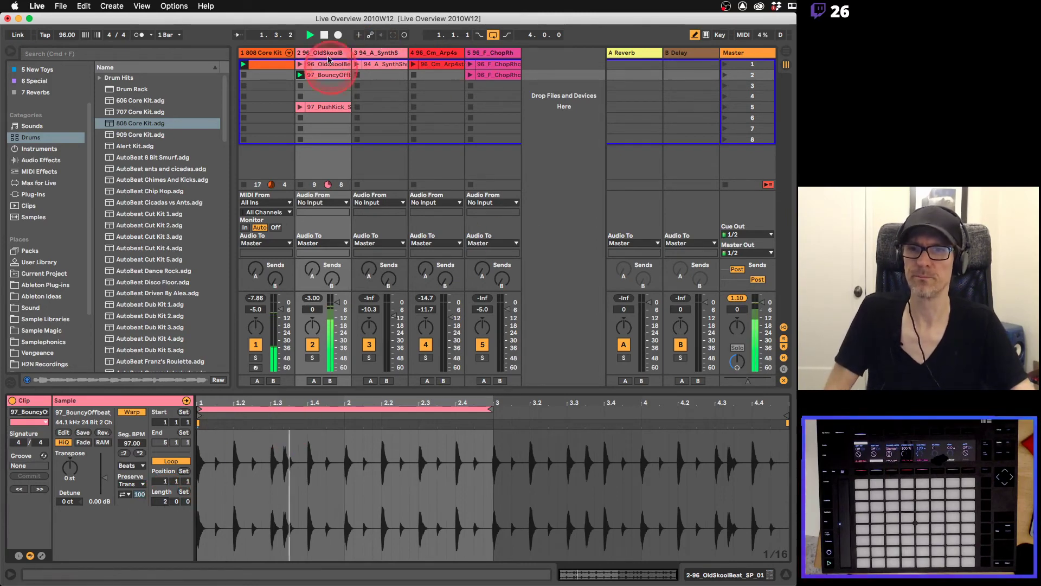
Launch the 96_OldSkoolBeat clip and examine its waveform transients around the start of bar 2.
{"action": "left_click", "coordinate": [301, 65]}
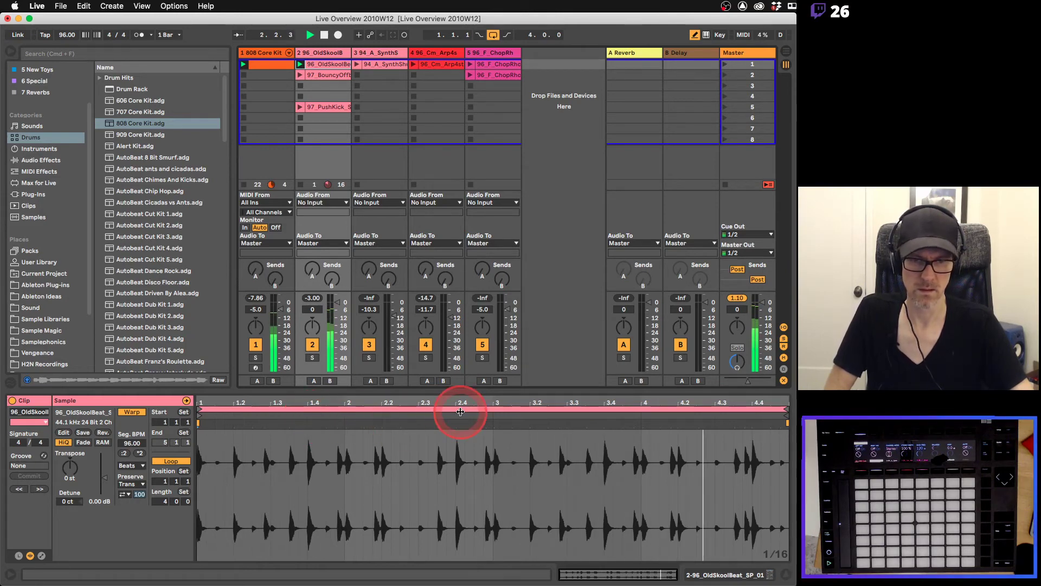
{"action": "left_click", "coordinate": [323, 90]}
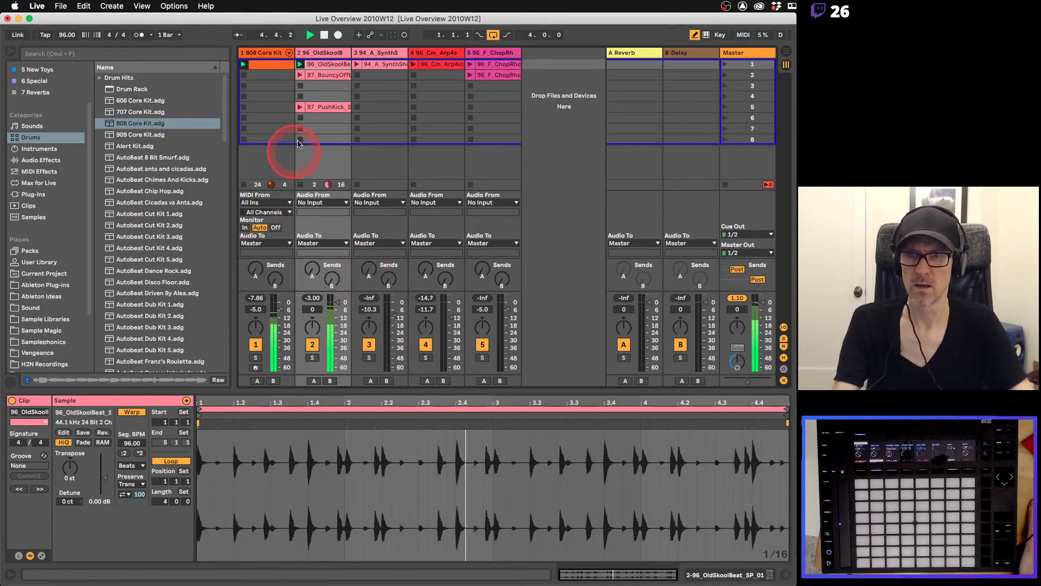
{"action": "left_click", "coordinate": [301, 107]}
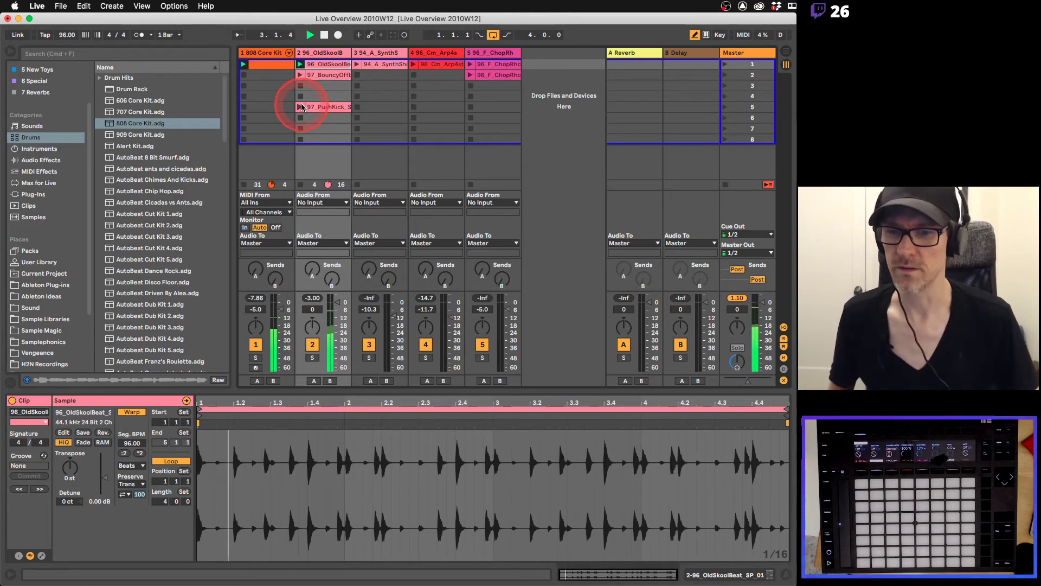
{"action": "mouse_move", "coordinate": [315, 401]}
{"action": "left_mouse_down"}
{"action": "mouse_move", "coordinate": [351, 398]}
{"action": "mouse_move", "coordinate": [357, 420]}
{"action": "mouse_move", "coordinate": [352, 386]}
{"action": "left_mouse_up"}
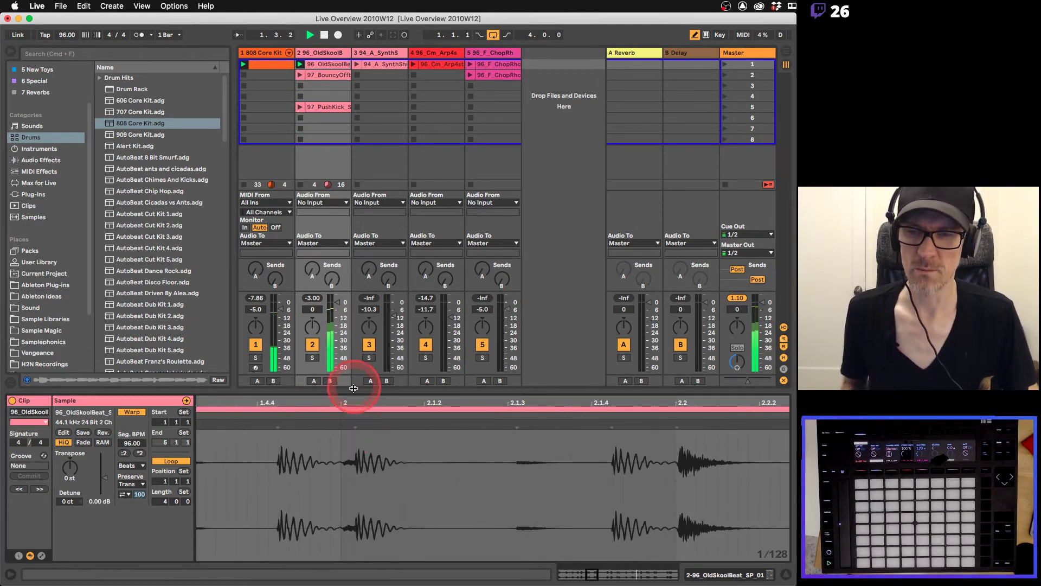
In the 808 Core Kit clip, leave draw mode and nudge the first Kick 808 note off-grid to slightly after 1.1.1.
{"action": "left_click", "coordinate": [267, 64]}
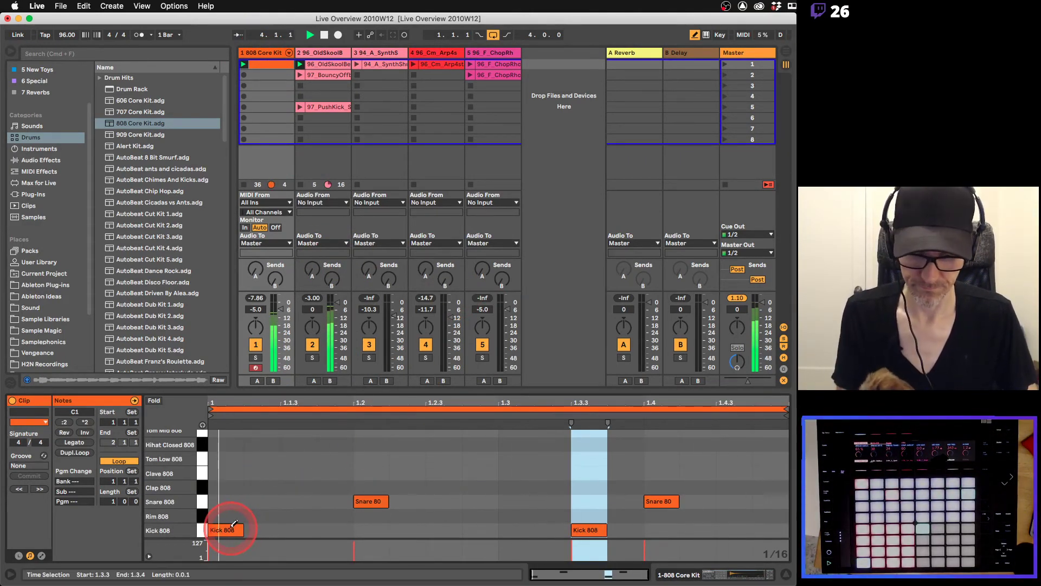
{"action": "key", "text": "b"}
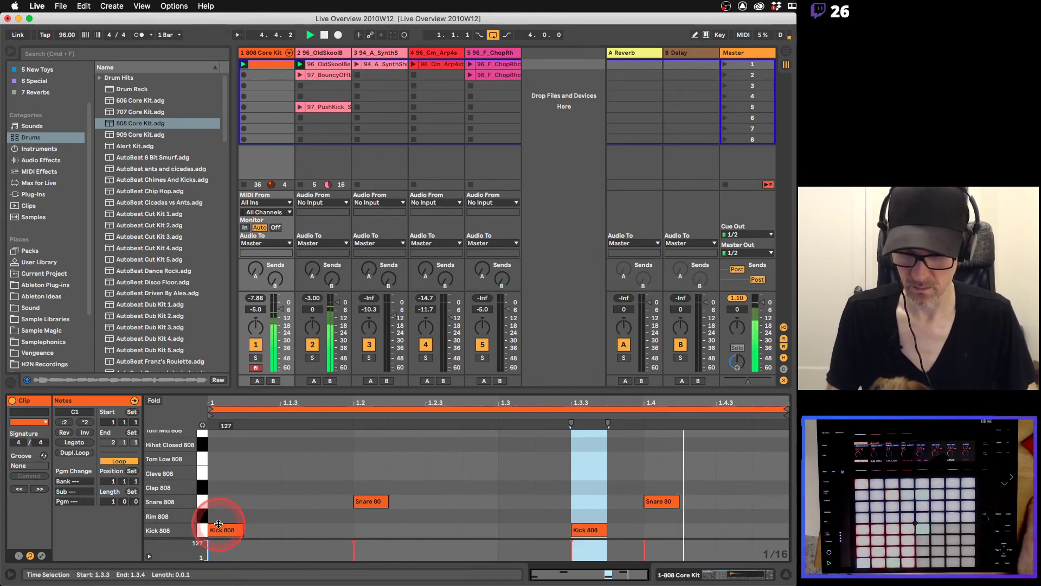
{"action": "left_click_drag", "start_coordinate": [209, 403], "coordinate": [265, 535]}
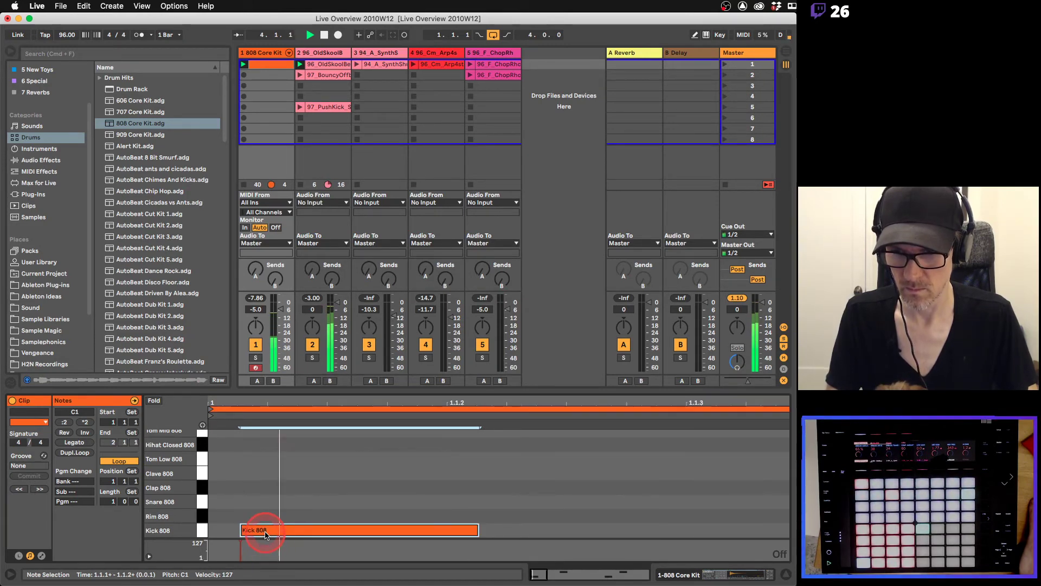
{"action": "double_click", "coordinate": [268, 399]}
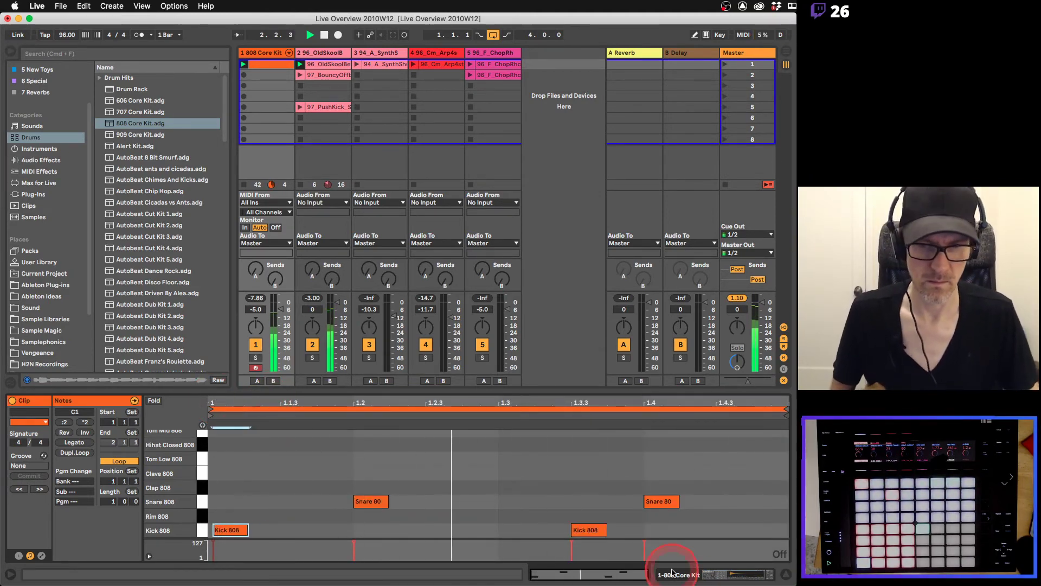
Nudge the second Kick 808 note off-grid to slightly after 1.3.3.
{"action": "double_click", "coordinate": [589, 531]}
{"action": "left_click_drag", "start_coordinate": [590, 532], "coordinate": [599, 534]}
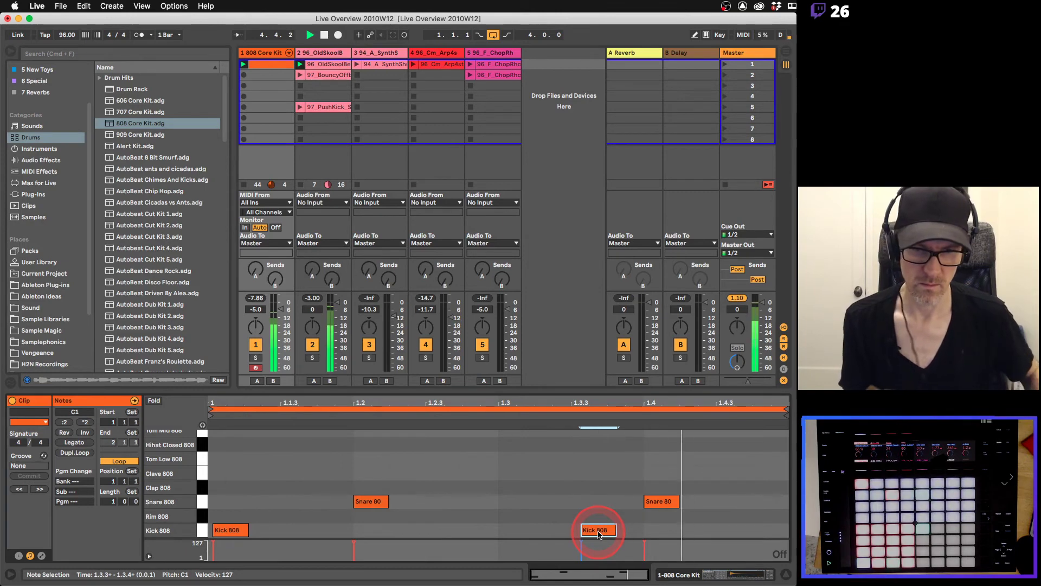
{"action": "left_click_drag", "start_coordinate": [599, 534], "coordinate": [604, 537]}
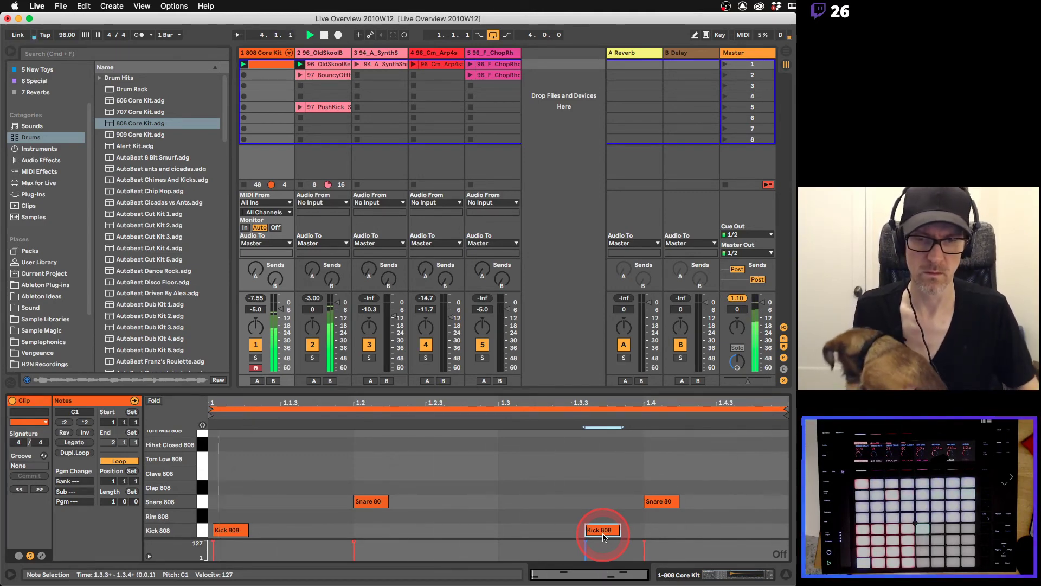
Check the second Kick 808 note's off-grid position just after 1.3.3 up close and stop playback.
{"action": "left_click_drag", "start_coordinate": [578, 397], "coordinate": [604, 532]}
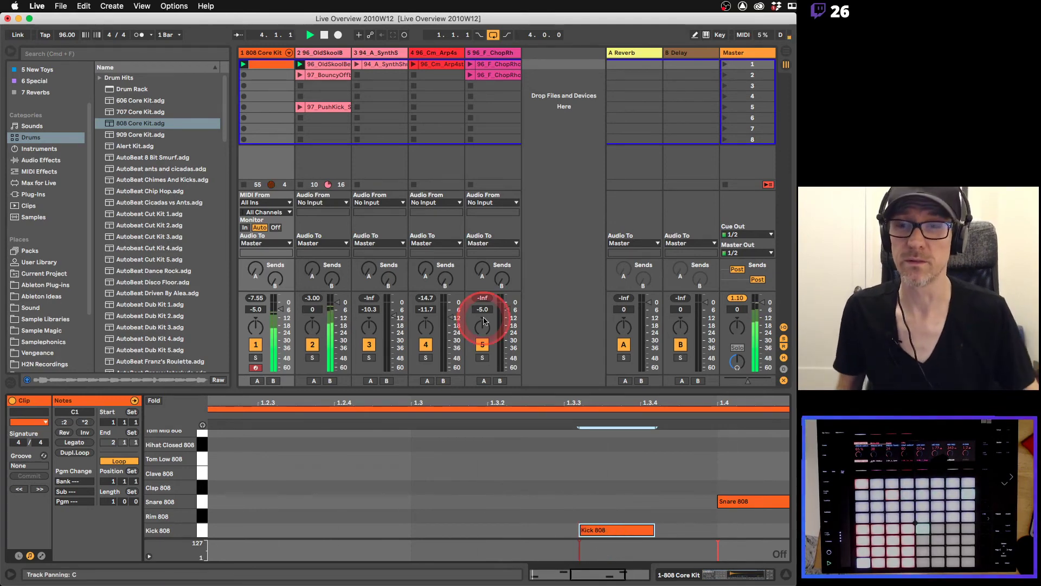
{"action": "key", "text": "space"}
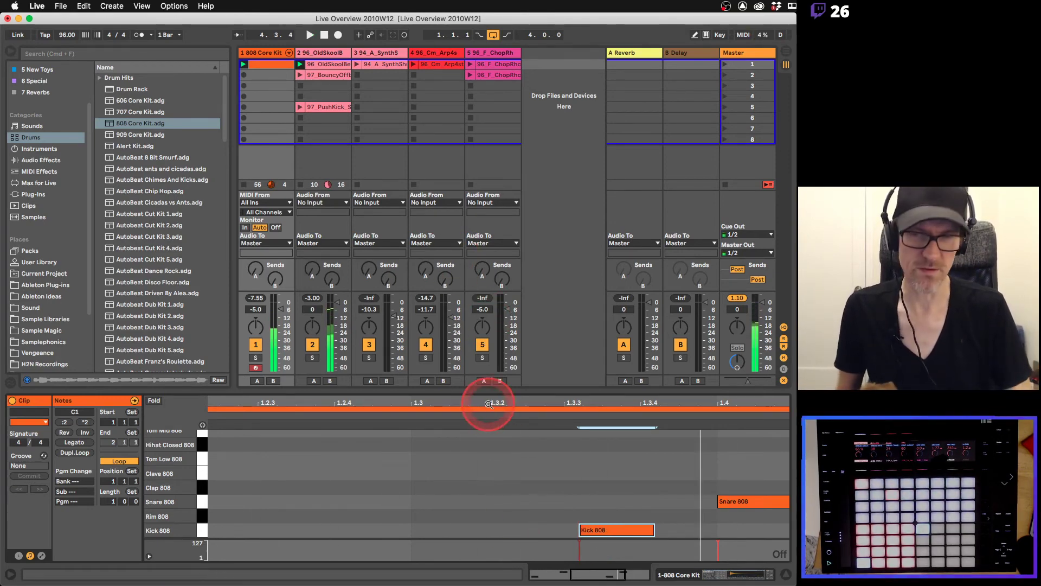
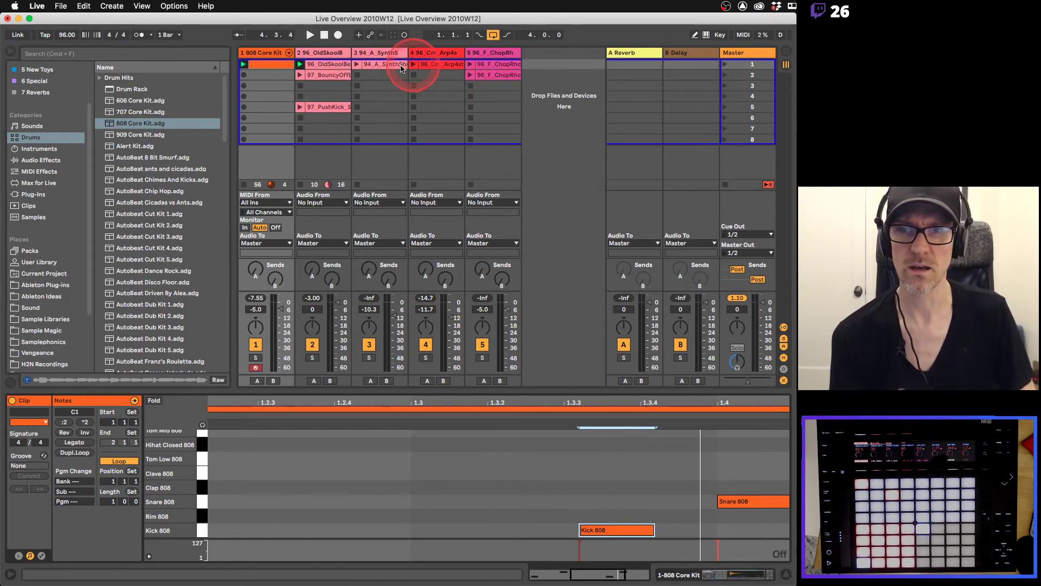
Move the 97_BouncyOffbeat, 94_A_SynthShuffle and 96_Cm_Arp4step clips down to scene 4, and both 96_F_ChopRhodes clips to scenes 4 and 5.
{"action": "left_click_drag", "start_coordinate": [351, 76], "coordinate": [325, 97]}
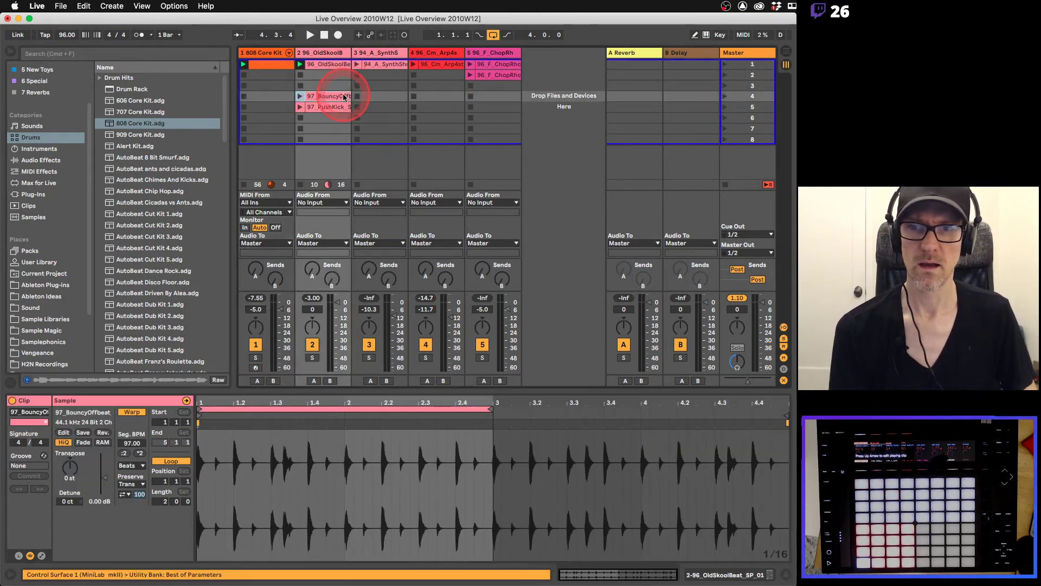
{"action": "left_click", "coordinate": [434, 64]}
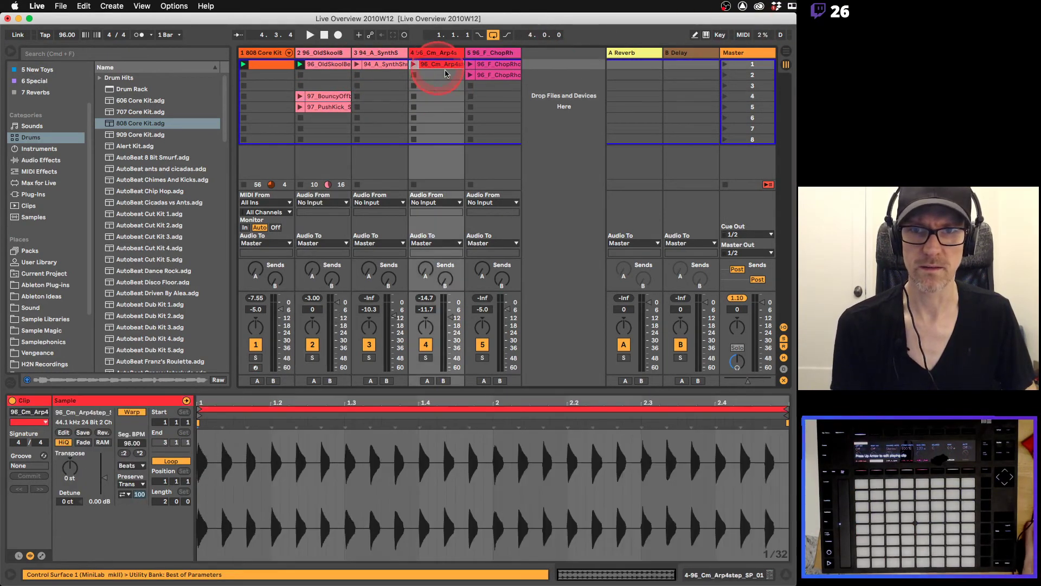
{"action": "left_click", "coordinate": [487, 66], "text": "shift"}
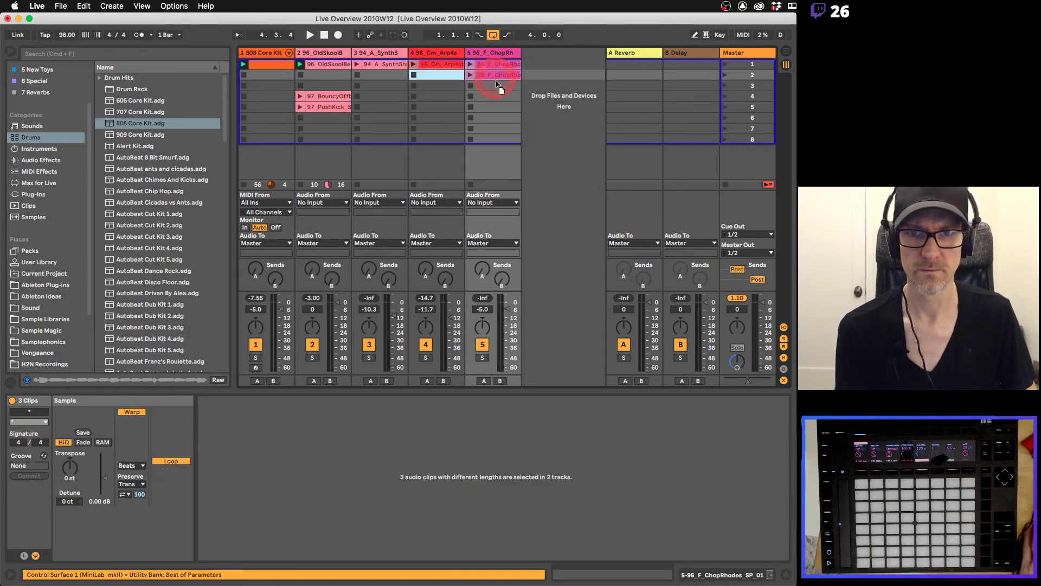
{"action": "left_click_drag", "start_coordinate": [488, 69], "coordinate": [489, 102]}
{"action": "left_click_drag", "start_coordinate": [408, 66], "coordinate": [386, 97]}
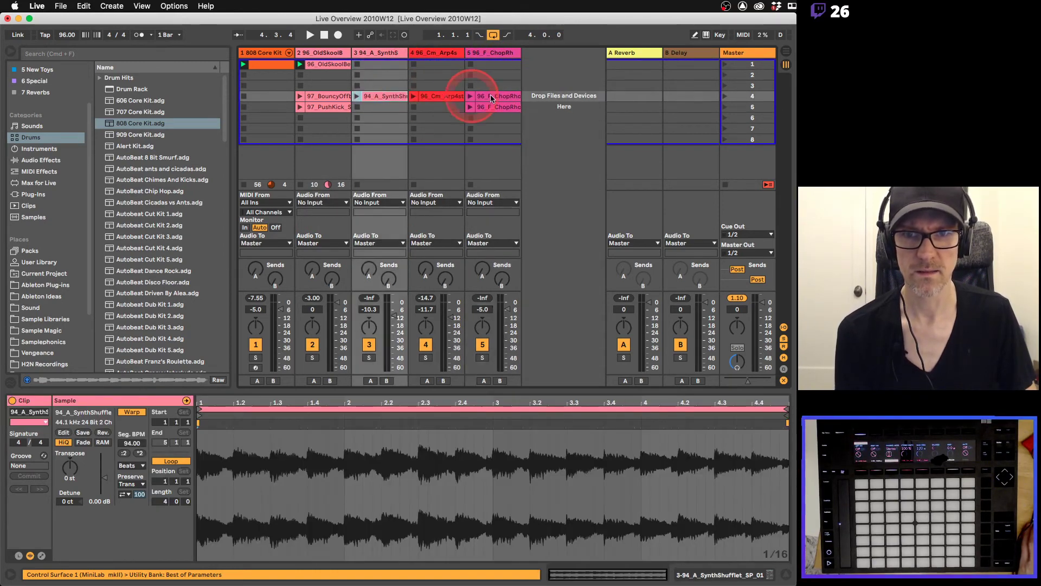
Move the 96_F_ChopRhodes clip in scene 4 back to scene 1 and launch scene 1.
{"action": "left_click_drag", "start_coordinate": [484, 98], "coordinate": [489, 65]}
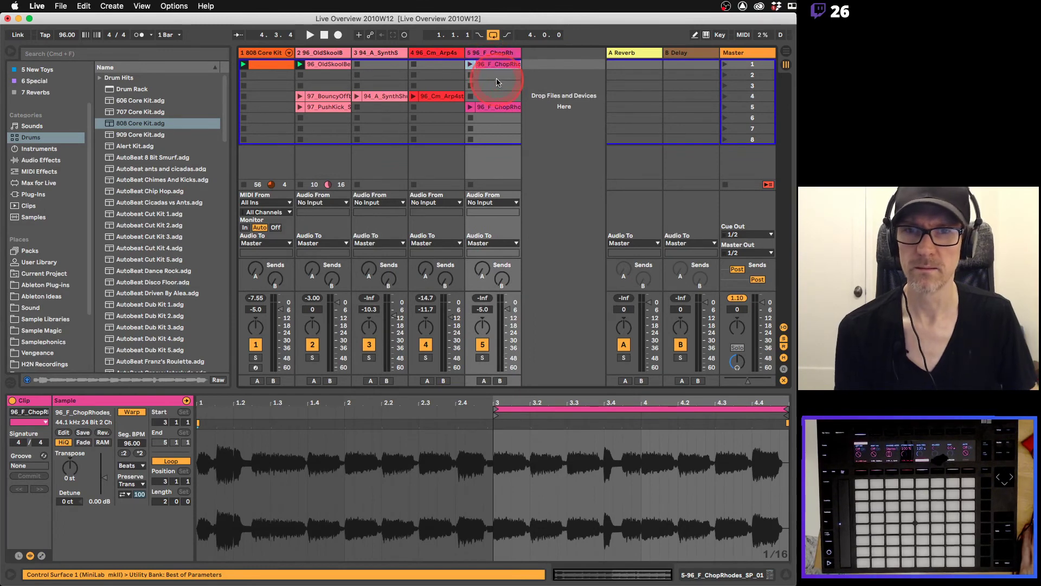
{"action": "left_click", "coordinate": [726, 65]}
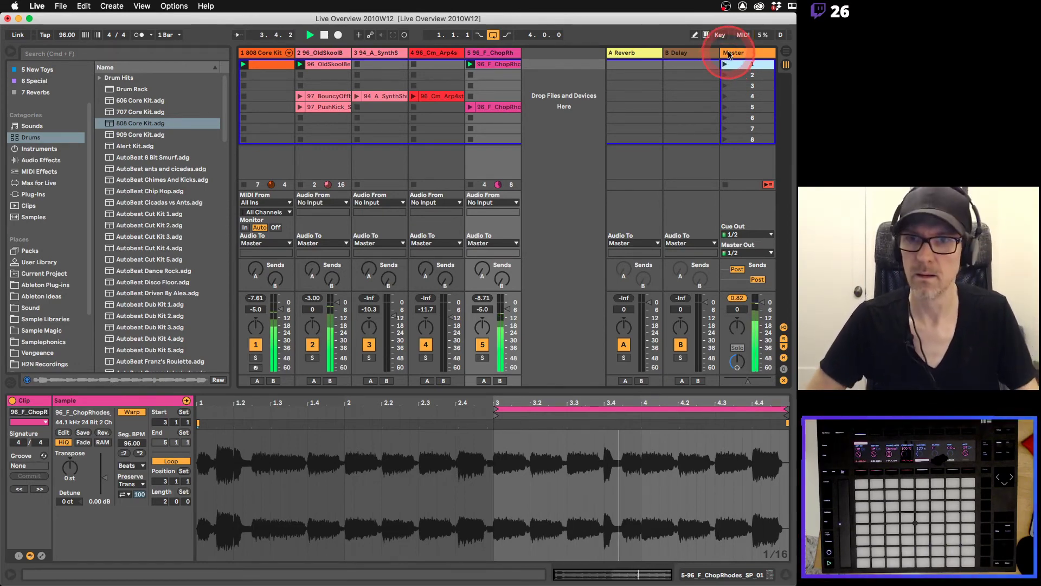
Build scene 2 by moving the other 96_F_ChopRhodes clip there and duplicating the 808 and 96_OldSkoolBeat clips into it, and launch it.
{"action": "left_click_drag", "start_coordinate": [496, 106], "coordinate": [497, 75]}
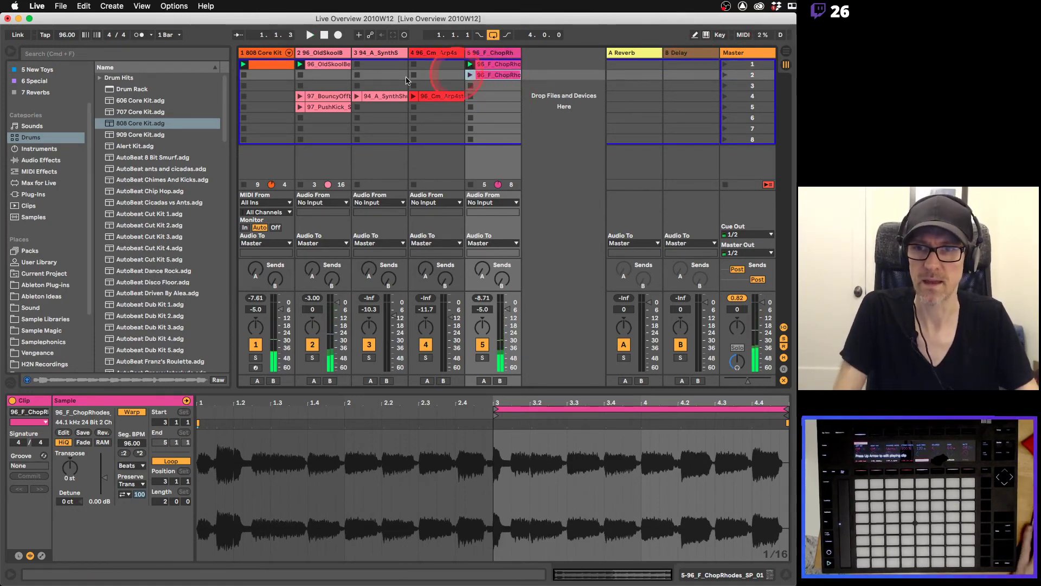
{"action": "left_click", "coordinate": [271, 64]}
{"action": "left_click", "coordinate": [325, 64], "text": "shift"}
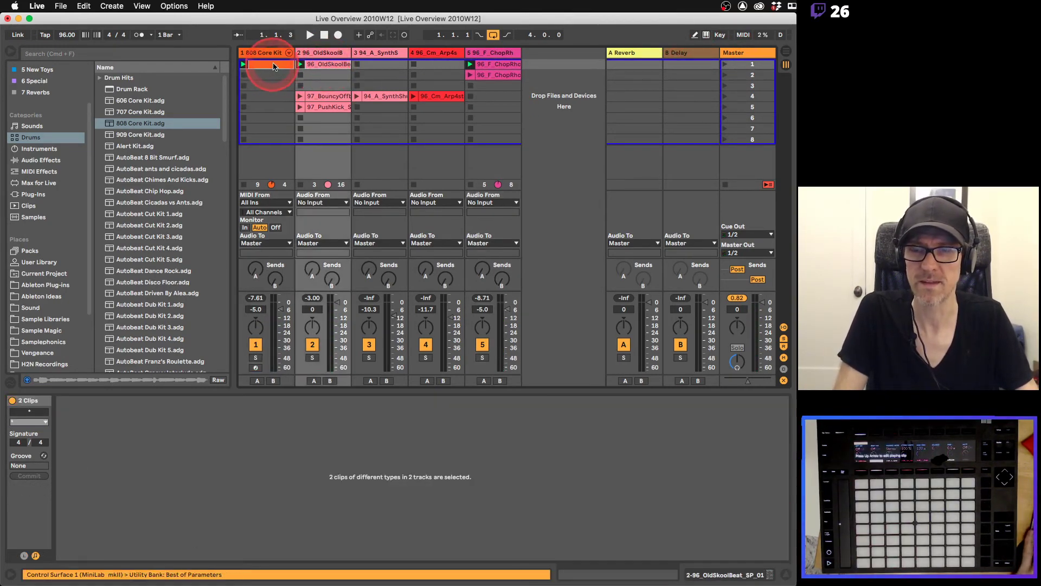
{"action": "left_click_drag", "start_coordinate": [276, 66], "coordinate": [274, 75]}
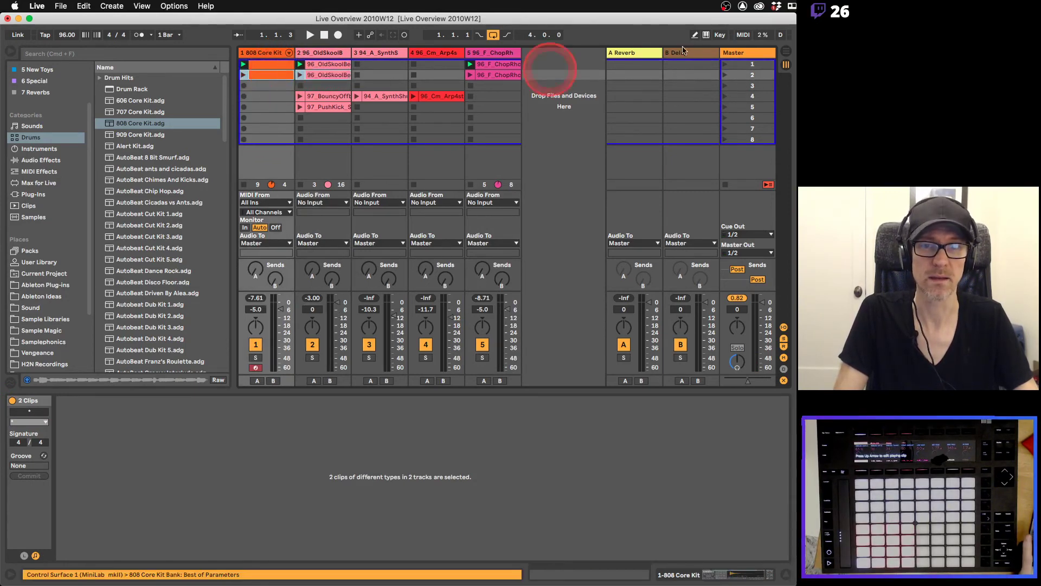
{"action": "left_click", "coordinate": [729, 76]}
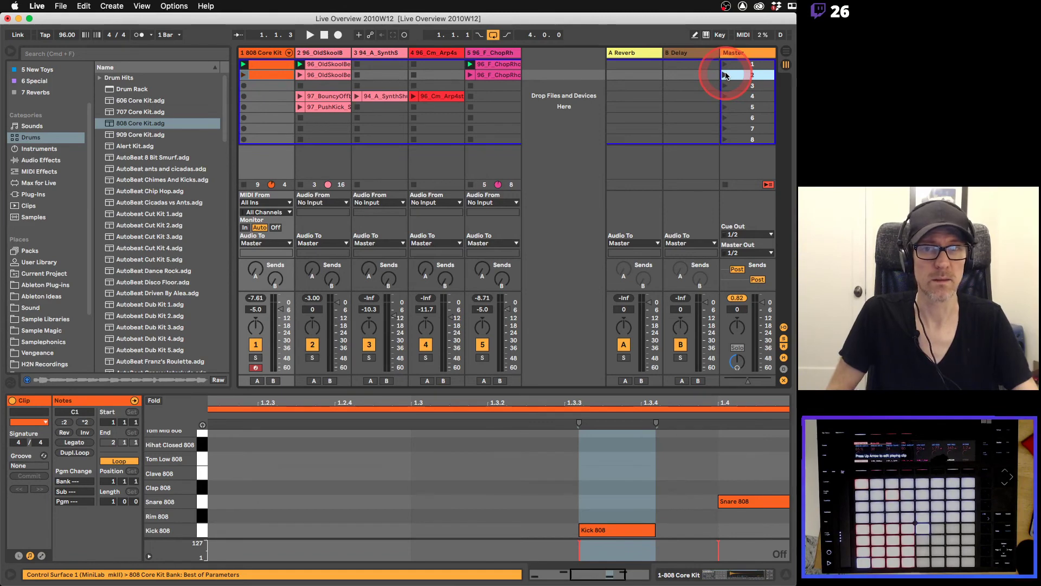
Move the unused audio clips on tracks 2 to 4 down from scenes 4 and 5 to scenes 6 and 7.
{"action": "left_click", "coordinate": [330, 96]}
{"action": "left_click", "coordinate": [427, 101]}
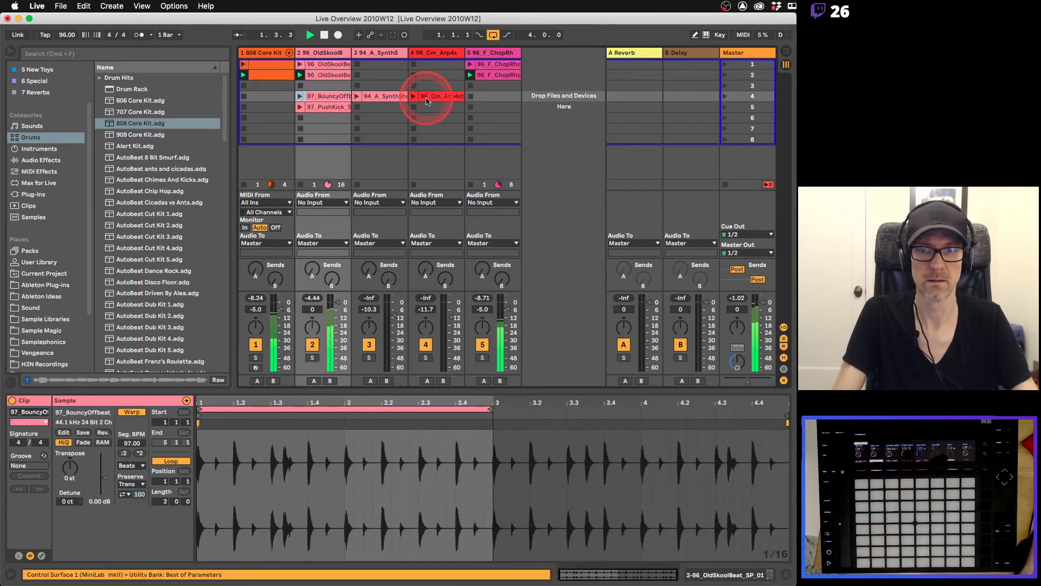
{"action": "left_click", "coordinate": [430, 108], "text": "shift"}
{"action": "left_click_drag", "start_coordinate": [430, 108], "coordinate": [433, 124]}
{"action": "left_click", "coordinate": [440, 91]}
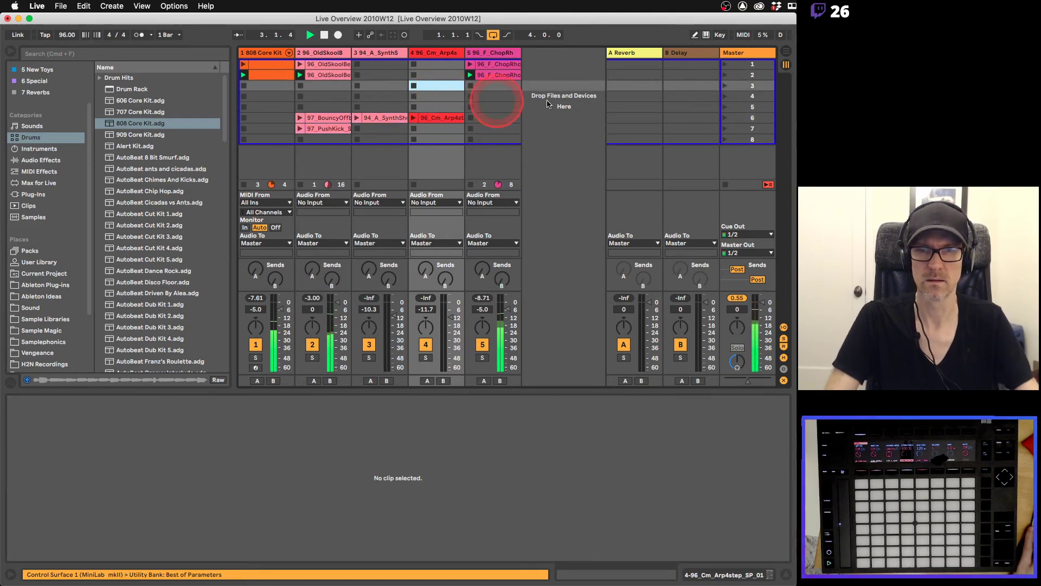
Launch scene 1 again and lower the 96_F_ChopRhodes track's volume to -8.0.
{"action": "left_click", "coordinate": [758, 77]}
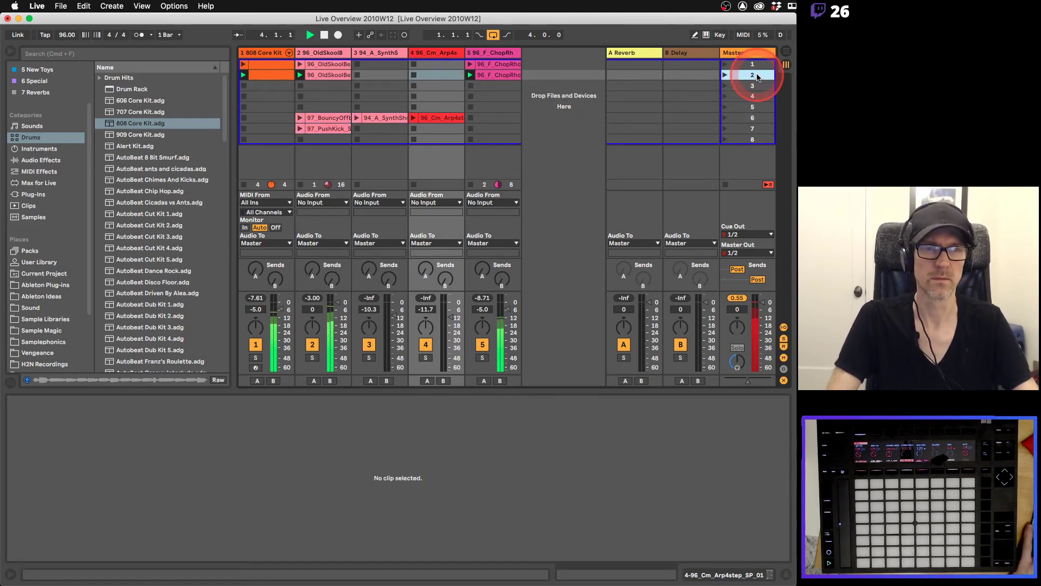
{"action": "left_click", "coordinate": [753, 64]}
{"action": "left_click", "coordinate": [723, 65]}
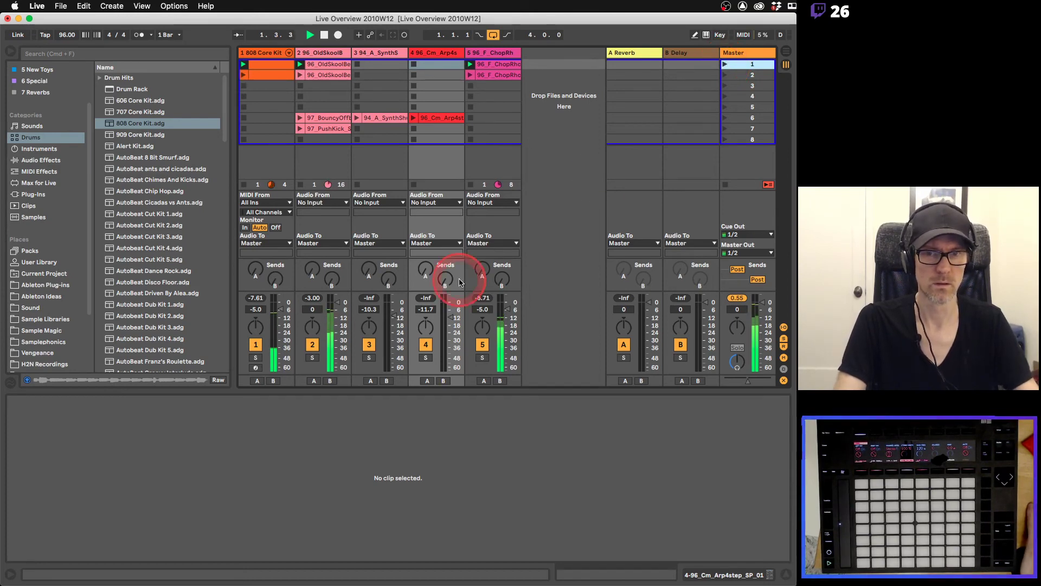
{"action": "left_click", "coordinate": [508, 309]}
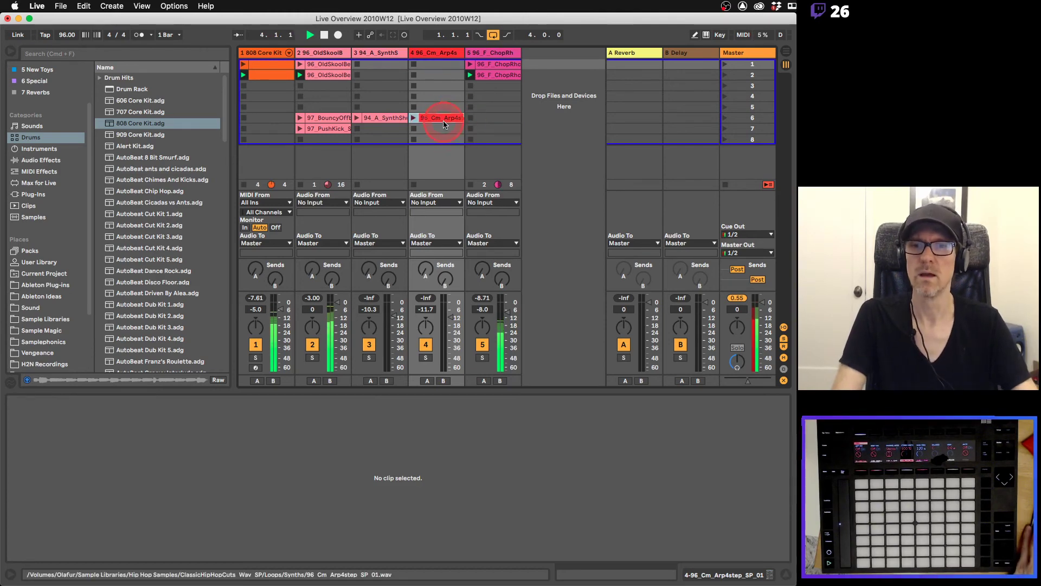
Build scene 3 by moving the 96_Cm_Arp4step clip and copying the 97_BouncyOffbeat clip into it, and stop playback.
{"action": "left_click_drag", "start_coordinate": [450, 117], "coordinate": [442, 86]}
{"action": "left_click", "coordinate": [325, 75]}
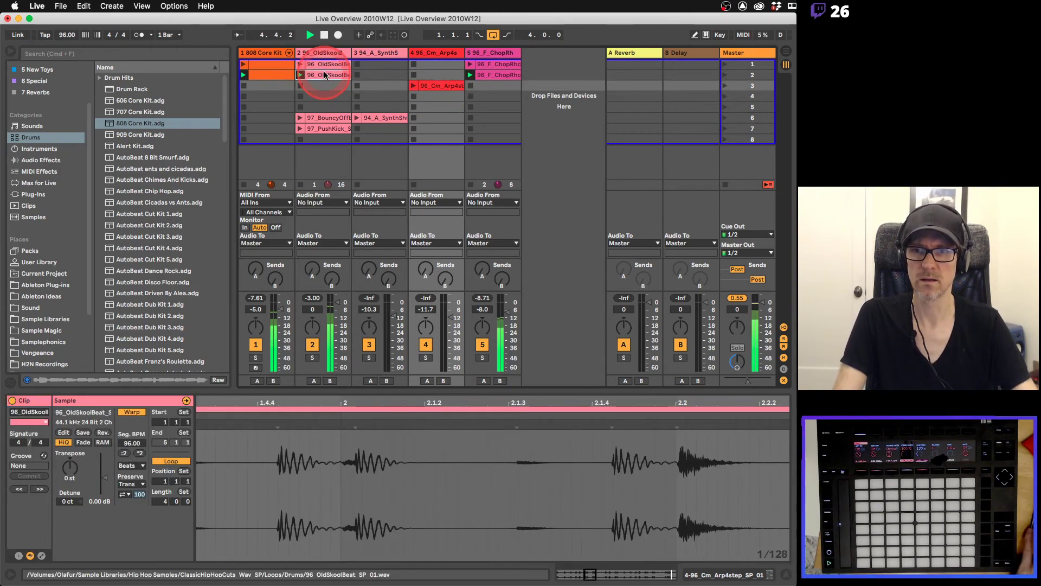
{"action": "left_click_drag", "start_coordinate": [325, 118], "coordinate": [327, 88]}
{"action": "left_click", "coordinate": [320, 119]}
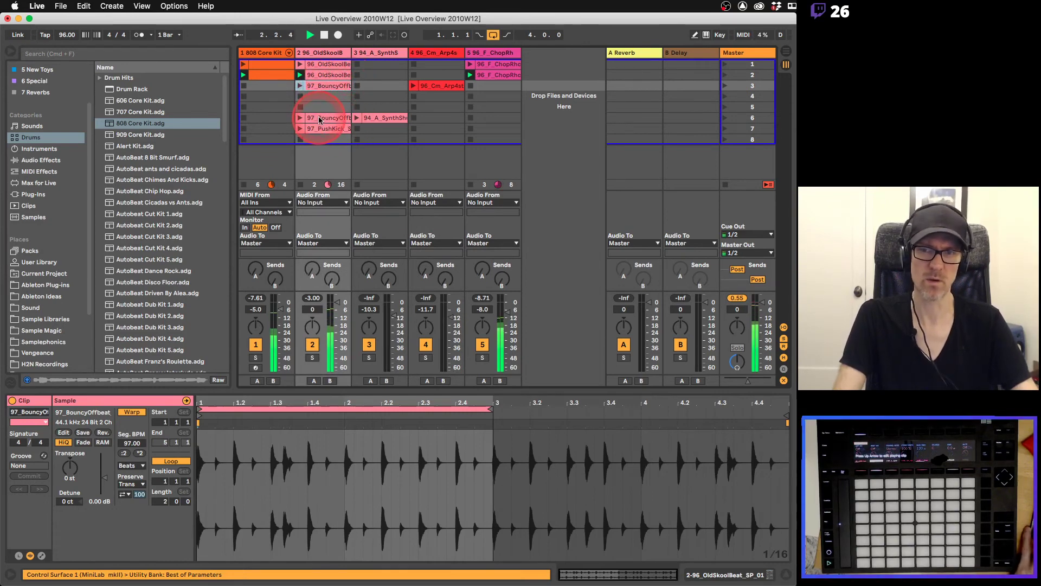
{"action": "key", "text": "space"}
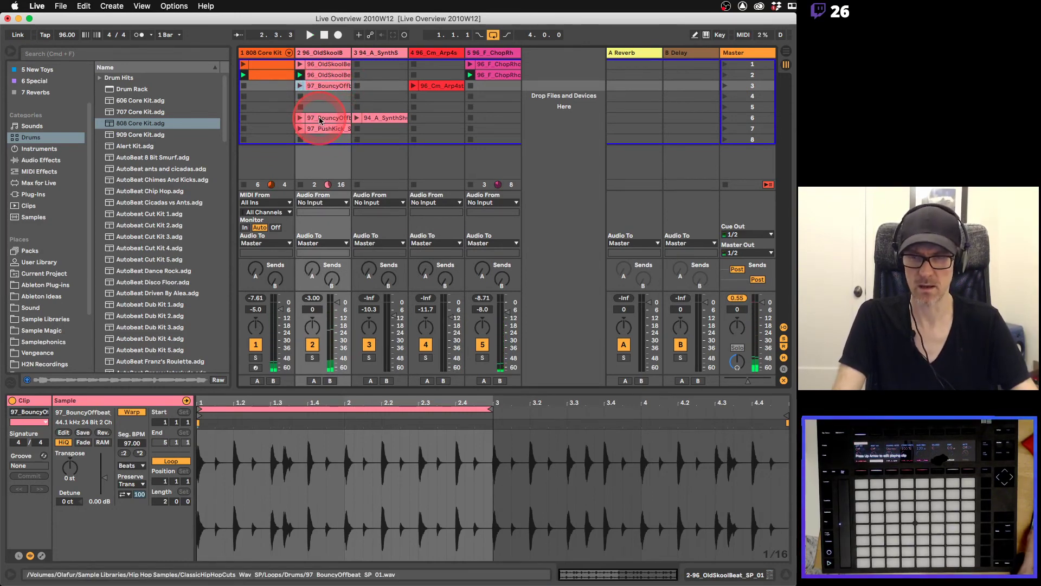
{"action": "left_click", "coordinate": [320, 118], "text": "super"}
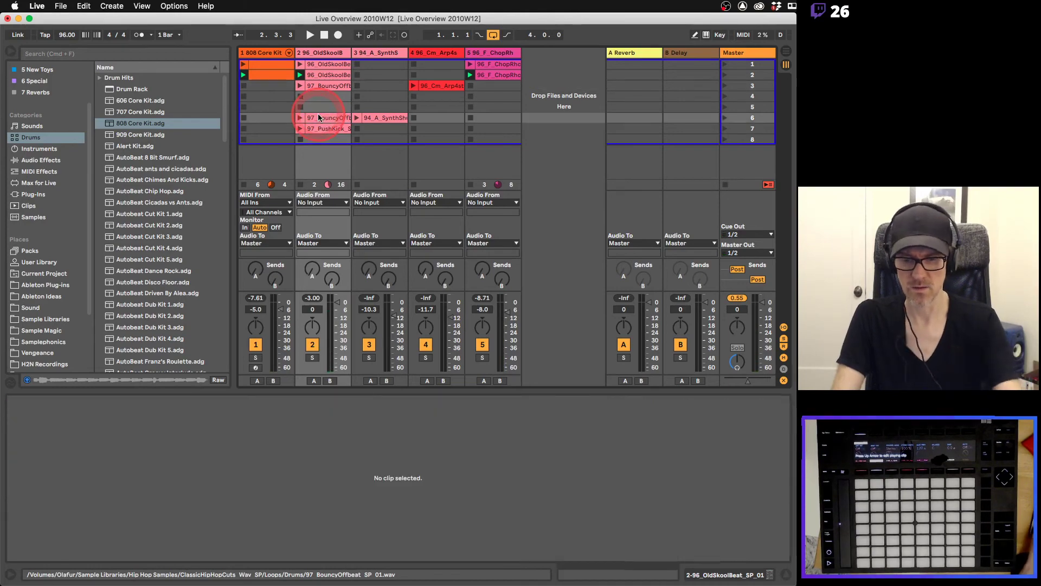
{"action": "mouse_move", "coordinate": [320, 118]}
{"action": "left_mouse_down"}
{"action": "mouse_move", "coordinate": [337, 96]}
{"action": "mouse_move", "coordinate": [338, 110]}
{"action": "left_mouse_up"}
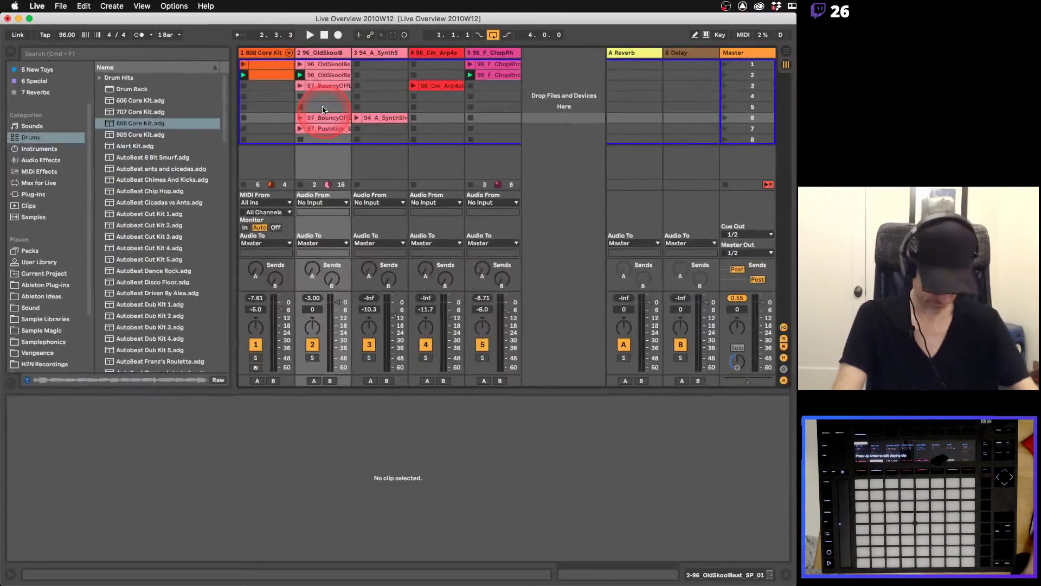
Launch scene 2, scene 3 and scene 1 in turn to hear how the sections follow each other.
{"action": "left_click", "coordinate": [729, 88]}
{"action": "left_click", "coordinate": [742, 76]}
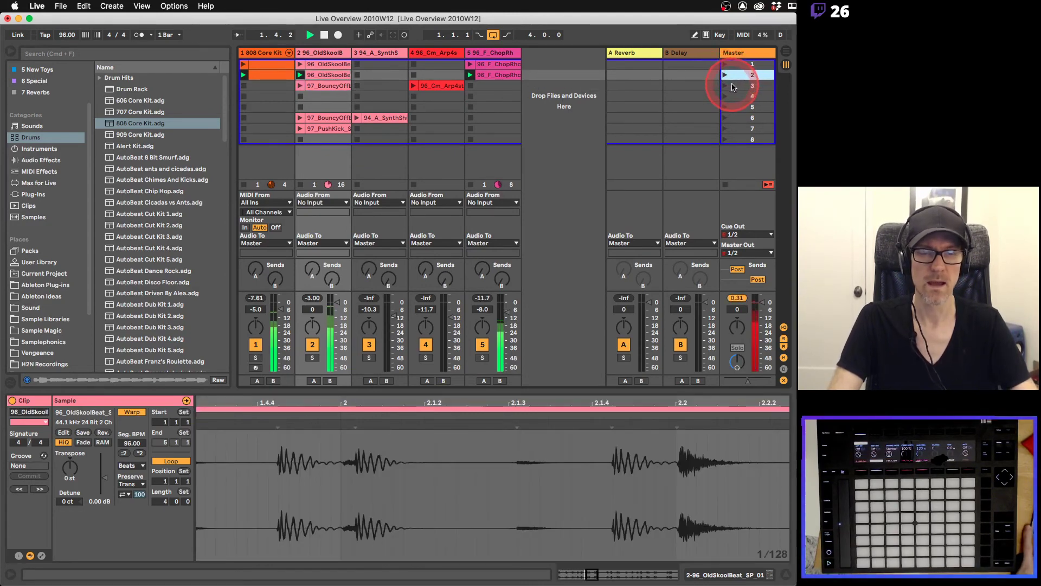
{"action": "left_click", "coordinate": [727, 86]}
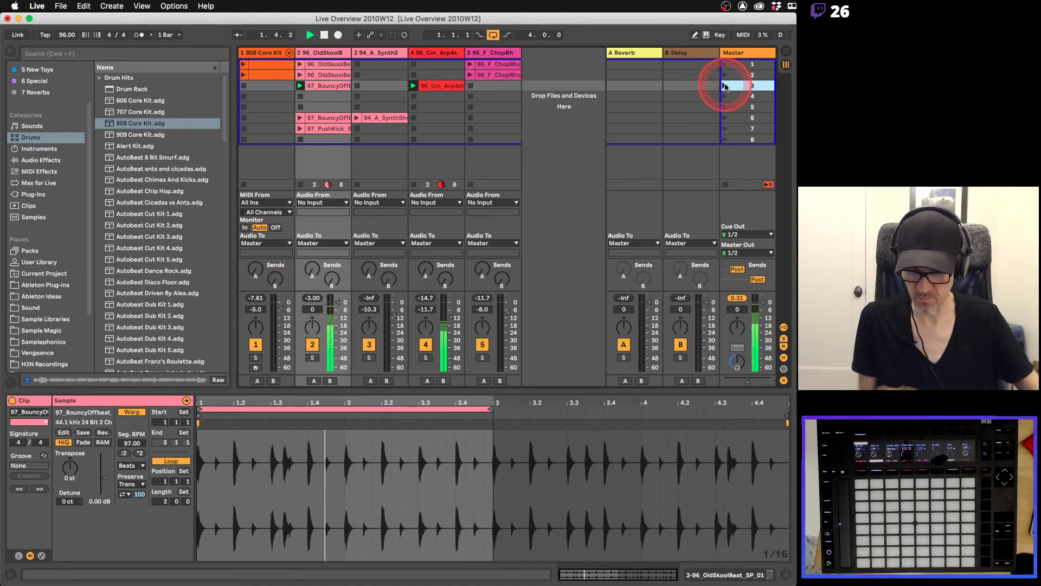
{"action": "left_click", "coordinate": [725, 65]}
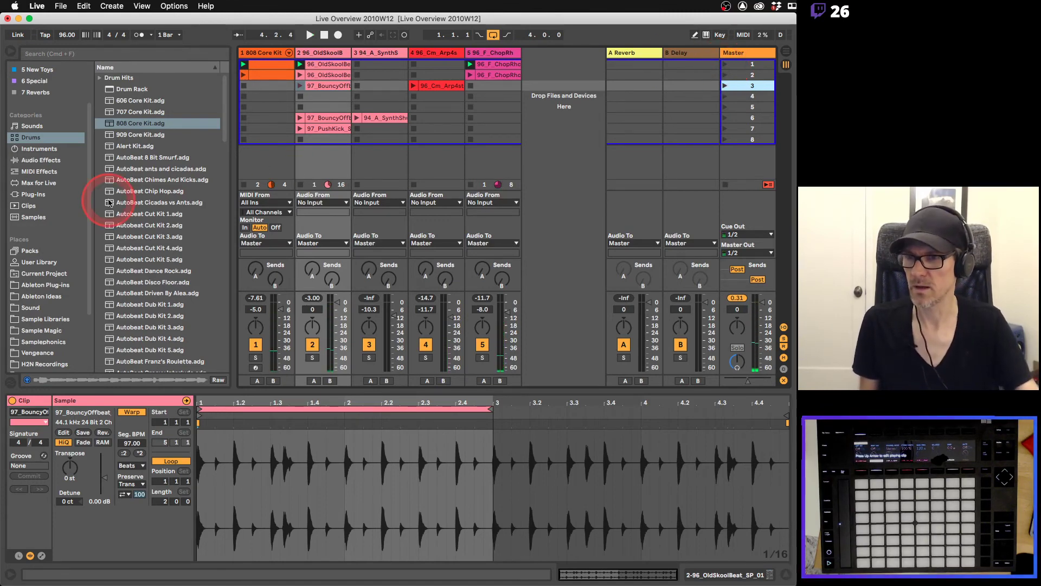
Open the Bass loops in the Hip Hop Samples place, preview 96_C_ThickGroover_SP_01 and widen the browser to show full file names.
{"action": "scroll", "coordinate": [79, 291], "scroll_direction": "down", "scroll_amount": 3}
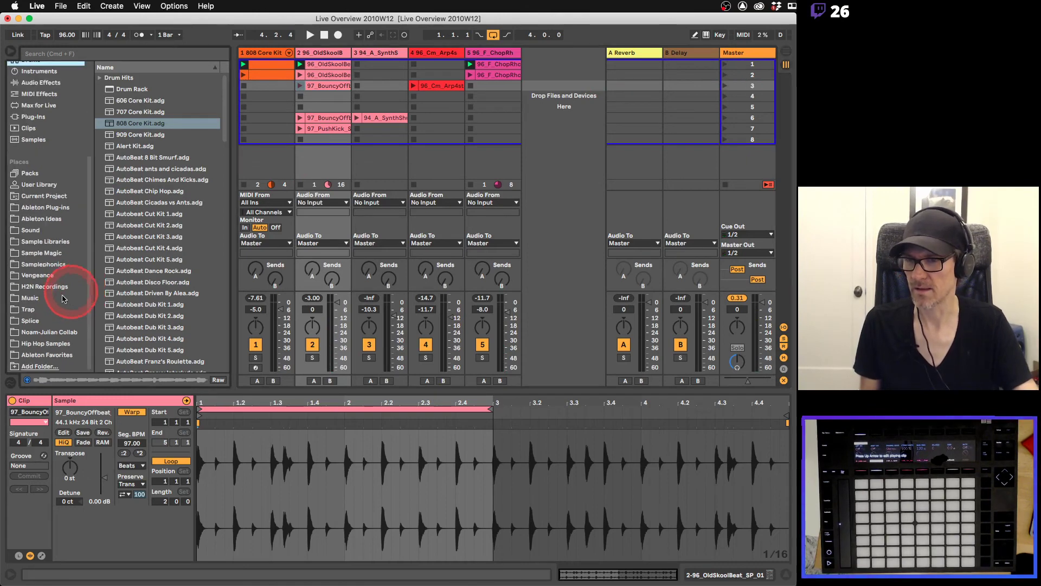
{"action": "left_click", "coordinate": [33, 344]}
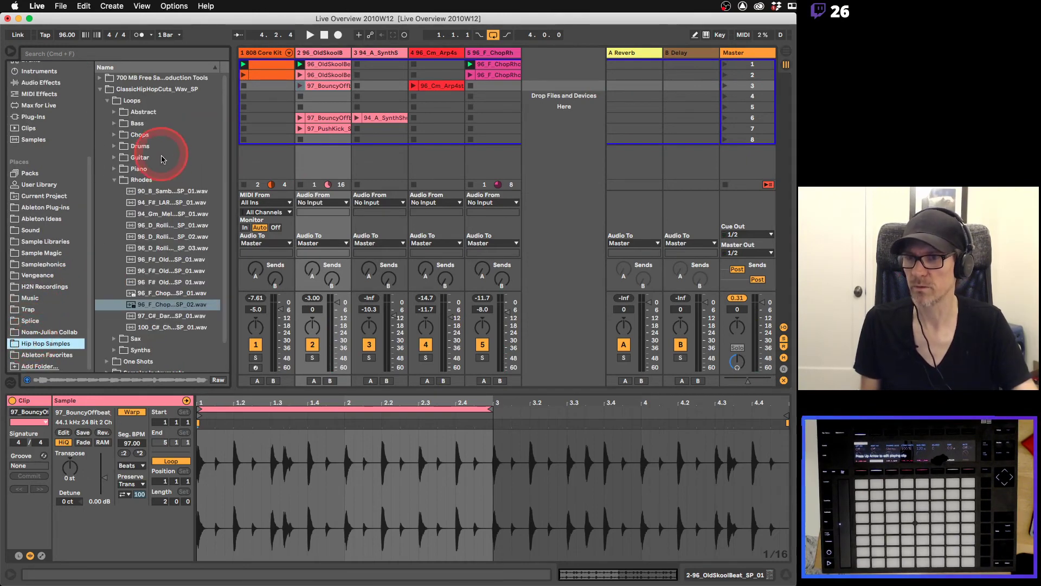
{"action": "left_click", "coordinate": [114, 124]}
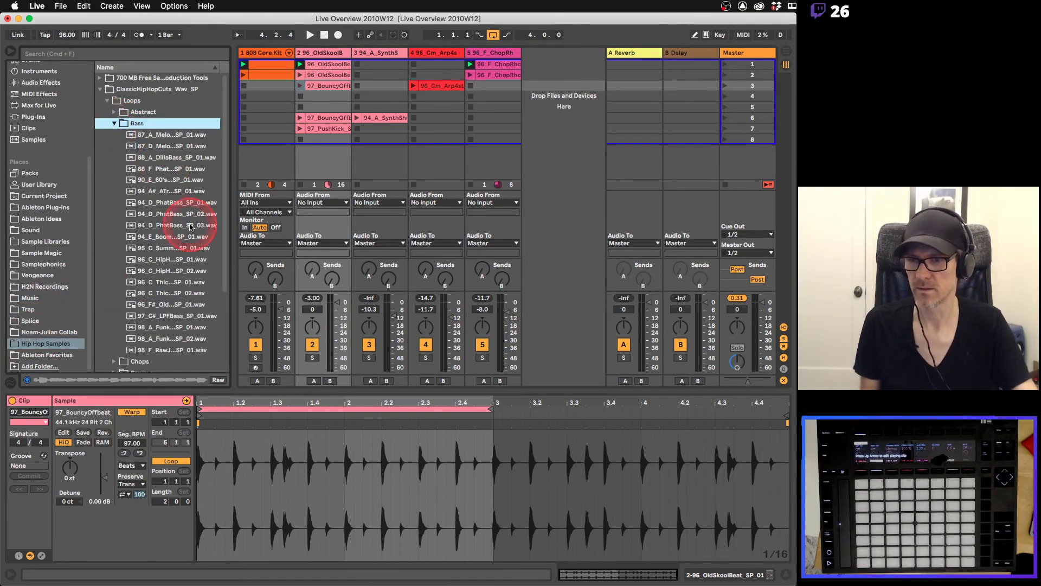
{"action": "left_click", "coordinate": [170, 283]}
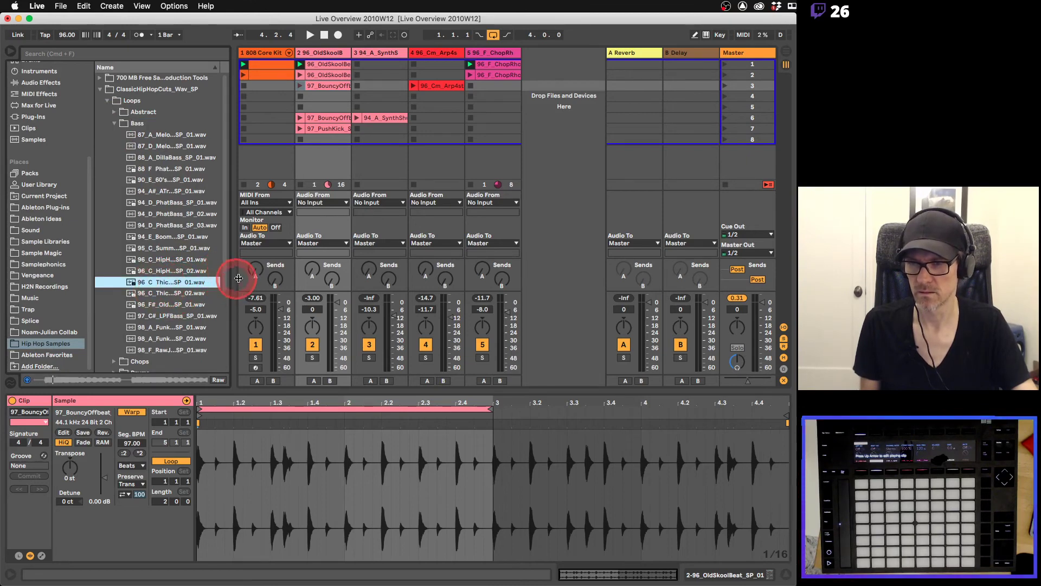
{"action": "left_click_drag", "start_coordinate": [232, 281], "coordinate": [285, 280]}
Audition bass loops including 96_F#_OldSkoolBass, 97_C#_LPFBass, 98_A_FunkyAccented, 98_F_RawJumper and 87_A_MelodicSynthBass, and collapse the Bass and Loops folders.
{"action": "left_click", "coordinate": [178, 306]}
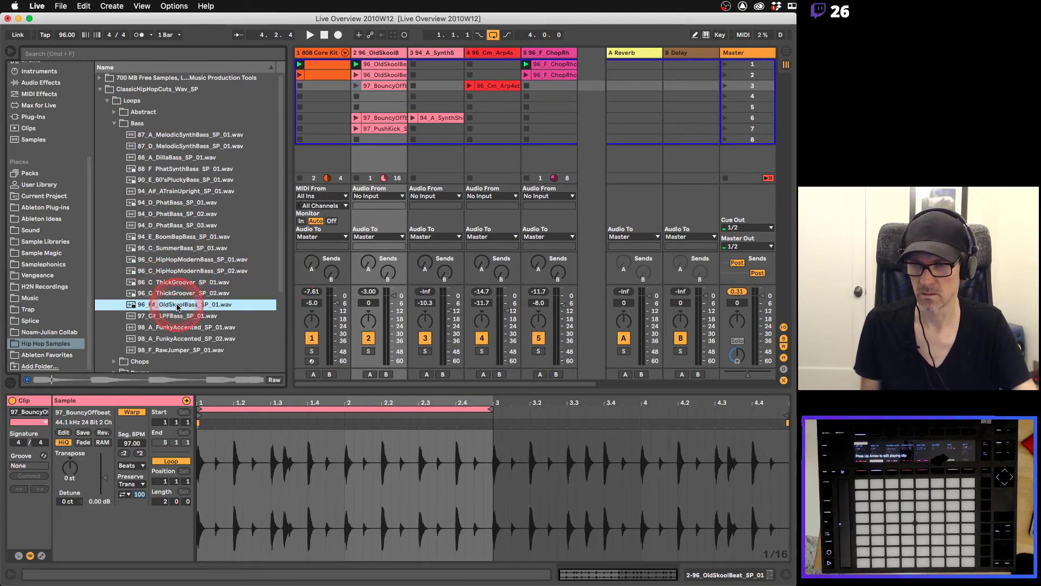
{"action": "left_click", "coordinate": [174, 316]}
{"action": "left_click", "coordinate": [171, 327]}
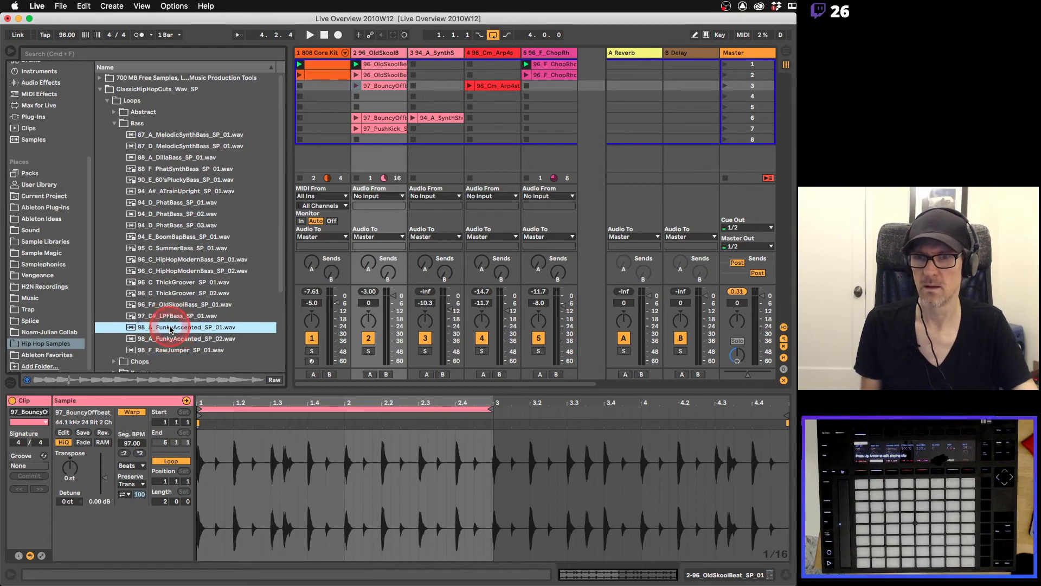
{"action": "left_click", "coordinate": [174, 339]}
{"action": "left_click", "coordinate": [180, 351]}
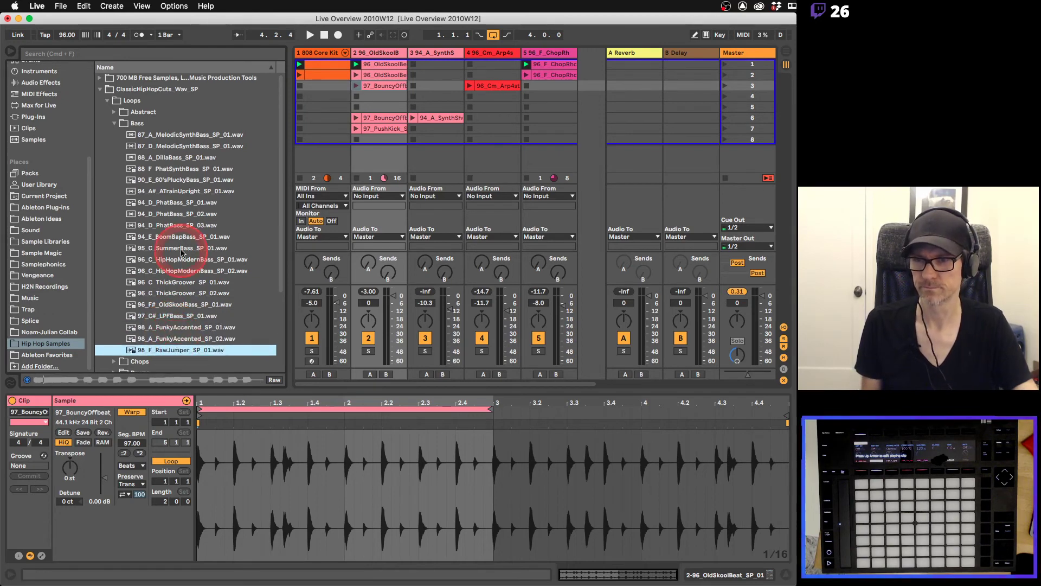
{"action": "left_click", "coordinate": [179, 203]}
{"action": "left_click", "coordinate": [177, 146]}
{"action": "left_click", "coordinate": [177, 135]}
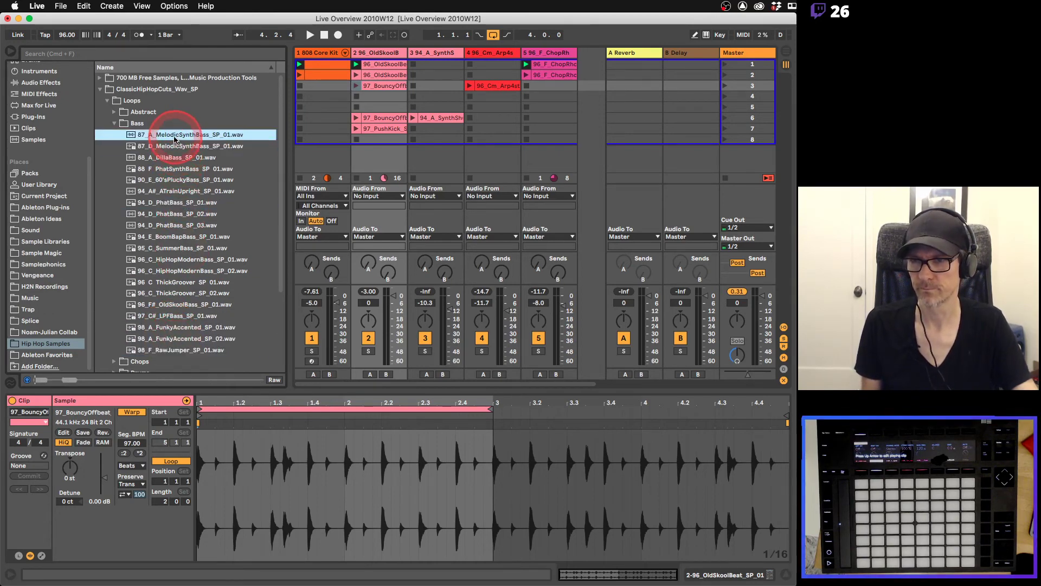
{"action": "left_click", "coordinate": [114, 123]}
{"action": "left_click", "coordinate": [106, 101]}
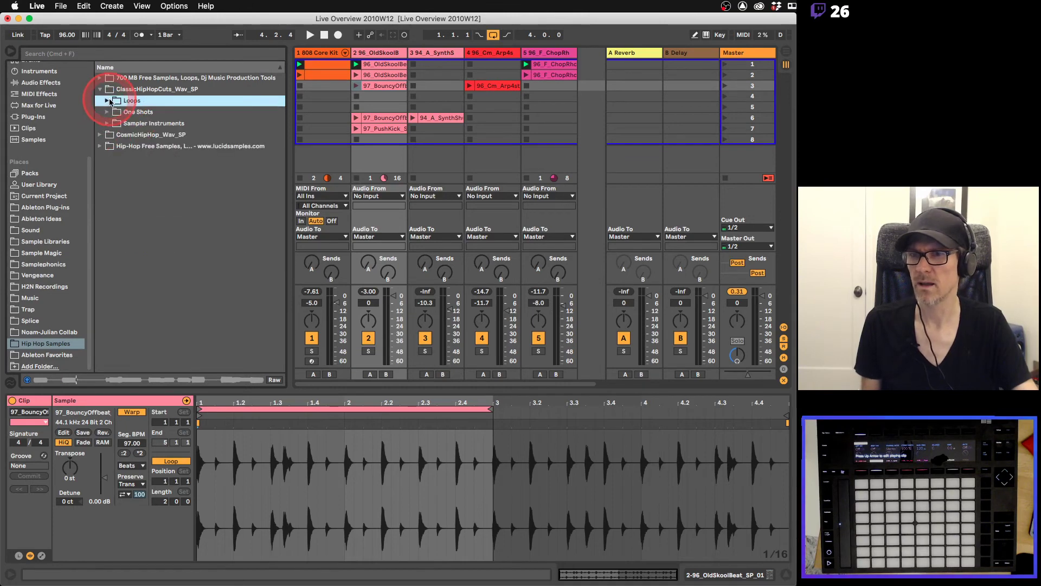
Open the Bass loops of the CosmicHipHop_Wav_SP pack and preview 70_C#_Bass_SP_01.
{"action": "left_click", "coordinate": [100, 89]}
{"action": "left_click", "coordinate": [100, 100]}
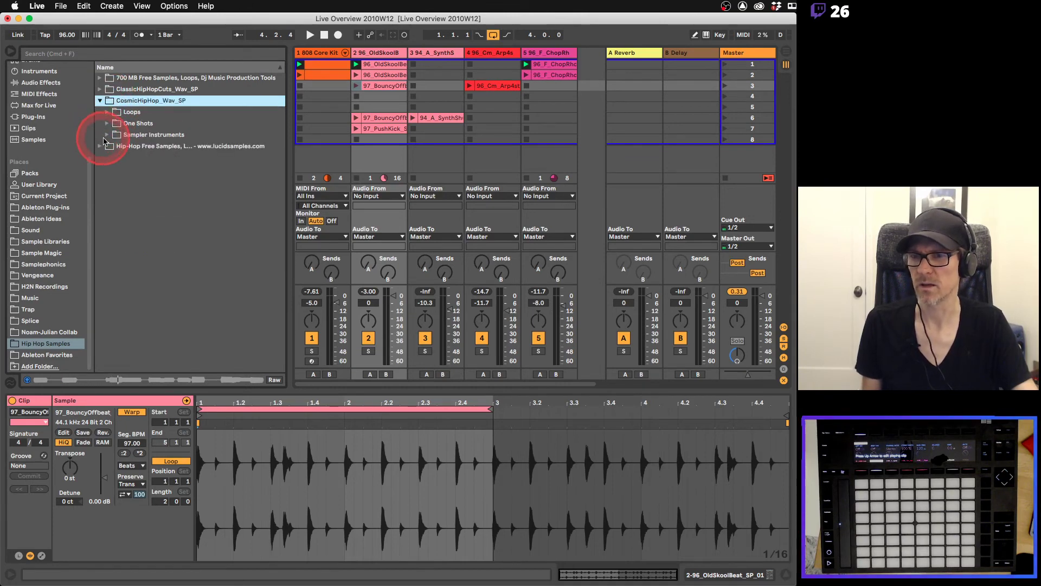
{"action": "left_click", "coordinate": [106, 112]}
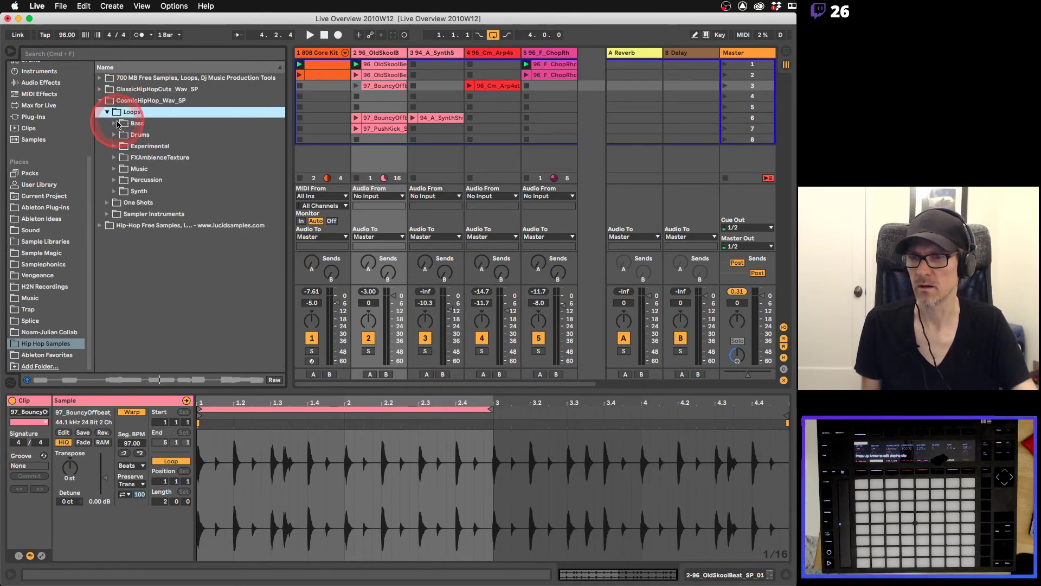
{"action": "left_click", "coordinate": [115, 123]}
{"action": "left_click", "coordinate": [161, 146]}
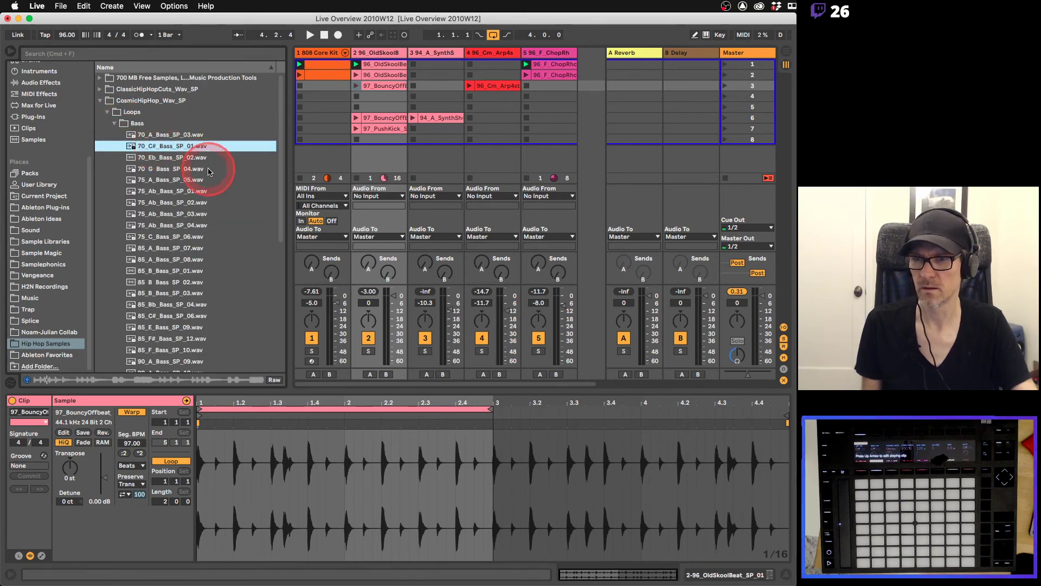
{"action": "scroll", "coordinate": [190, 287], "scroll_direction": "down", "scroll_amount": 5}
{"action": "scroll", "coordinate": [193, 292], "scroll_direction": "down", "scroll_amount": 1}
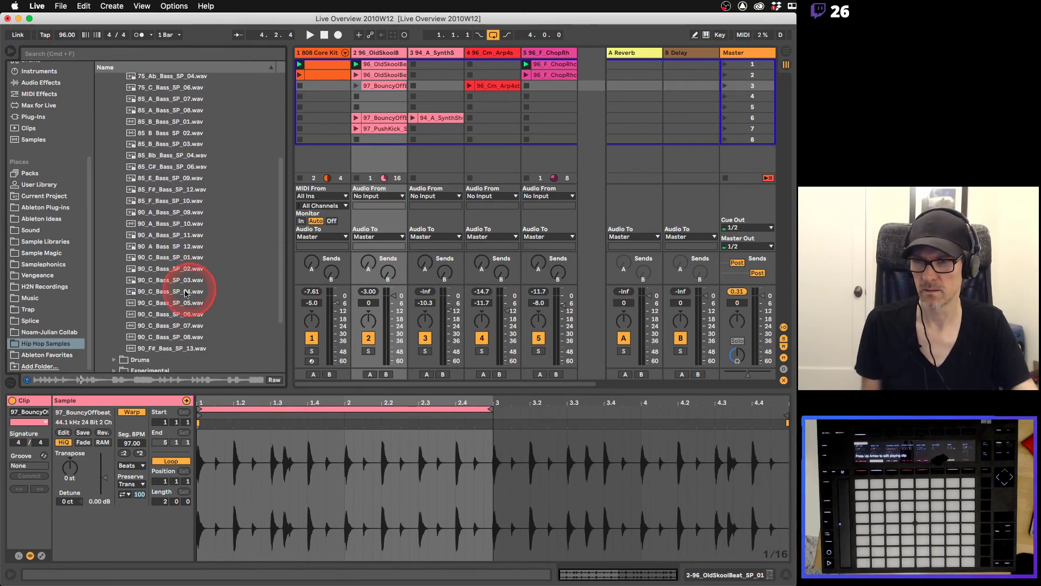
Audition the 90 BPM bass loops, including 90_C_Bass_SP_04 to 08, 90_F#_Bass_SP_13 and 90_A_Bass_SP_10 to 12.
{"action": "left_click", "coordinate": [166, 293]}
{"action": "left_click", "coordinate": [166, 304]}
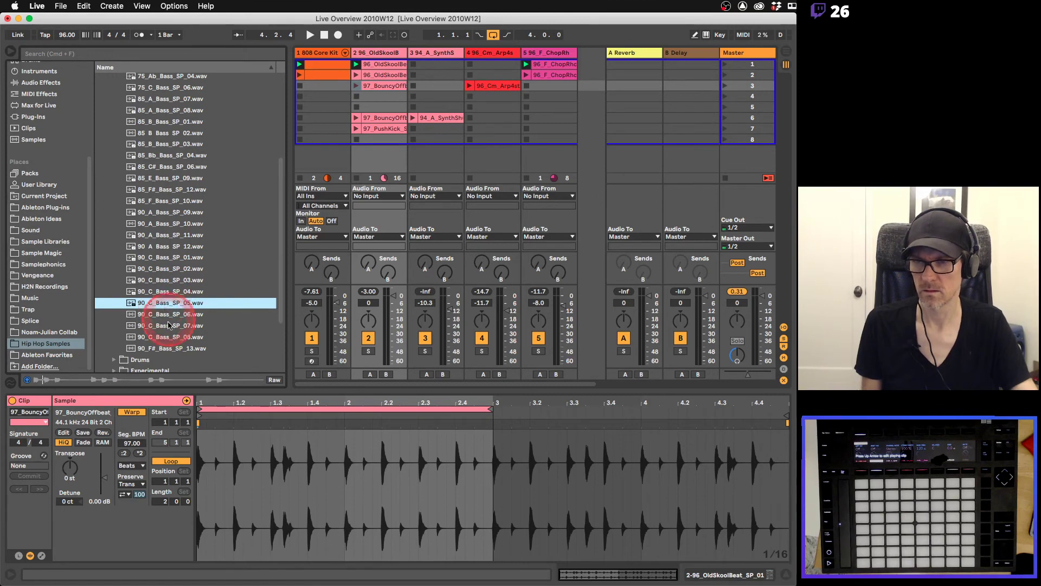
{"action": "left_click", "coordinate": [166, 326]}
{"action": "left_click", "coordinate": [165, 338]}
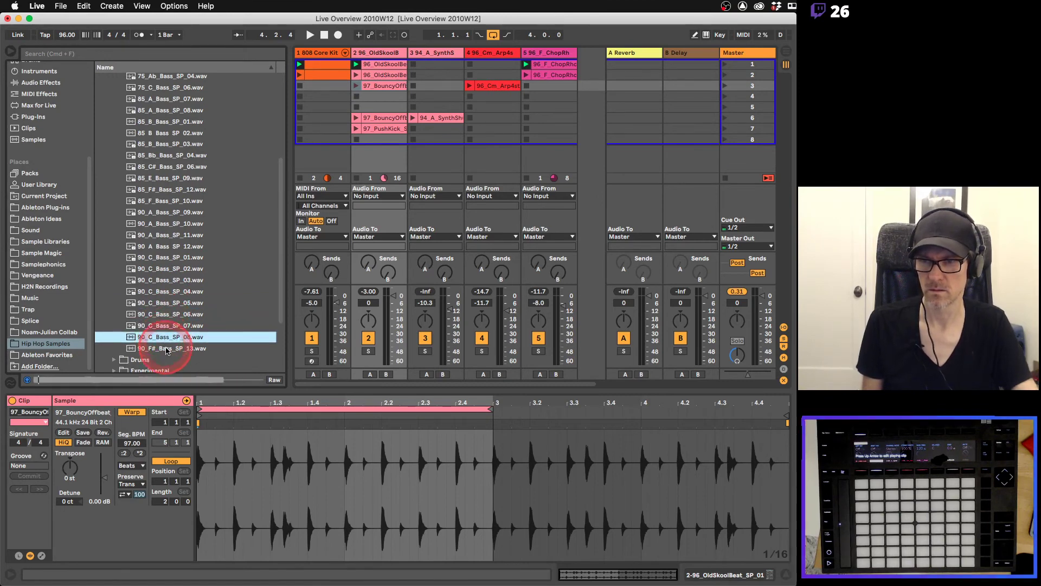
{"action": "left_click", "coordinate": [164, 348]}
{"action": "left_click", "coordinate": [164, 325]}
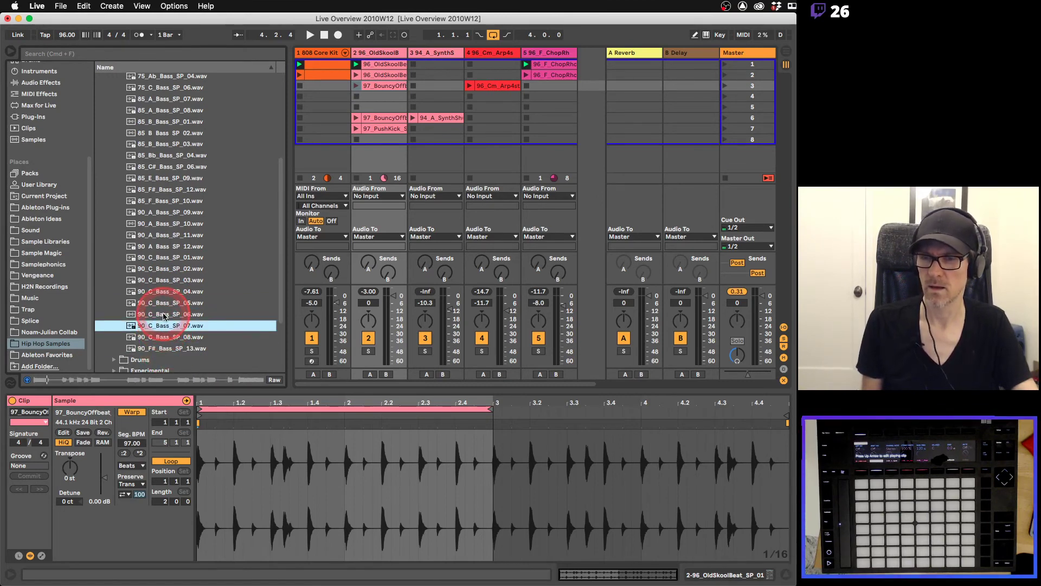
{"action": "left_click", "coordinate": [163, 315]}
{"action": "left_click", "coordinate": [168, 247]}
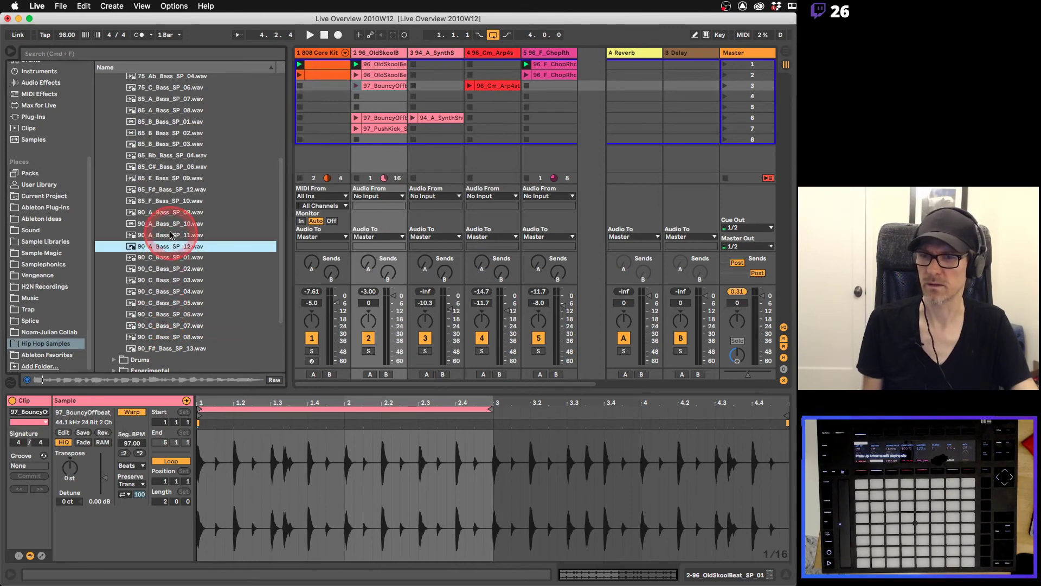
{"action": "left_click", "coordinate": [170, 234]}
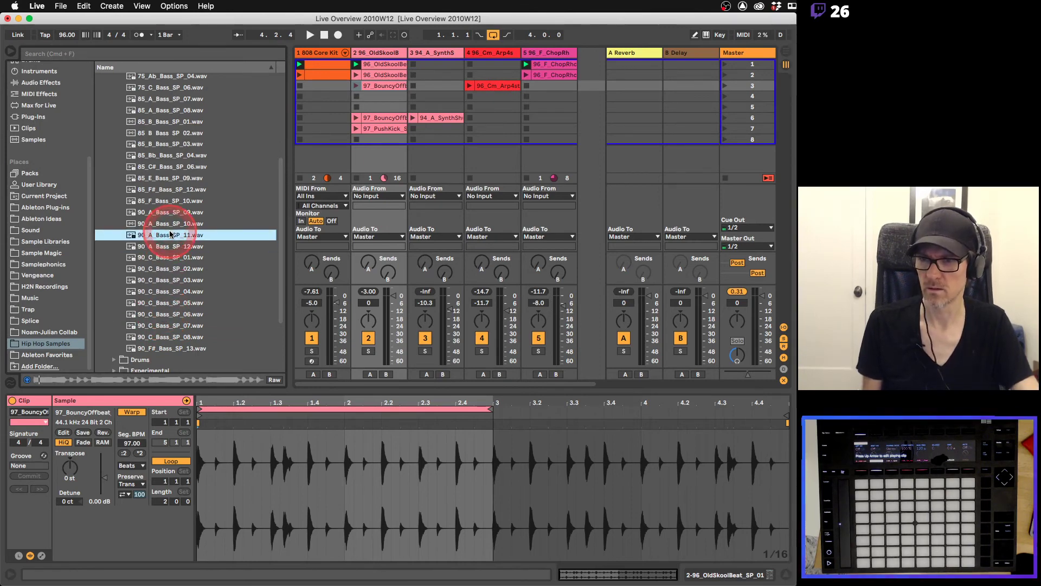
{"action": "left_click", "coordinate": [170, 224]}
Add the 90_A_Bass_SP_12 loop to scene 3 on a new audio track and launch scene 3.
{"action": "left_click", "coordinate": [175, 246]}
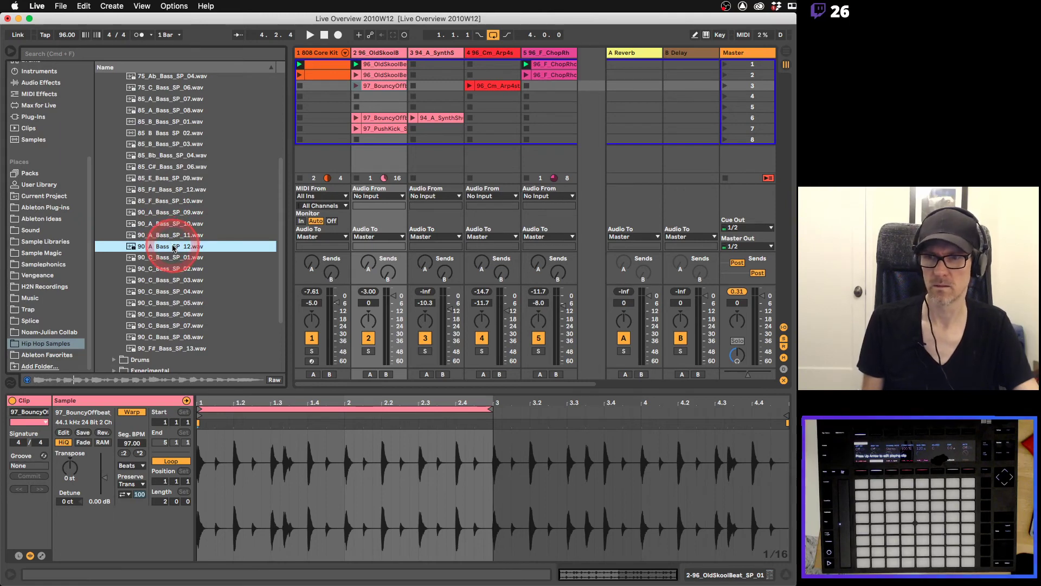
{"action": "left_click_drag", "start_coordinate": [172, 247], "coordinate": [578, 87]}
{"action": "left_click", "coordinate": [726, 86]}
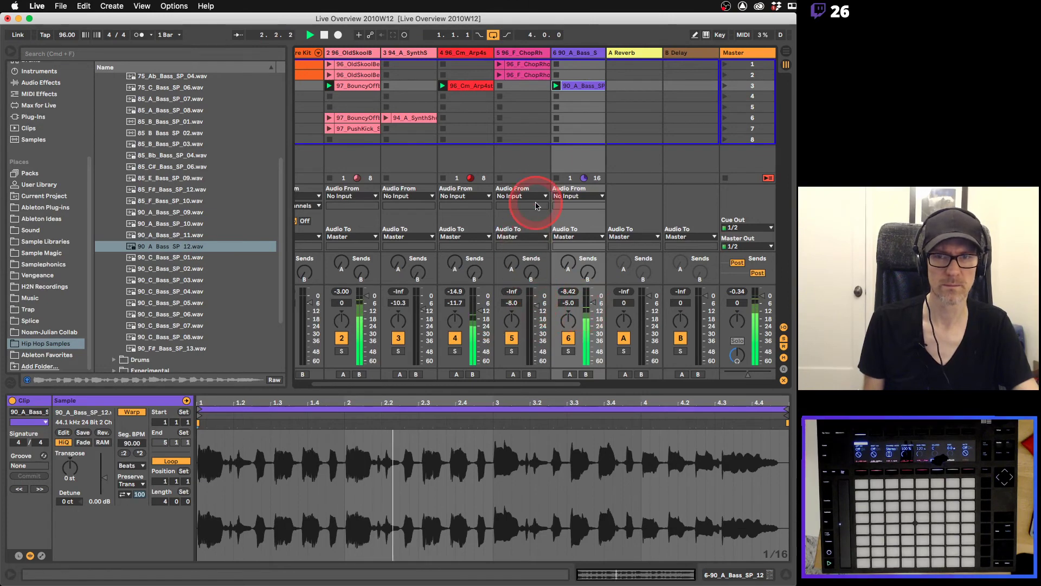
Build scene 4 by moving the 90_A_Bass_SP_12 and 97_PushKick clips into it, and launch it.
{"action": "left_click_drag", "start_coordinate": [576, 86], "coordinate": [576, 97]}
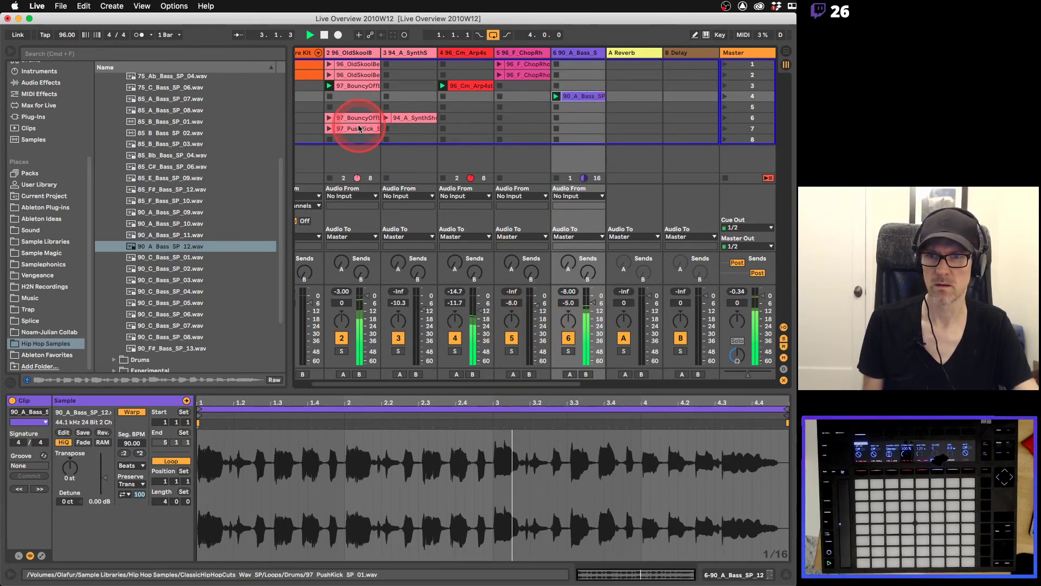
{"action": "left_click_drag", "start_coordinate": [358, 129], "coordinate": [358, 96]}
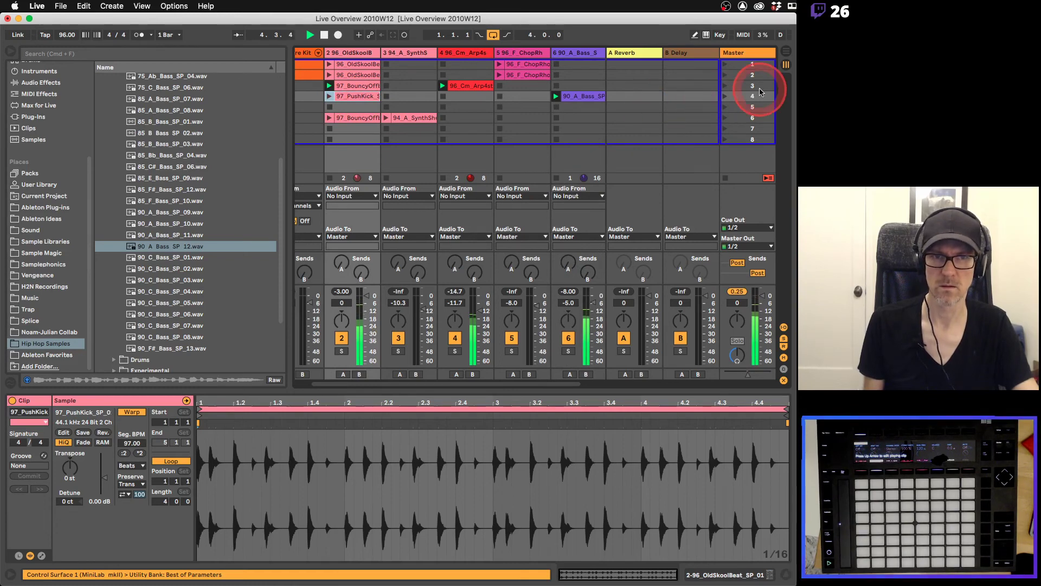
{"action": "left_click", "coordinate": [725, 96]}
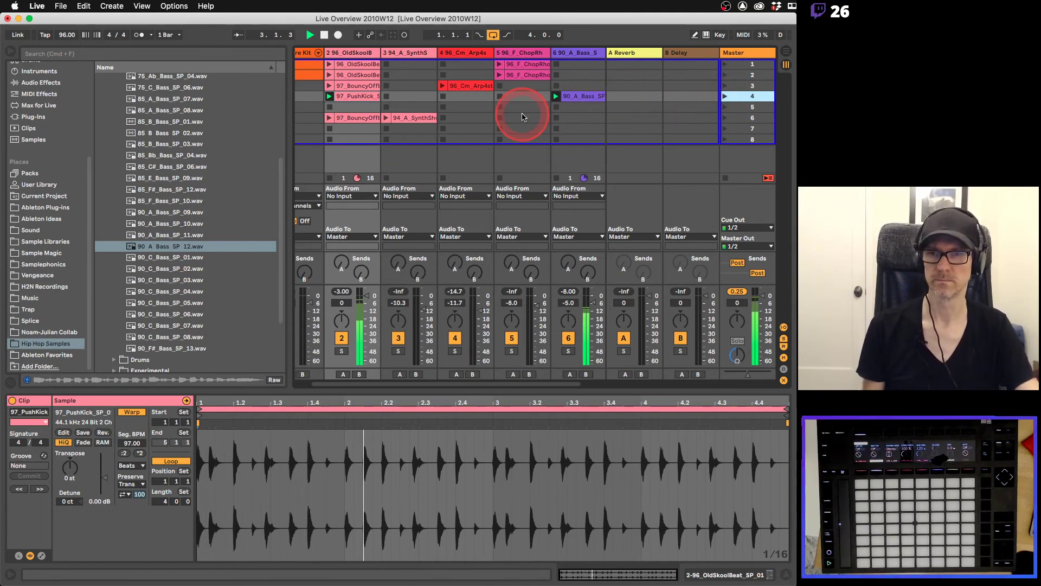
Narrow the browser to show the whole bass track while launching scene 1, scene 2 and scene 3 in turn.
{"action": "left_click_drag", "start_coordinate": [396, 384], "coordinate": [378, 384]}
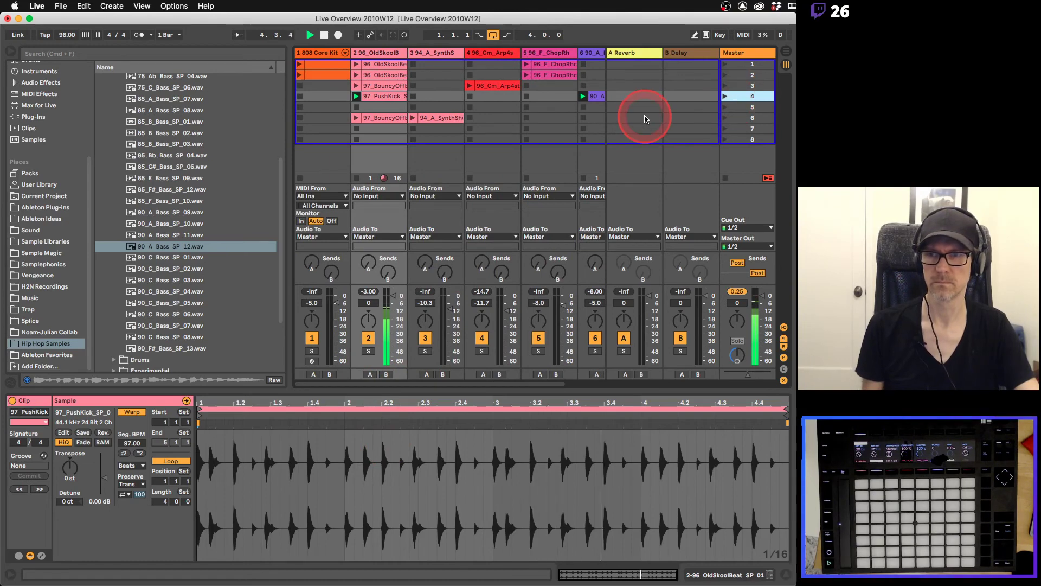
{"action": "left_click", "coordinate": [727, 64]}
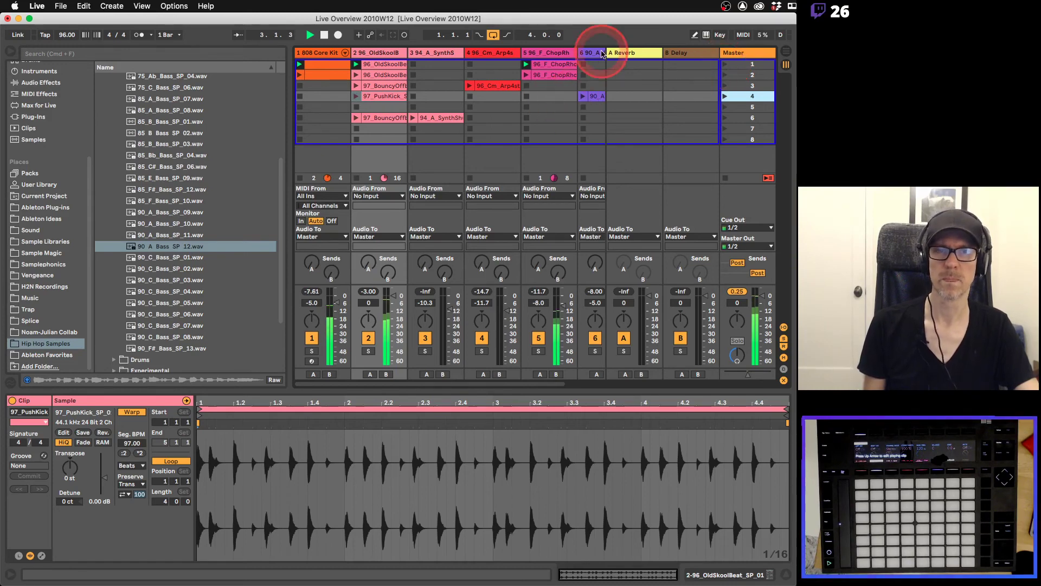
{"action": "left_click_drag", "start_coordinate": [288, 116], "coordinate": [240, 116]}
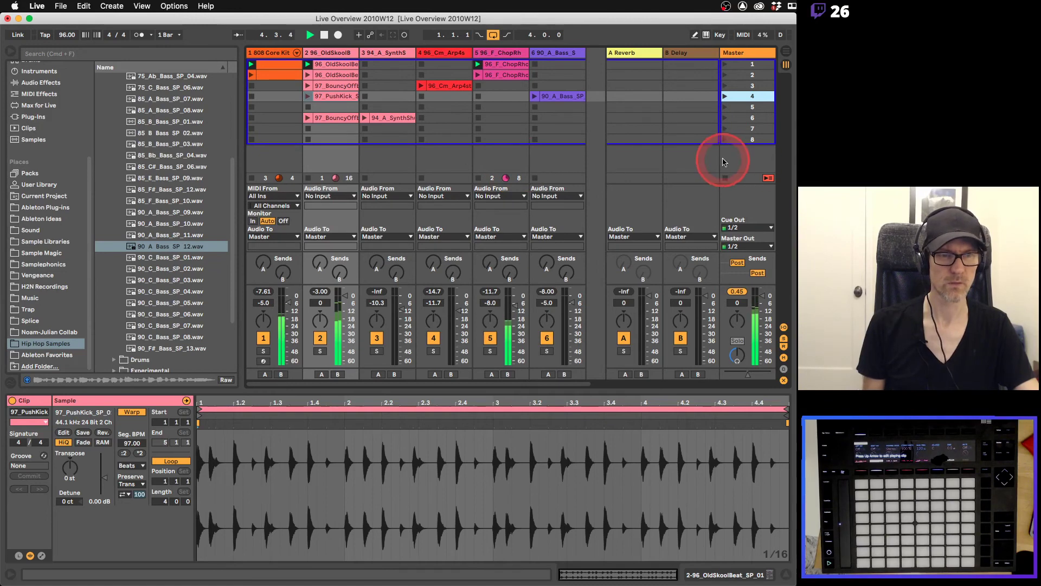
{"action": "left_click", "coordinate": [744, 75]}
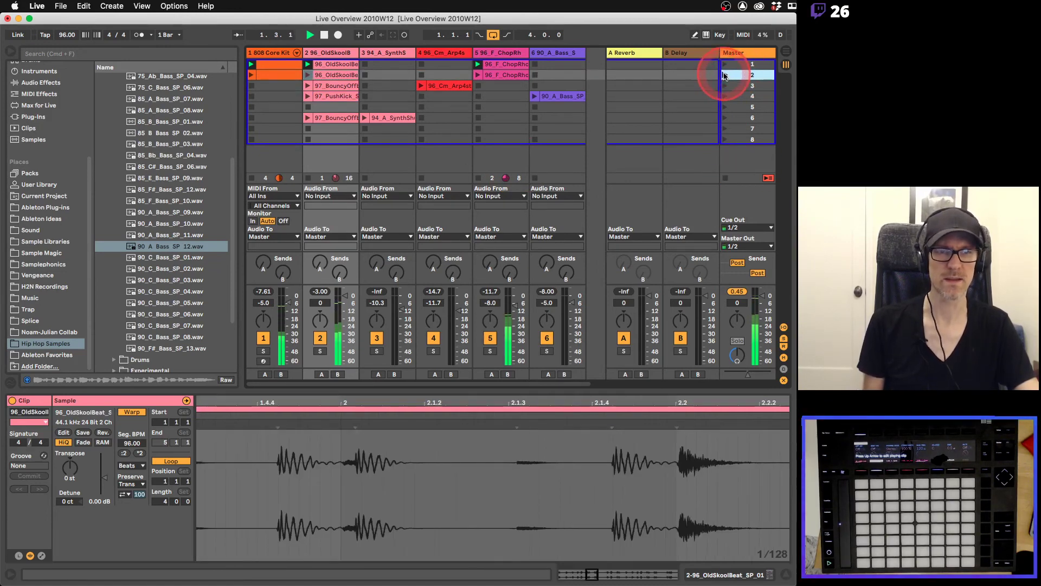
{"action": "left_click", "coordinate": [724, 76]}
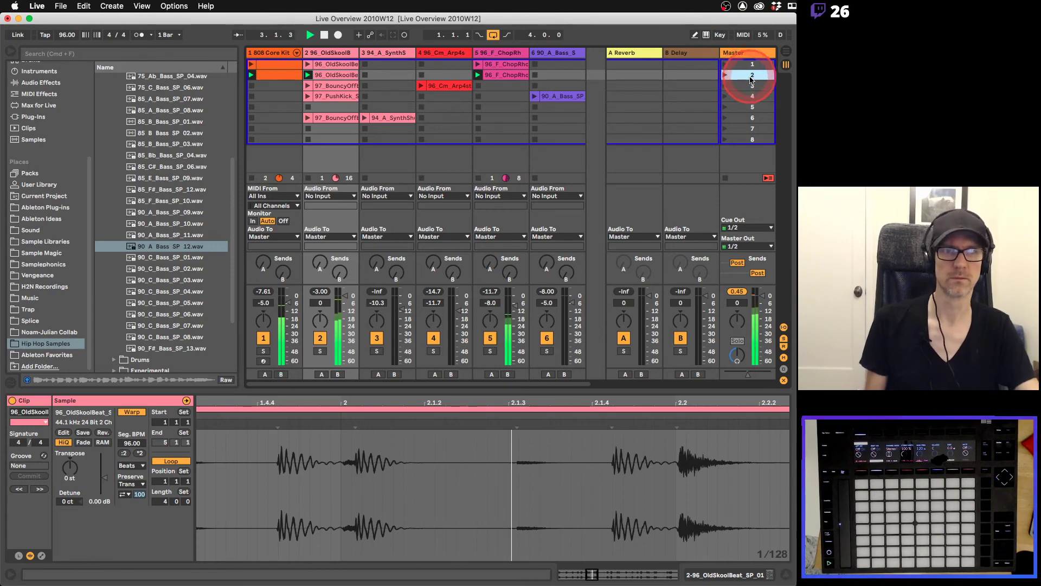
{"action": "left_click", "coordinate": [725, 87]}
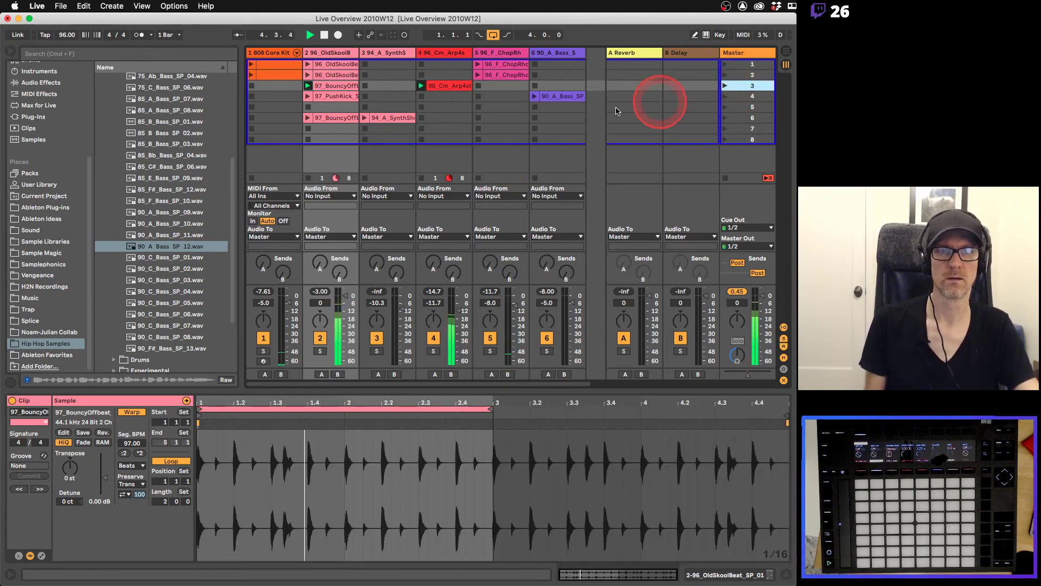
Copy the 90_A_Bass_SP_12 clip from scene 4 into scene 3 and relaunch scene 3.
{"action": "left_click", "coordinate": [571, 101]}
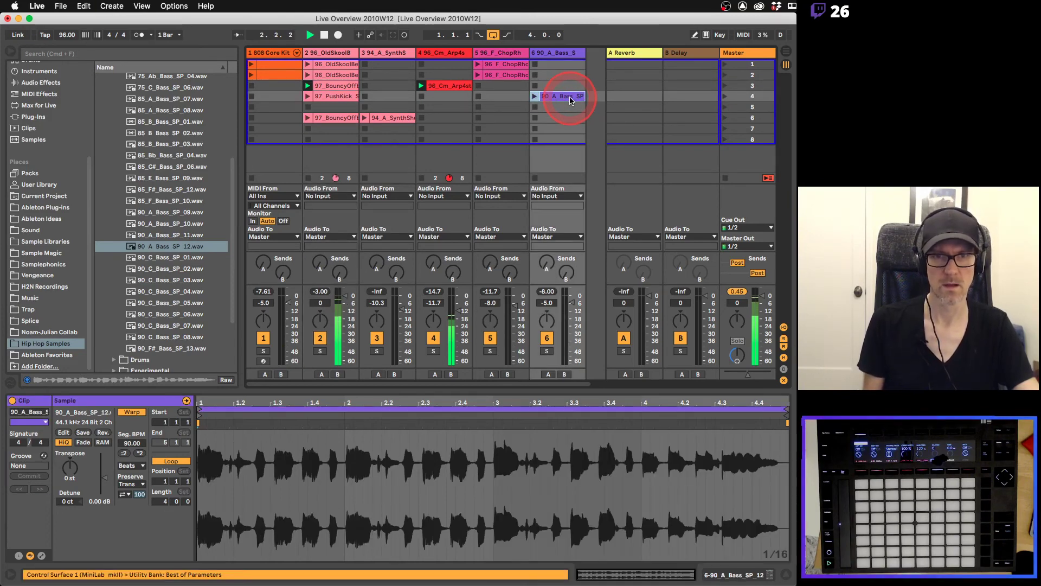
{"action": "left_click_drag", "start_coordinate": [568, 91], "coordinate": [564, 86]}
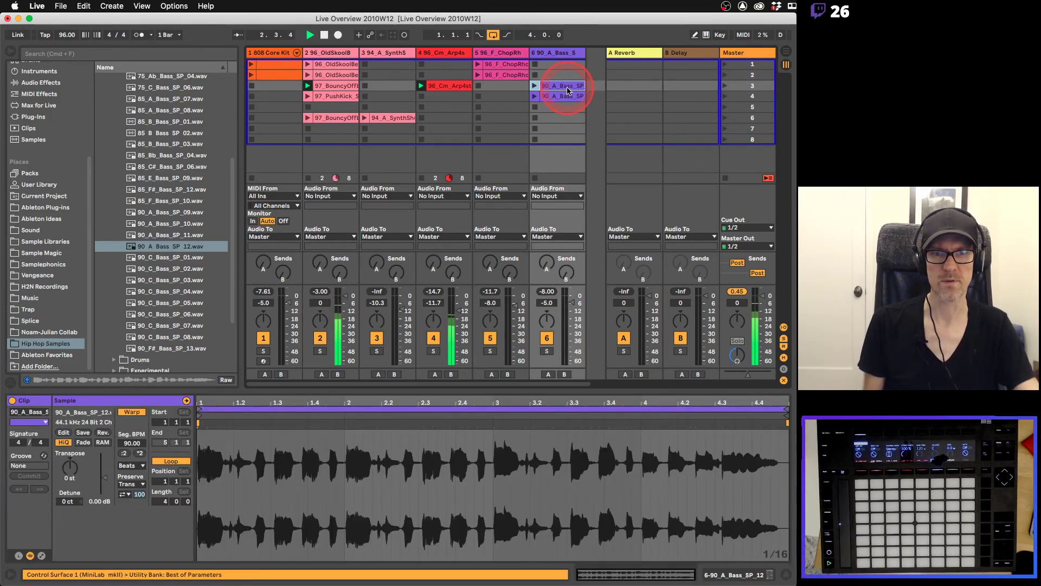
{"action": "left_click", "coordinate": [726, 86]}
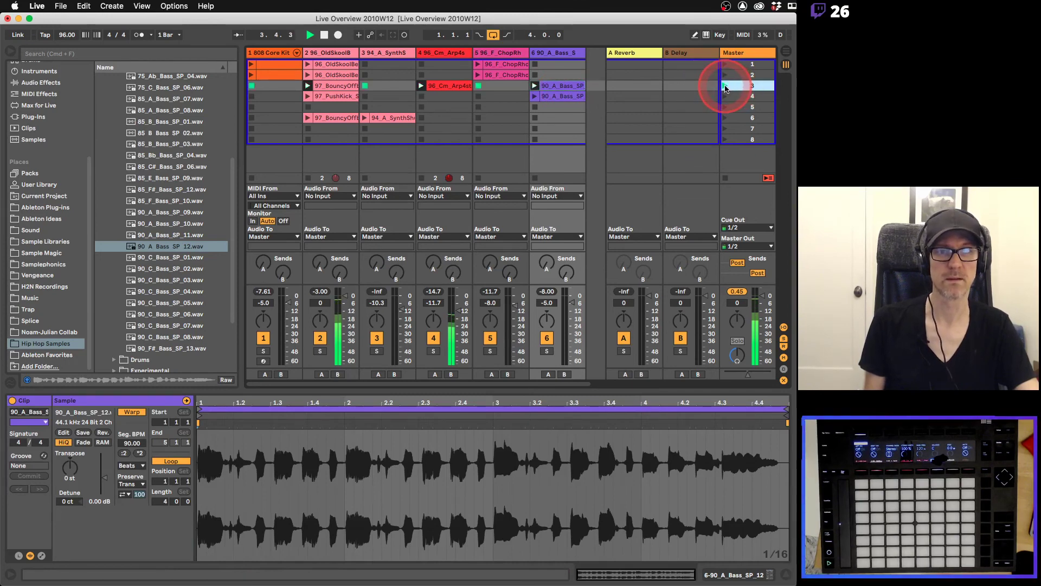
Launch scene 4, scene 2 and scene 1 in turn to hear the transitions, and stop playback.
{"action": "left_click_drag", "start_coordinate": [560, 97], "coordinate": [728, 88]}
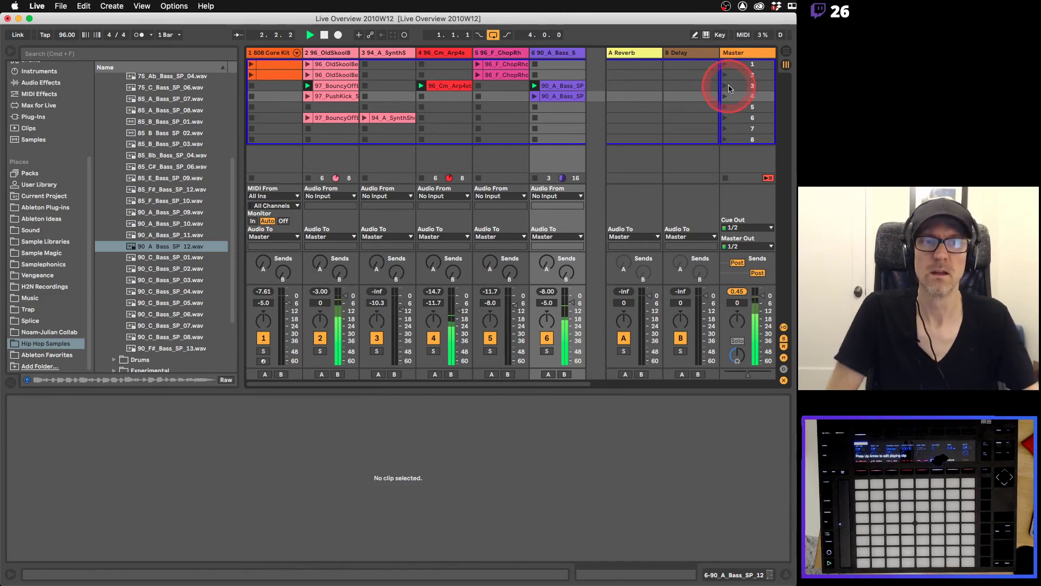
{"action": "left_click", "coordinate": [723, 96]}
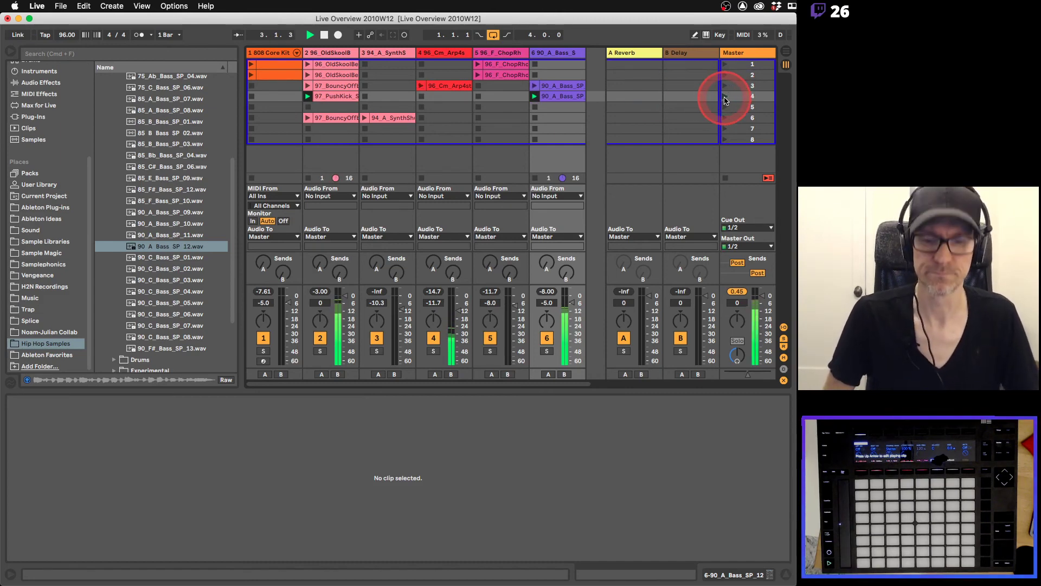
{"action": "left_click", "coordinate": [726, 74]}
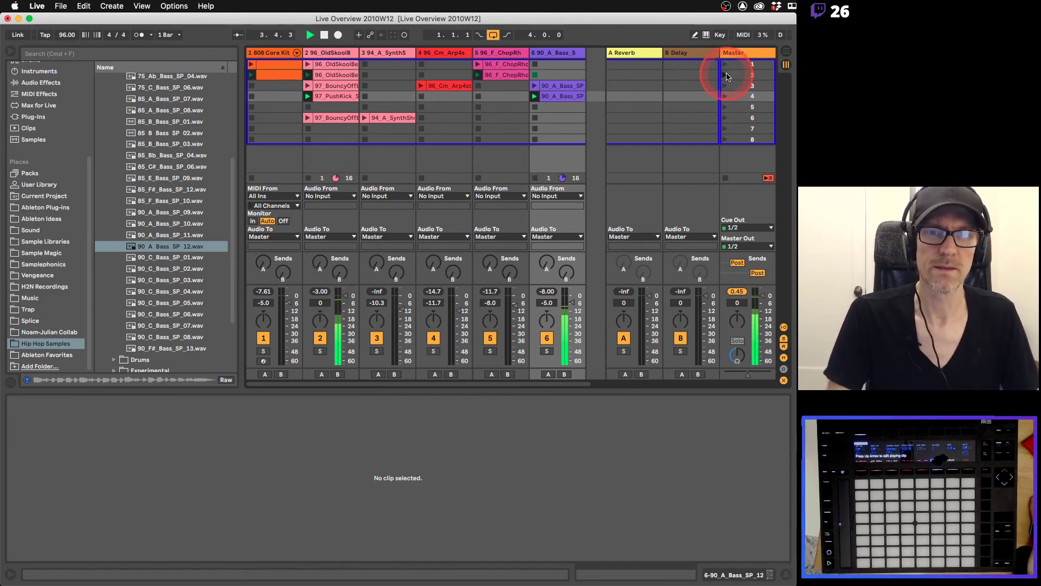
{"action": "left_click", "coordinate": [726, 68]}
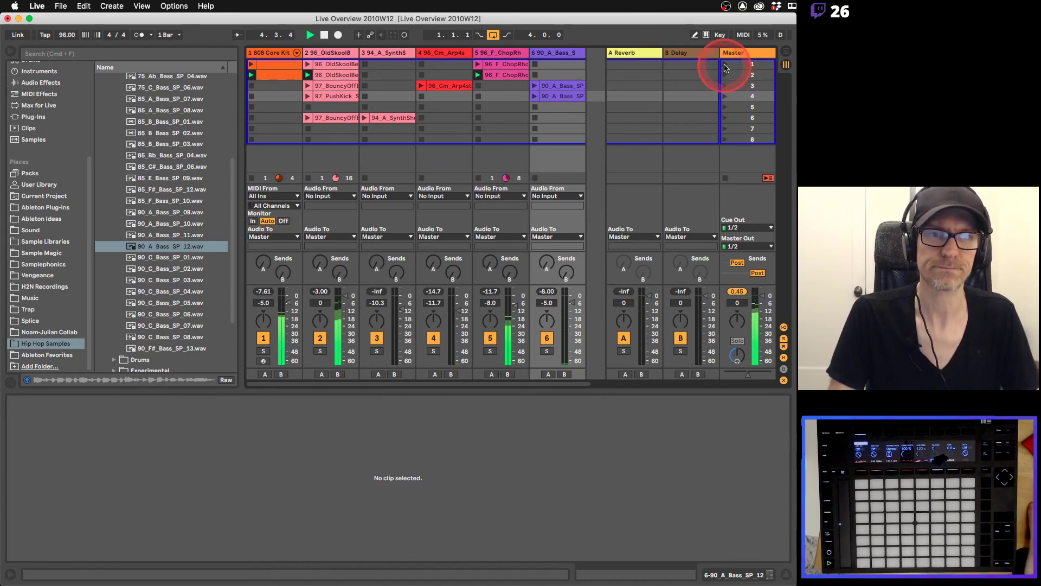
{"action": "key", "text": "space"}
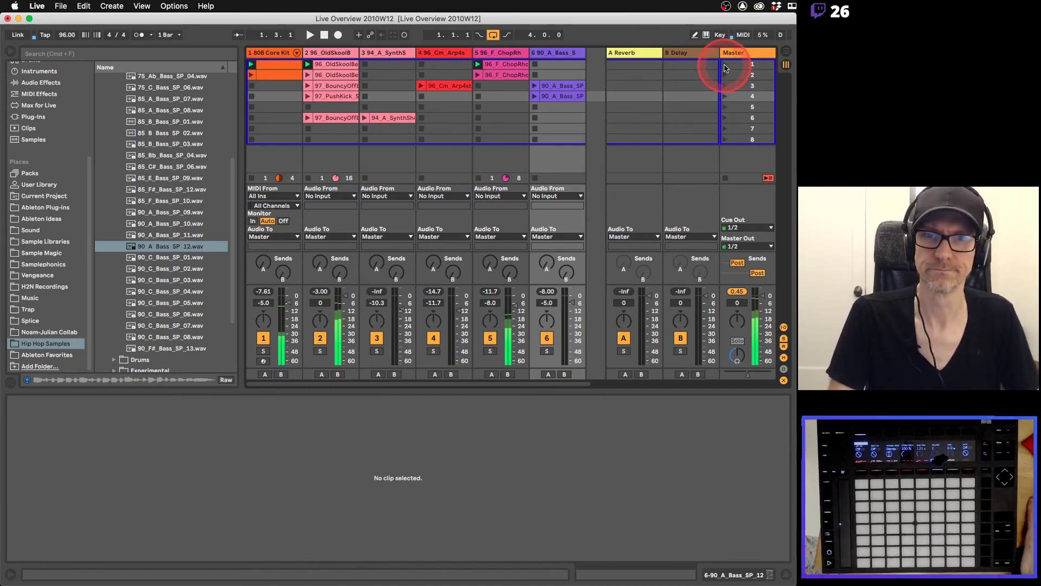
{"action": "left_click", "coordinate": [562, 164]}
{"action": "left_click", "coordinate": [582, 140]}
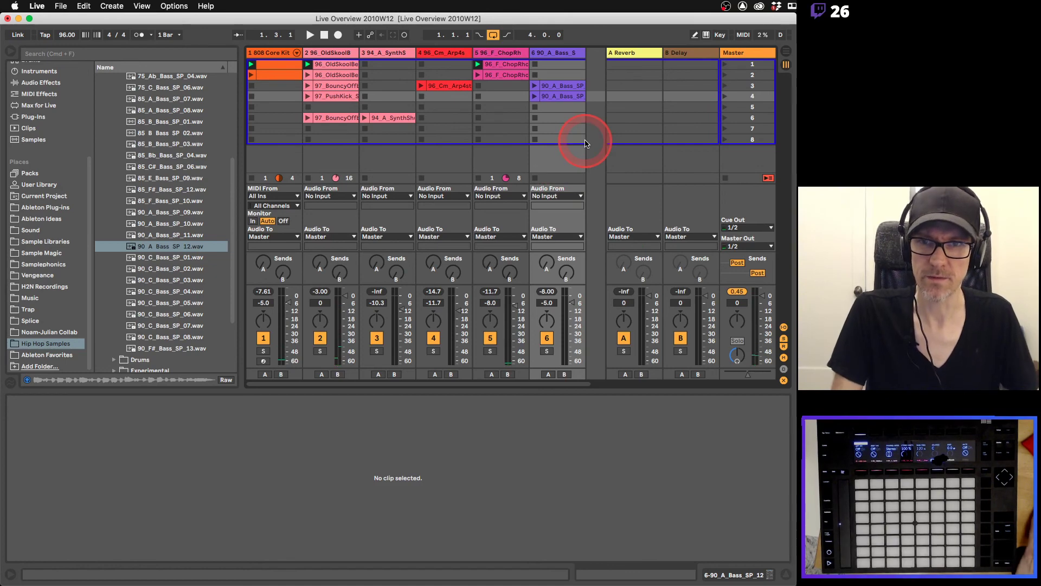
{"action": "left_click", "coordinate": [502, 136]}
{"action": "left_click", "coordinate": [386, 129]}
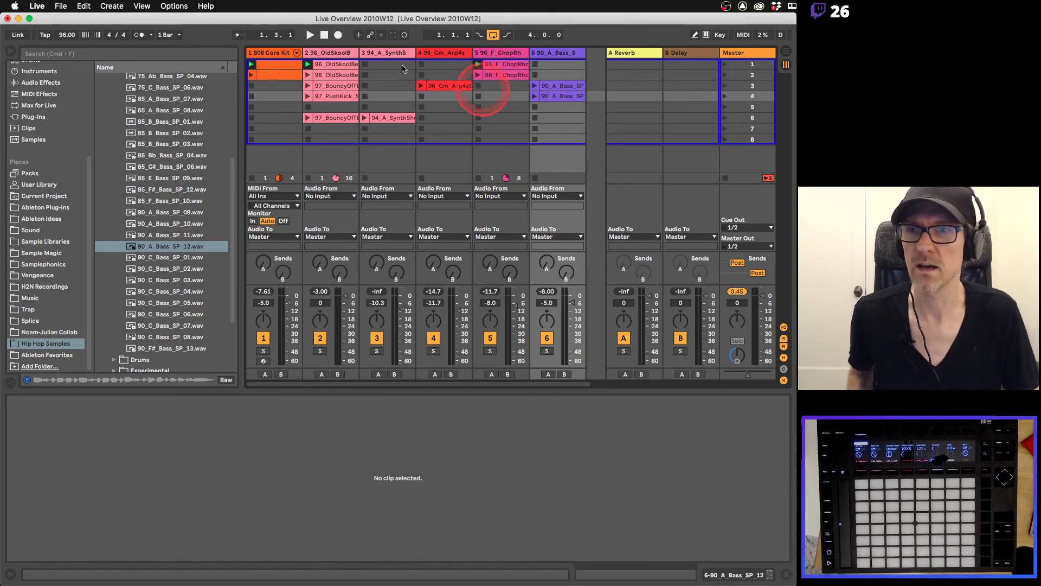
Hide the browser to give the Session View tracks more room.
{"action": "left_click", "coordinate": [10, 51]}
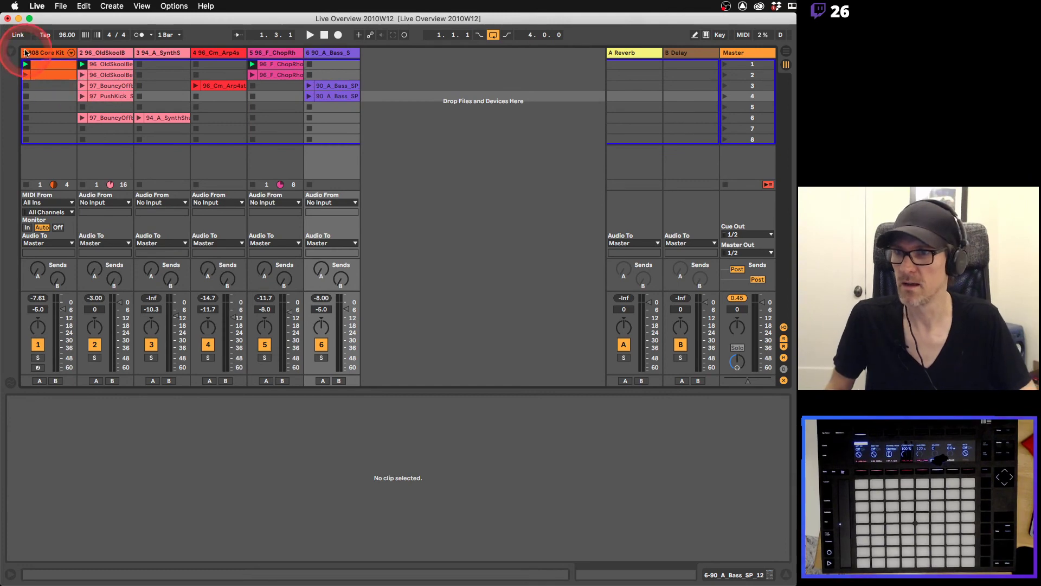
{"action": "left_click", "coordinate": [13, 52]}
{"action": "left_click", "coordinate": [12, 52]}
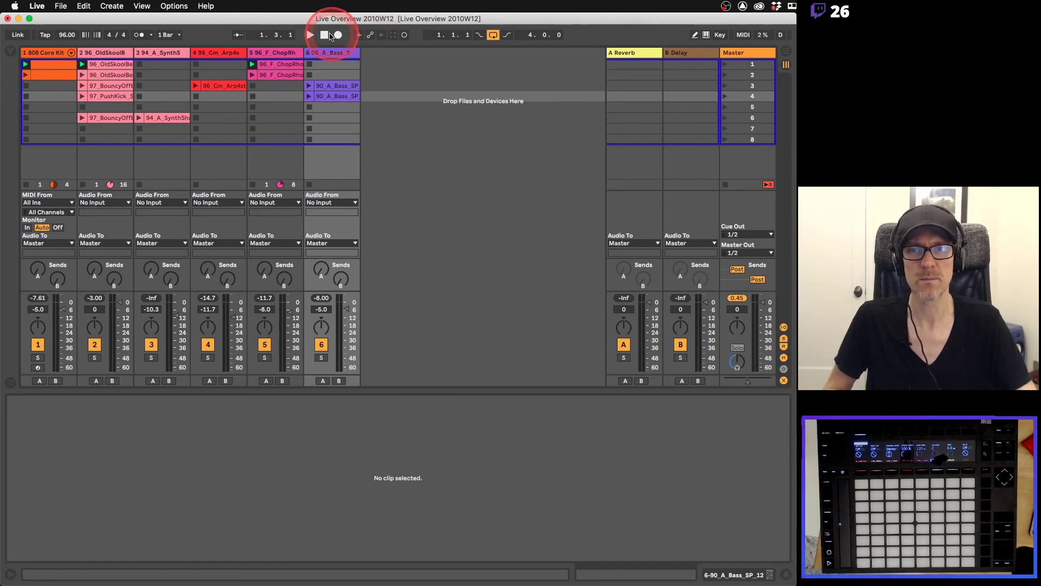
Return the song position to 1.1.1, enable Arrangement Record and select scene 1.
{"action": "left_click", "coordinate": [326, 35]}
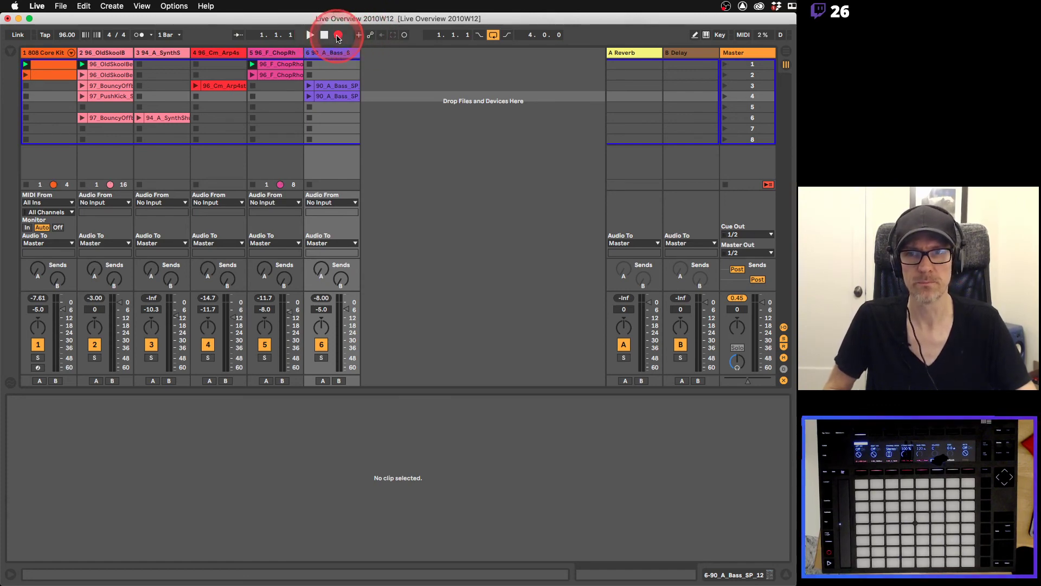
{"action": "left_click", "coordinate": [749, 64]}
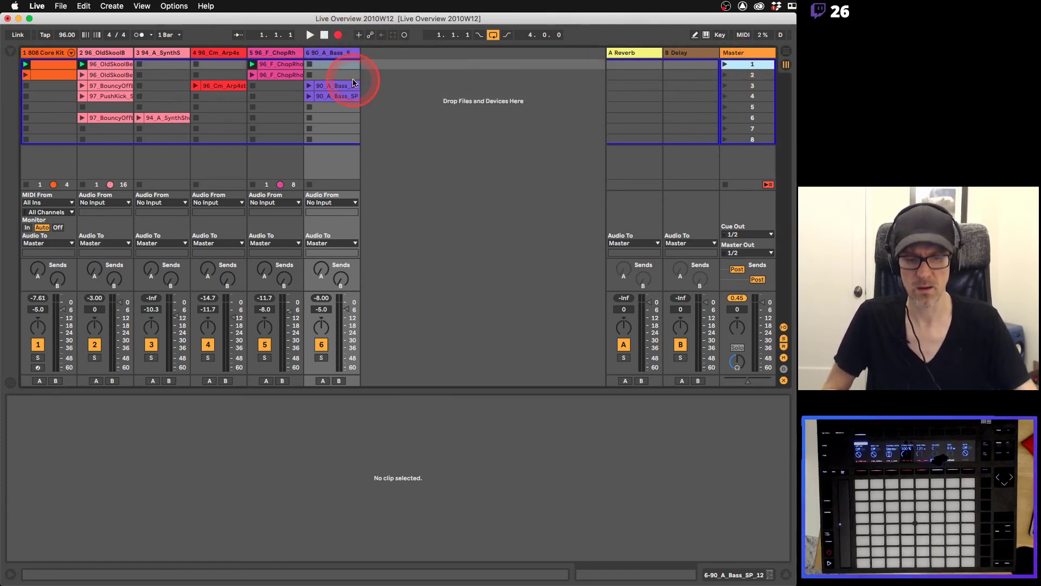
In the Record/Warp/Launch preferences, turn on Start Playback with Record and close the preferences.
{"action": "key", "text": "super+comma"}
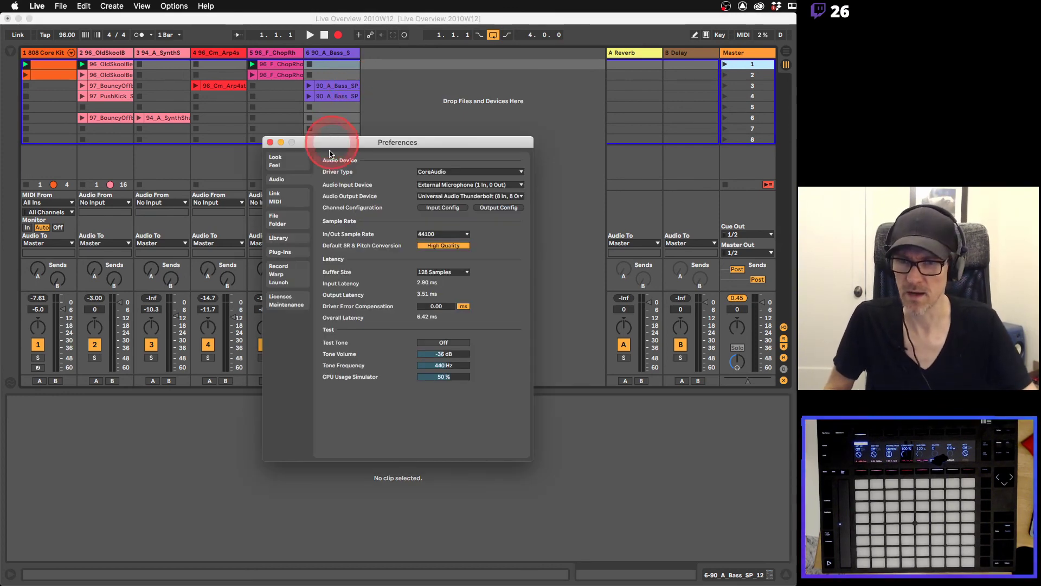
{"action": "left_click", "coordinate": [290, 157]}
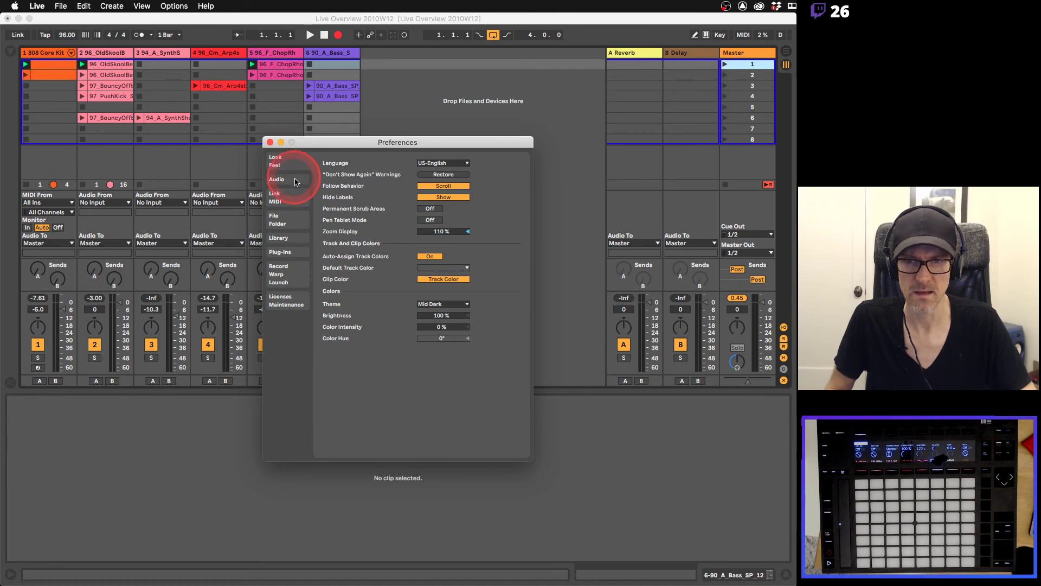
{"action": "left_click", "coordinate": [290, 198]}
{"action": "left_click", "coordinate": [293, 218]}
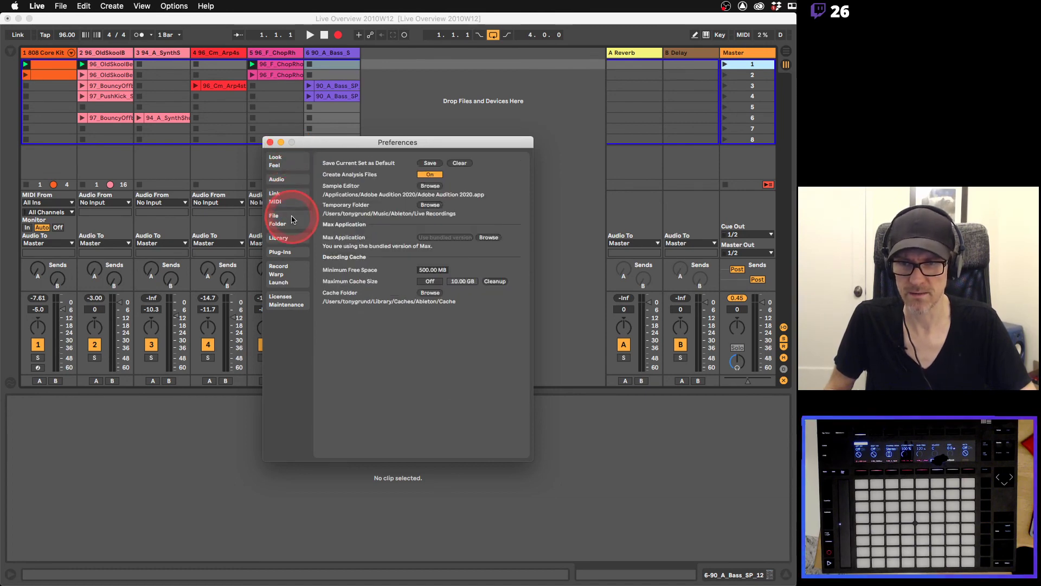
{"action": "left_click", "coordinate": [291, 272]}
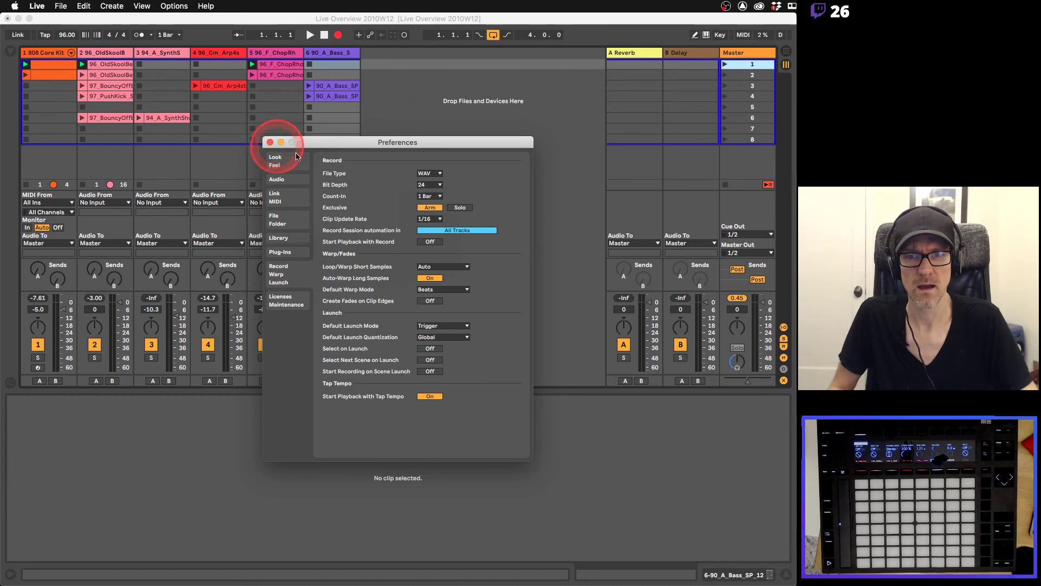
{"action": "left_click", "coordinate": [429, 242]}
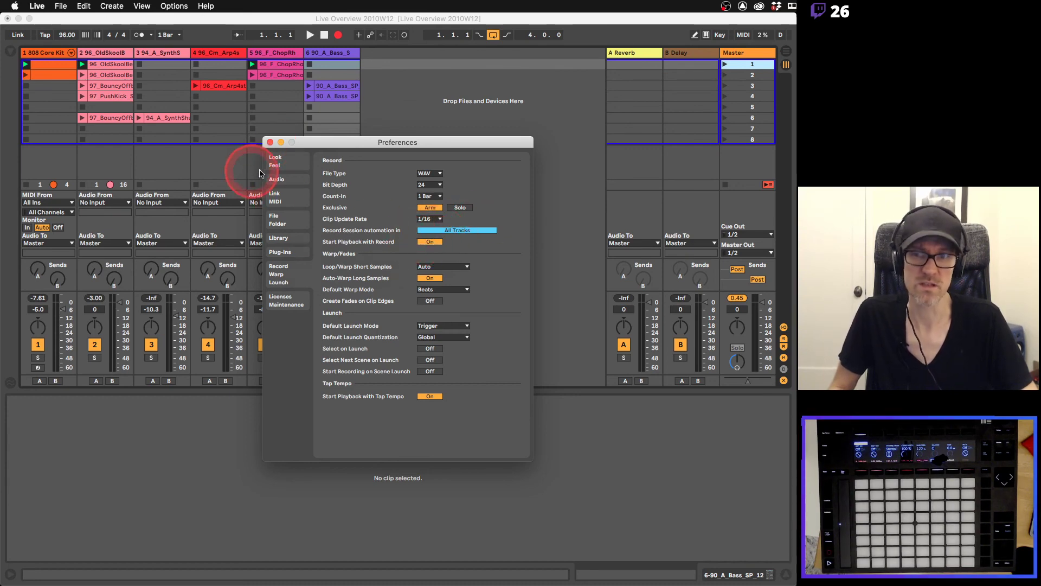
{"action": "left_click", "coordinate": [270, 142]}
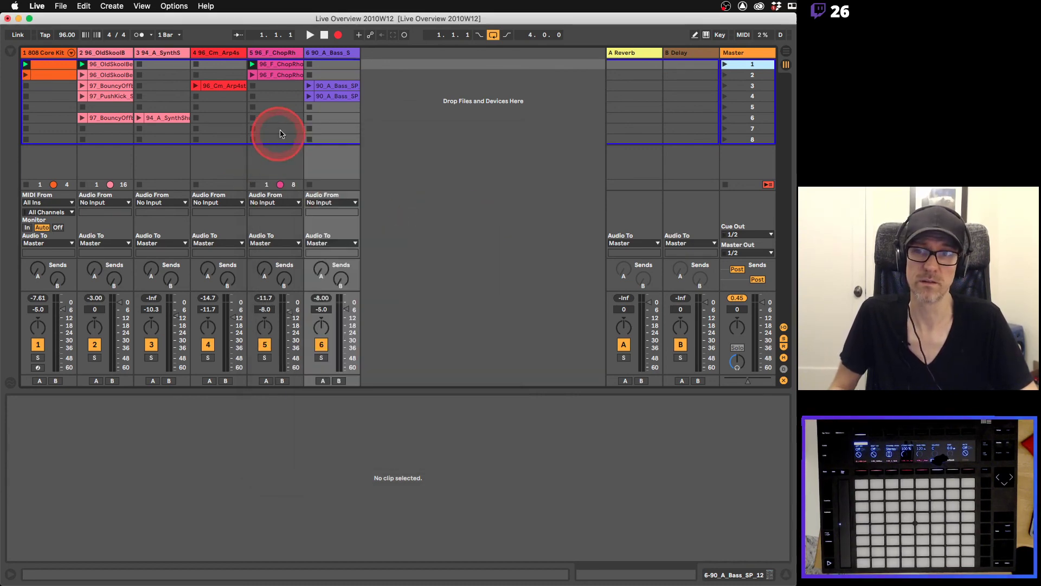
Disengage and re-engage Arrangement Record to start a take, and turn off the arrangement loop while it records.
{"action": "left_click", "coordinate": [338, 35]}
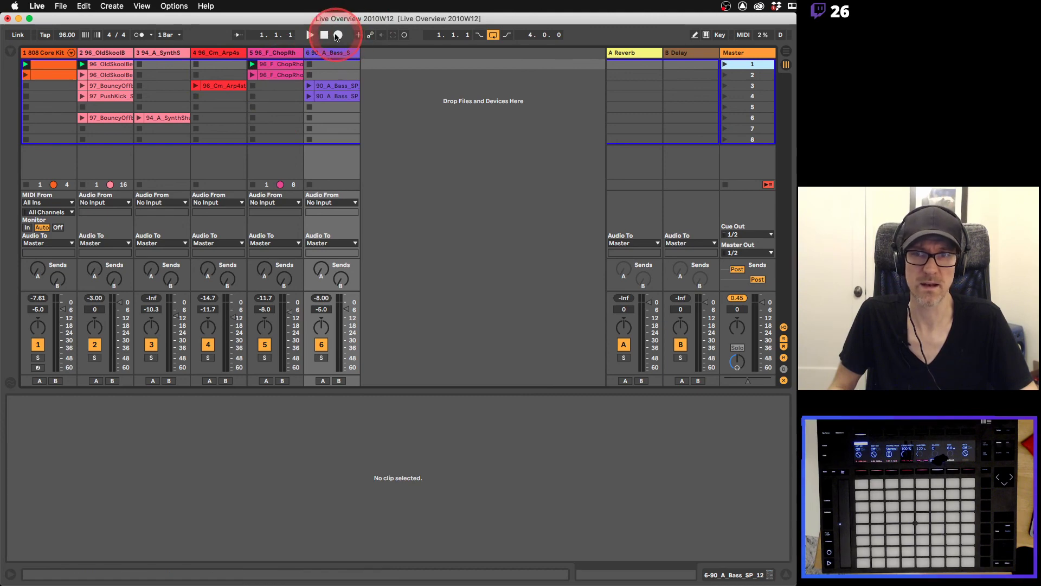
{"action": "left_click", "coordinate": [338, 36]}
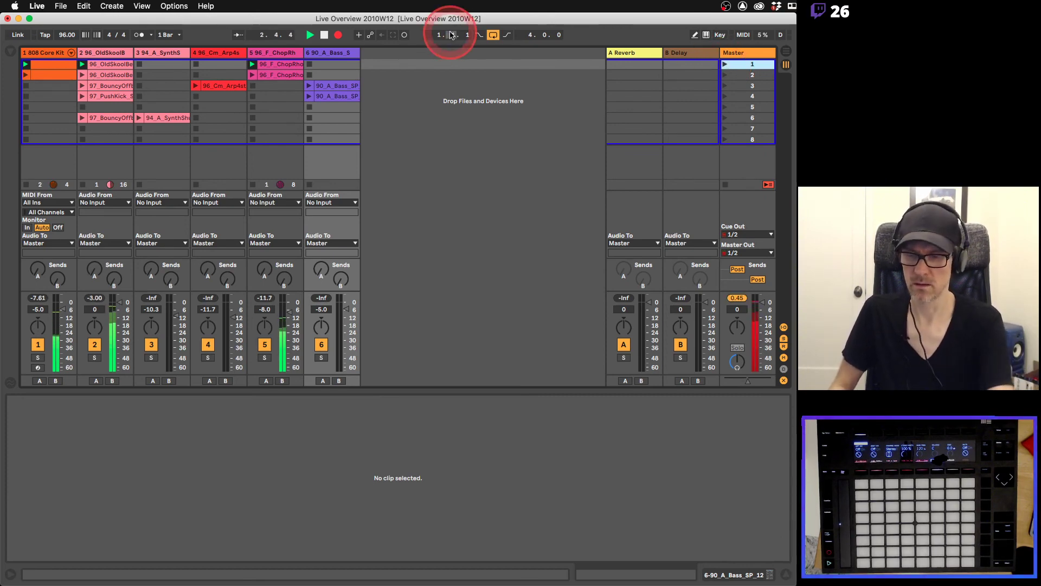
{"action": "key", "text": "Tab"}
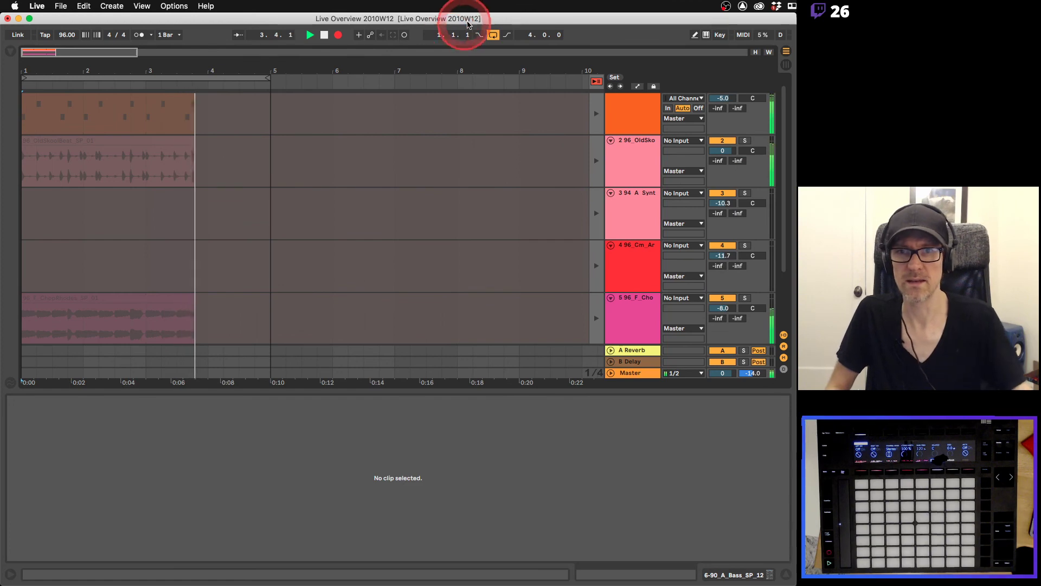
{"action": "left_click", "coordinate": [493, 34]}
{"action": "key", "text": "Tab"}
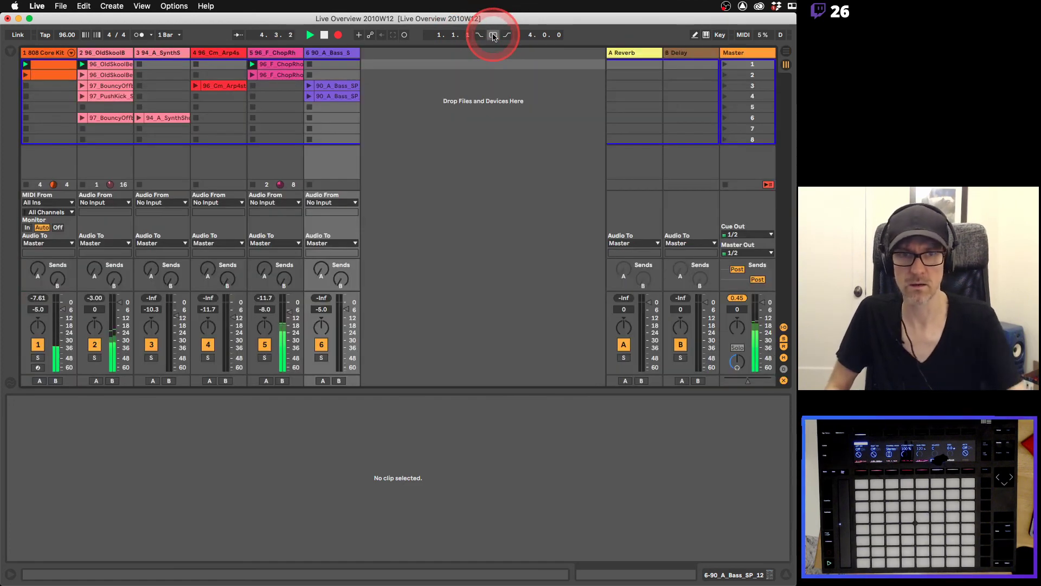
Launch scene 2, stop the test take, and reset the song position to 1.1.1 with all Session clips stopped.
{"action": "left_click", "coordinate": [724, 75]}
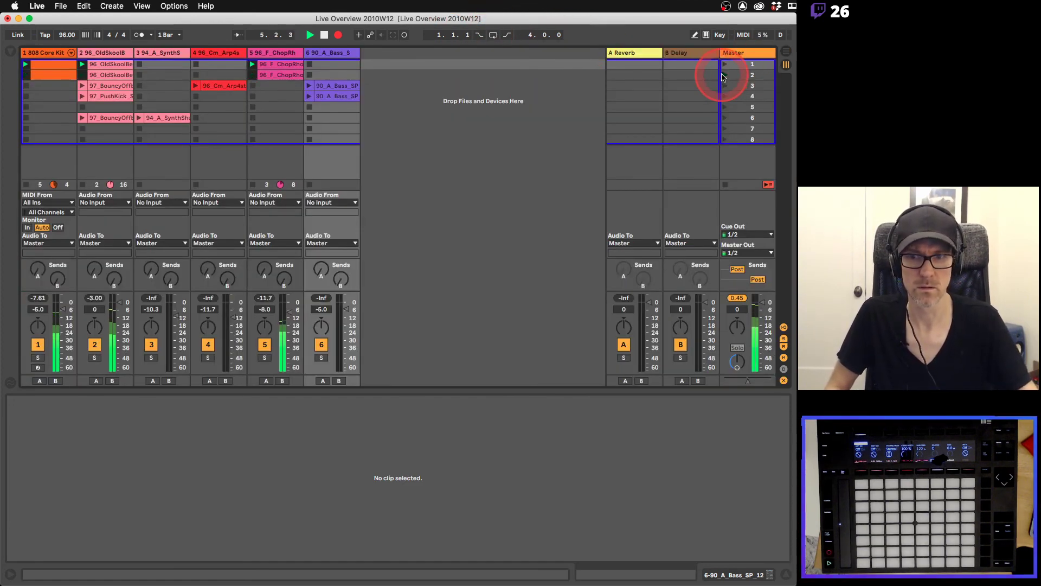
{"action": "key", "text": "space"}
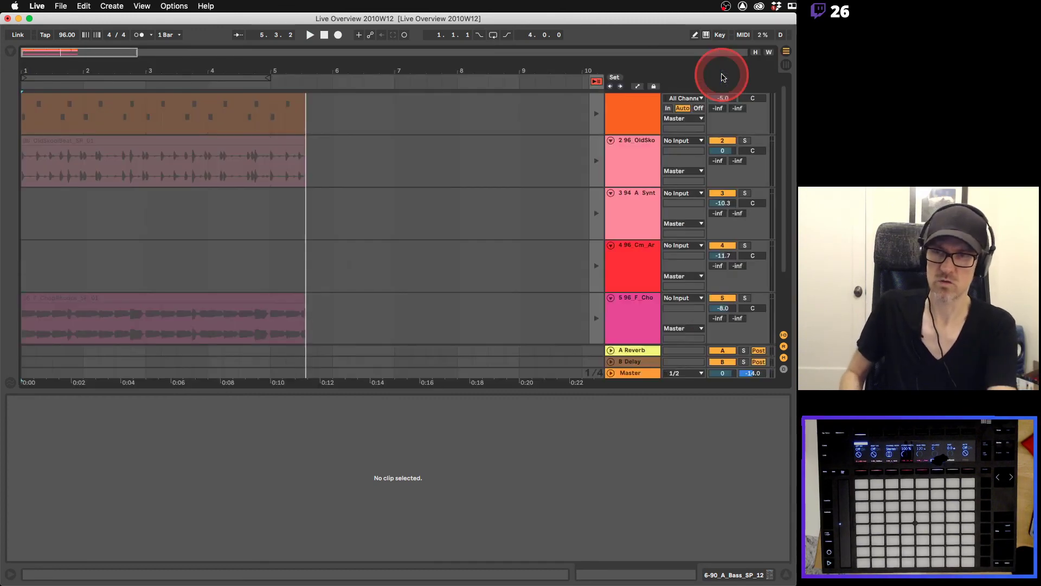
{"action": "key", "text": "Tab"}
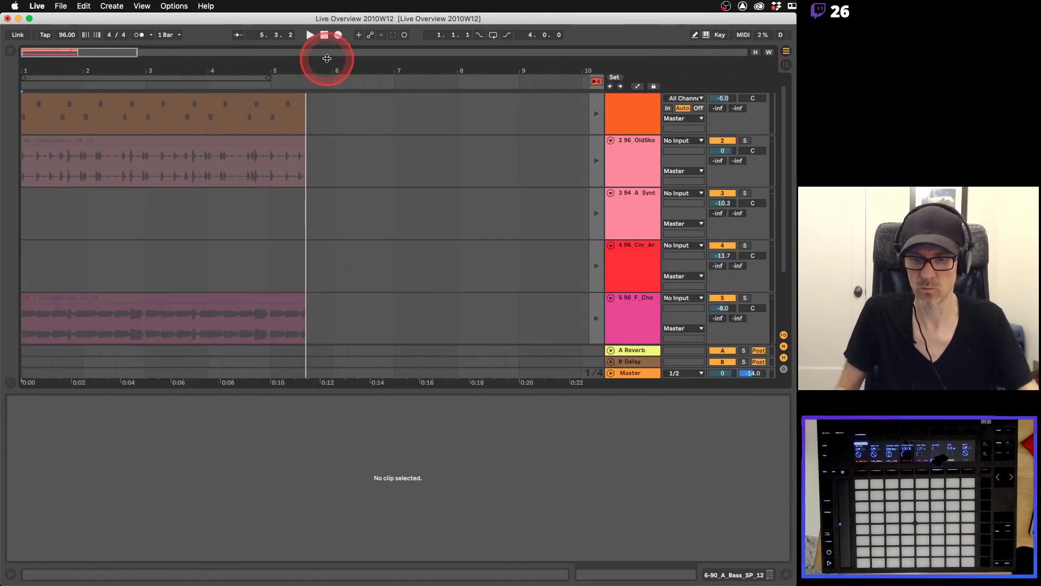
{"action": "key", "text": "Tab"}
{"action": "left_click", "coordinate": [324, 34]}
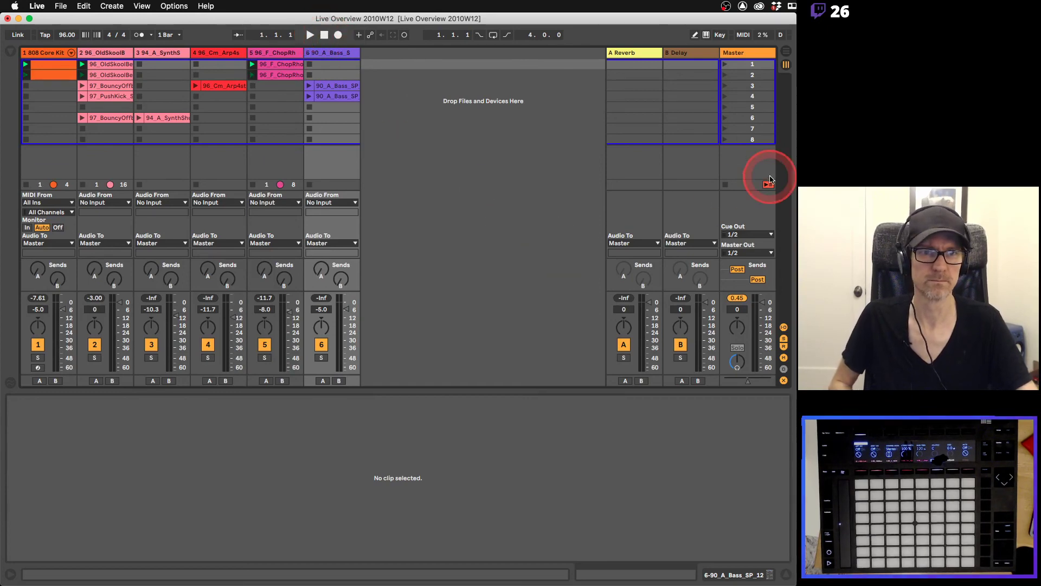
{"action": "left_click", "coordinate": [726, 185]}
Record a new take launching scenes 1 through 4 in order, and lower track 6's volume to -10.3 dB.
{"action": "left_click", "coordinate": [338, 34]}
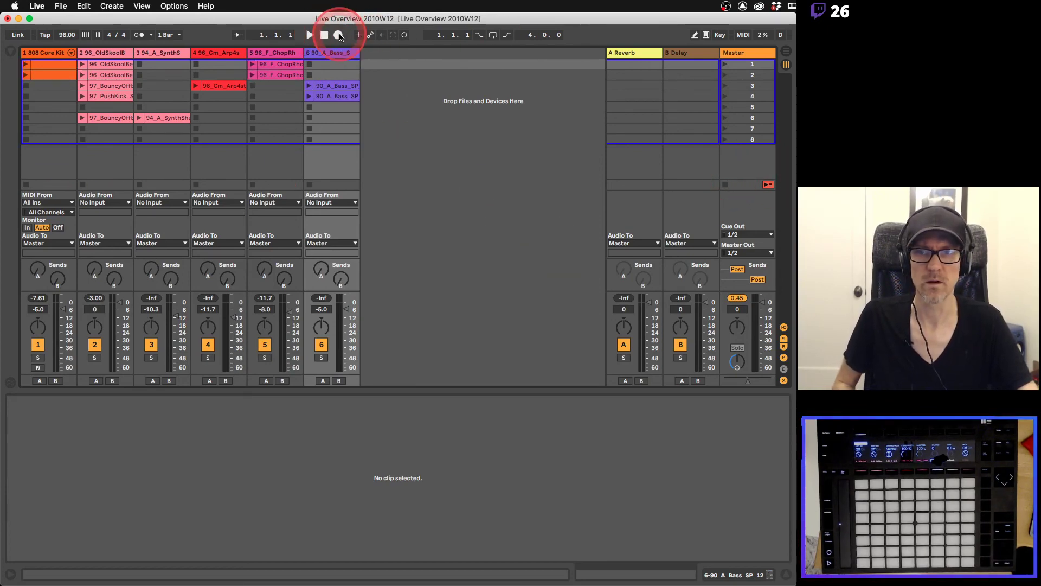
{"action": "left_click", "coordinate": [733, 65]}
{"action": "left_click", "coordinate": [725, 65]}
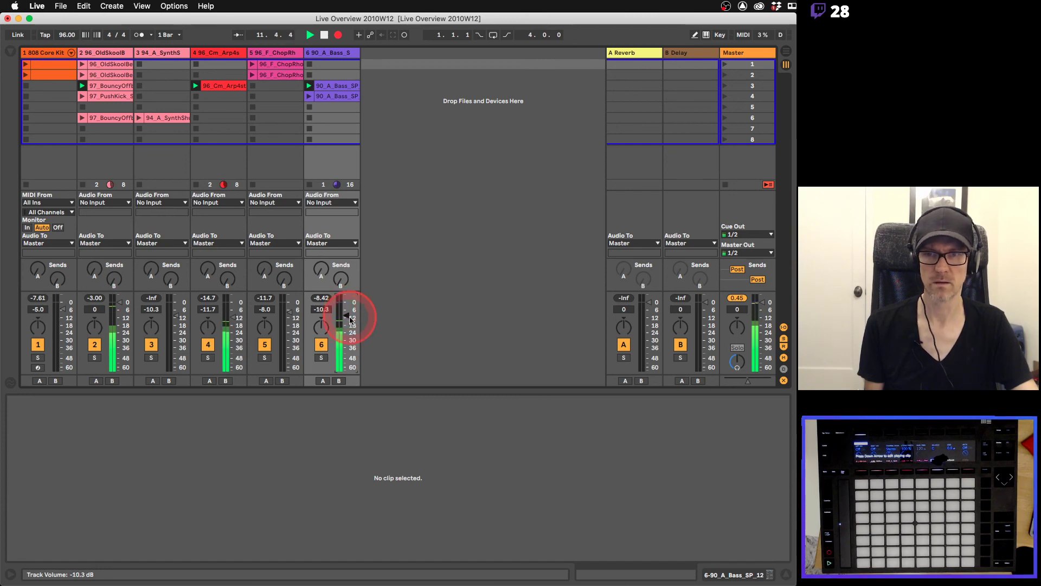
{"action": "left_click", "coordinate": [725, 100]}
{"action": "left_click", "coordinate": [423, 143]}
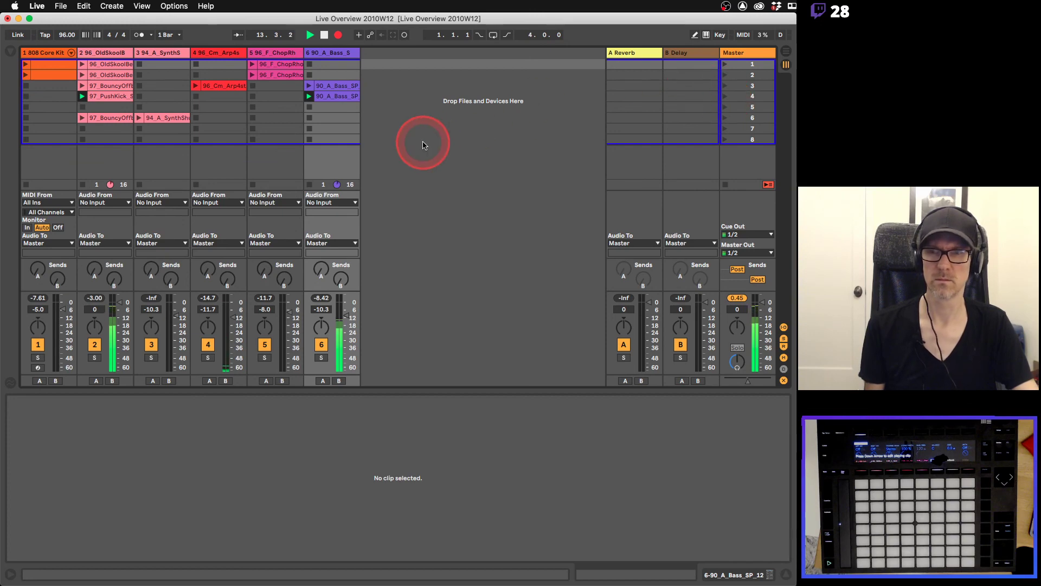
{"action": "left_click", "coordinate": [348, 134]}
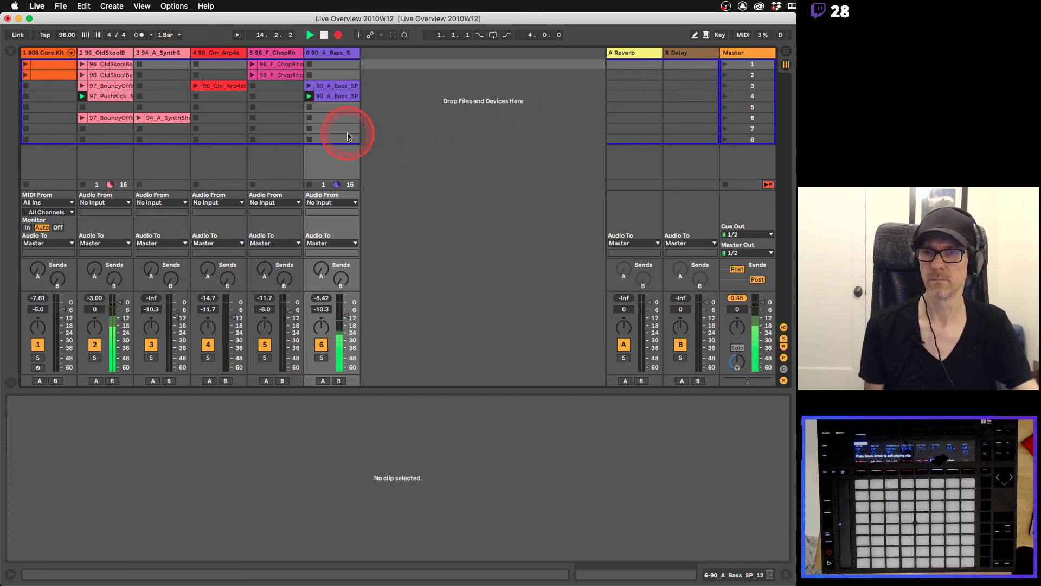
{"action": "left_click", "coordinate": [312, 120]}
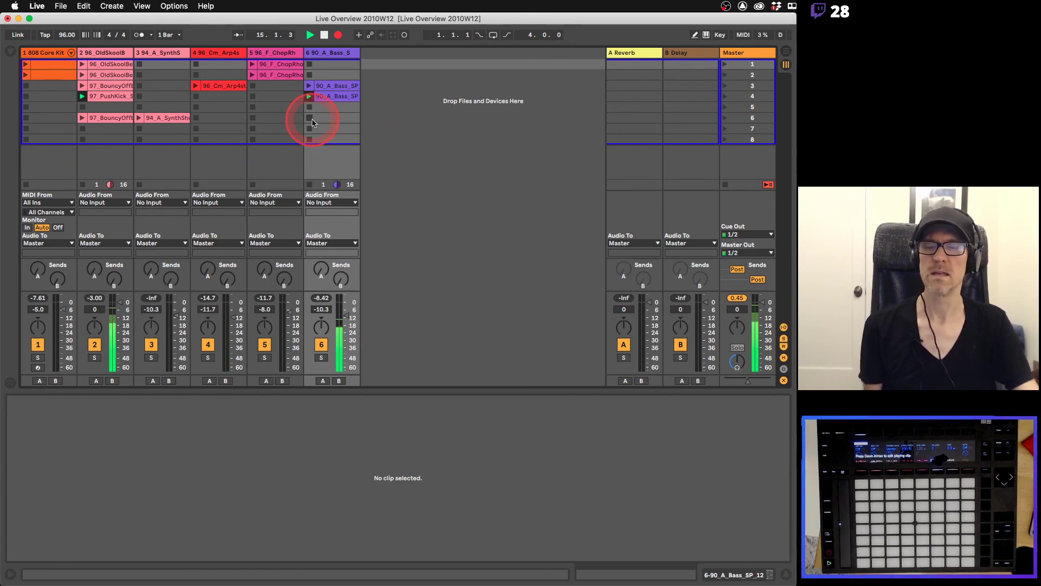
{"action": "left_click", "coordinate": [307, 95]}
{"action": "left_click", "coordinate": [229, 102]}
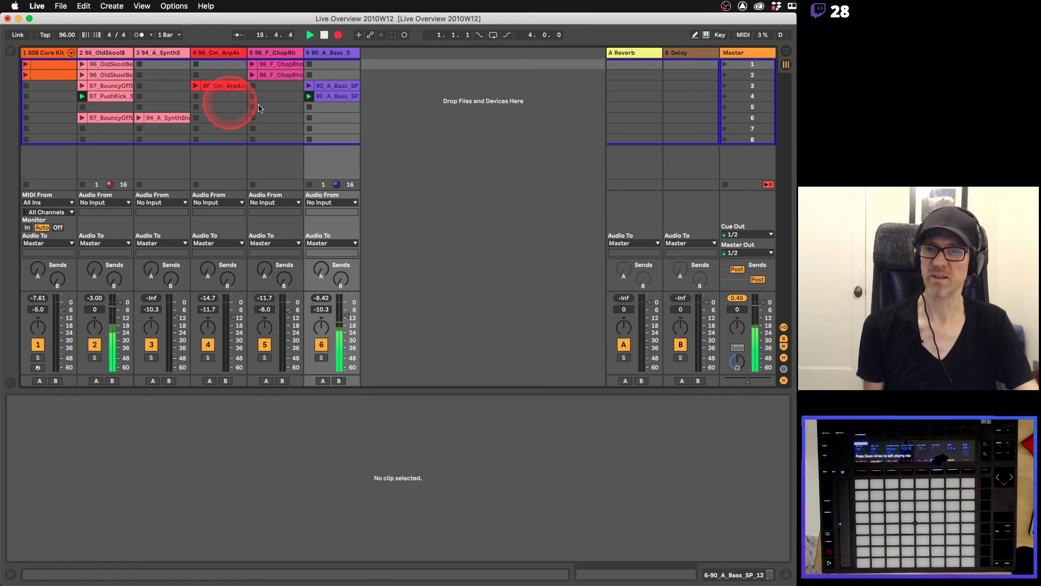
While recording, stop the bass track and launch the 96_Cm_Arp4step and 94_A_SynthShufflet clips over the PushKick loop.
{"action": "left_click", "coordinate": [310, 106]}
{"action": "left_click", "coordinate": [196, 86]}
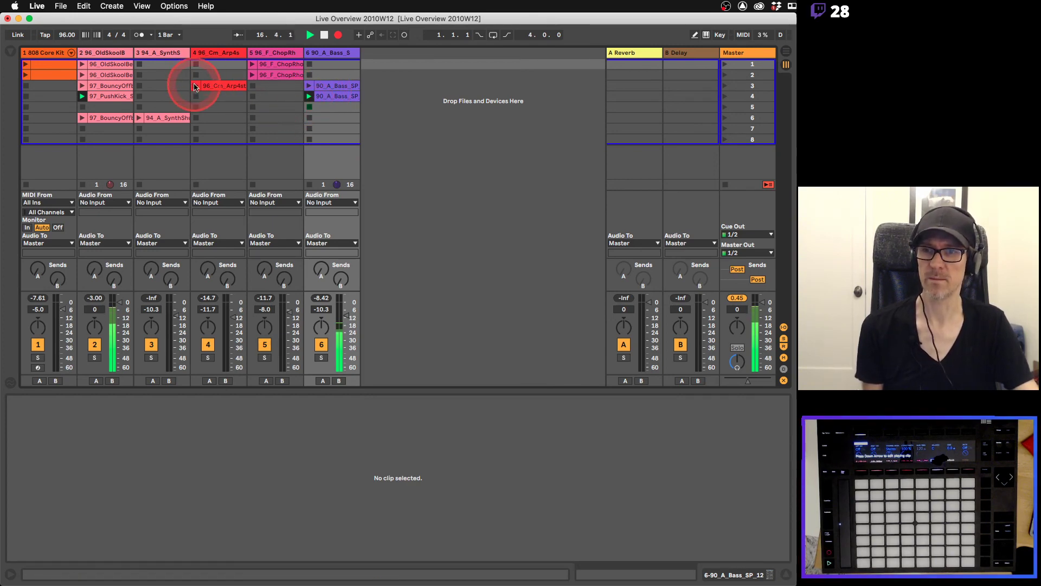
{"action": "left_click", "coordinate": [251, 139]}
{"action": "left_click", "coordinate": [198, 100]}
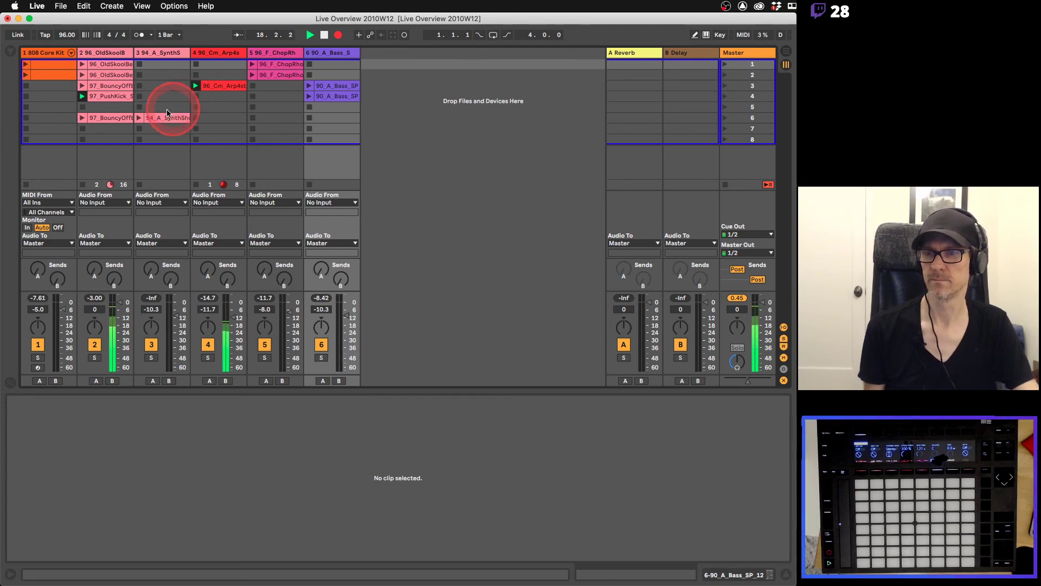
{"action": "left_click", "coordinate": [140, 119]}
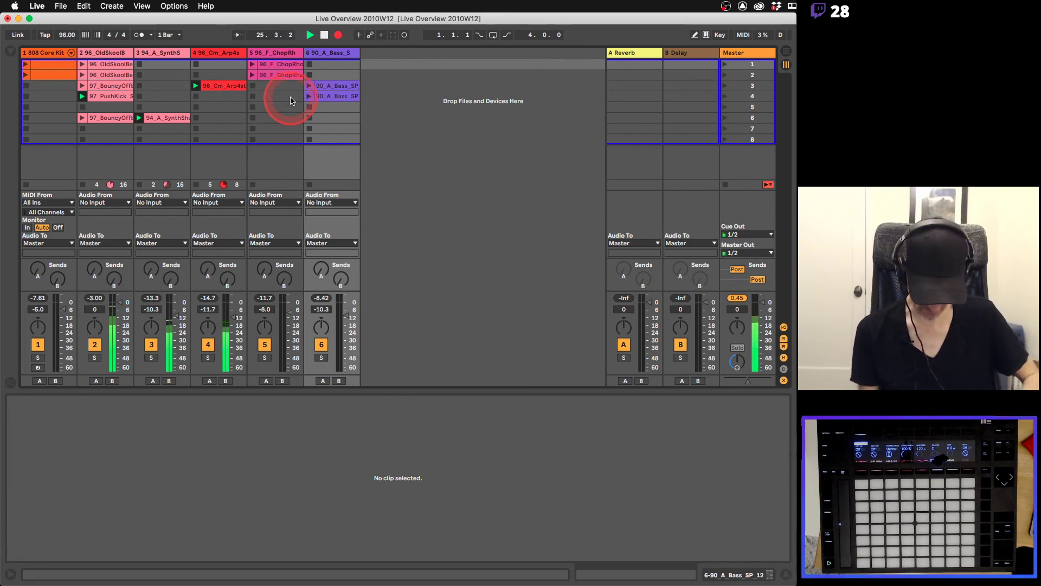
Launch scene 1 and scene 2 to end the take, stop recording and switch to Arrangement View.
{"action": "left_click", "coordinate": [727, 65]}
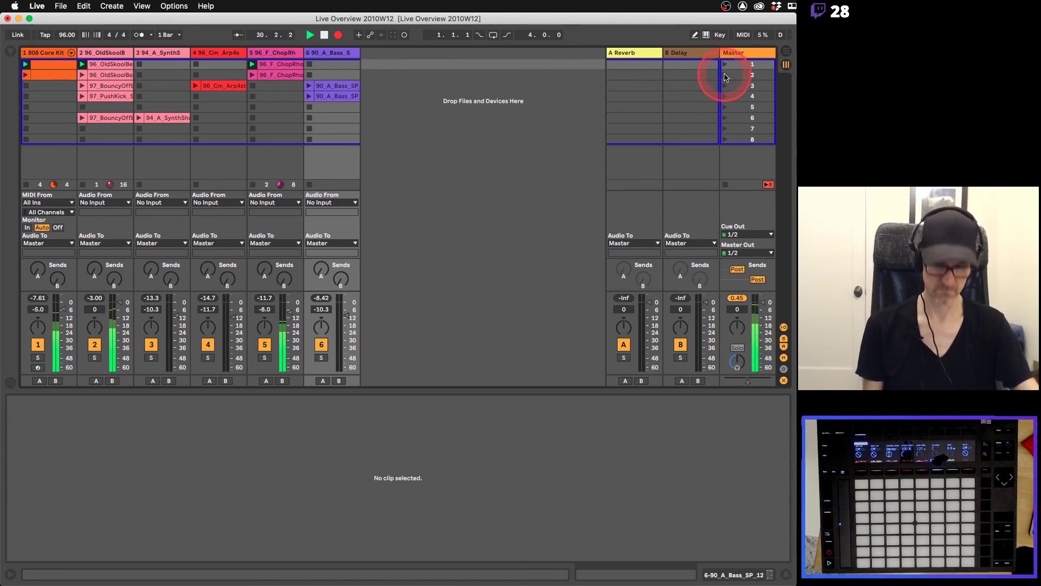
{"action": "left_click", "coordinate": [725, 76]}
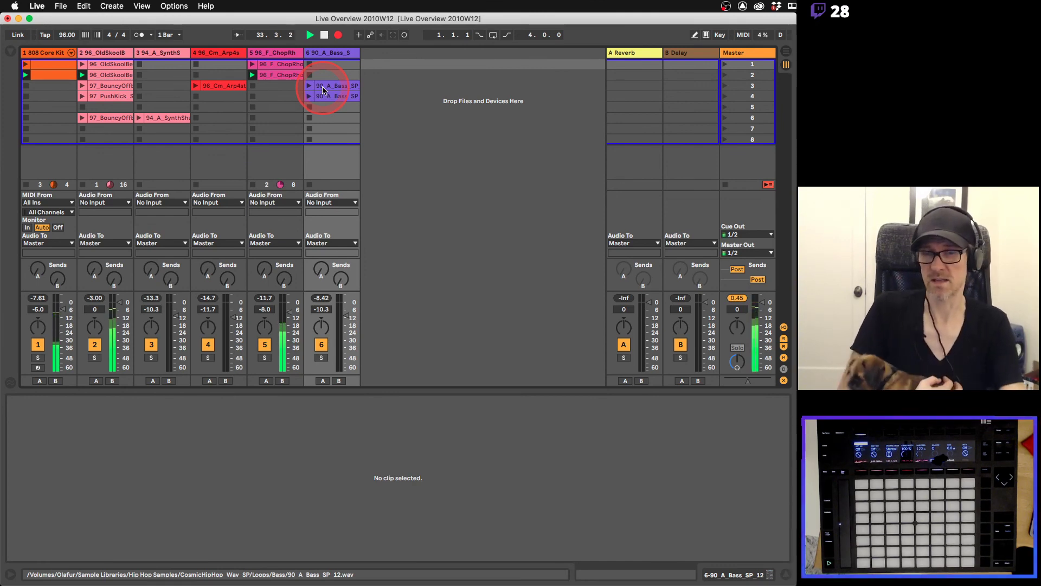
{"action": "key", "text": "Tab"}
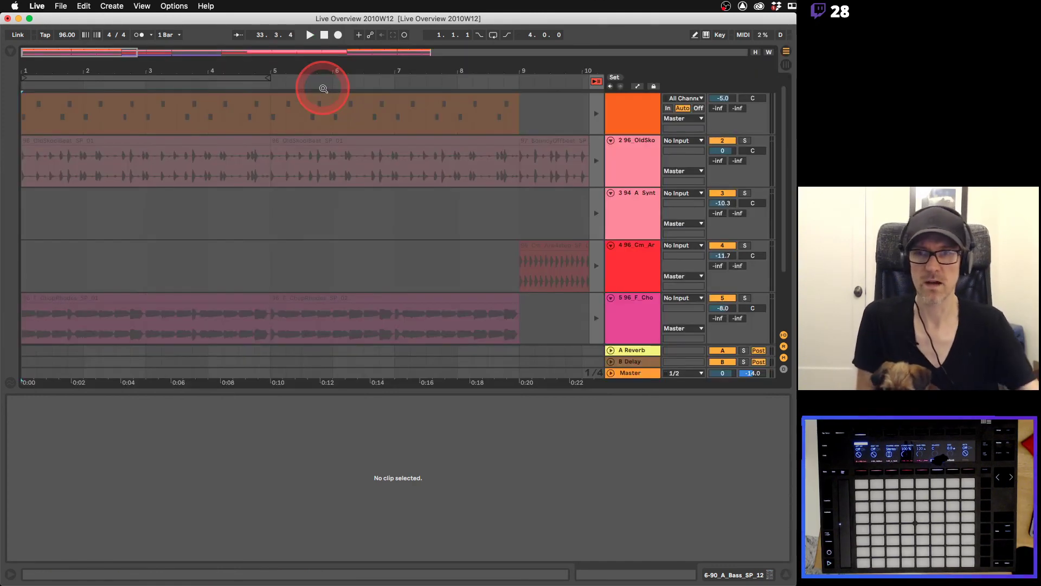
Return all tracks to arrangement playback with Back to Arrangement and look over the whole recorded take.
{"action": "left_click_drag", "start_coordinate": [369, 86], "coordinate": [367, 82]}
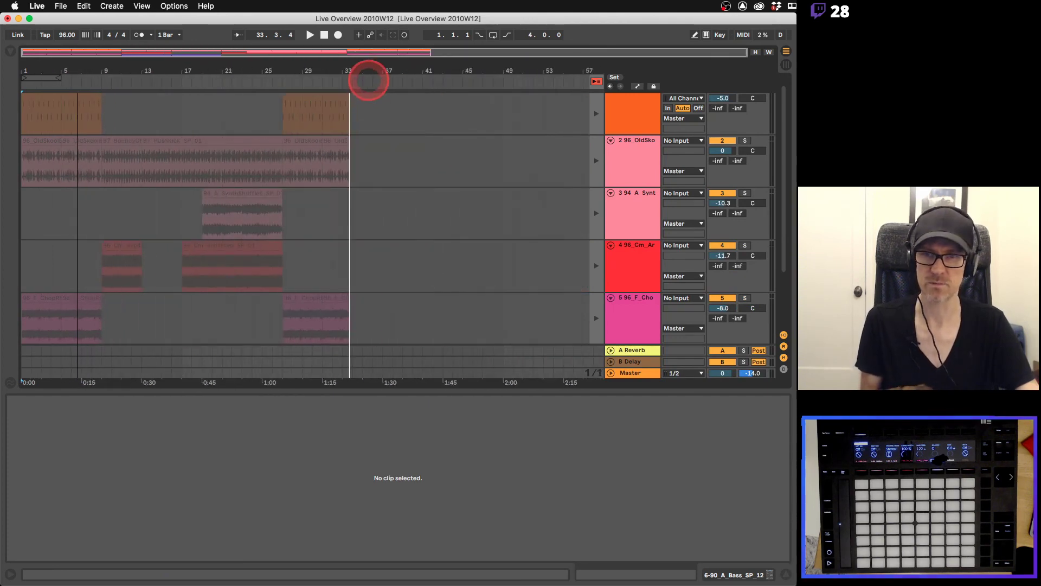
{"action": "left_click", "coordinate": [596, 81]}
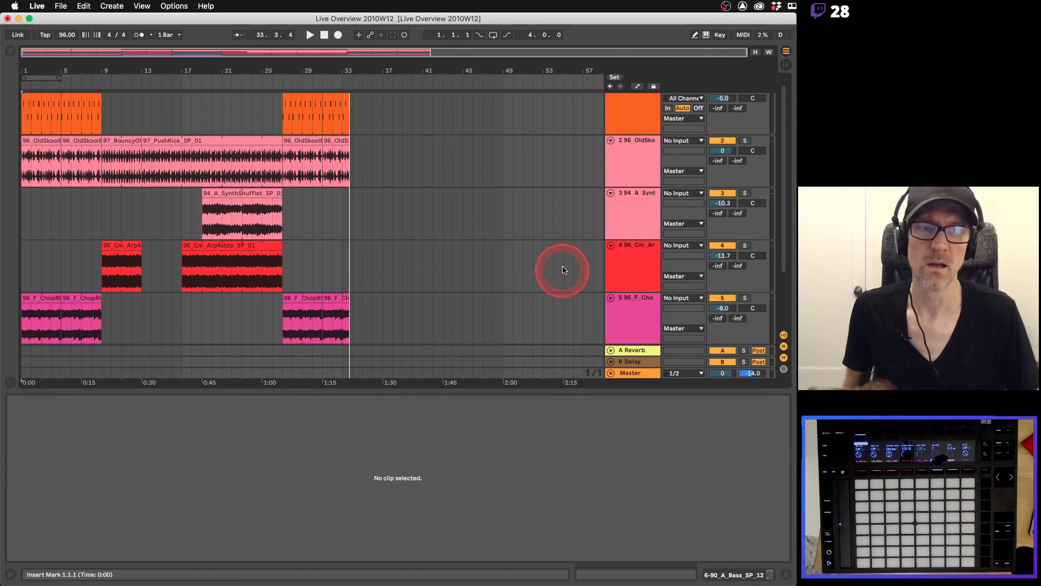
{"action": "scroll", "coordinate": [568, 246], "scroll_direction": "down", "scroll_amount": 3}
{"action": "scroll", "coordinate": [568, 246], "scroll_direction": "up", "scroll_amount": 3}
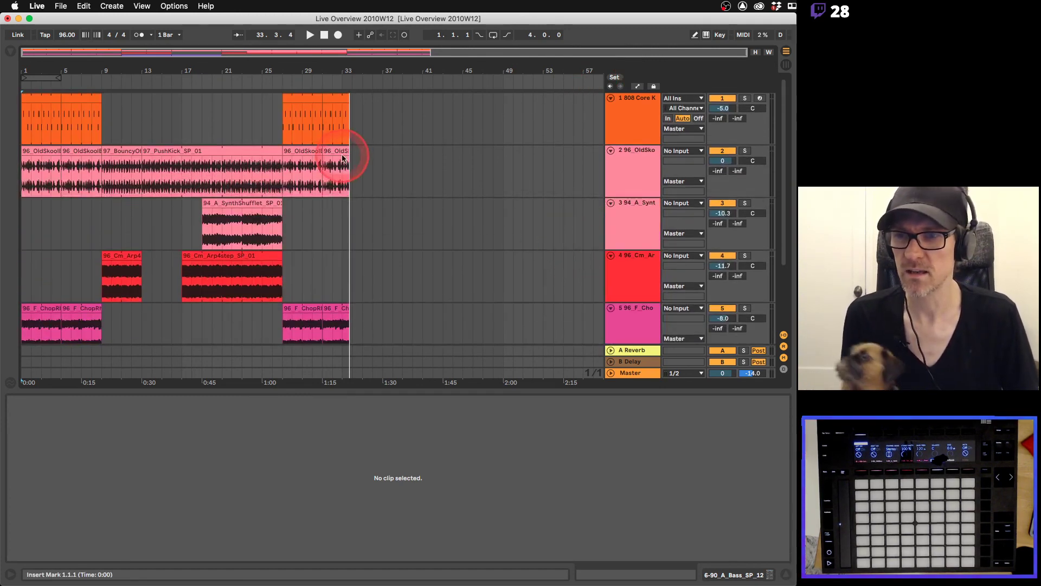
Select the first recorded 808 Core Kit clip and play the arrangement briefly to hear the recorded take.
{"action": "left_click", "coordinate": [33, 96]}
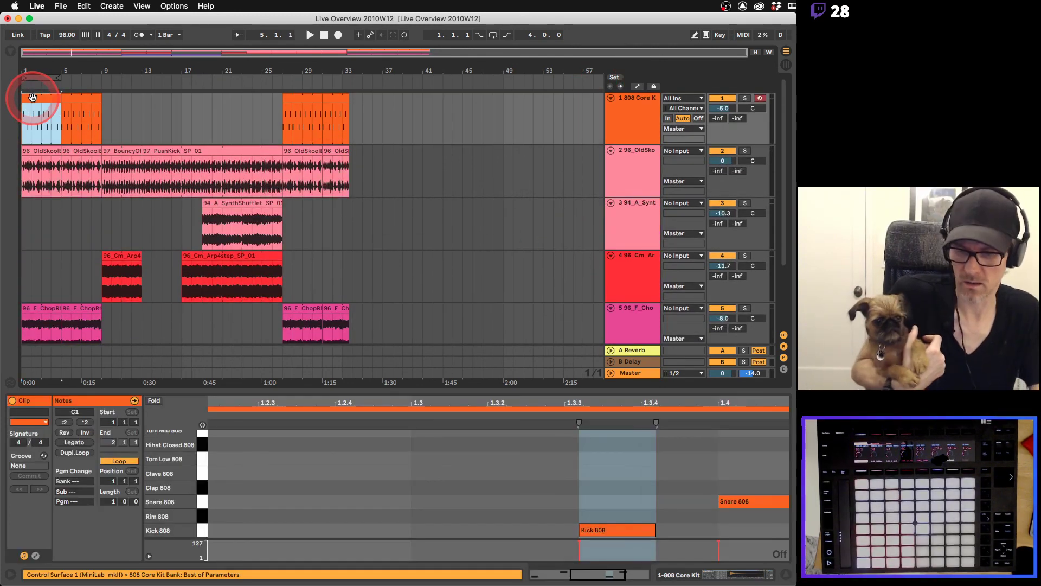
{"action": "key", "text": "space"}
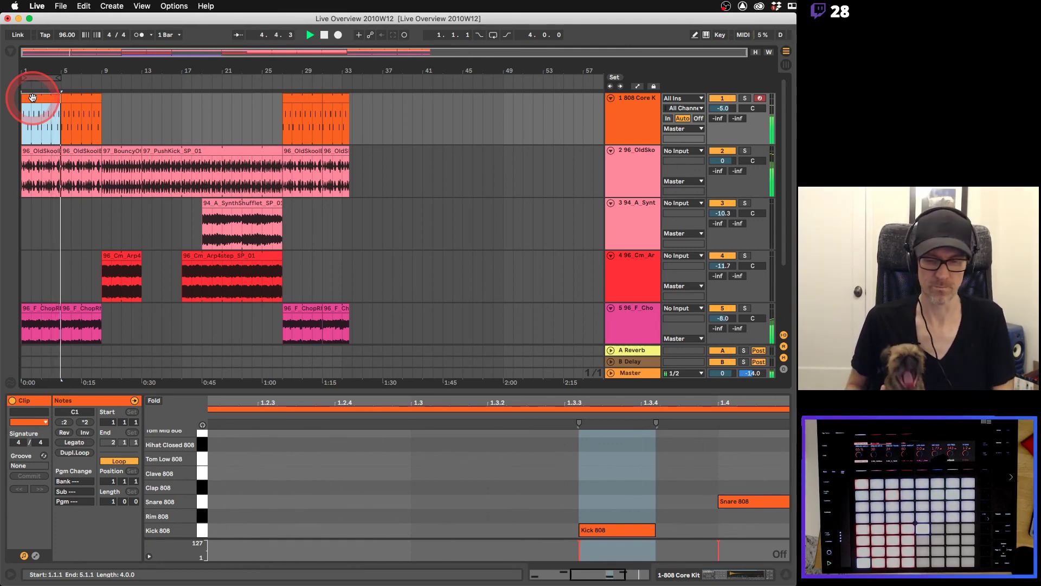
Switch to the OBS application.
{"action": "key", "text": "super+Tab"}
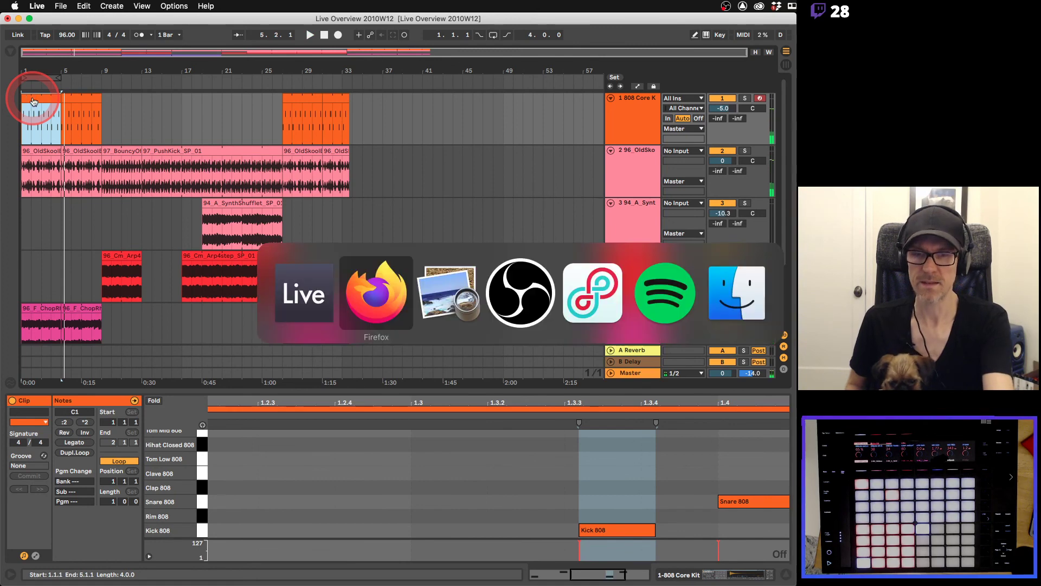
{"action": "key", "text": "super+Tab"}
{"action": "key", "text": "super+Tab"}
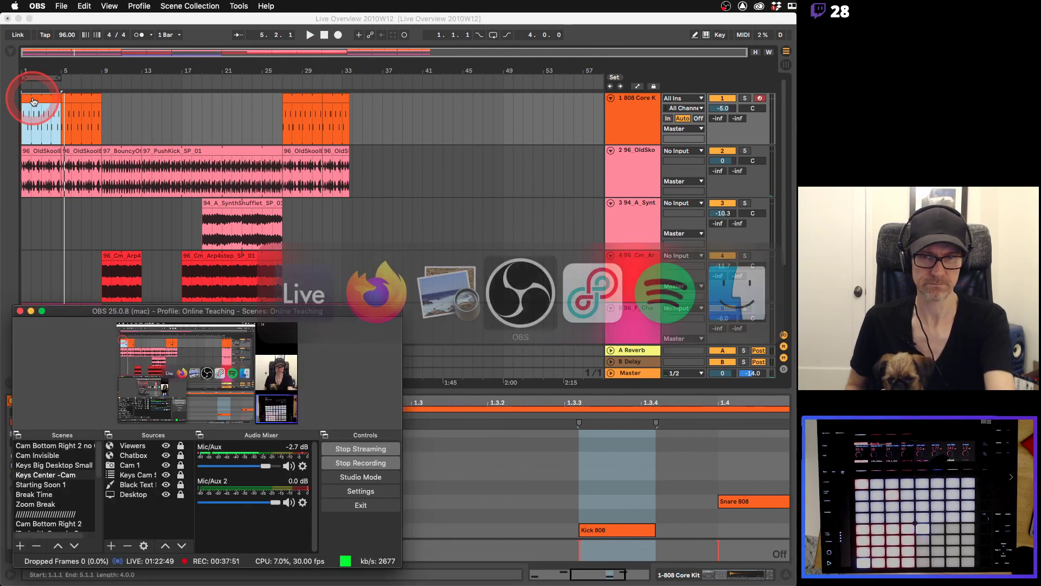